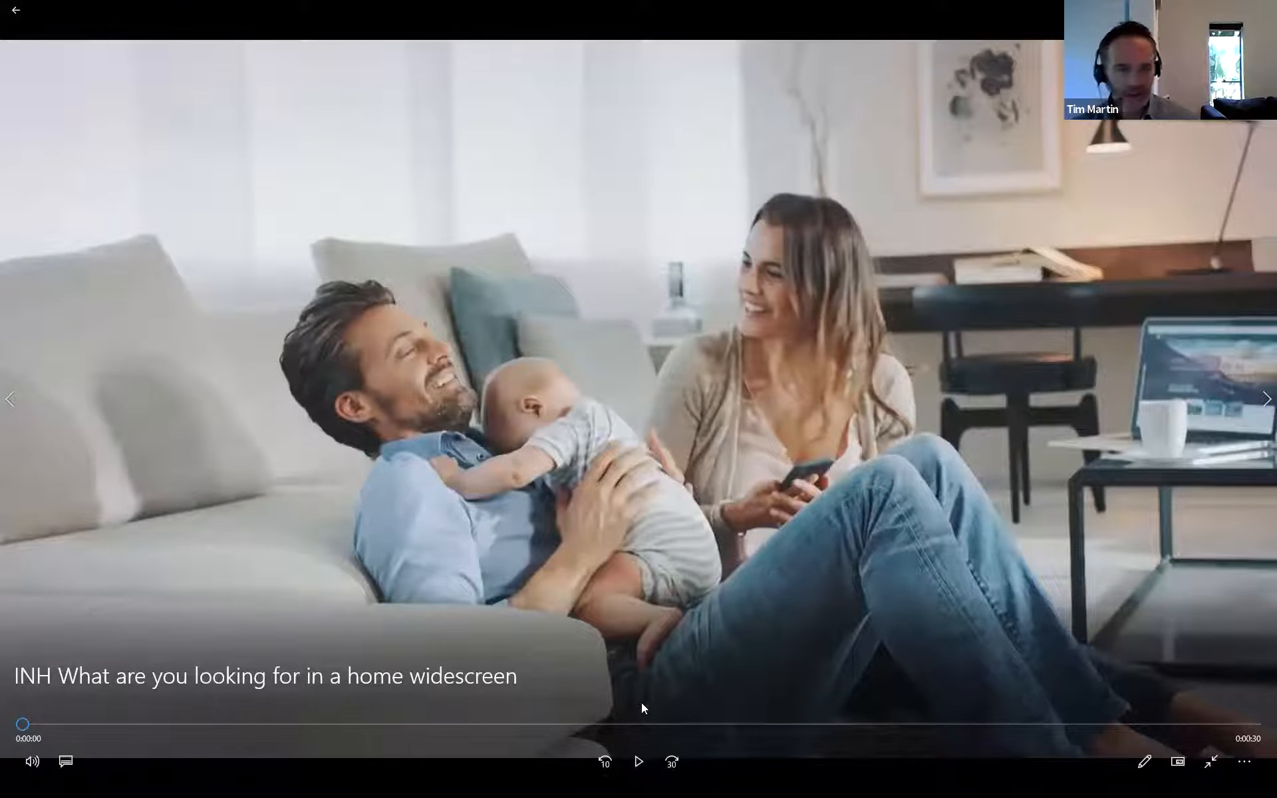
# - Play the INH widescreen home promo to its outro, then return to the browser's Architecture search
pyautogui.click(638, 763)
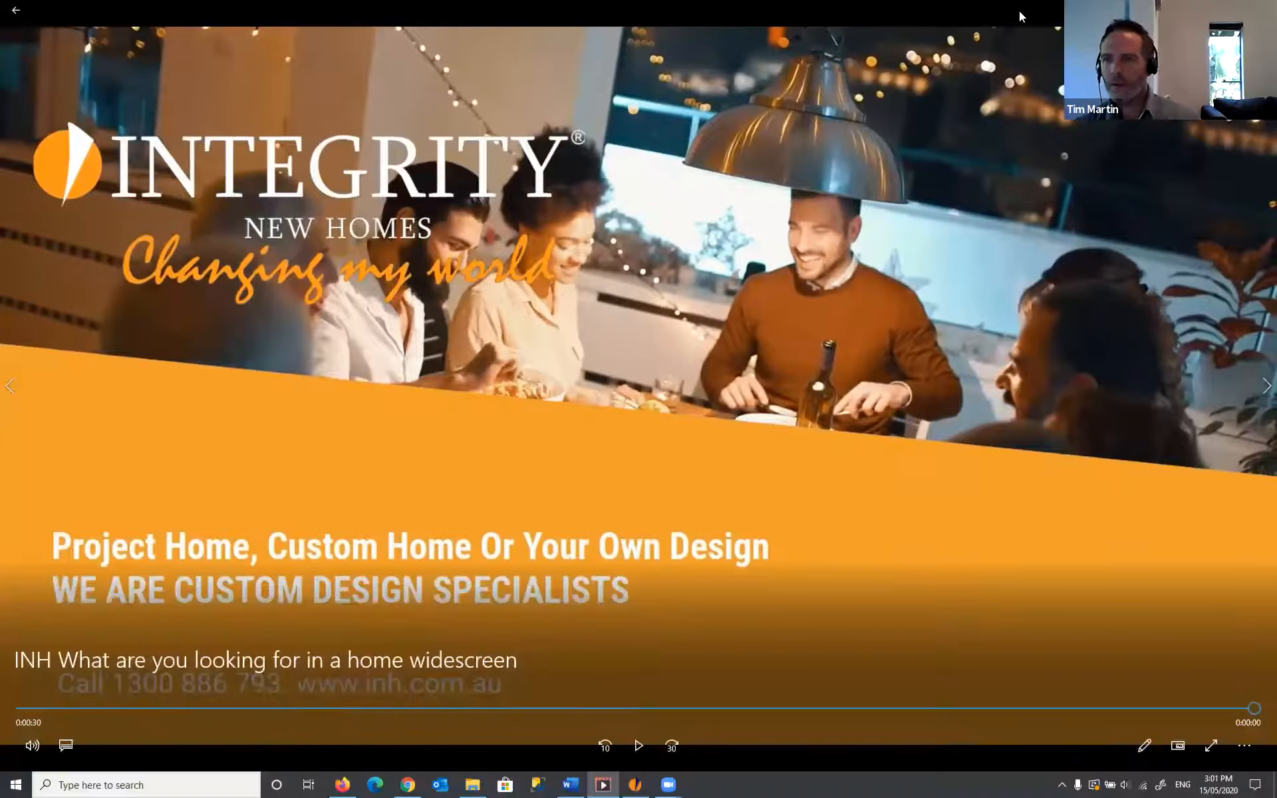
pyautogui.hotkey('alt', 'Tab')
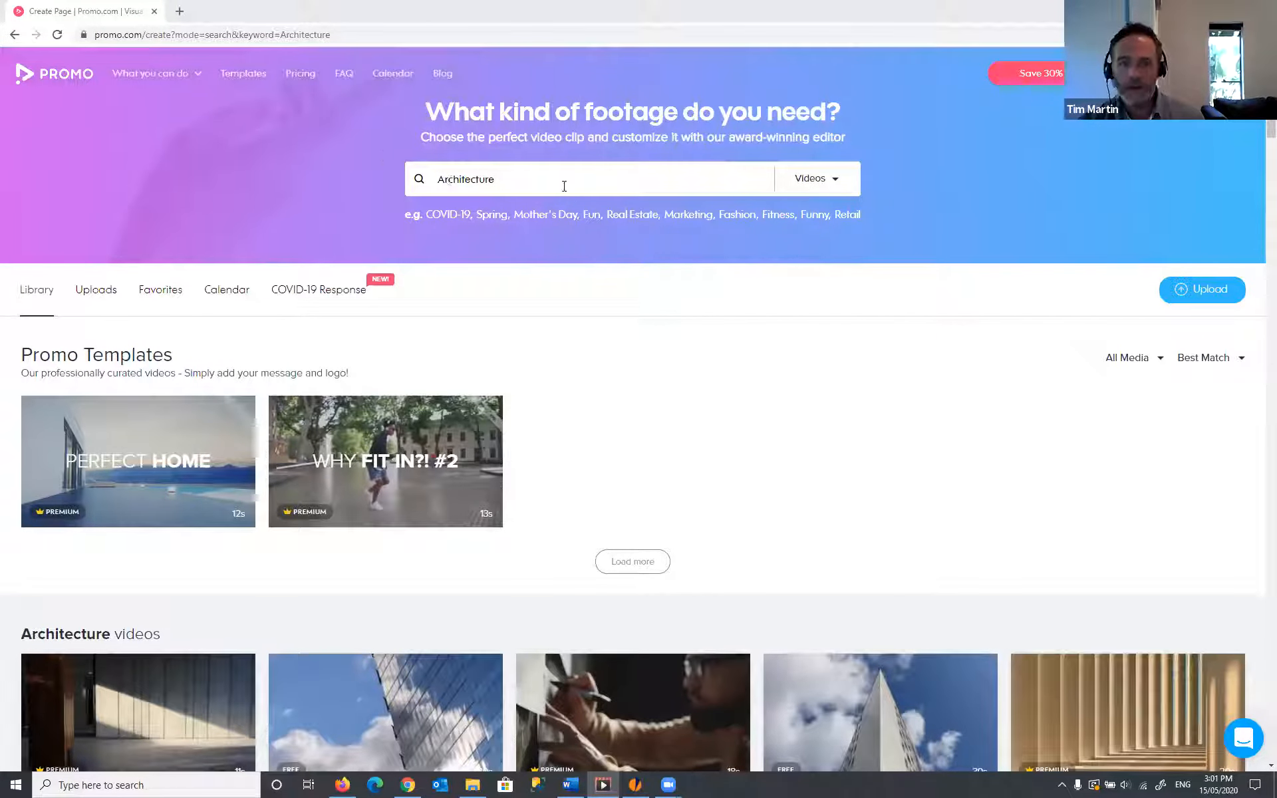
# - Select the Architecture search term and scroll through the results
pyautogui.click(610, 177)
pyautogui.moveTo(627, 177); pyautogui.dragTo(376, 168)
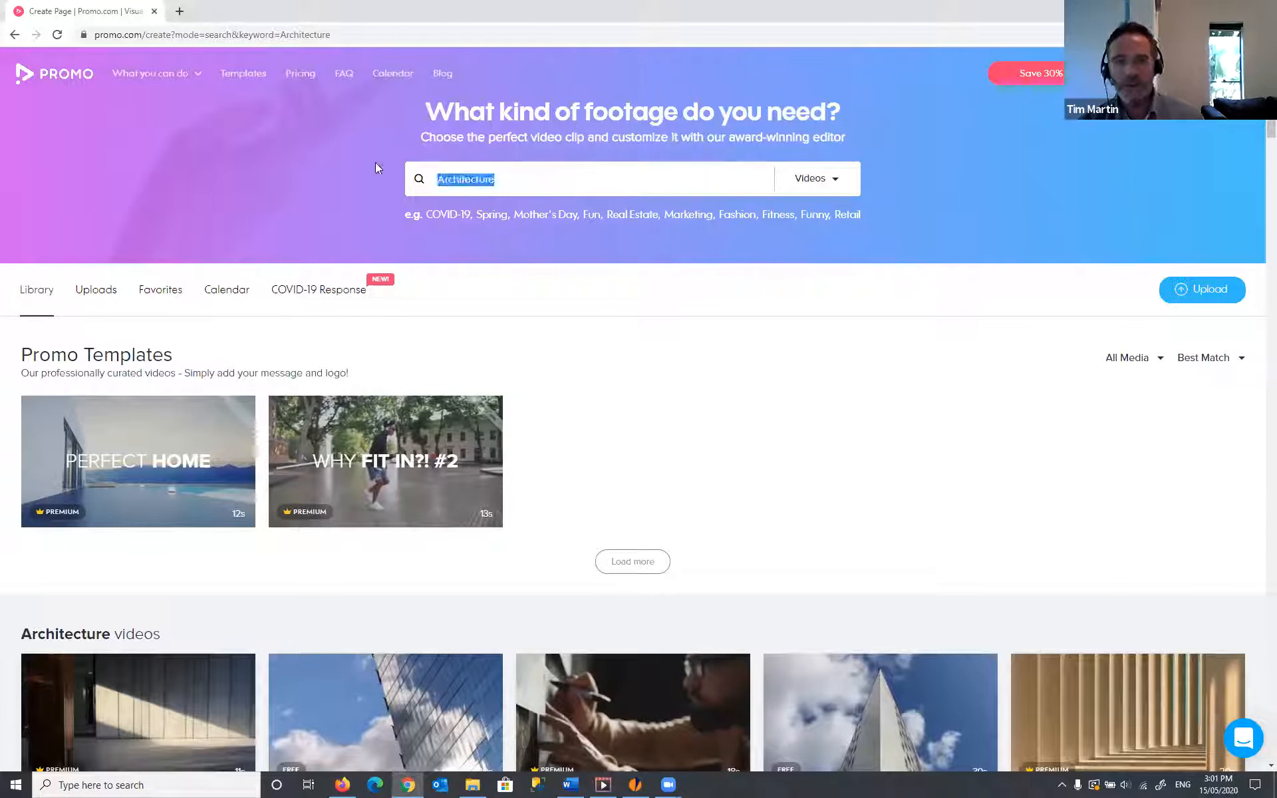
pyautogui.scroll(-5, 618, 276)
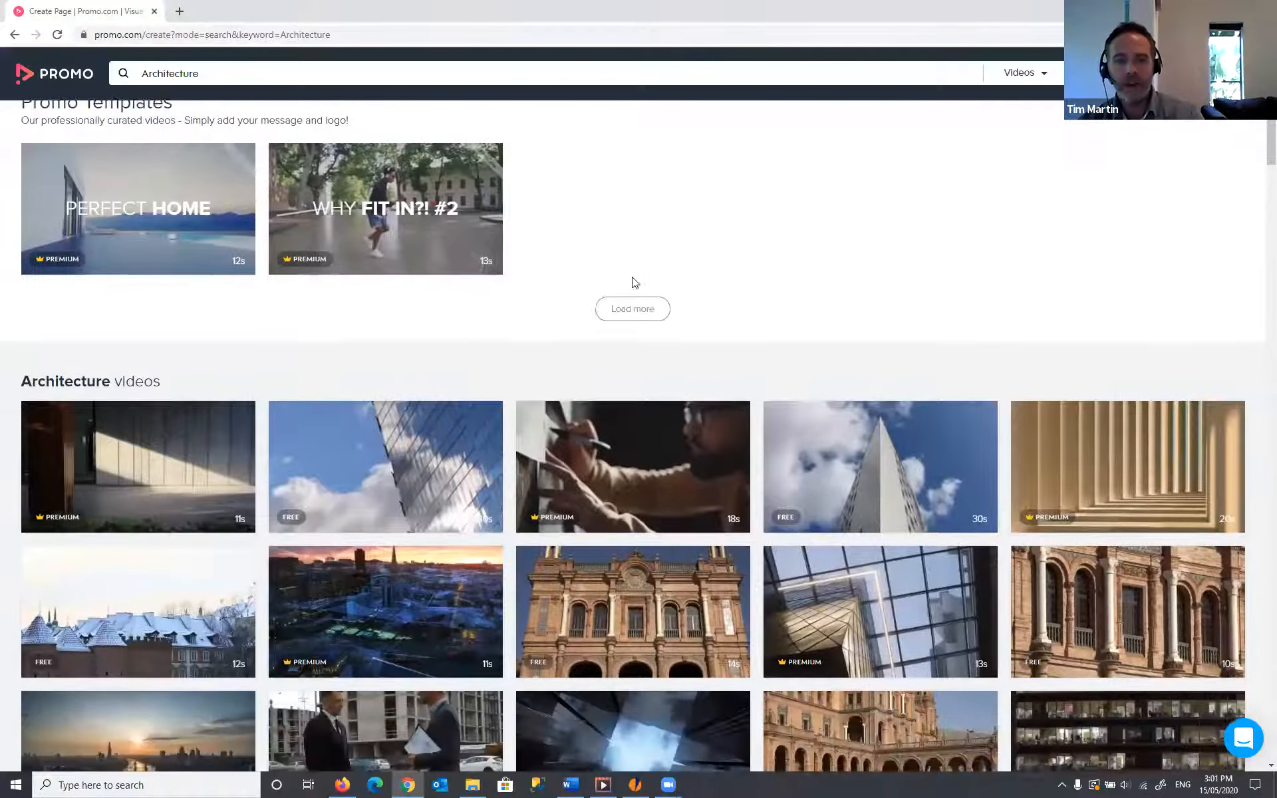
pyautogui.scroll(5, 633, 282)
pyautogui.scroll(-6, 550, 302)
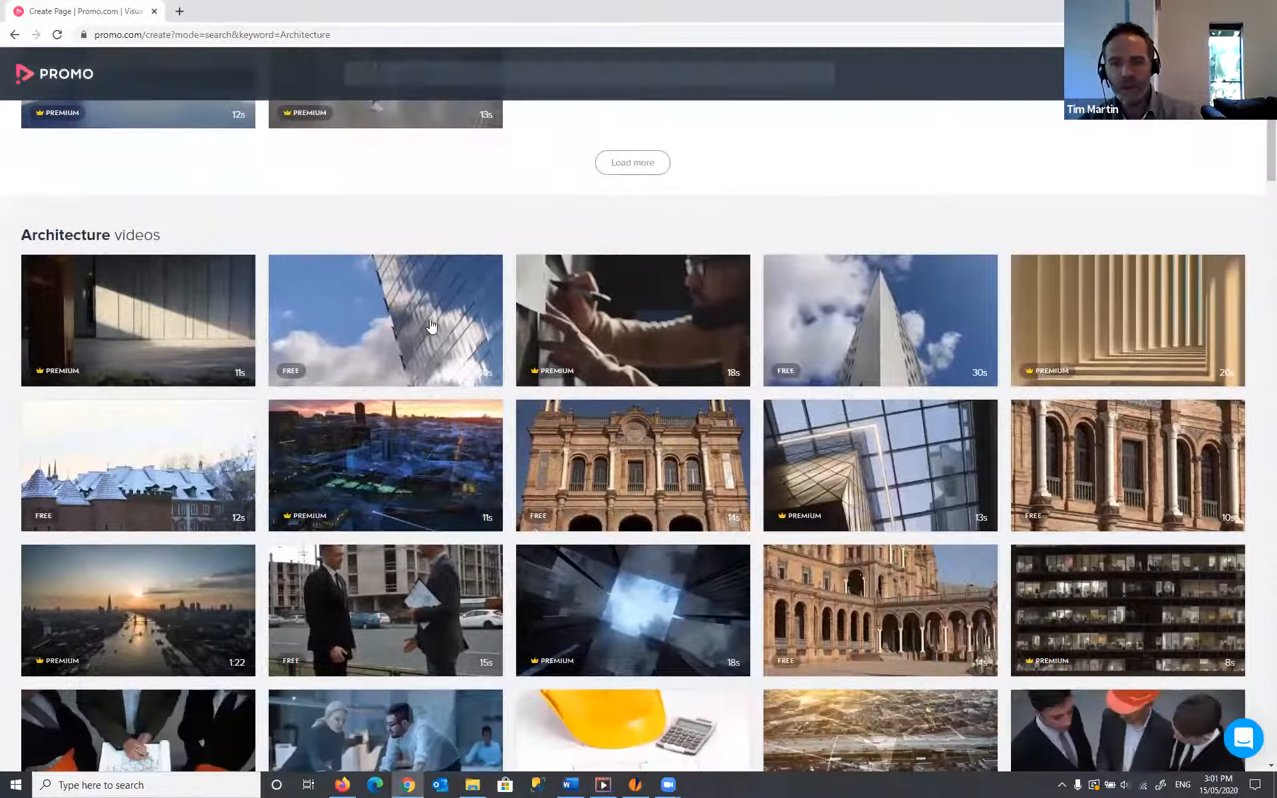
# - Browse the Architecture templates and preview the Perfect Home template
pyautogui.moveTo(383, 467)
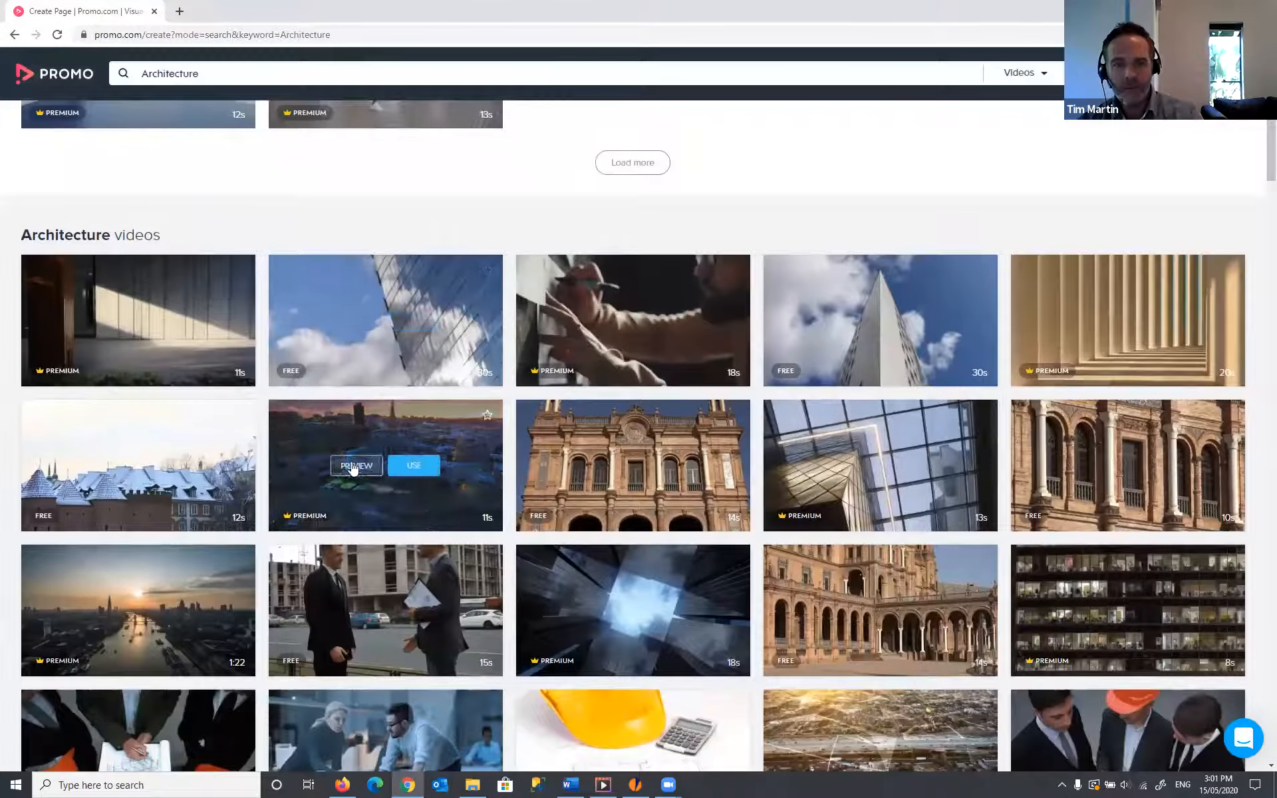
pyautogui.moveTo(582, 454)
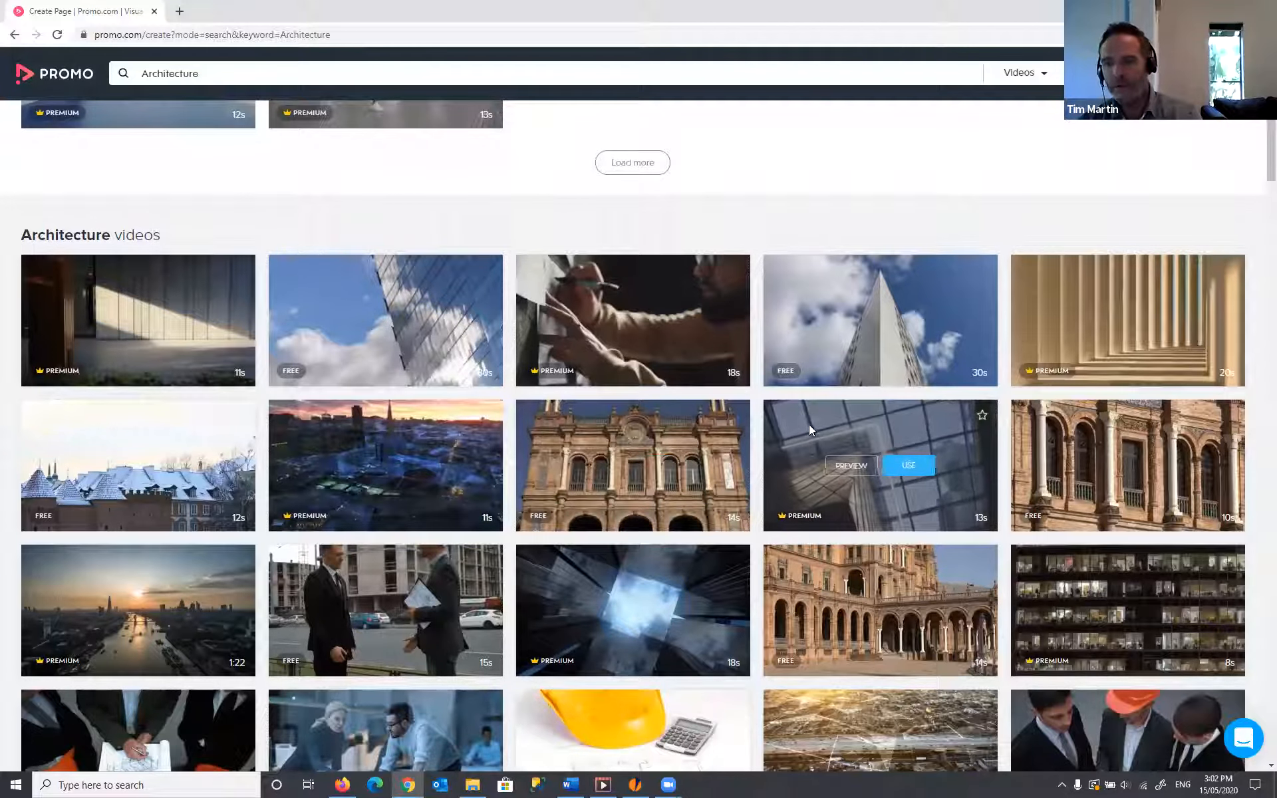
pyautogui.moveTo(1100, 466)
pyautogui.scroll(3, 893, 432)
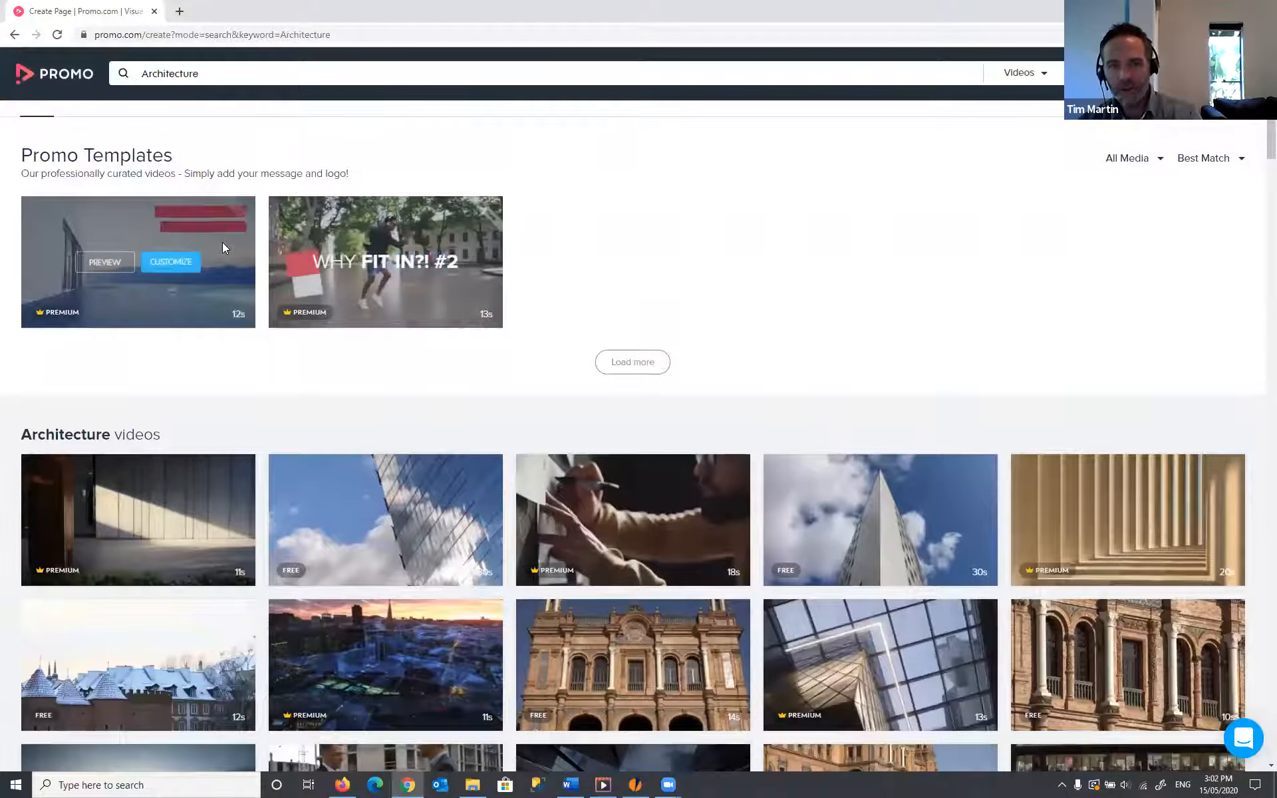
pyautogui.moveTo(378, 234)
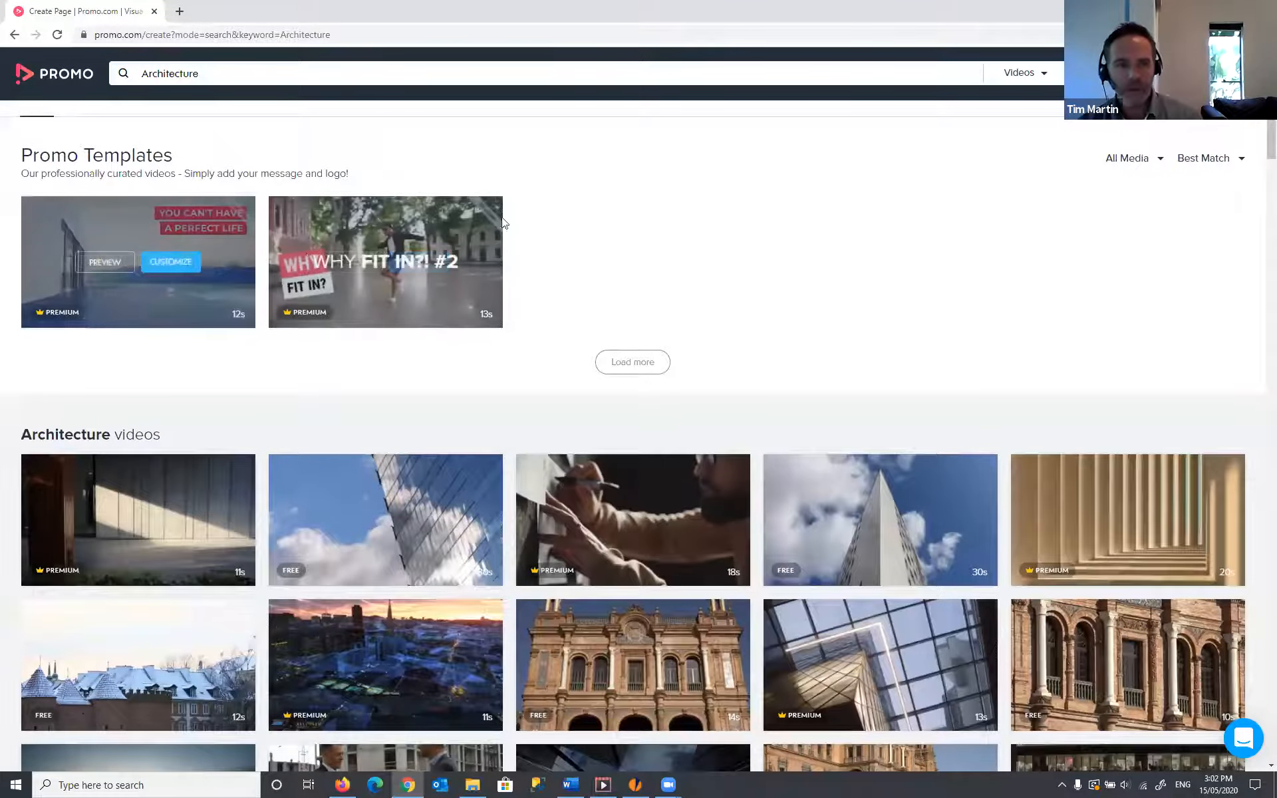
pyautogui.scroll(1, 587, 264)
pyautogui.scroll(1, 587, 264)
pyautogui.moveTo(169, 369)
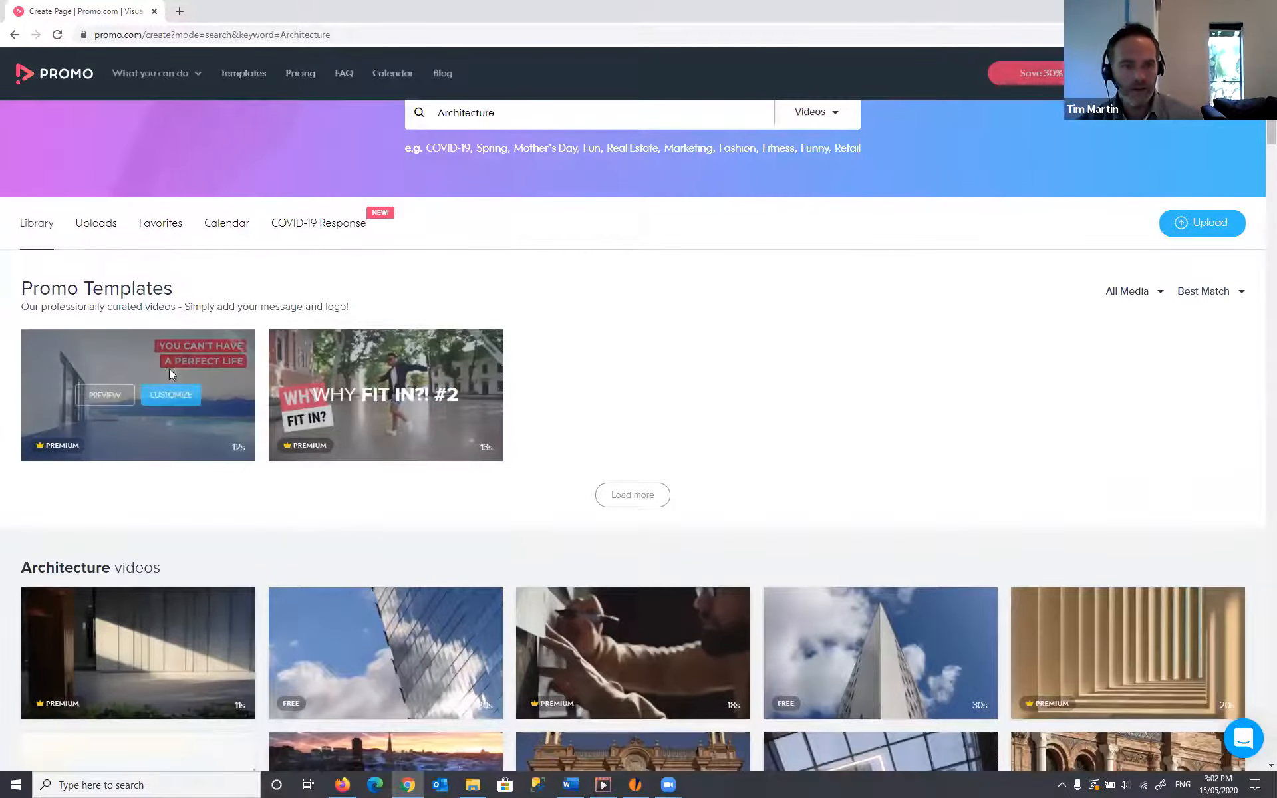
pyautogui.click(102, 396)
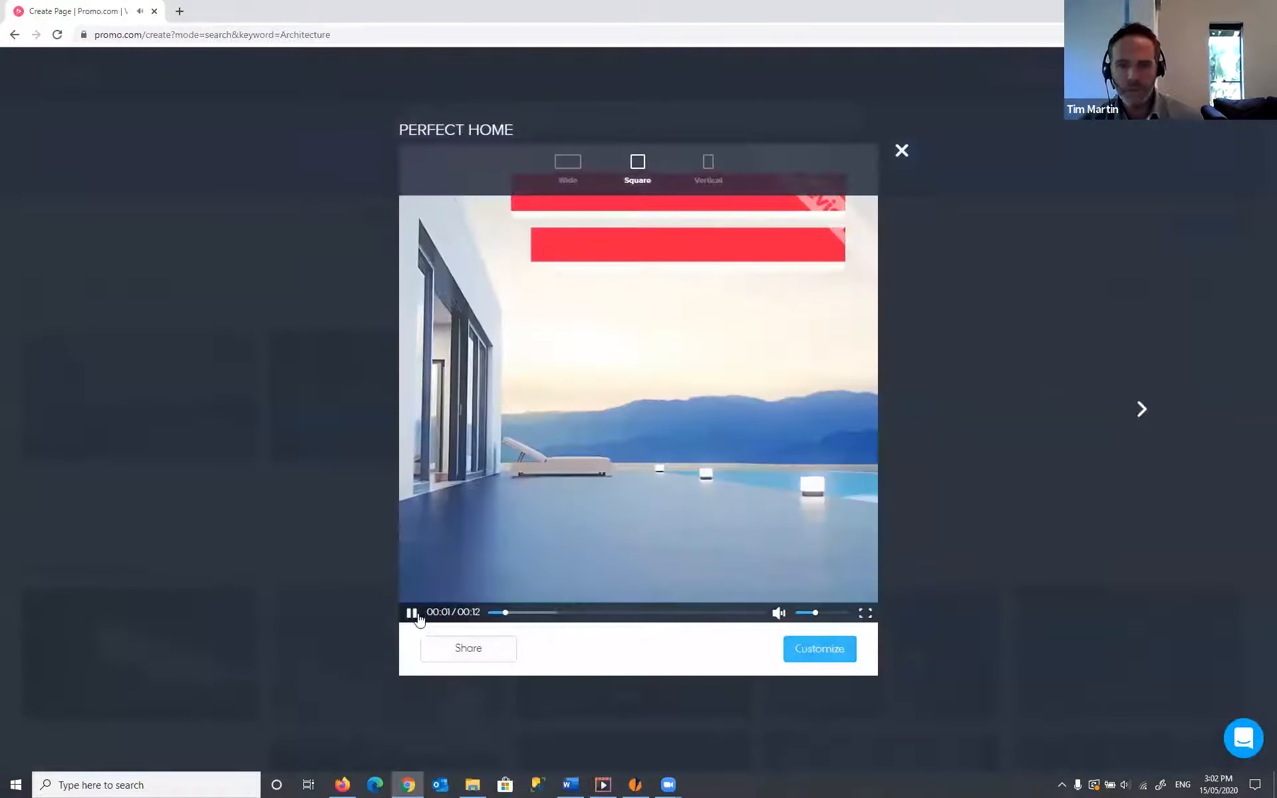
# - Watch the Perfect Home preview in Wide format, close it, and select the Architecture search text
pyautogui.click(415, 615)
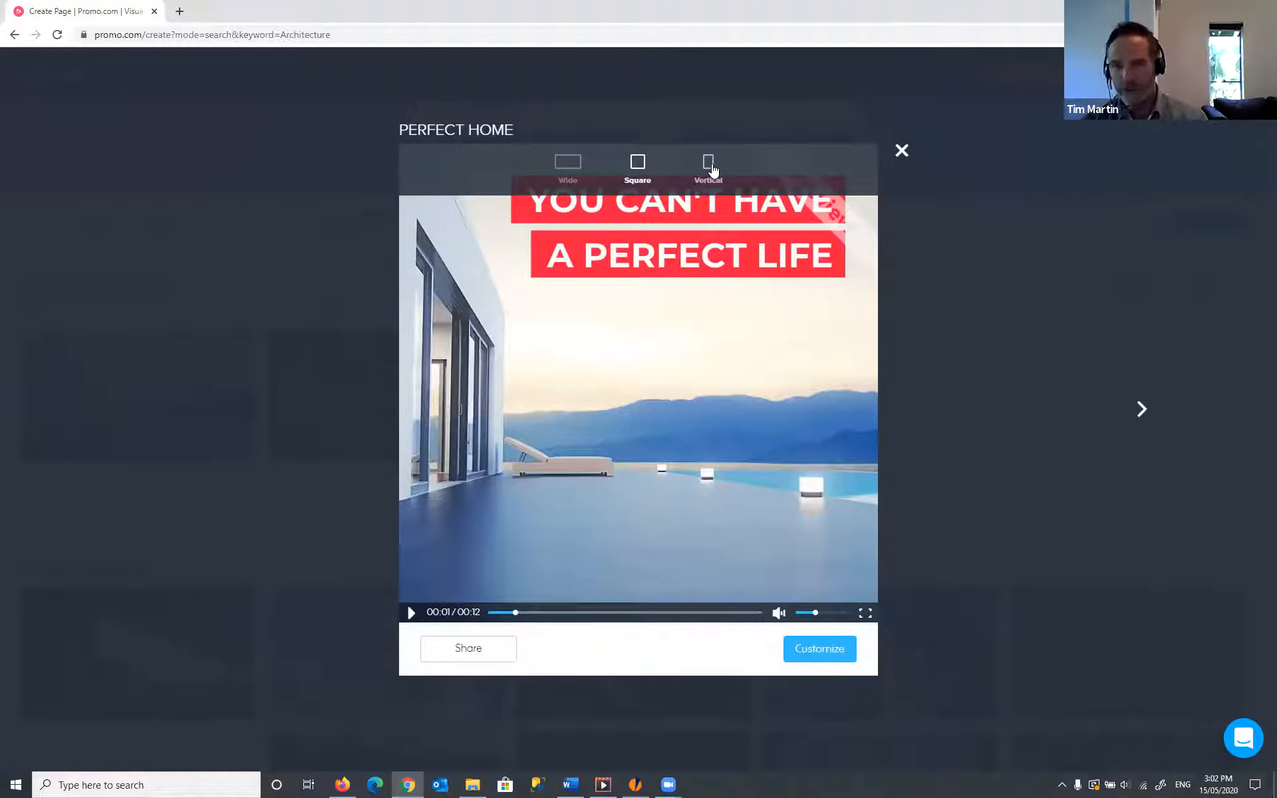
pyautogui.click(569, 167)
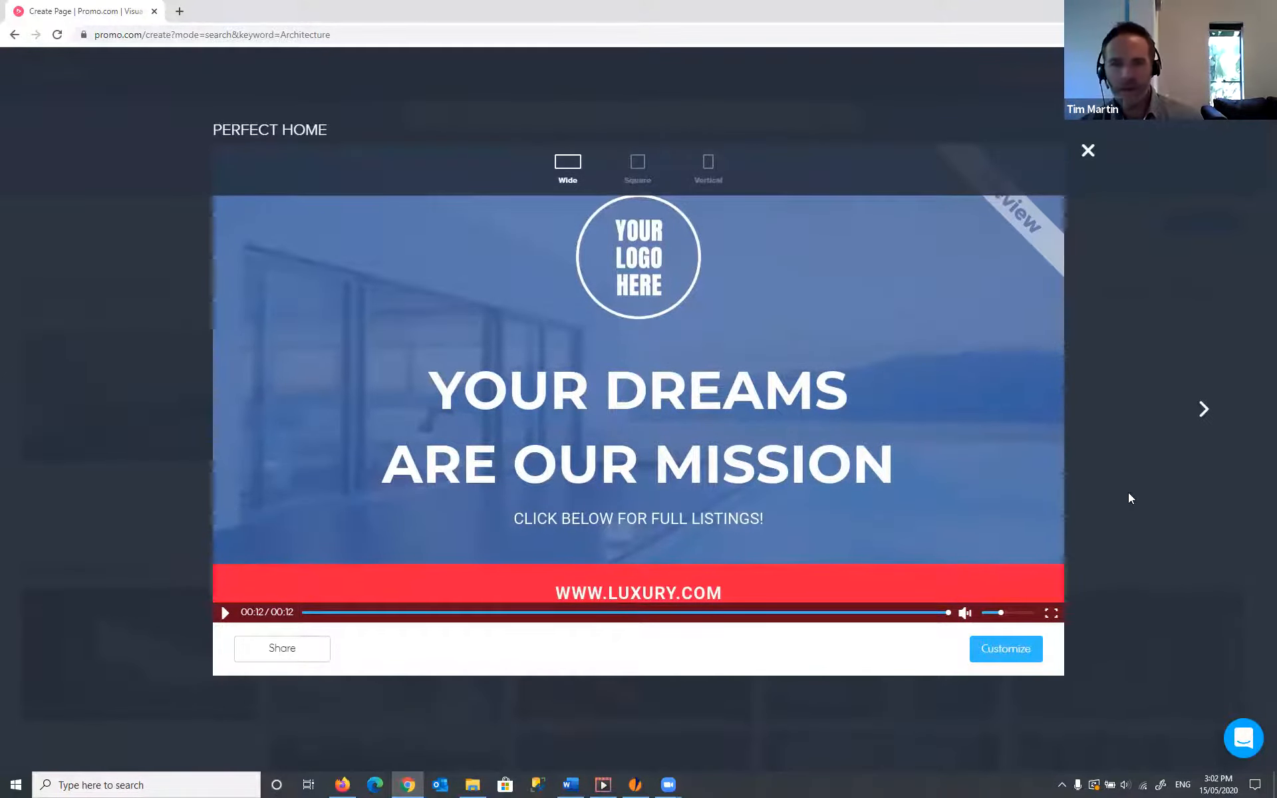
pyautogui.click(1088, 151)
pyautogui.moveTo(557, 115); pyautogui.dragTo(389, 109)
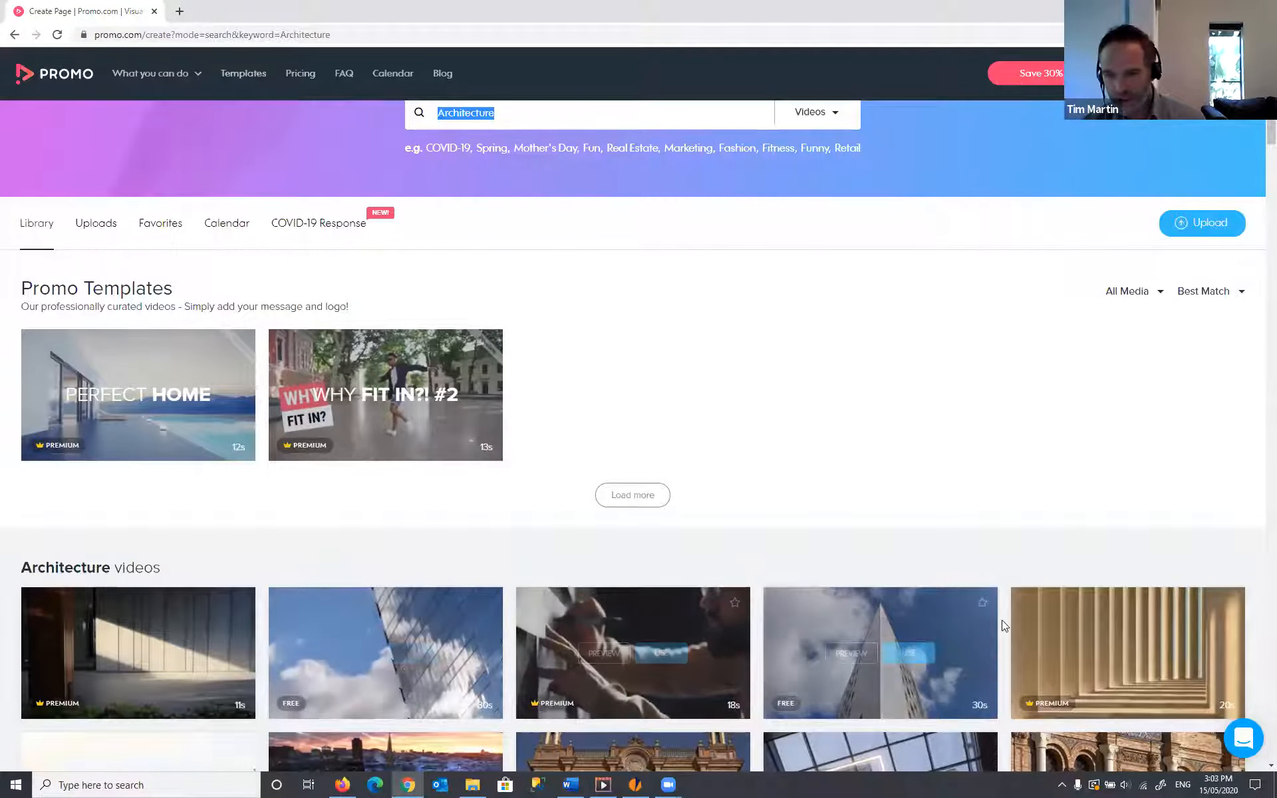
# - Browse the Architecture results again and bring the Promo.com search page back into focus
pyautogui.scroll(-1, 985, 499)
pyautogui.scroll(-2, 985, 500)
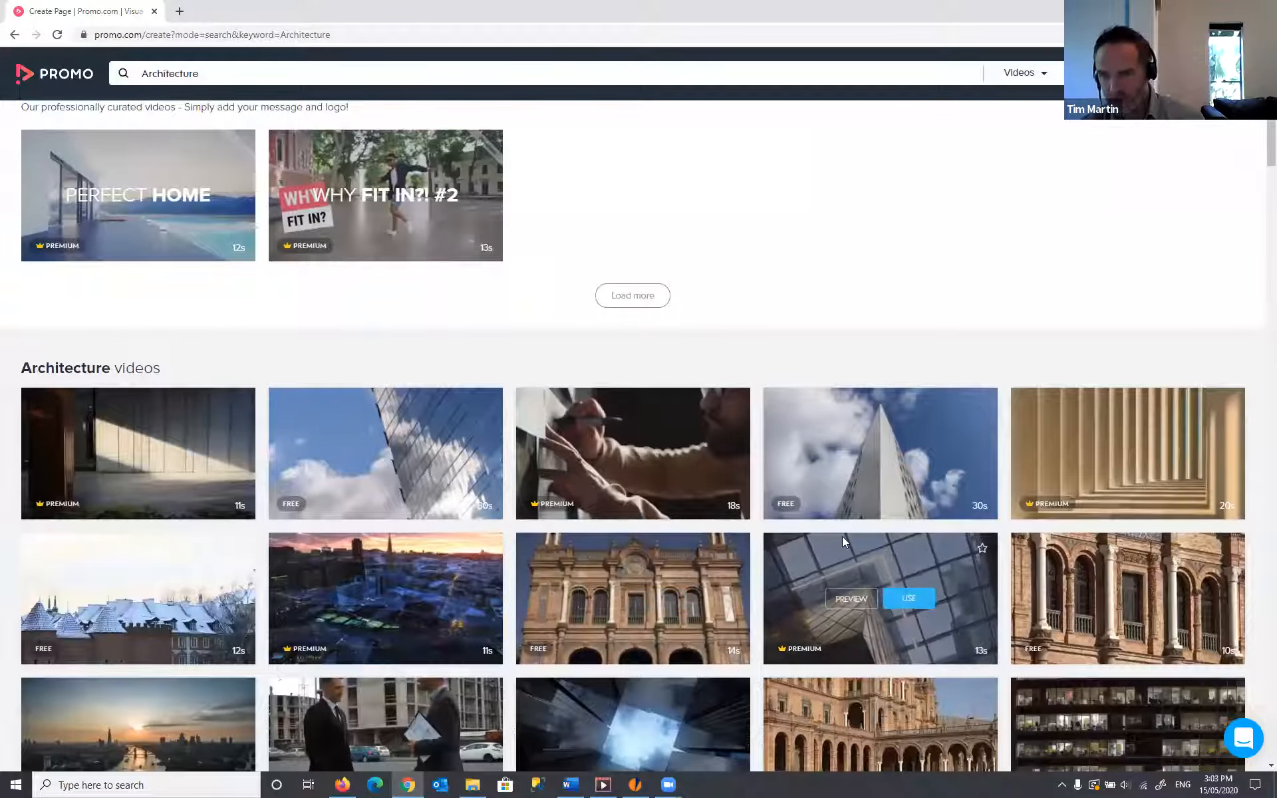
pyautogui.scroll(1, 697, 509)
pyautogui.scroll(3, 541, 328)
pyautogui.scroll(-4, 780, 592)
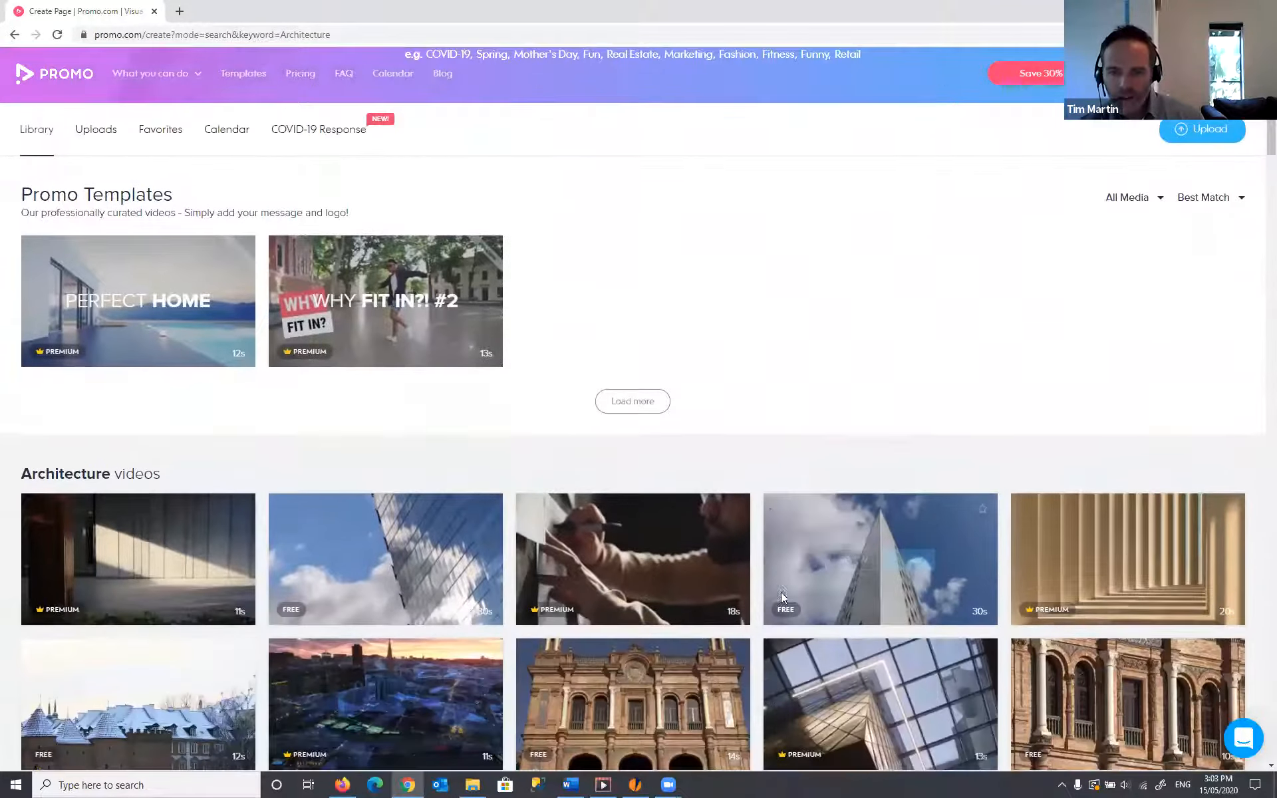
pyautogui.moveTo(769, 564)
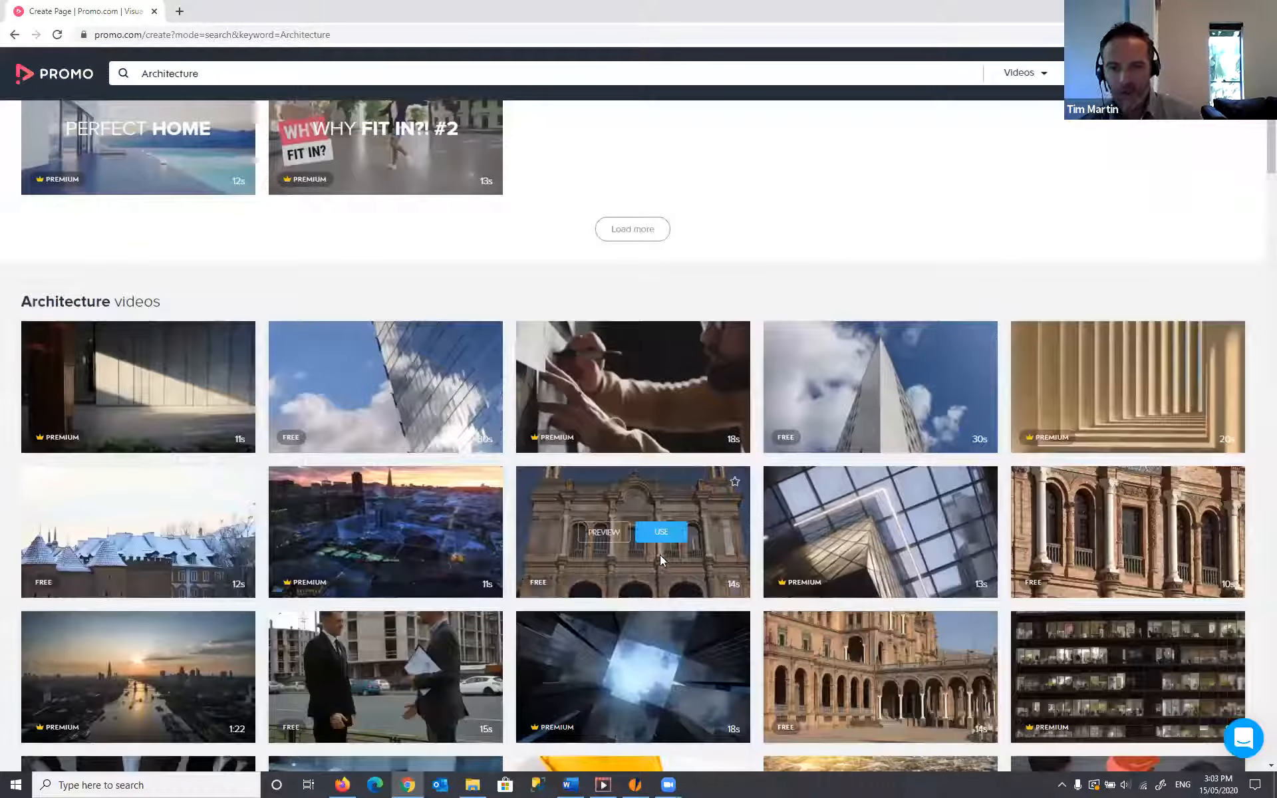
pyautogui.scroll(5, 593, 469)
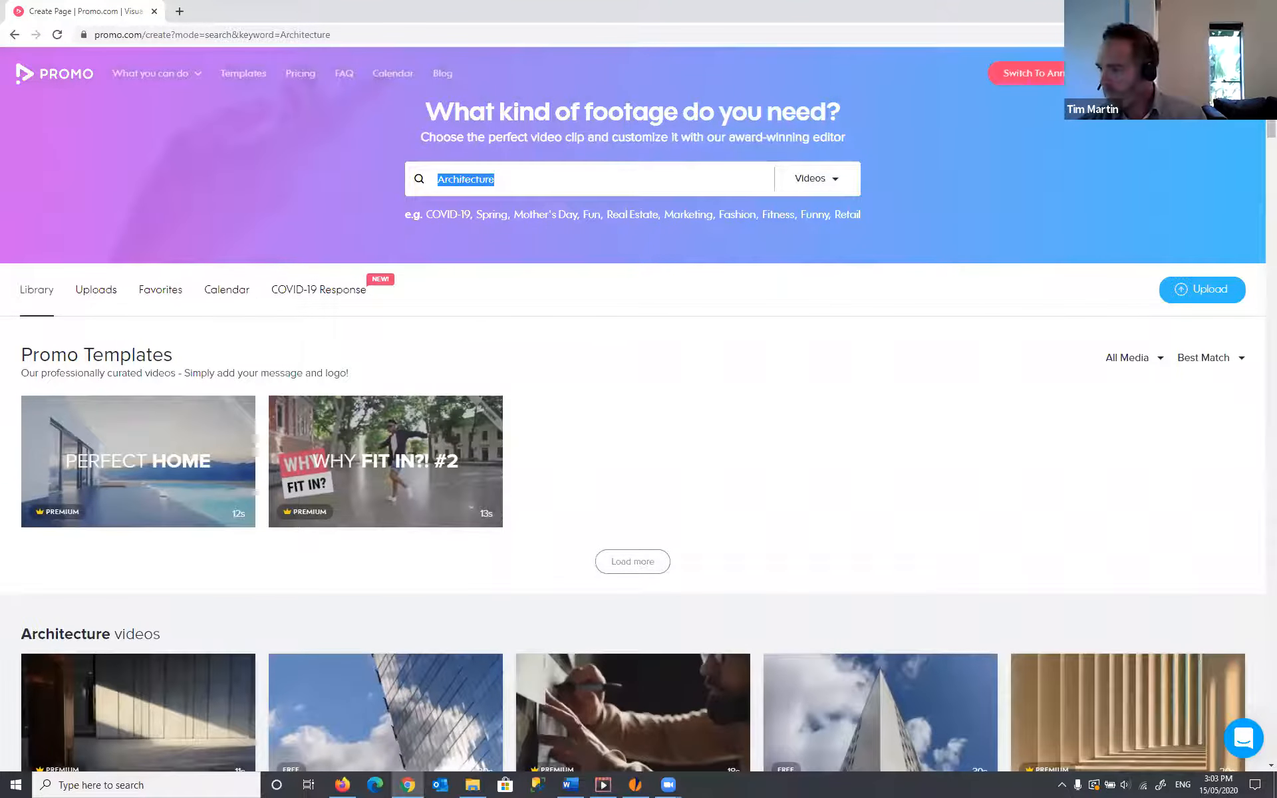
pyautogui.click(342, 785)
pyautogui.hotkey('alt', 'Tab')
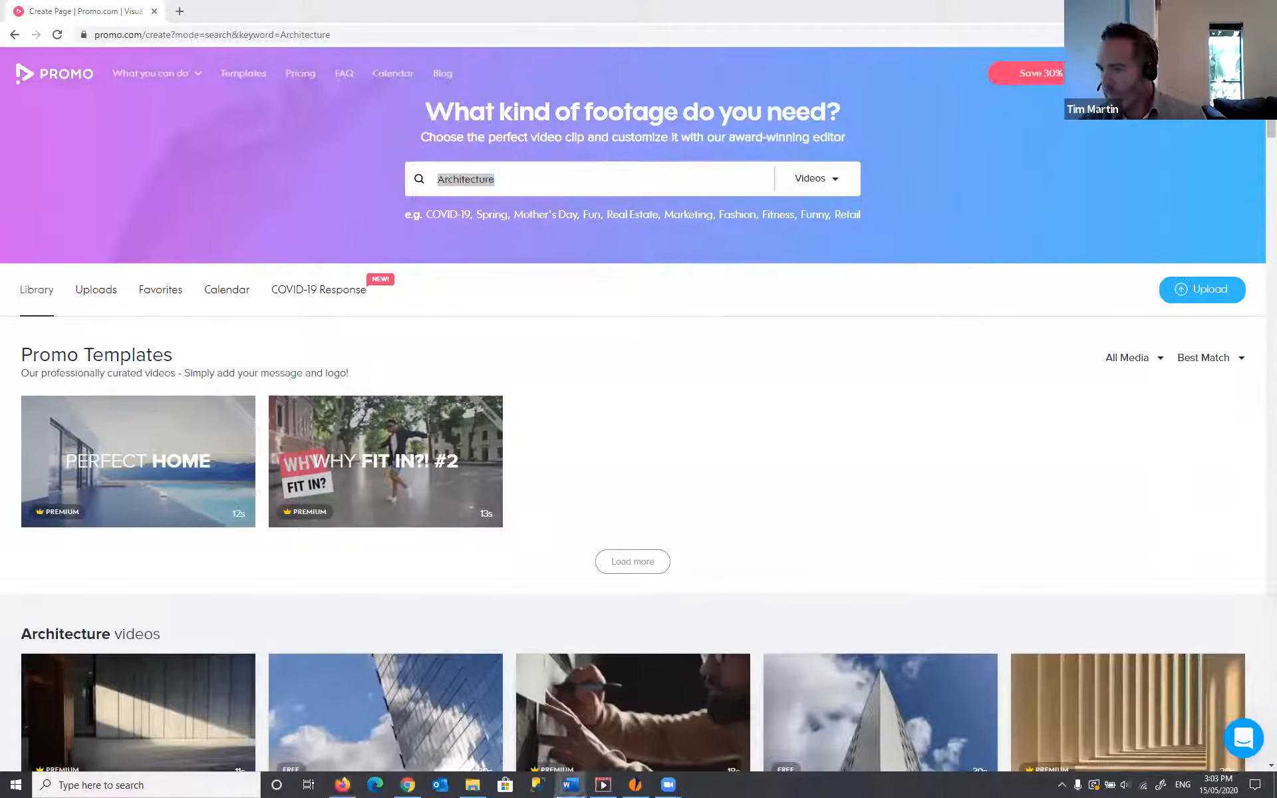
pyautogui.hotkey('alt', 'Tab')
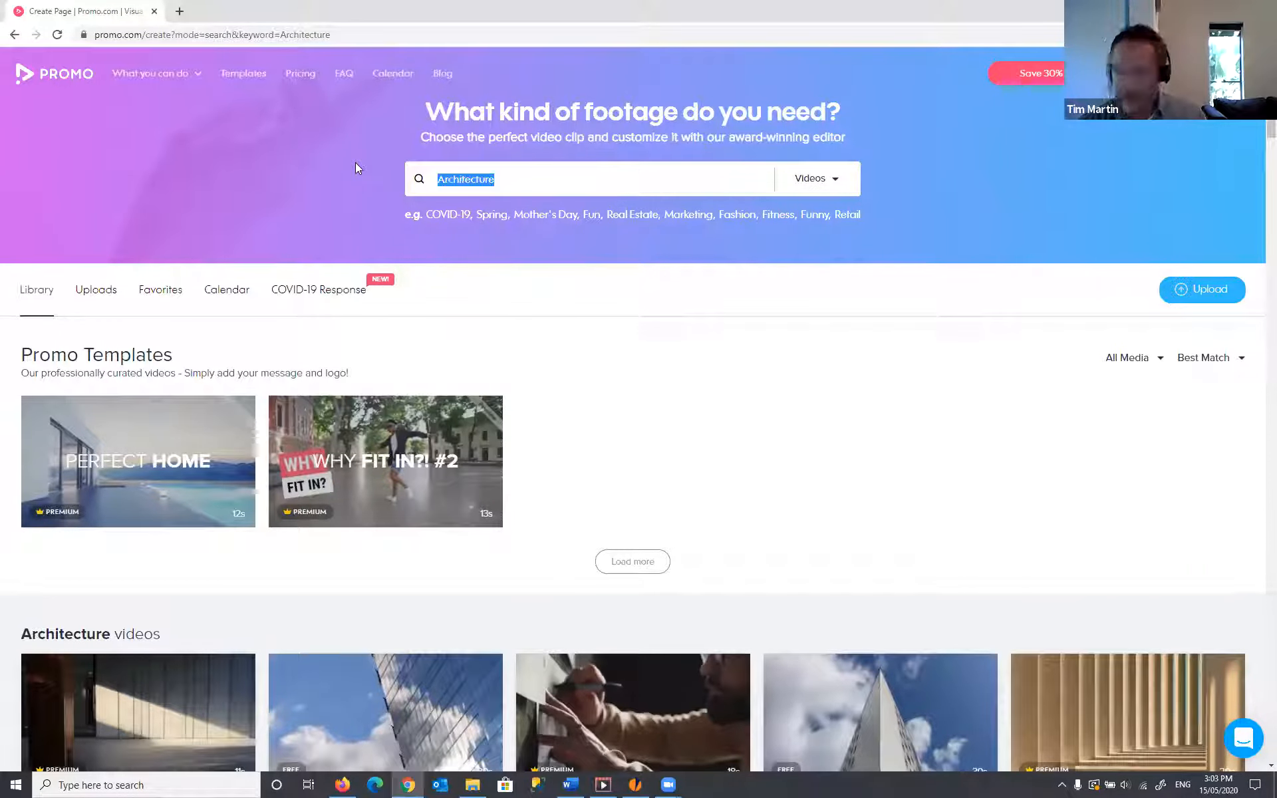
# - Search footage for 'white home' and load more of the matching home templates
pyautogui.write('white home')
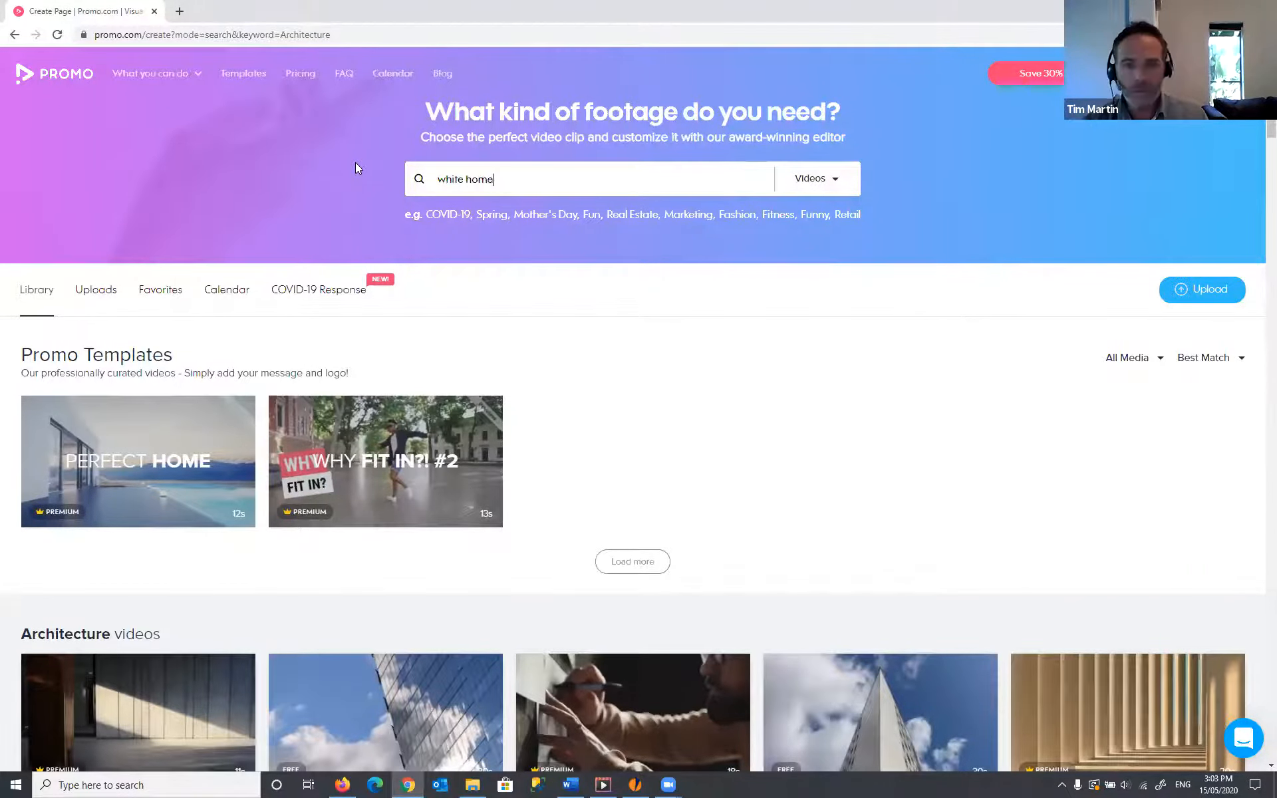
pyautogui.press('Return')
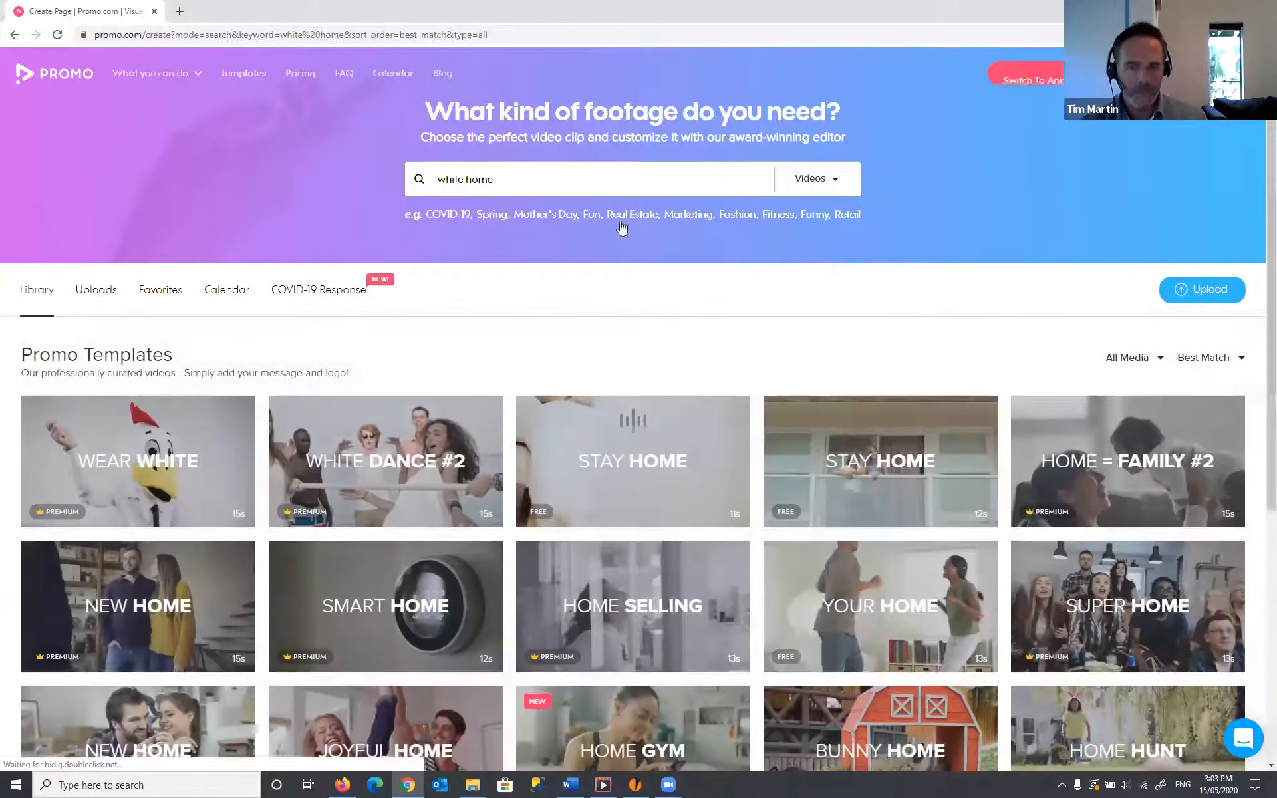
pyautogui.scroll(-1, 657, 226)
pyautogui.scroll(-1, 657, 225)
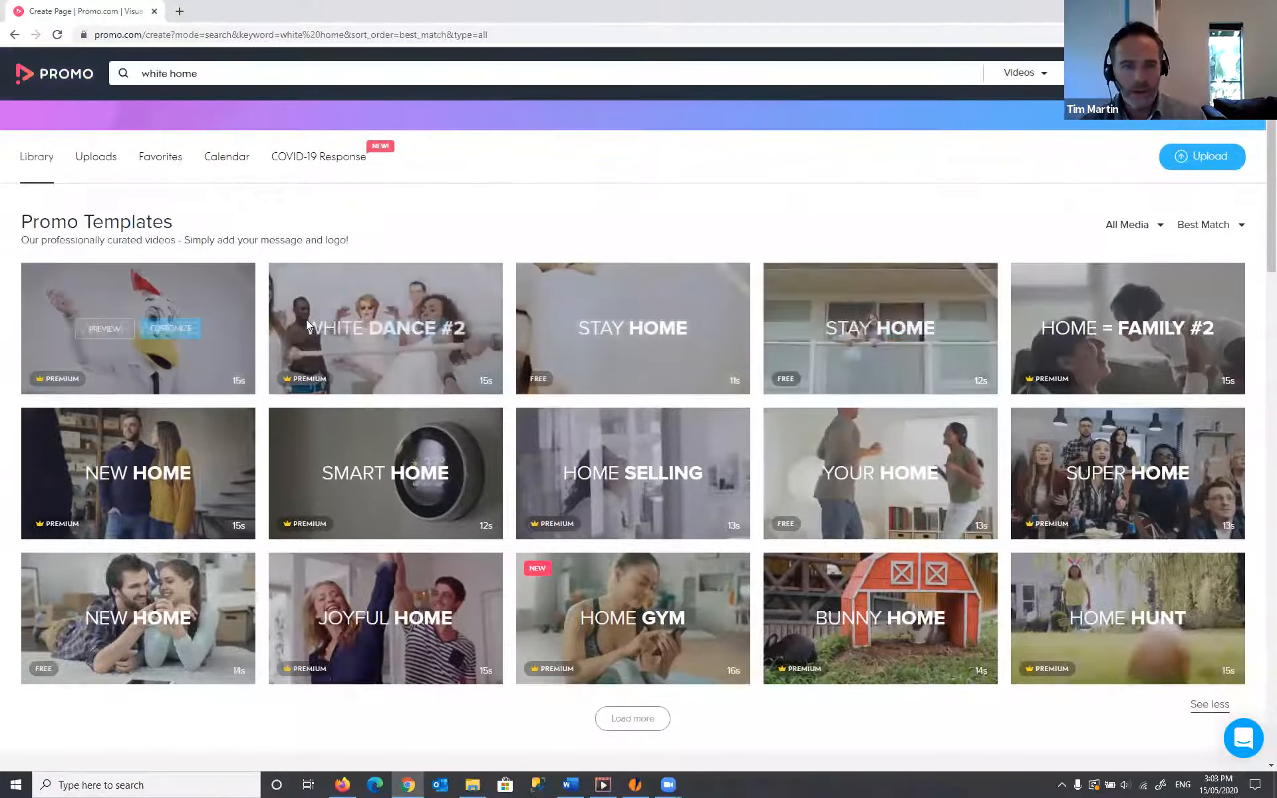
pyautogui.scroll(-3, 816, 333)
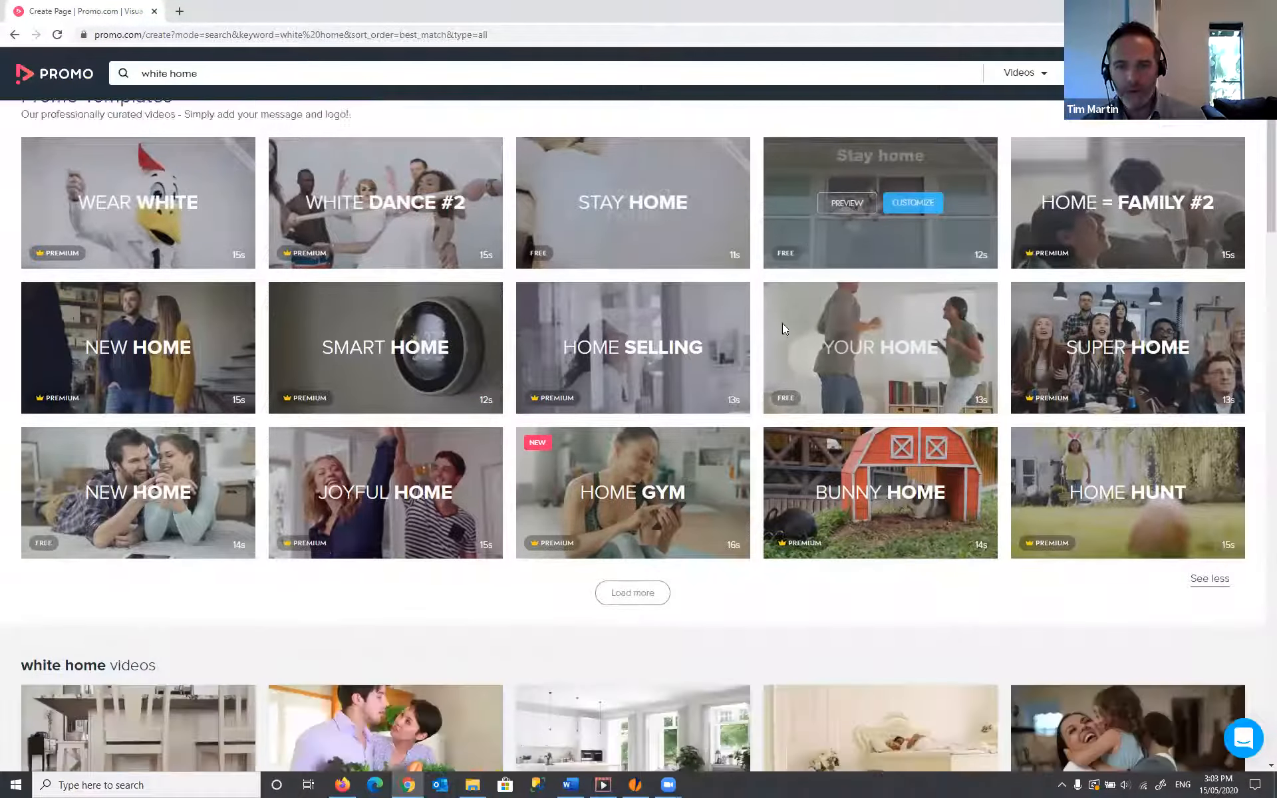
pyautogui.scroll(-4, 852, 422)
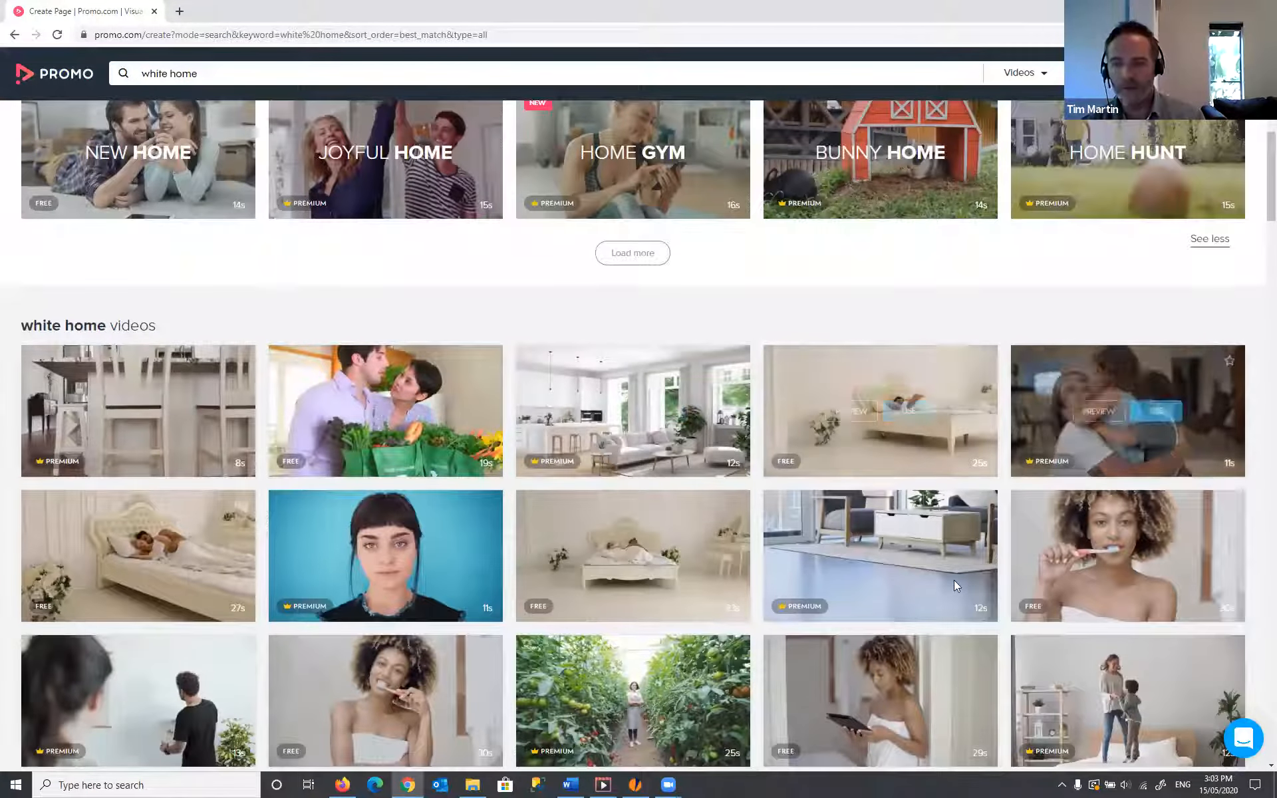
pyautogui.moveTo(962, 581)
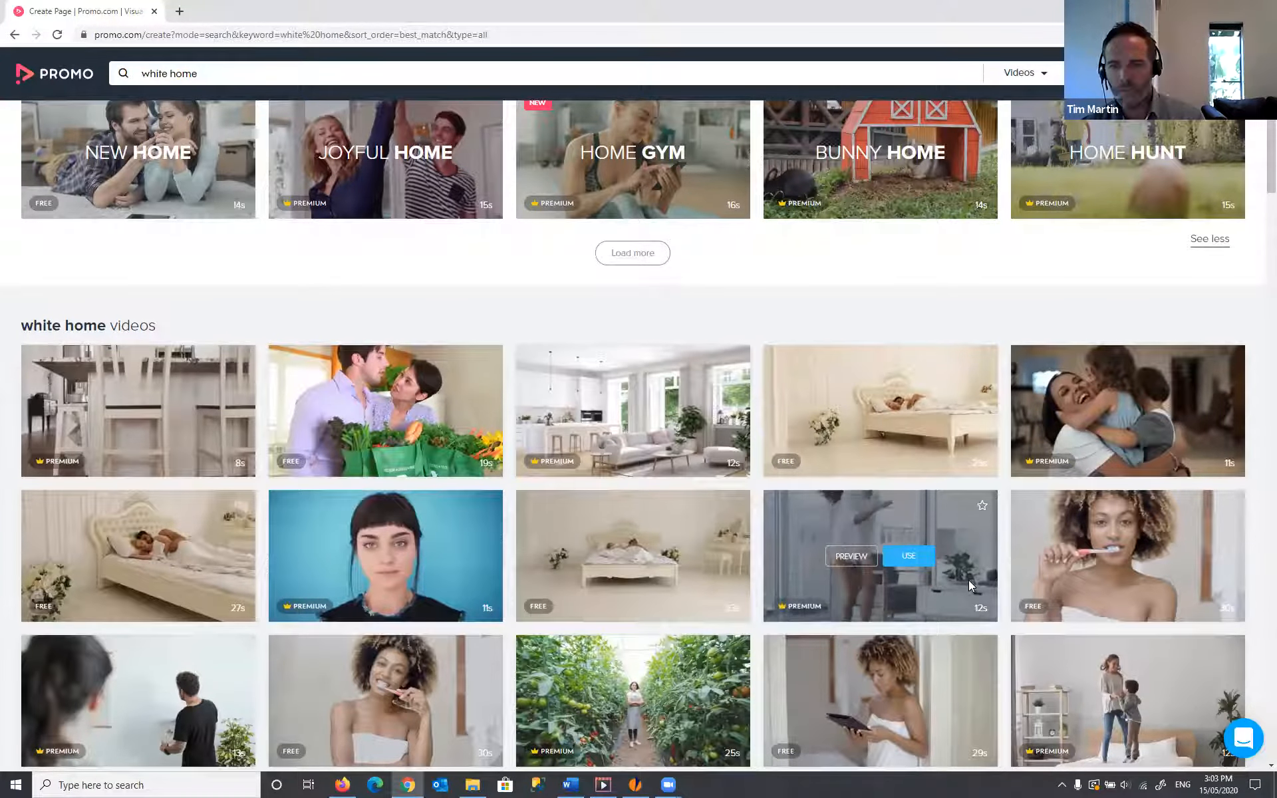
pyautogui.scroll(2, 969, 580)
pyautogui.scroll(3, 765, 479)
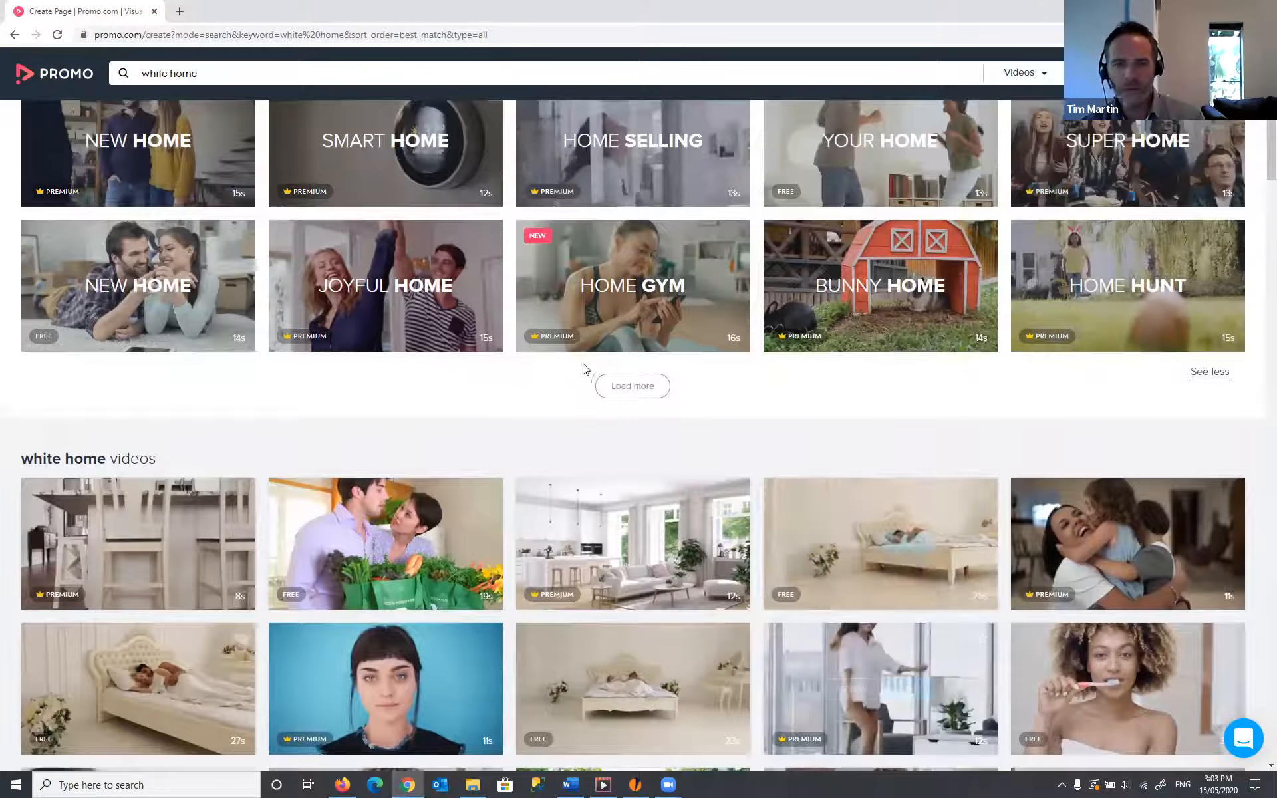
pyautogui.click(635, 386)
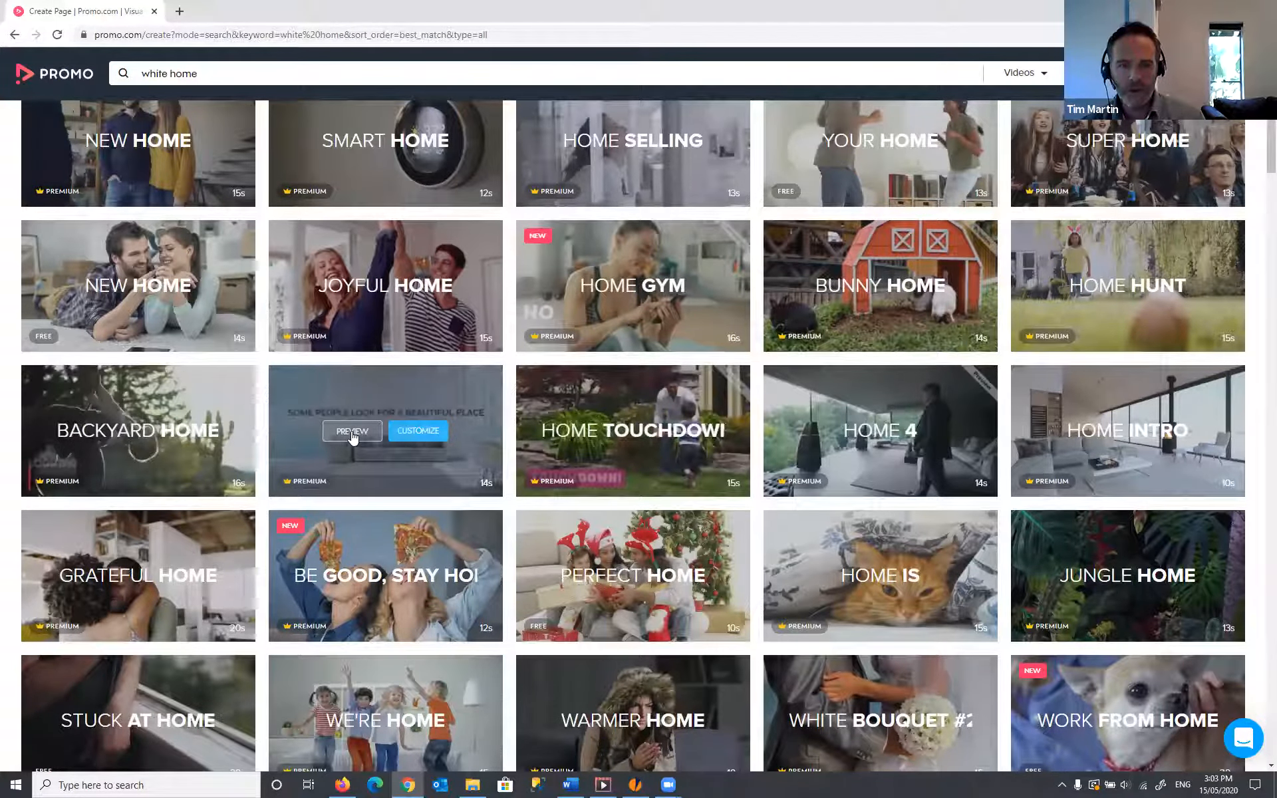
pyautogui.click(352, 431)
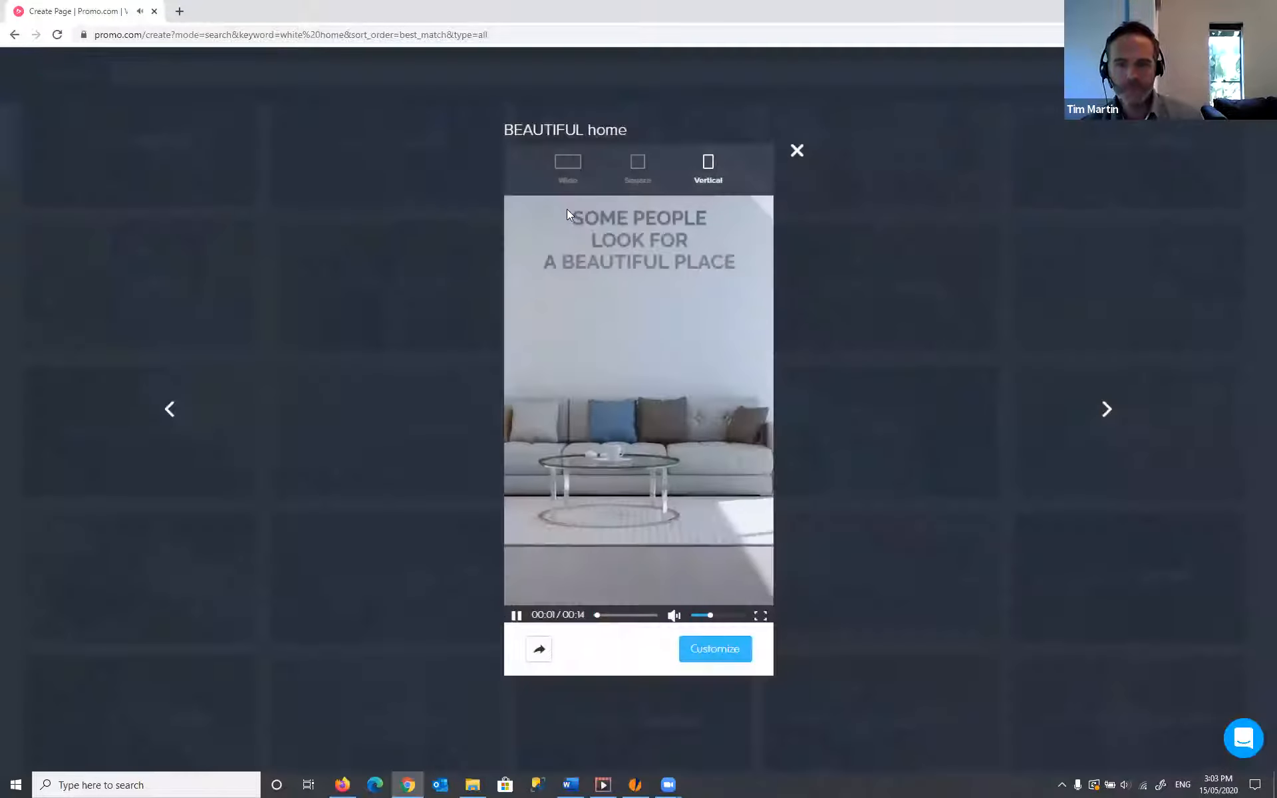
pyautogui.click(569, 167)
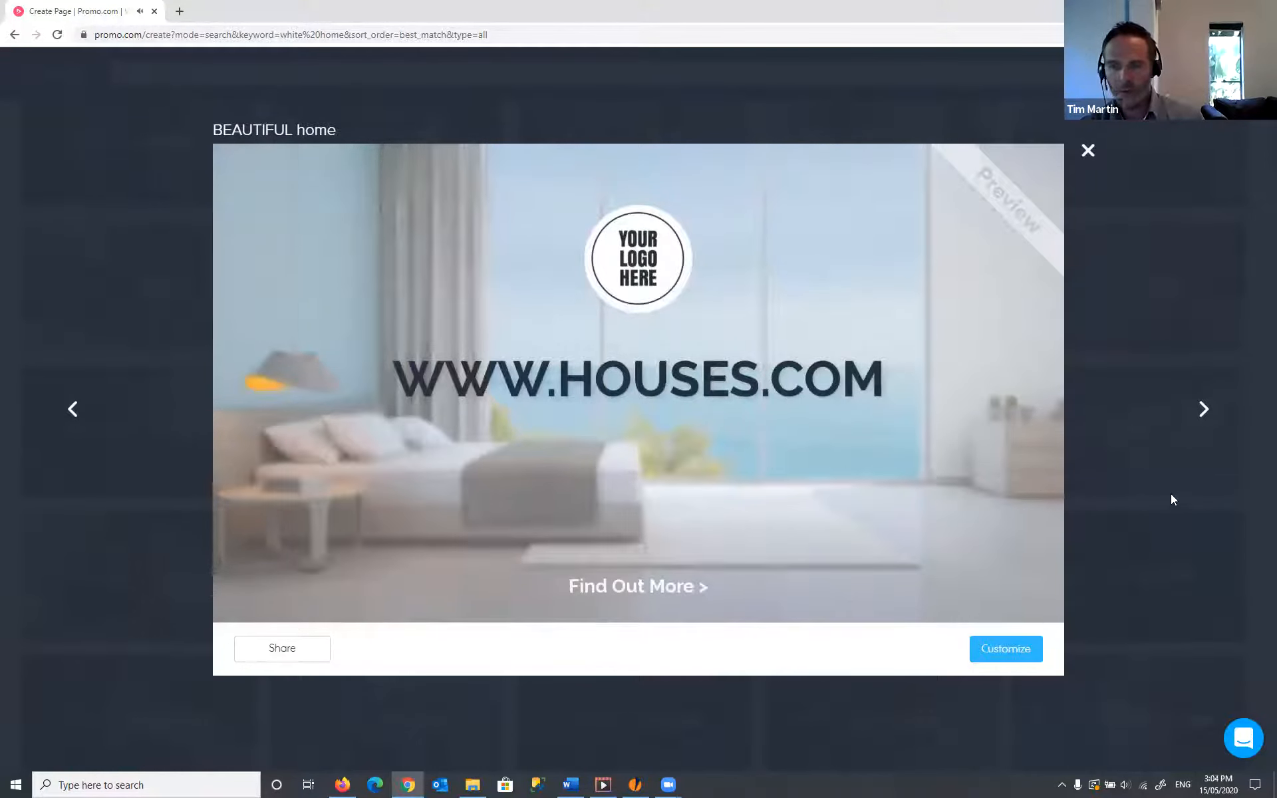
pyautogui.click(1172, 498)
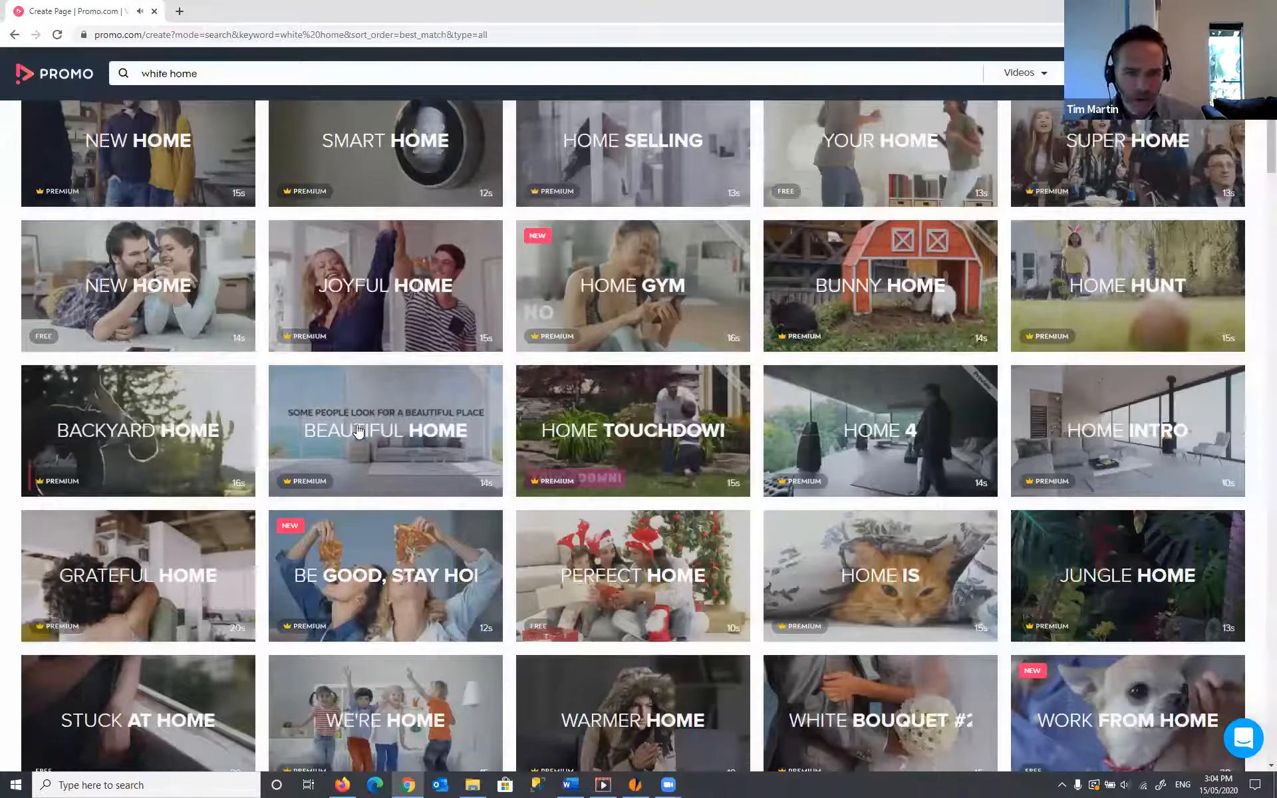
# - Open Beautiful Home in the editor, switch its aspect from Vertical to Wide, and select the logo watermark
pyautogui.moveTo(407, 429)
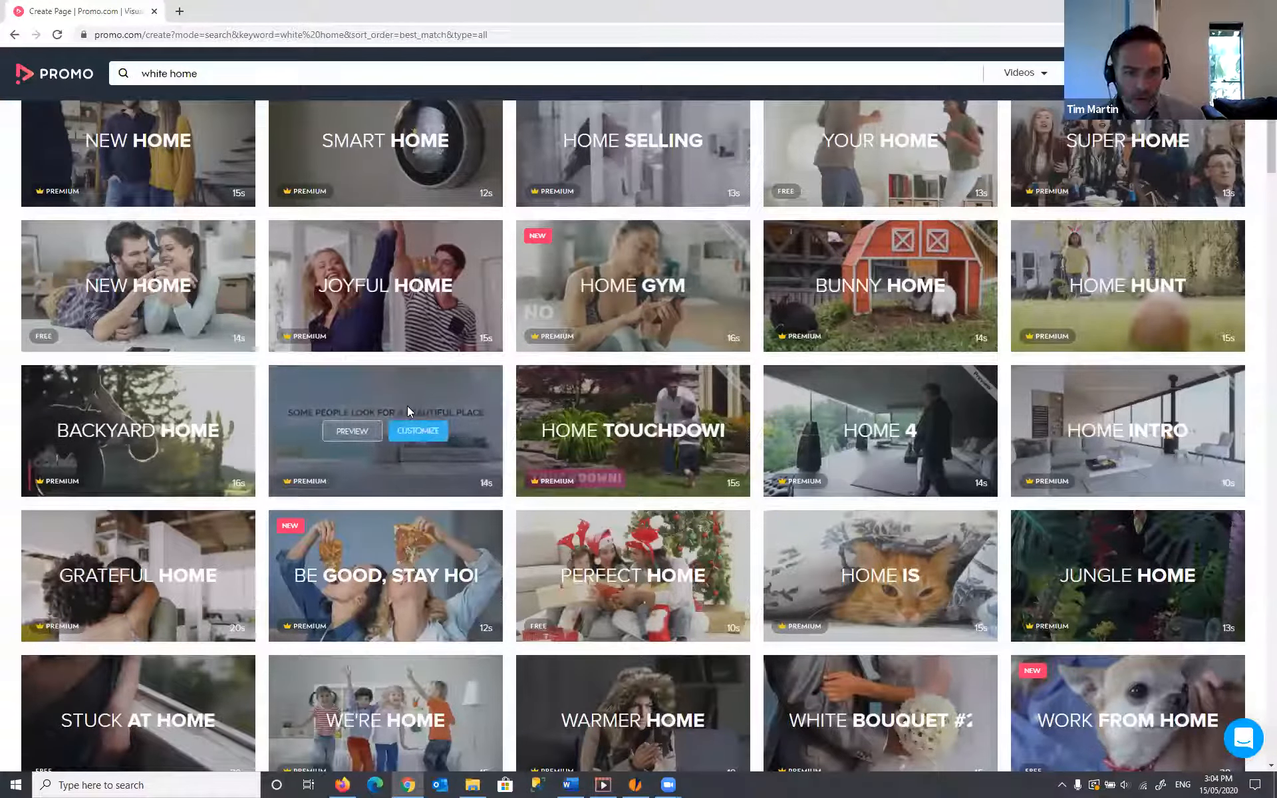
pyautogui.click(432, 433)
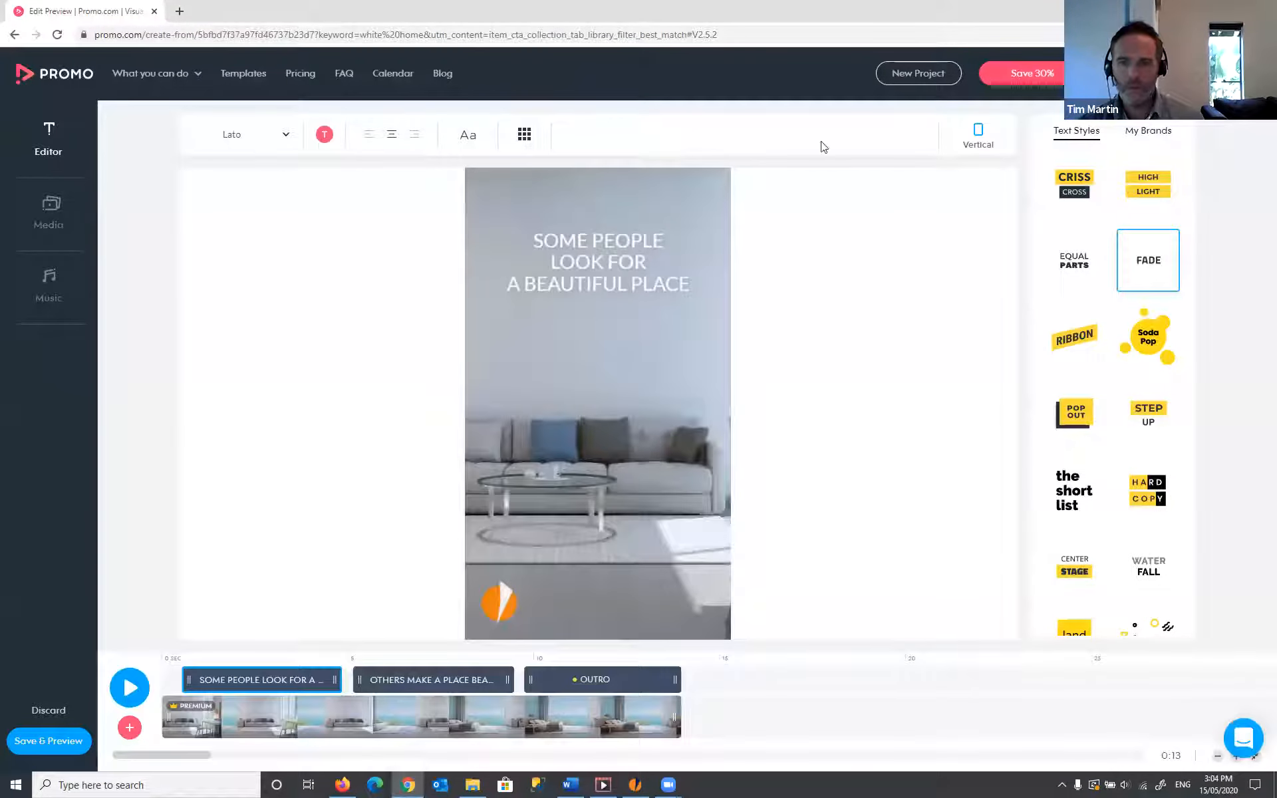
pyautogui.click(981, 135)
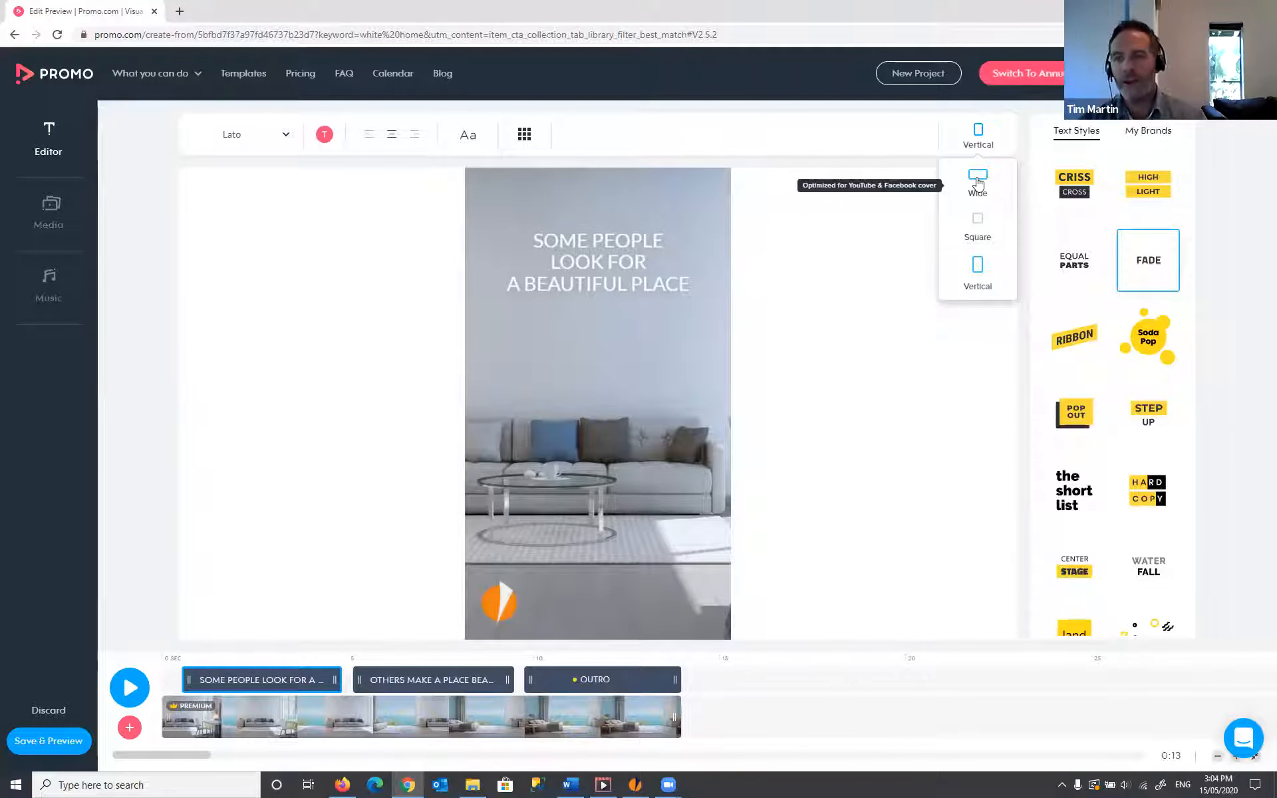
pyautogui.click(977, 179)
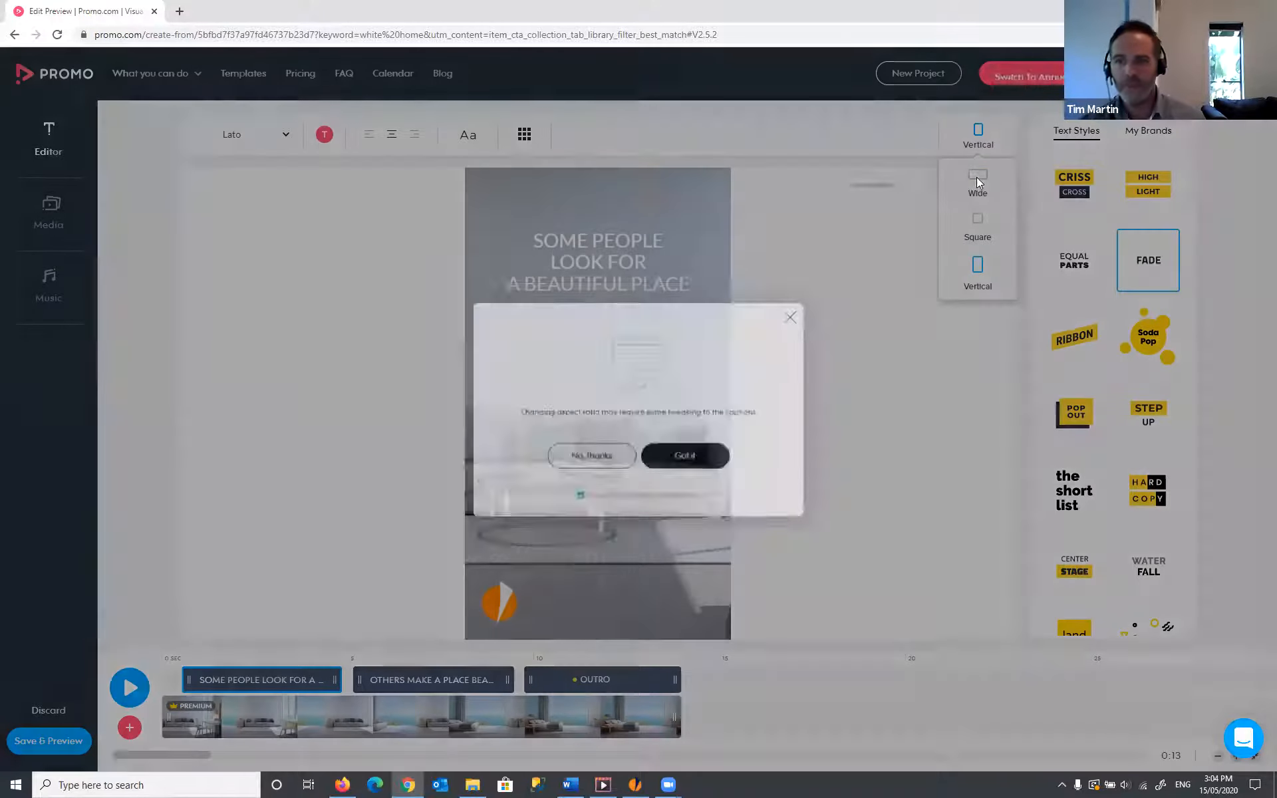
pyautogui.click(696, 469)
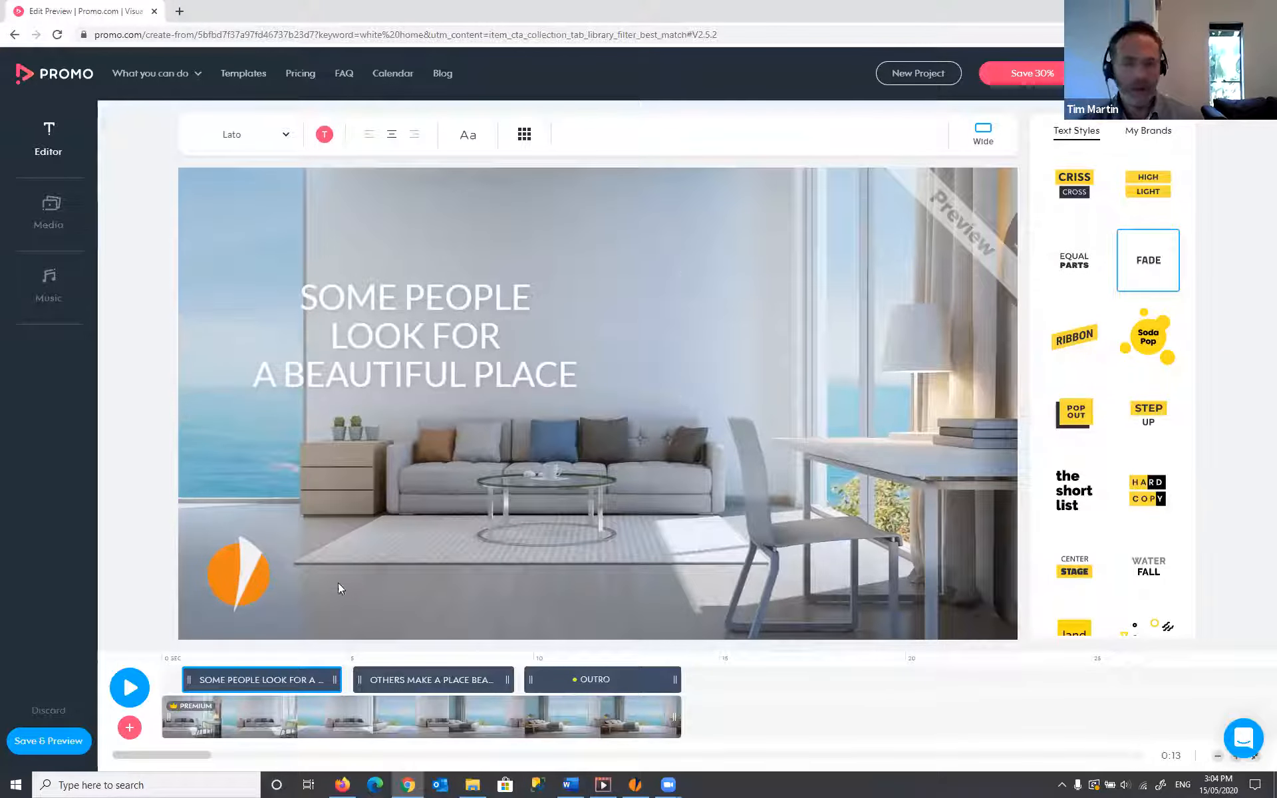
pyautogui.click(256, 564)
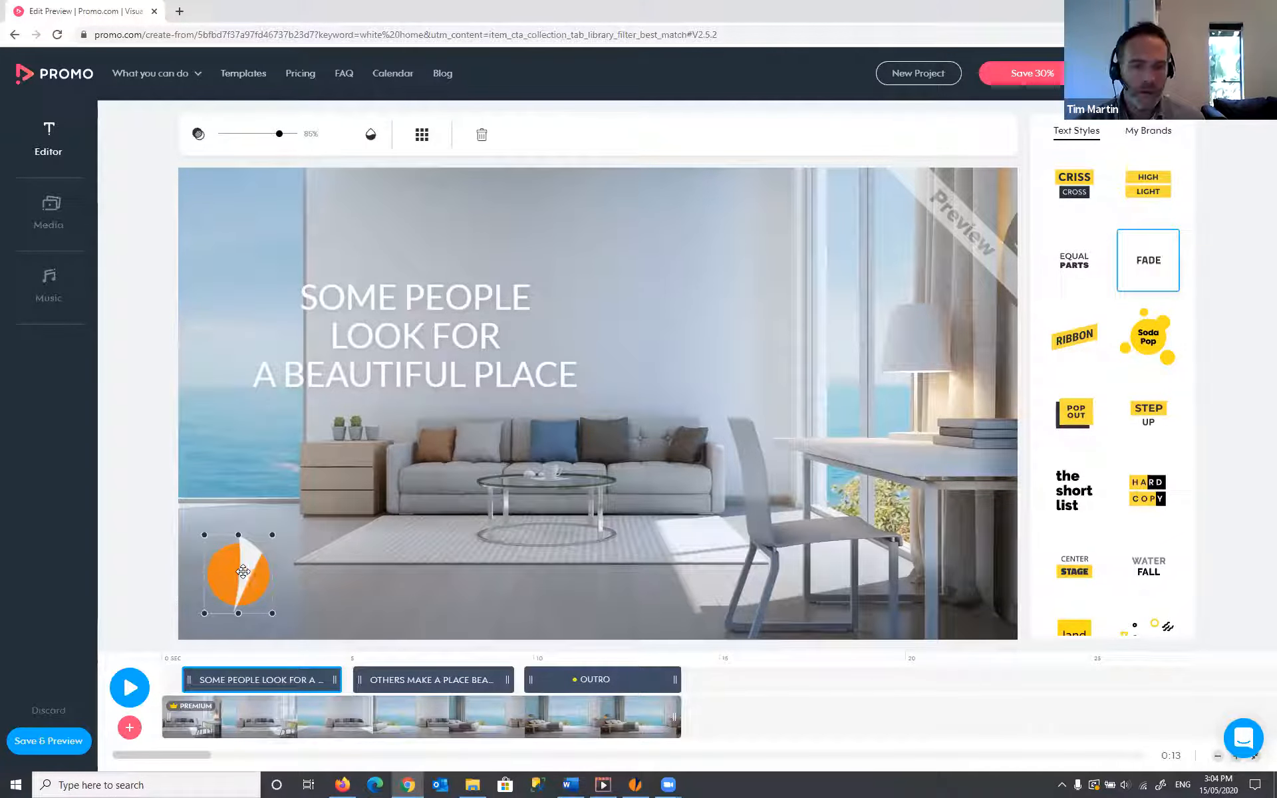
# - Check My Watermarks without changes, shrink the title caption slightly, and open its text for editing
pyautogui.click(243, 572)
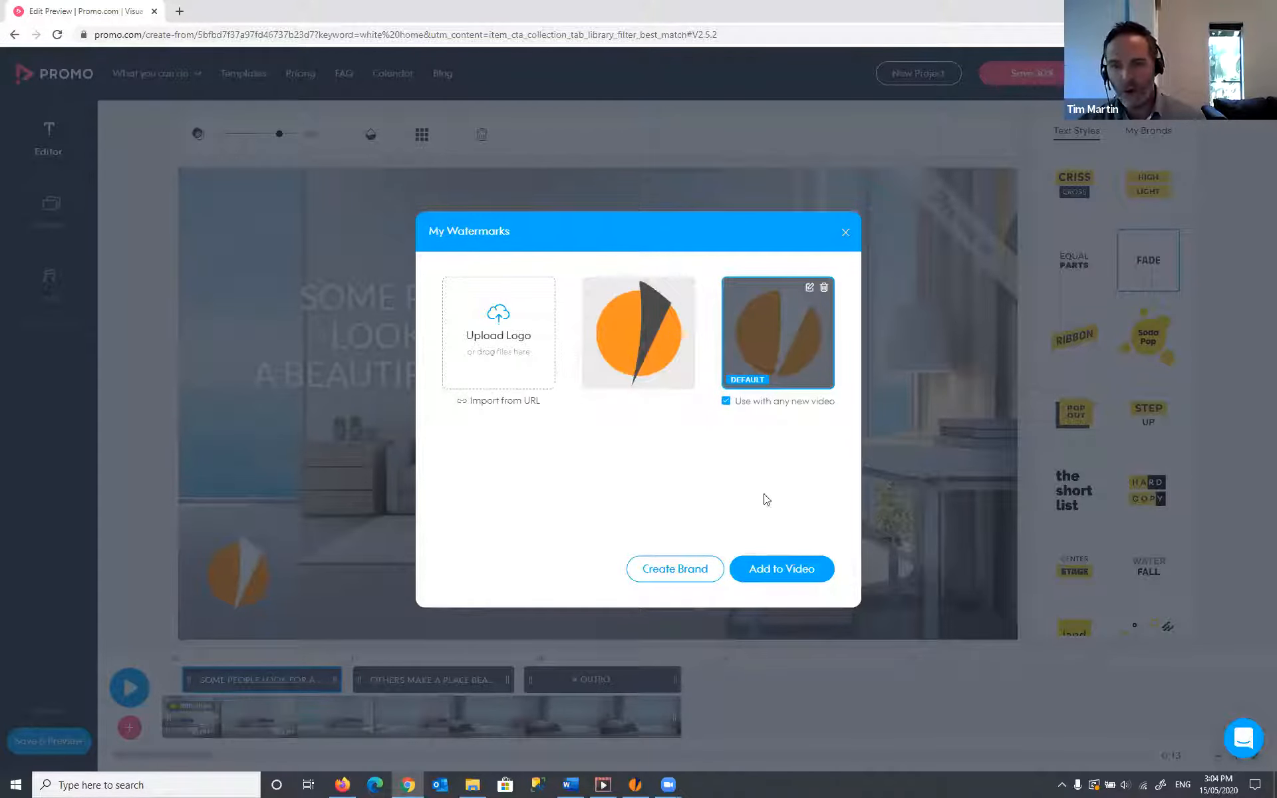
pyautogui.click(845, 232)
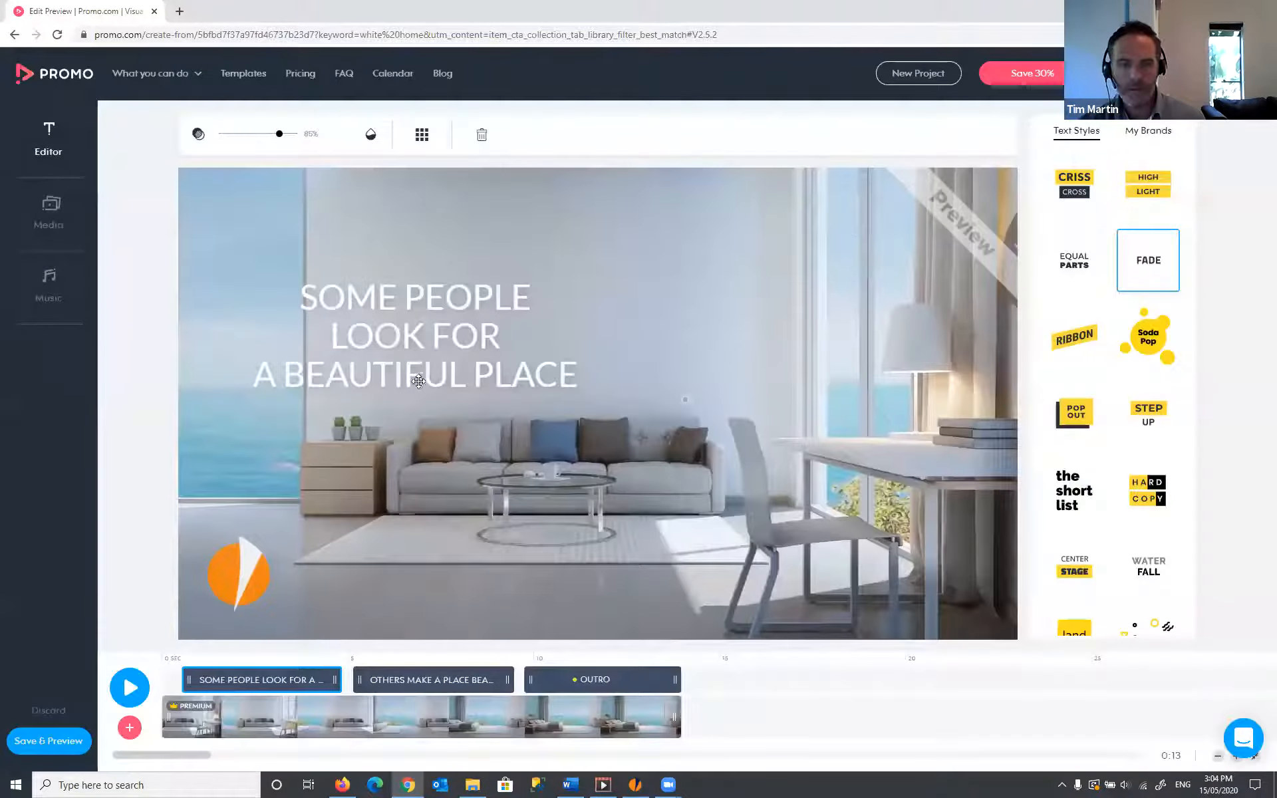
pyautogui.click(409, 326)
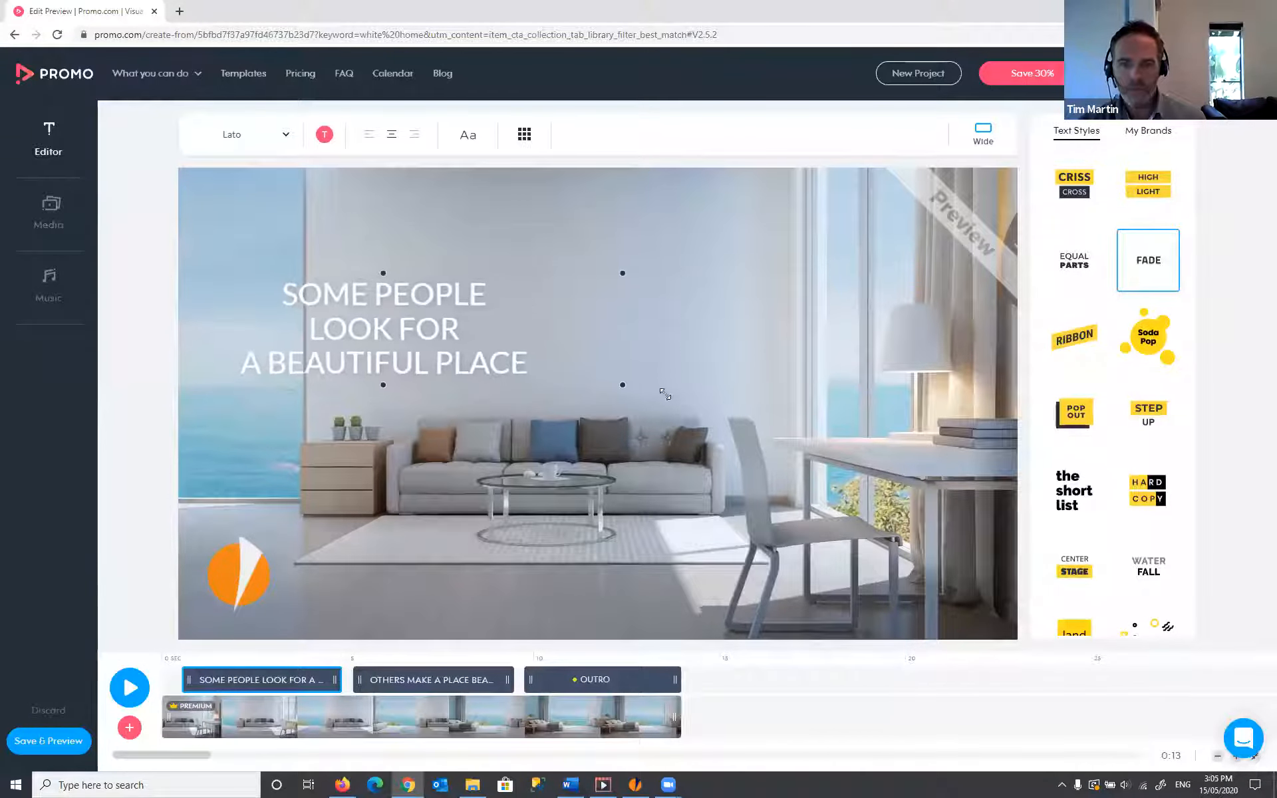
pyautogui.moveTo(658, 393); pyautogui.dragTo(571, 378)
pyautogui.click(400, 322)
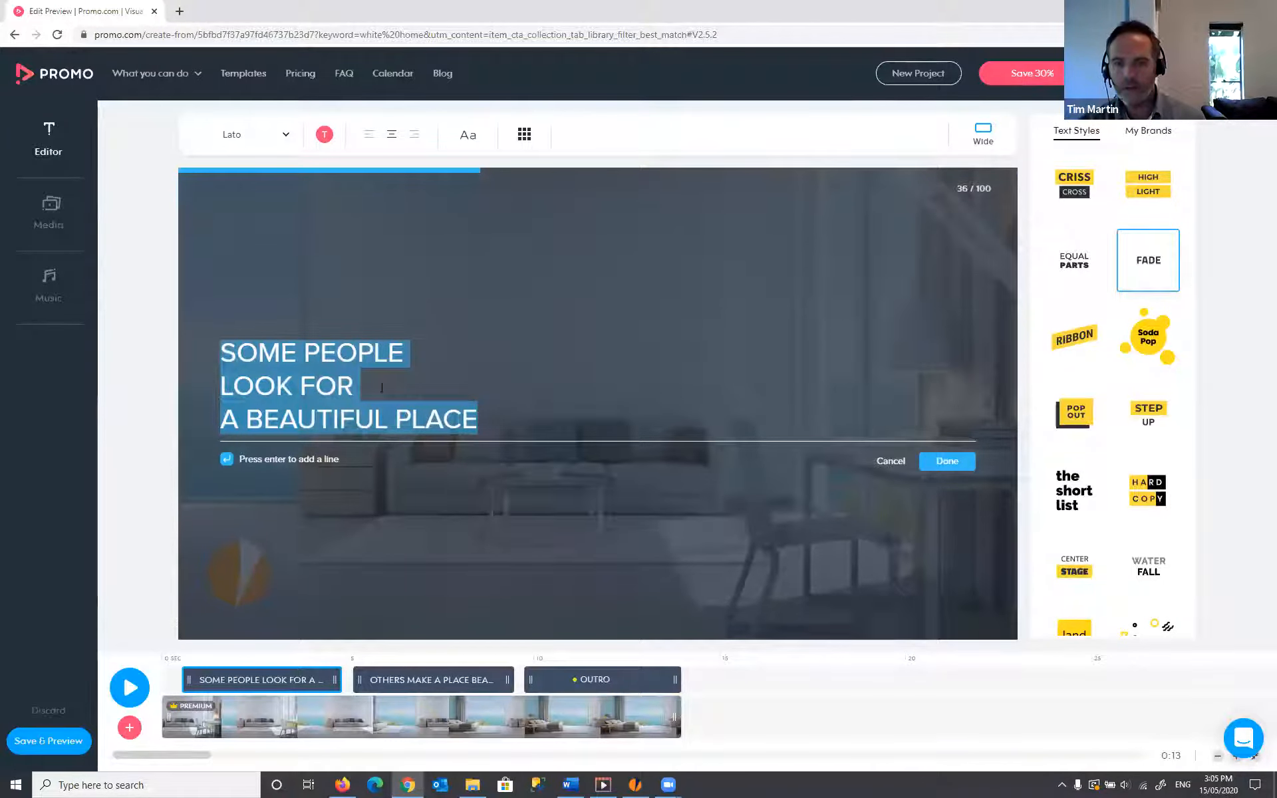
# - Remove the line breaks so SOME PEOPLE LOOK FOR A BEAUTIFUL PLACE sits on one line
pyautogui.click(221, 386)
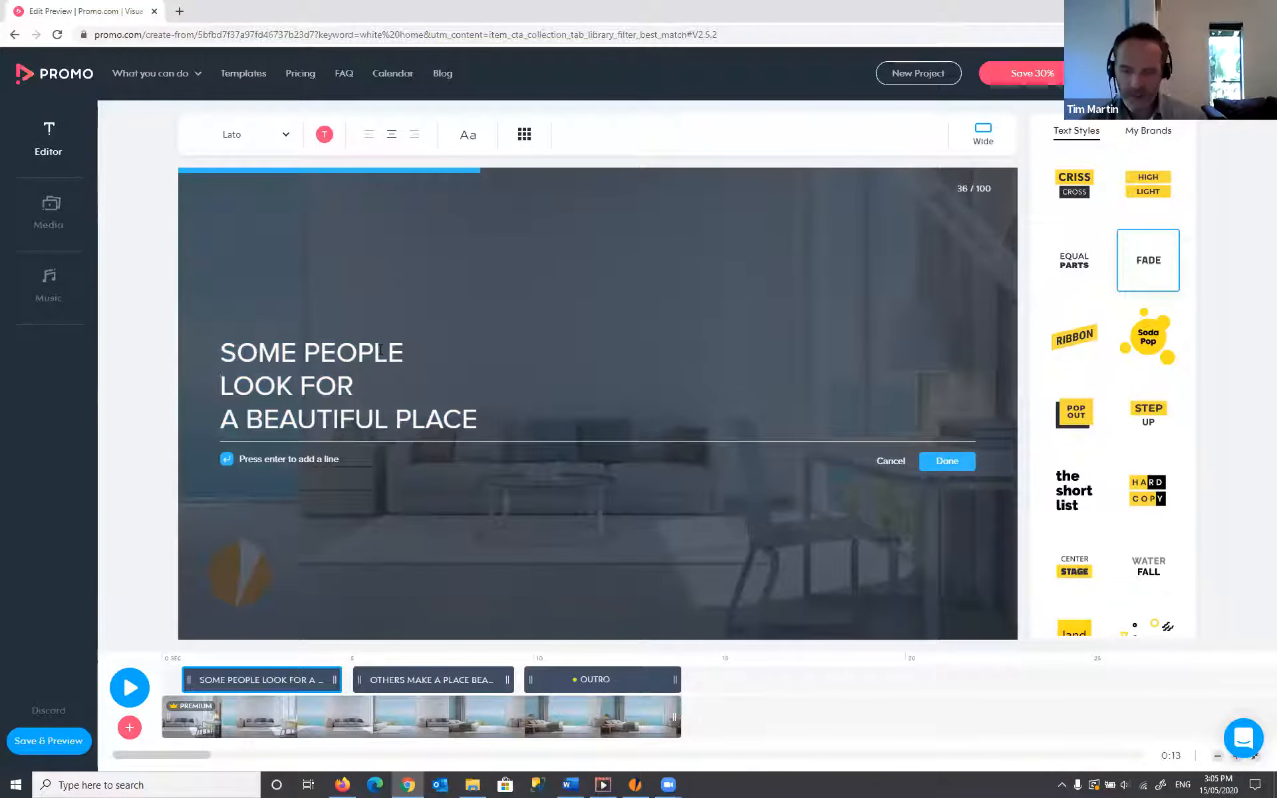
pyautogui.press('BackSpace')
pyautogui.press('Home')
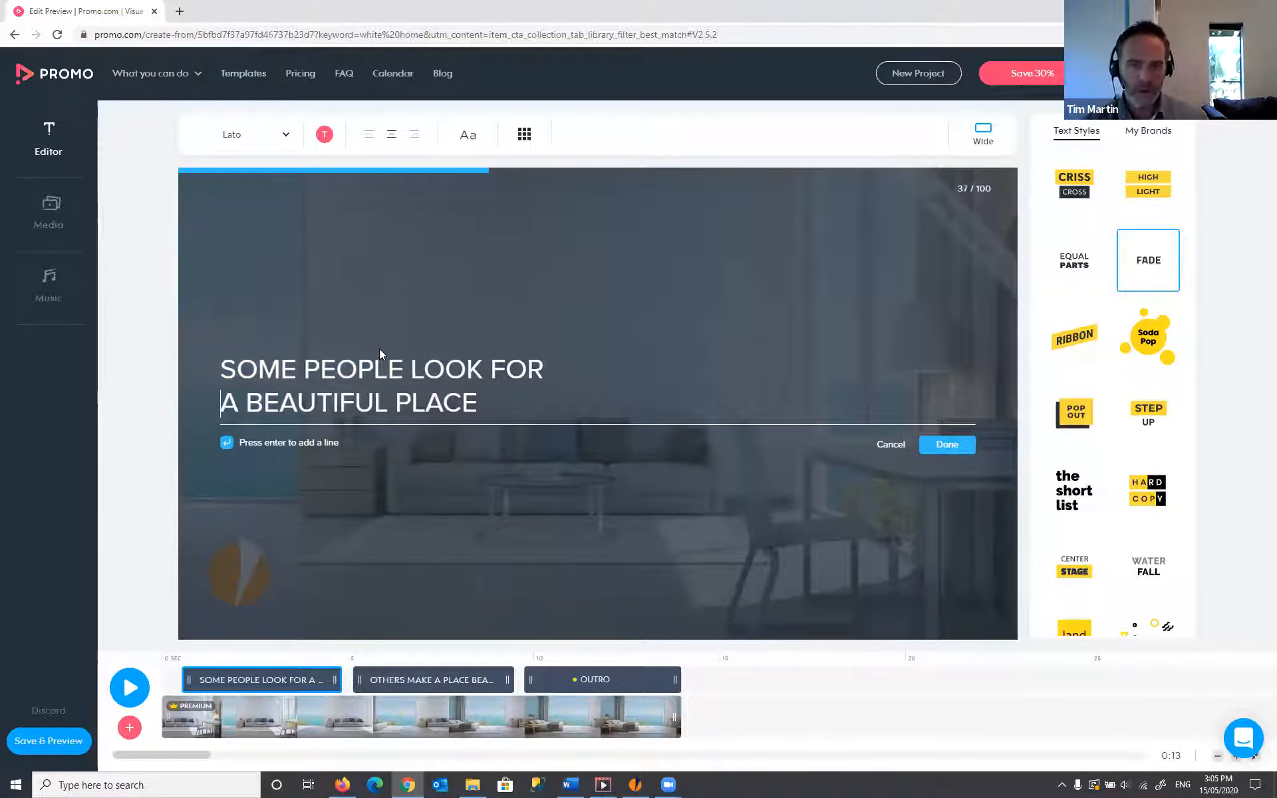
pyautogui.press('BackSpace')
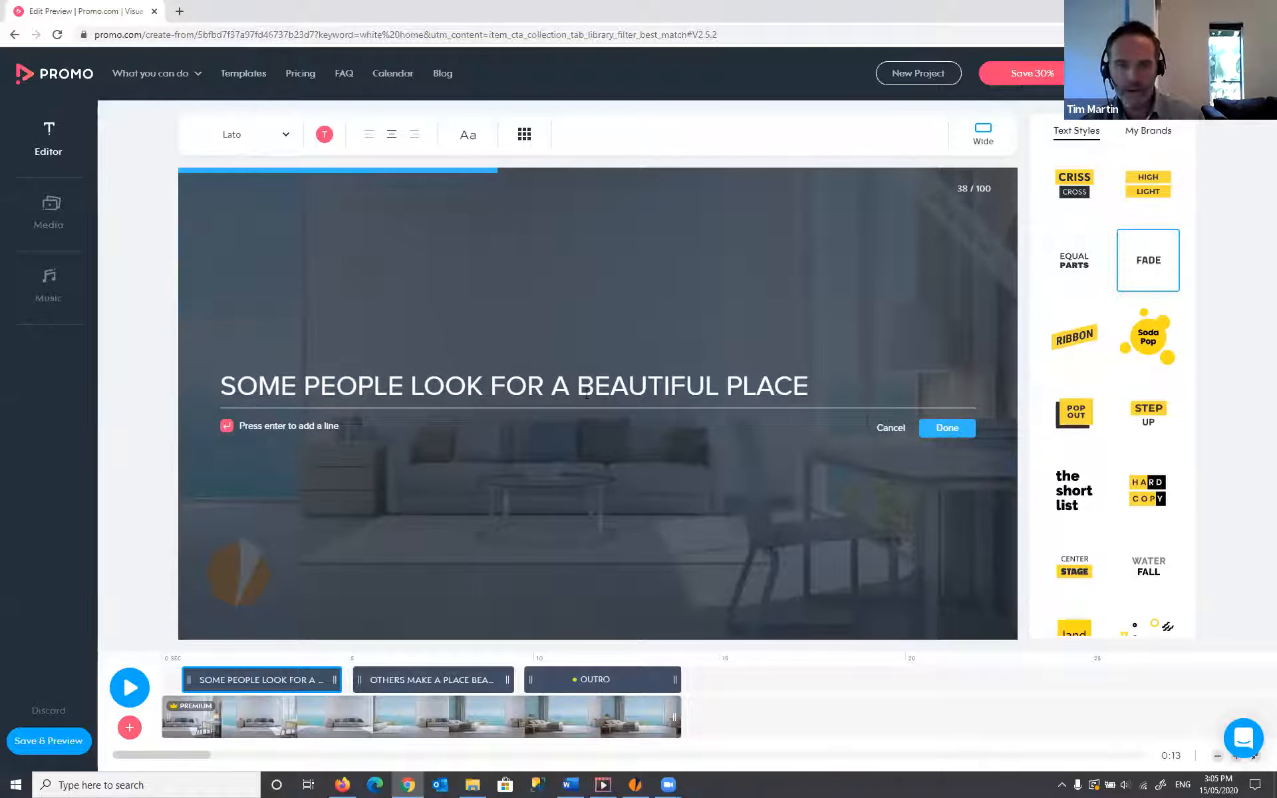
# - Confirm the title text and widen its box across the frame
pyautogui.click(963, 428)
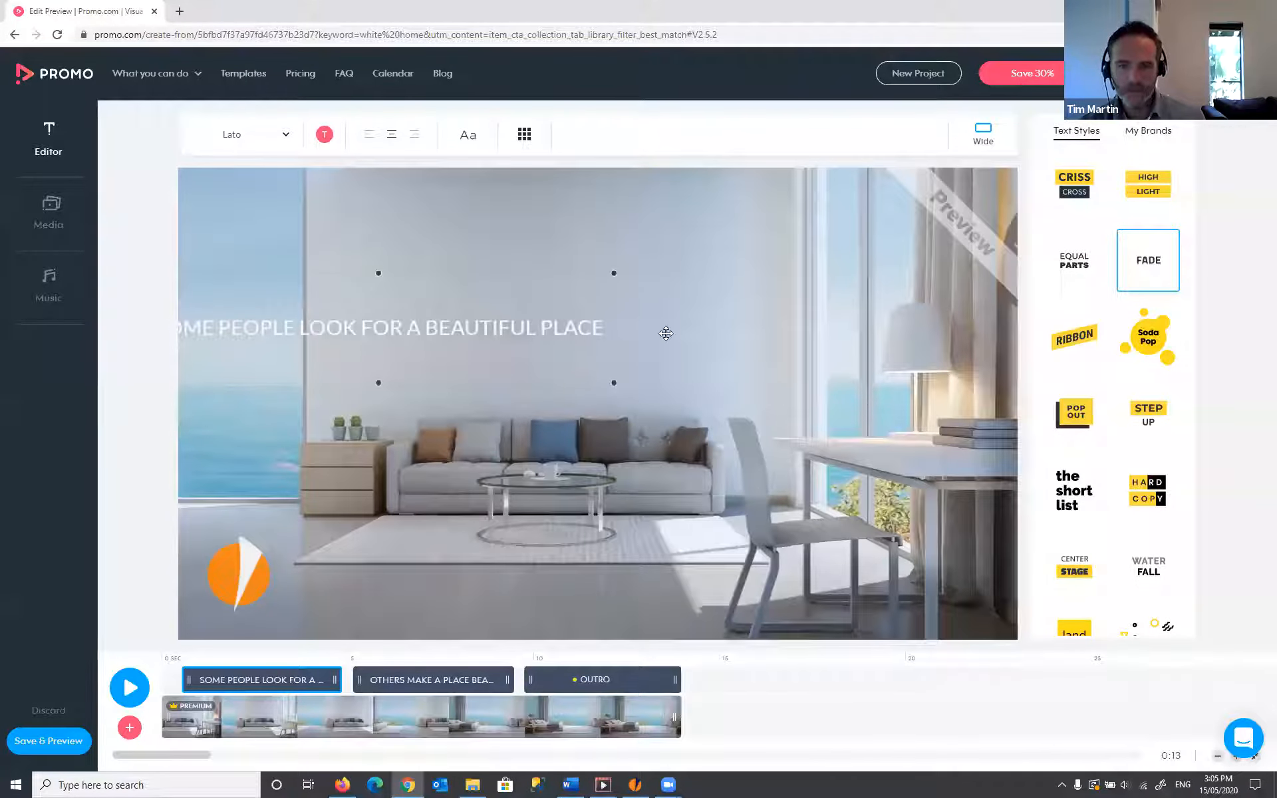
pyautogui.moveTo(803, 384); pyautogui.dragTo(658, 351)
pyautogui.moveTo(741, 372); pyautogui.dragTo(993, 399)
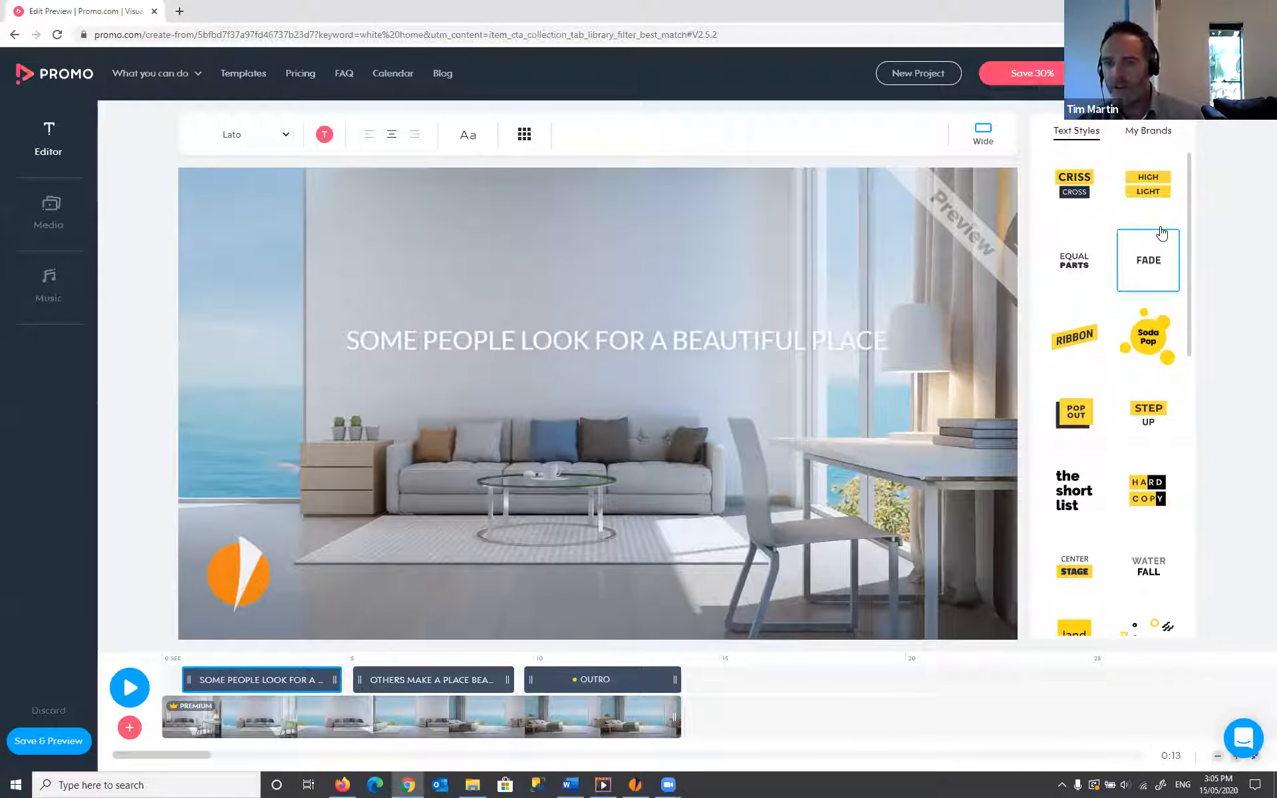
# - Try Criss Cross, High Light, Ribbon, short list and Hard Copy styles, then settle on Fade
pyautogui.click(1087, 186)
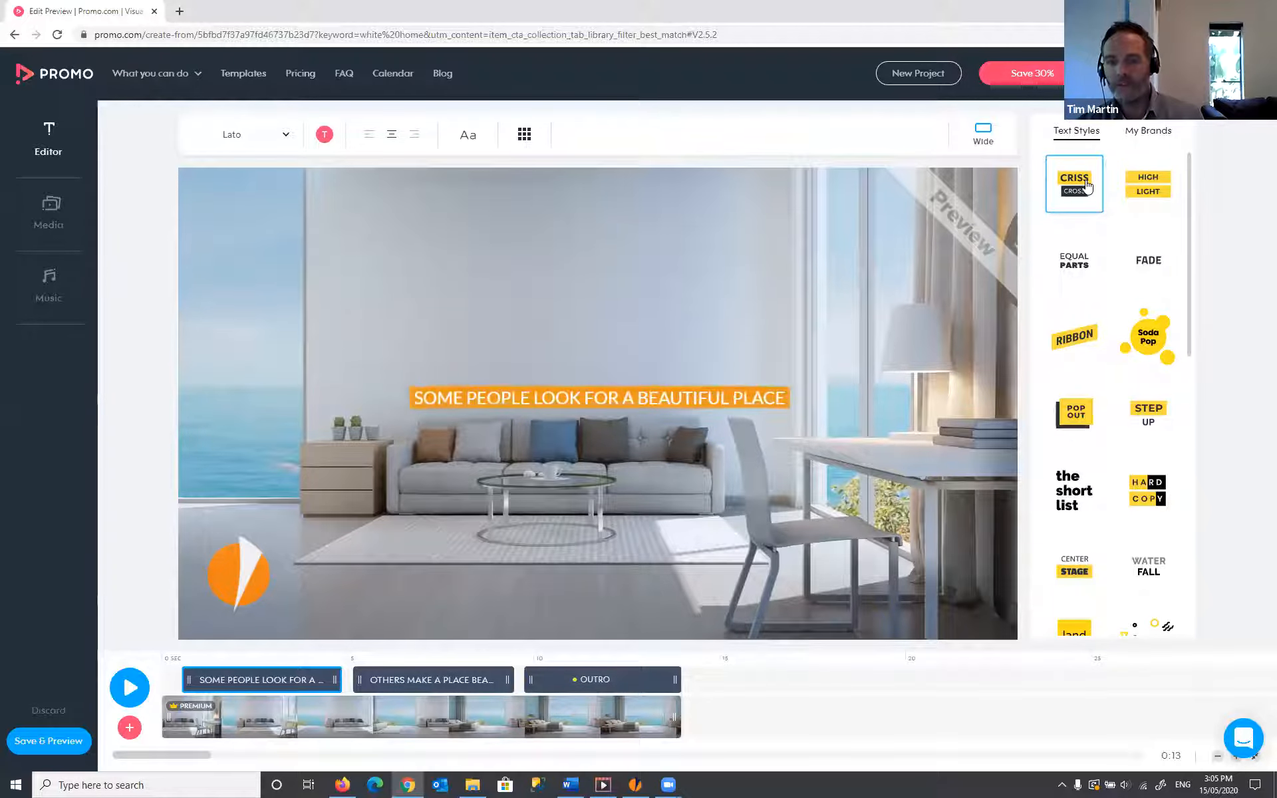
pyautogui.click(1150, 191)
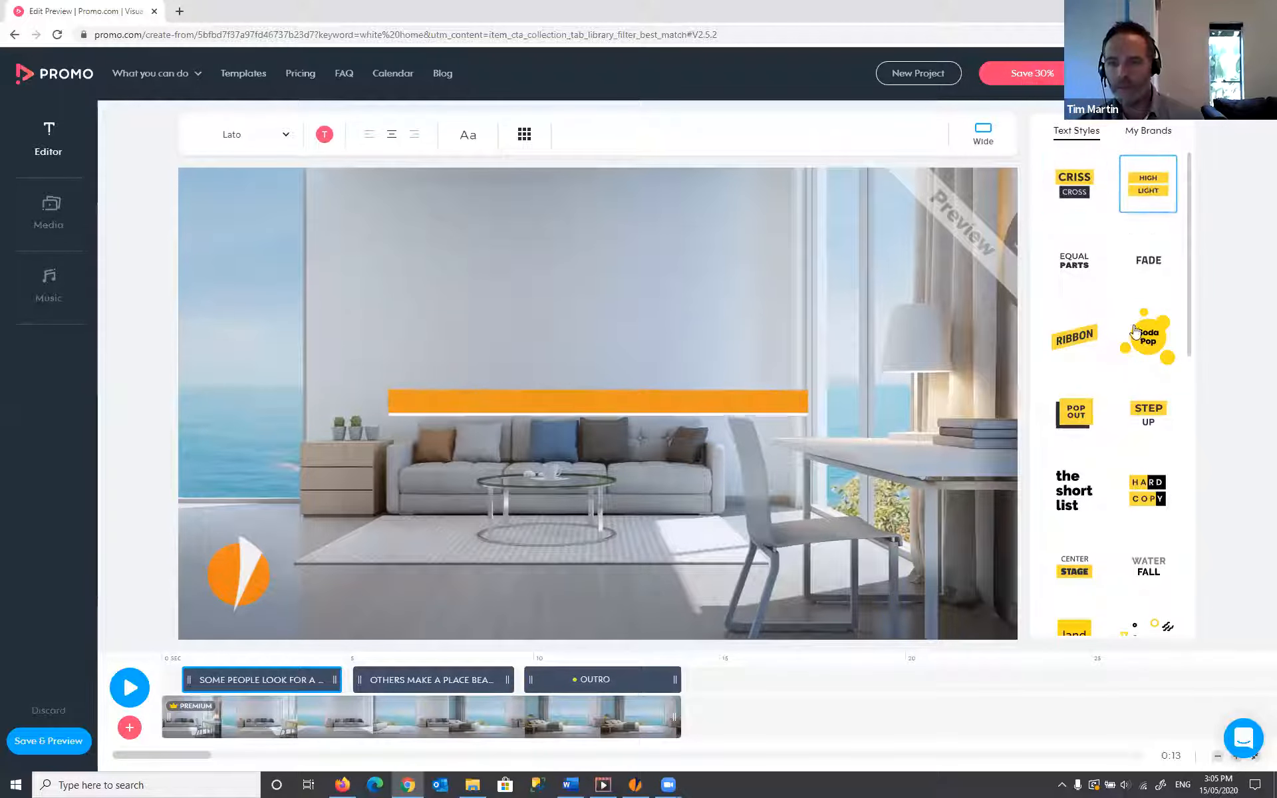
pyautogui.click(1066, 335)
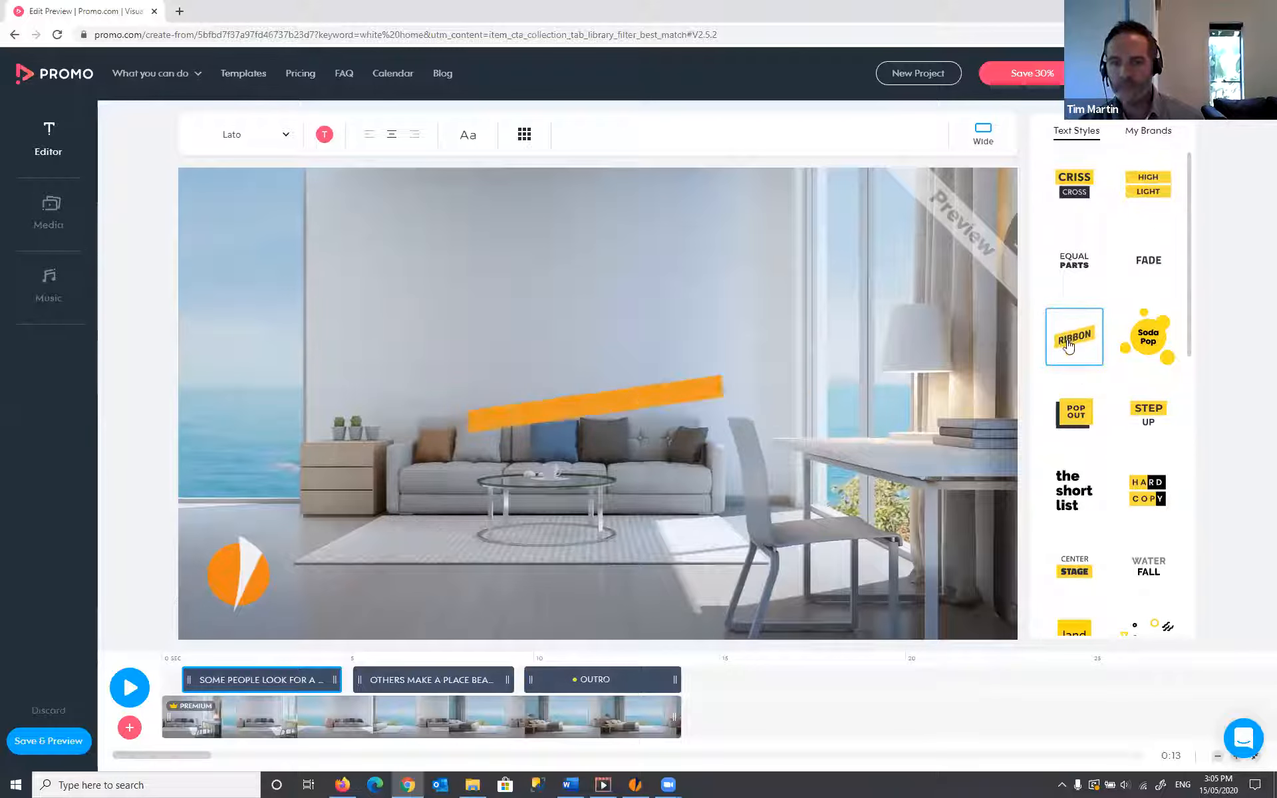
pyautogui.click(1078, 493)
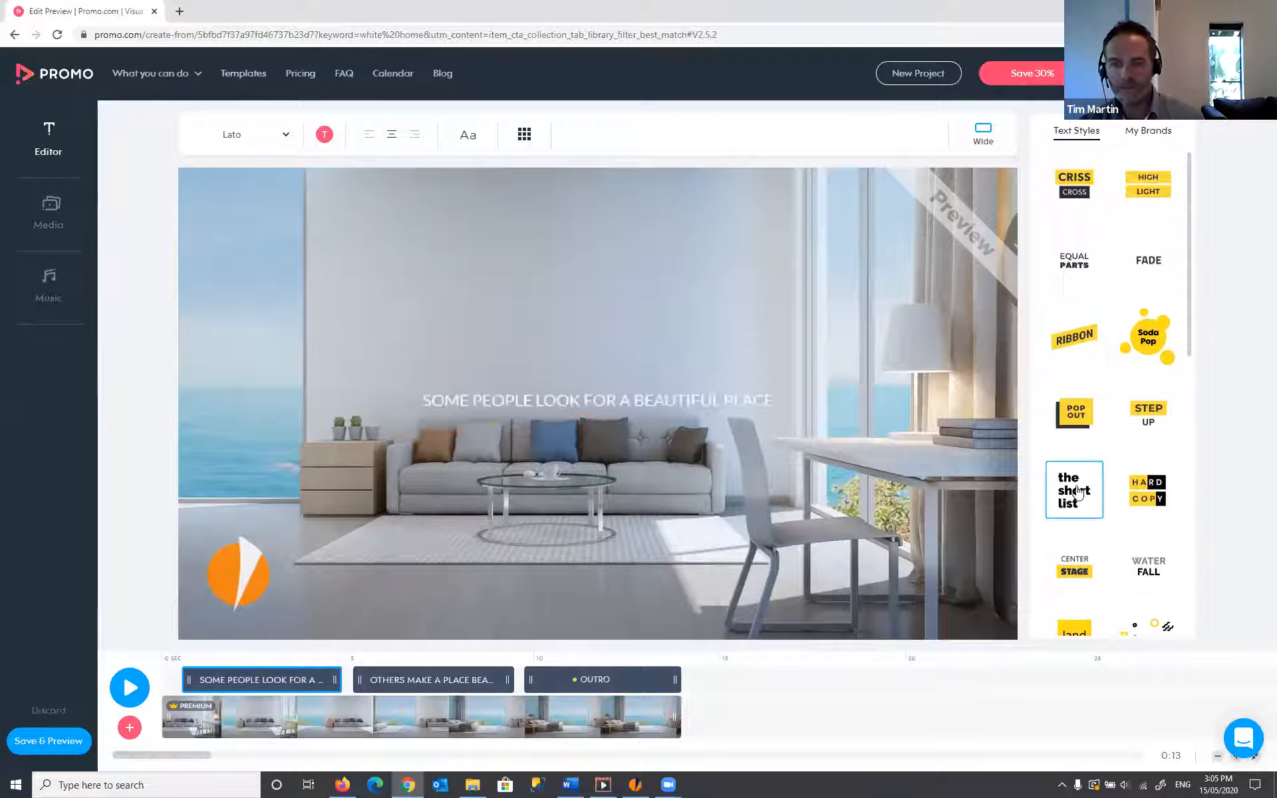
pyautogui.click(1151, 478)
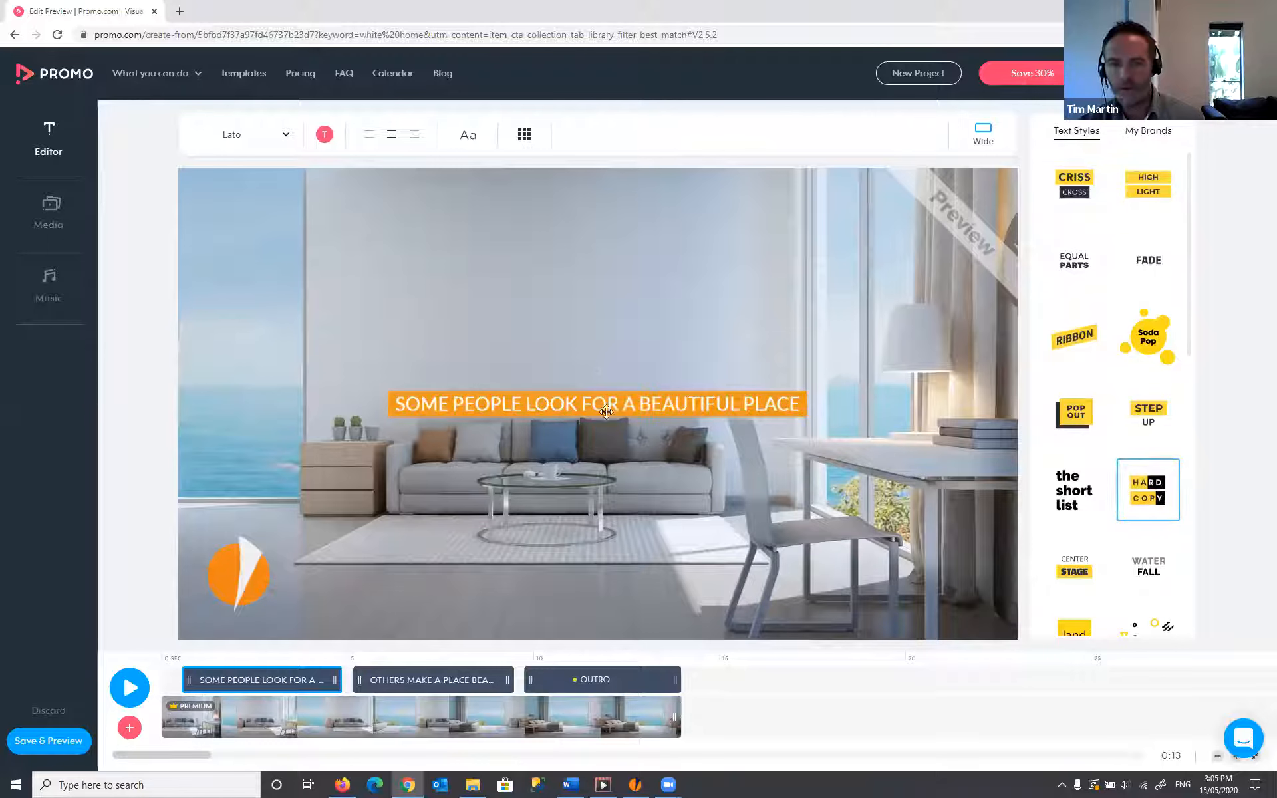
pyautogui.click(1153, 262)
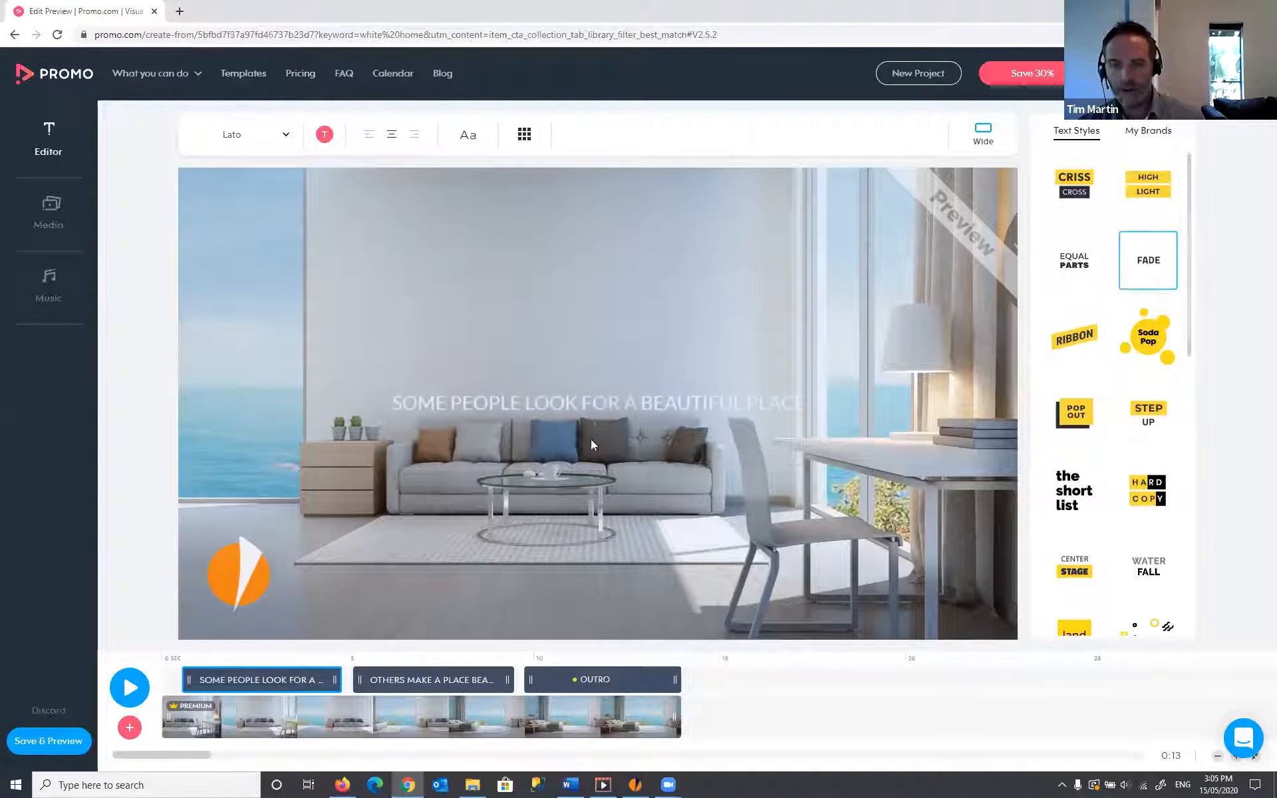
# - Enlarge the title and move it higher in the frame
pyautogui.moveTo(814, 423); pyautogui.dragTo(998, 439)
pyautogui.moveTo(743, 373); pyautogui.dragTo(622, 226)
pyautogui.click(526, 135)
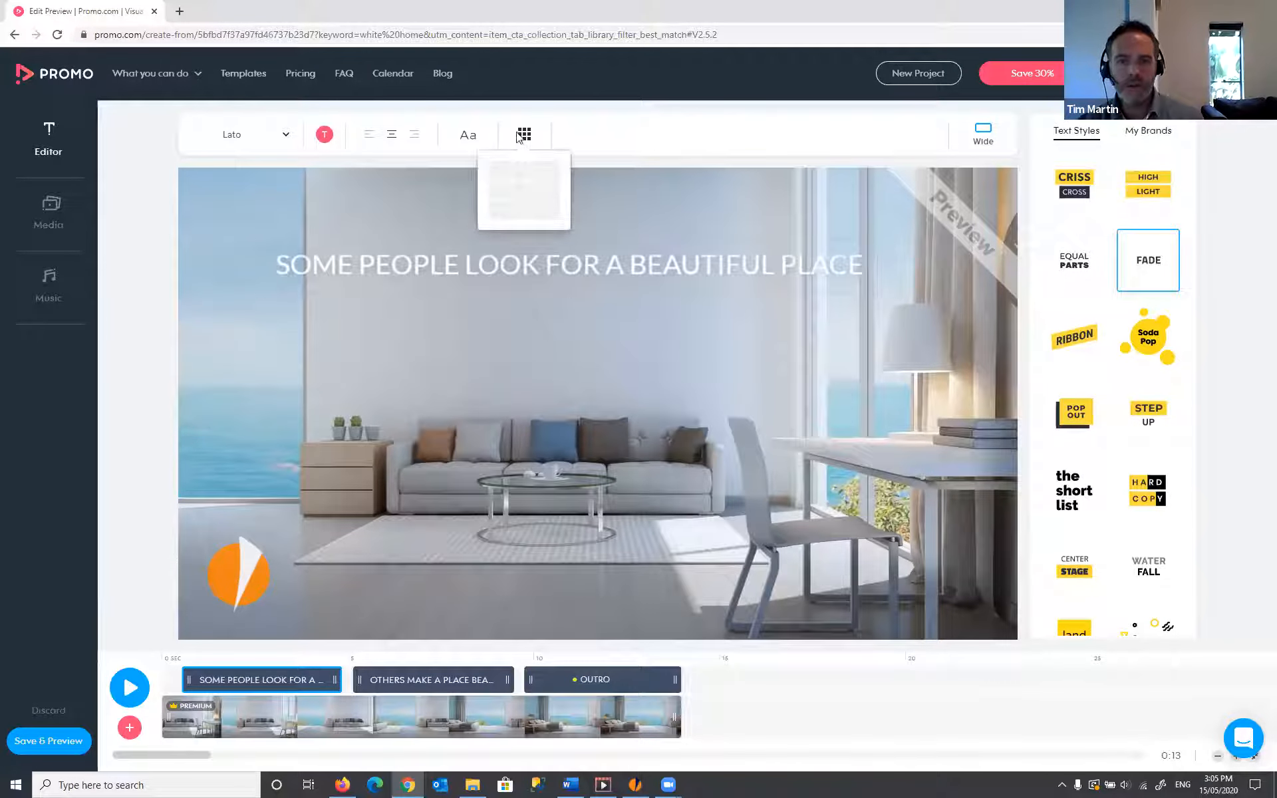
# - Try the title in several position-grid cells, finally placing it middle-centre
pyautogui.click(525, 193)
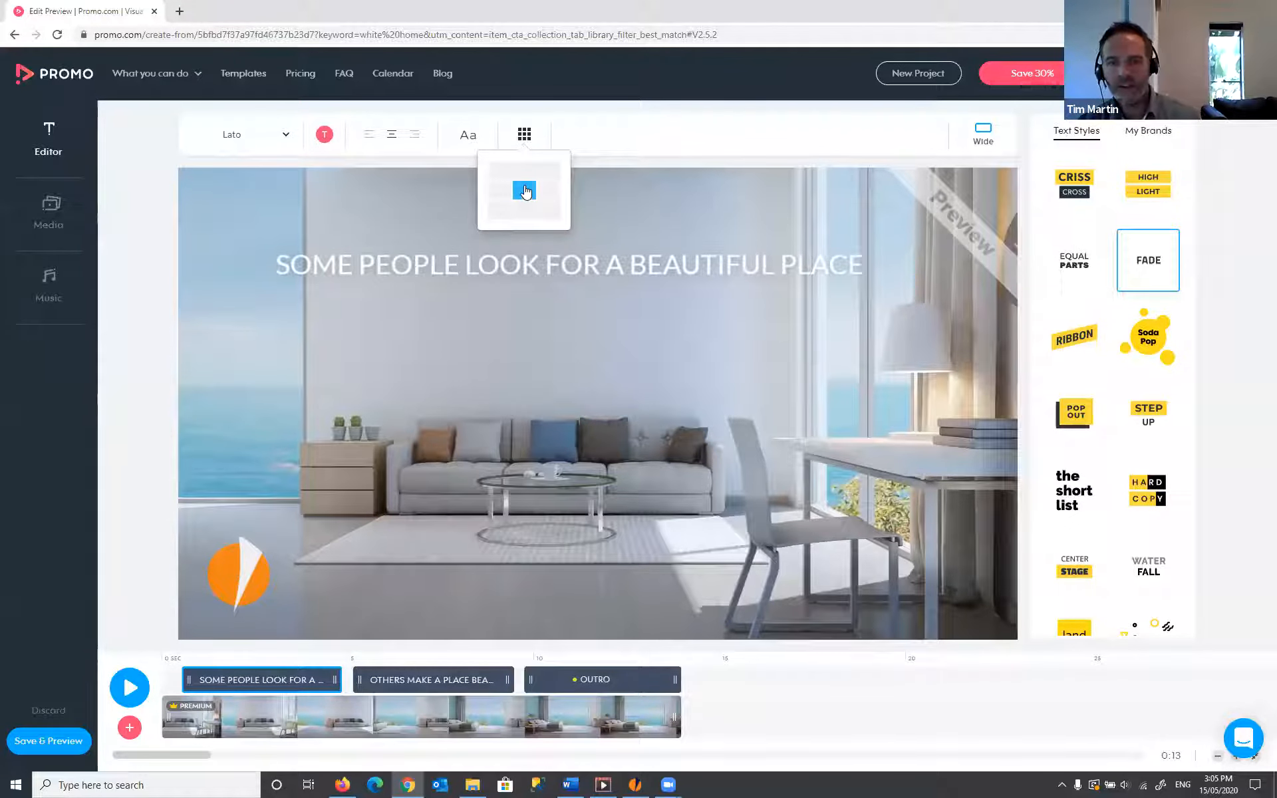
pyautogui.click(528, 194)
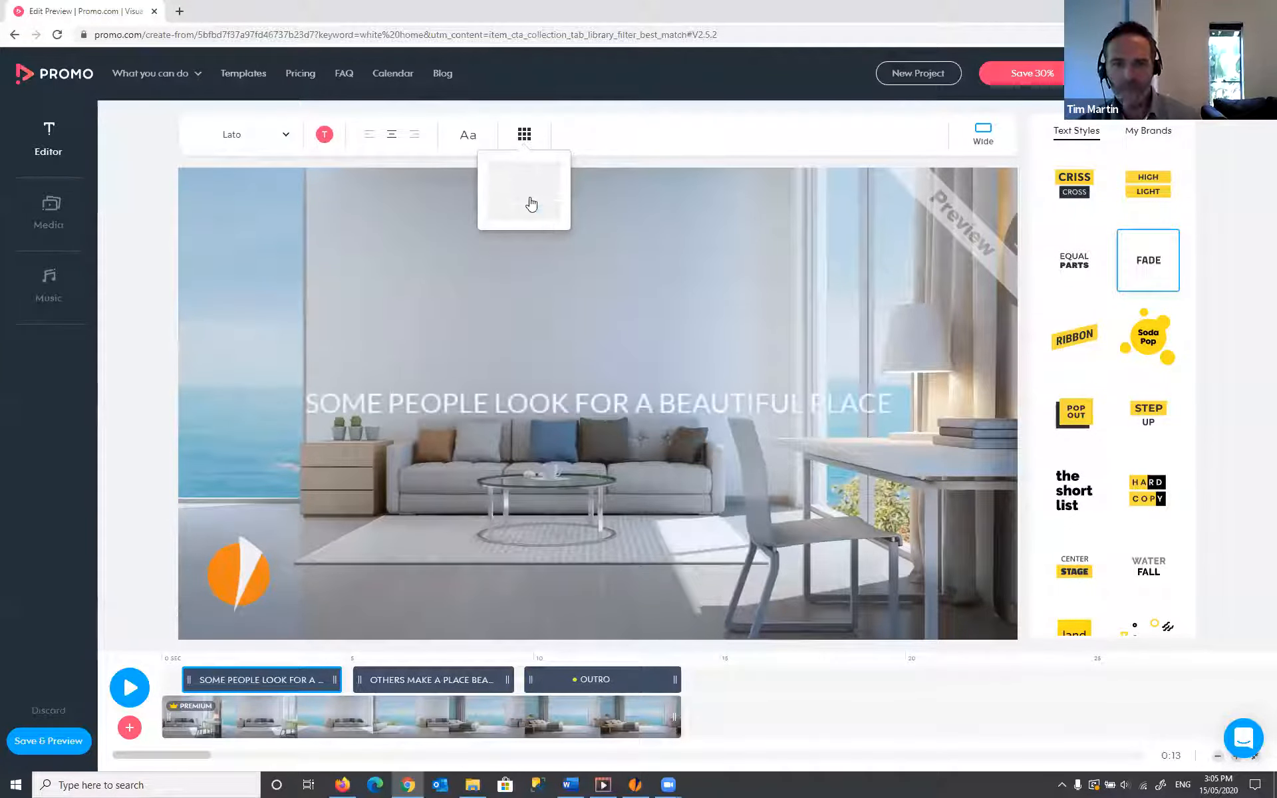
pyautogui.click(525, 211)
pyautogui.click(552, 220)
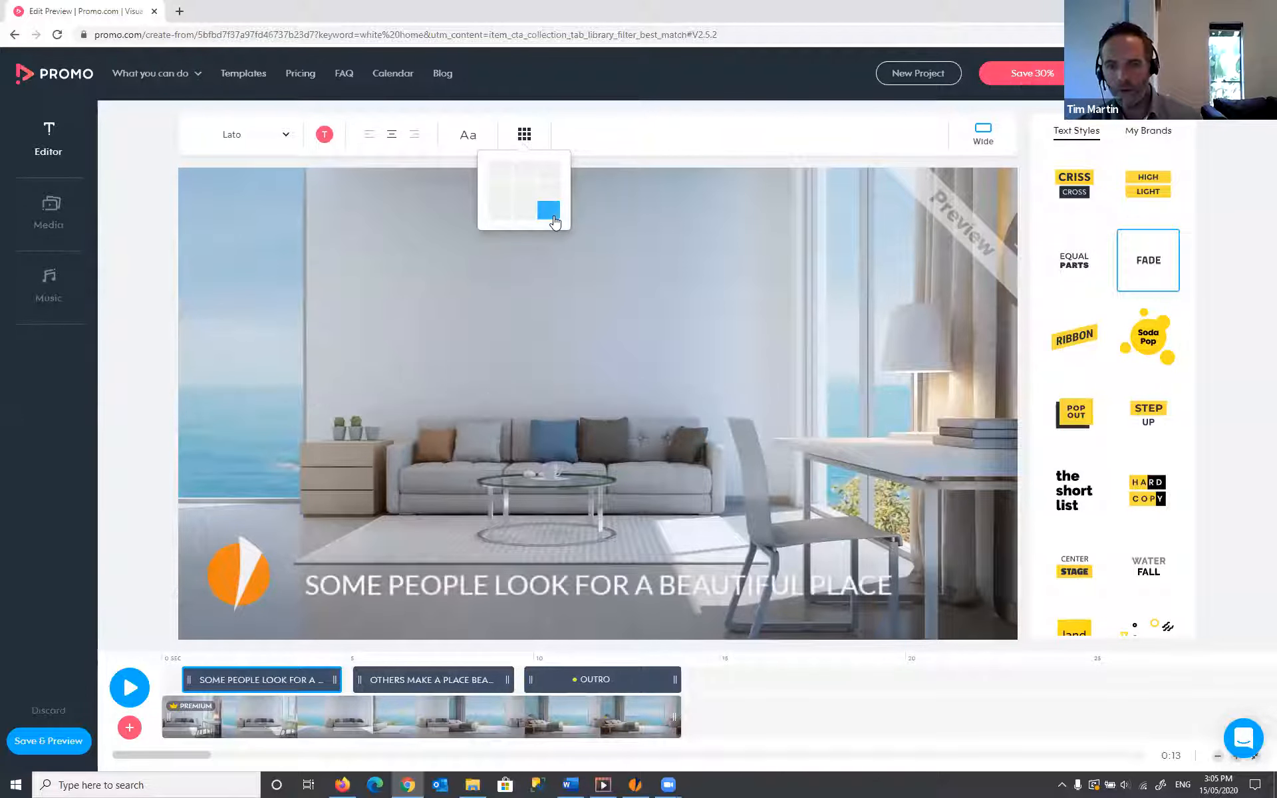
pyautogui.click(500, 219)
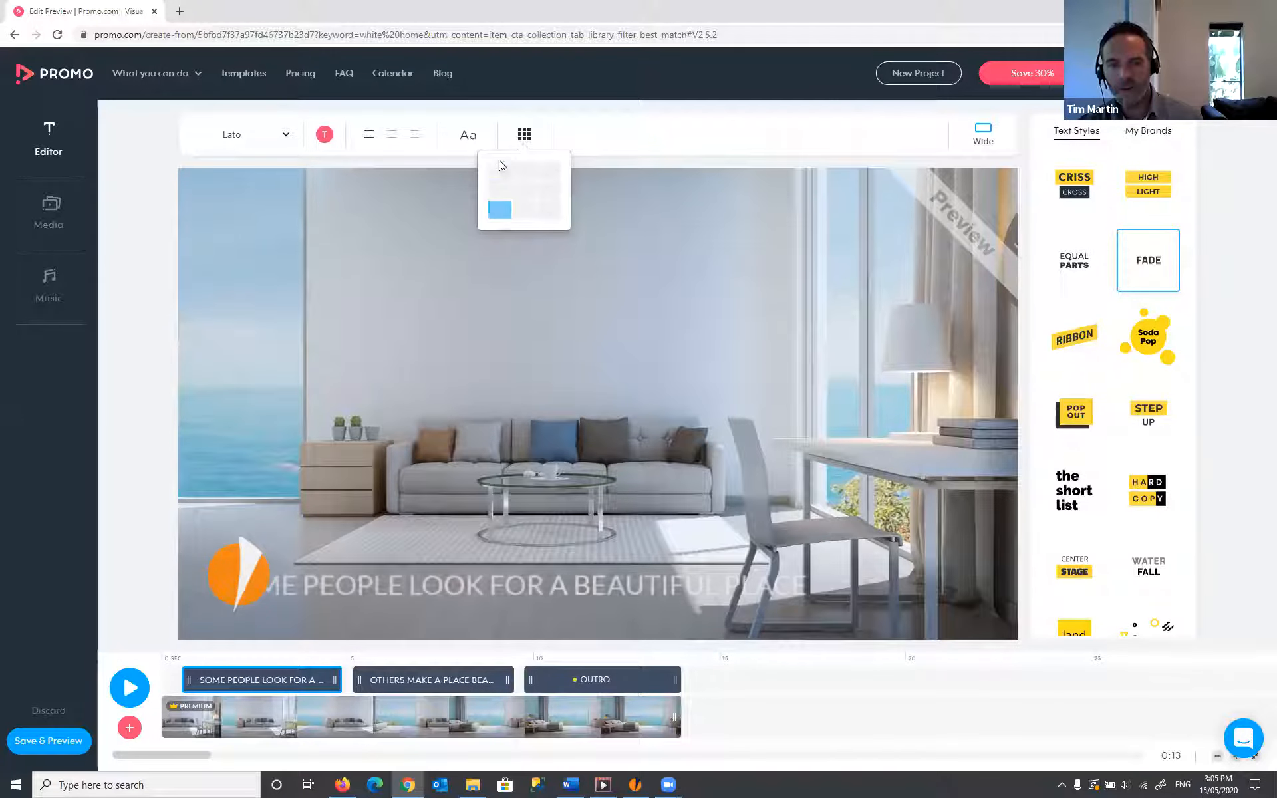
pyautogui.click(500, 171)
pyautogui.click(524, 172)
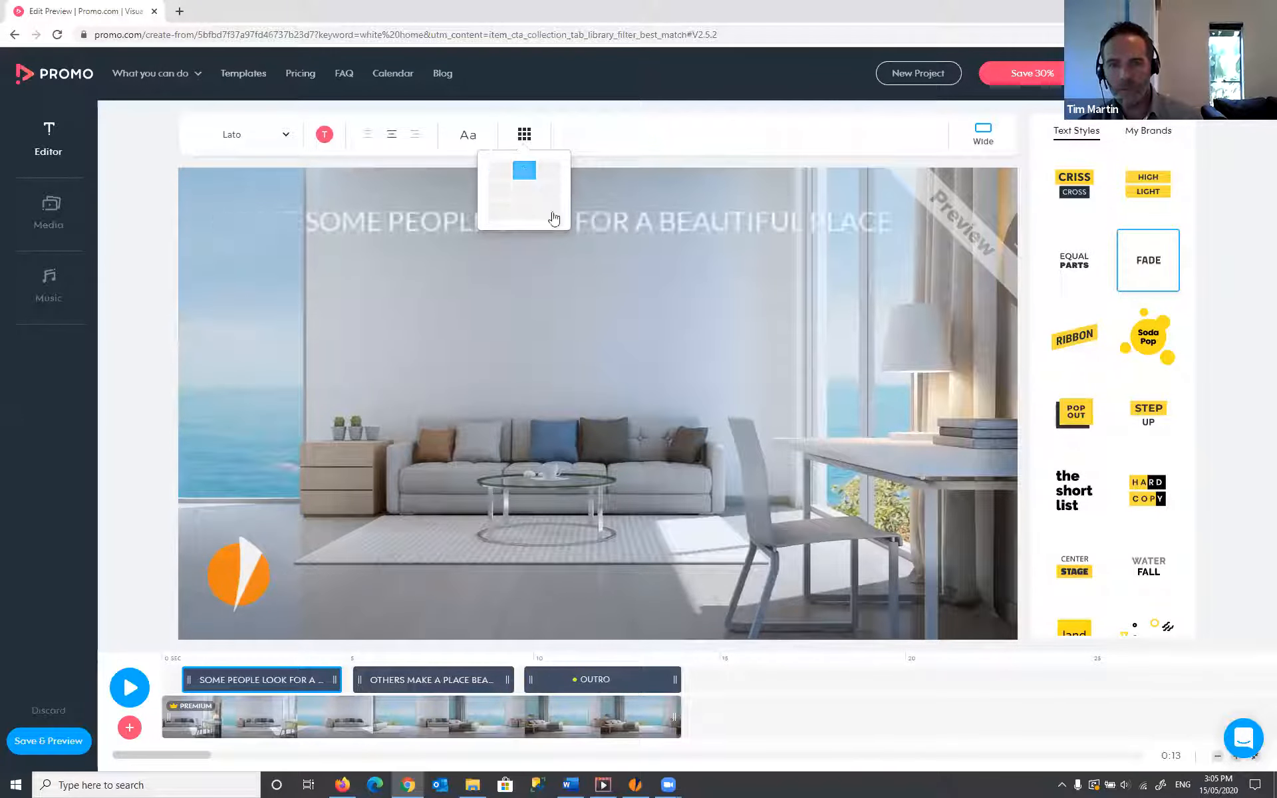
pyautogui.click(525, 192)
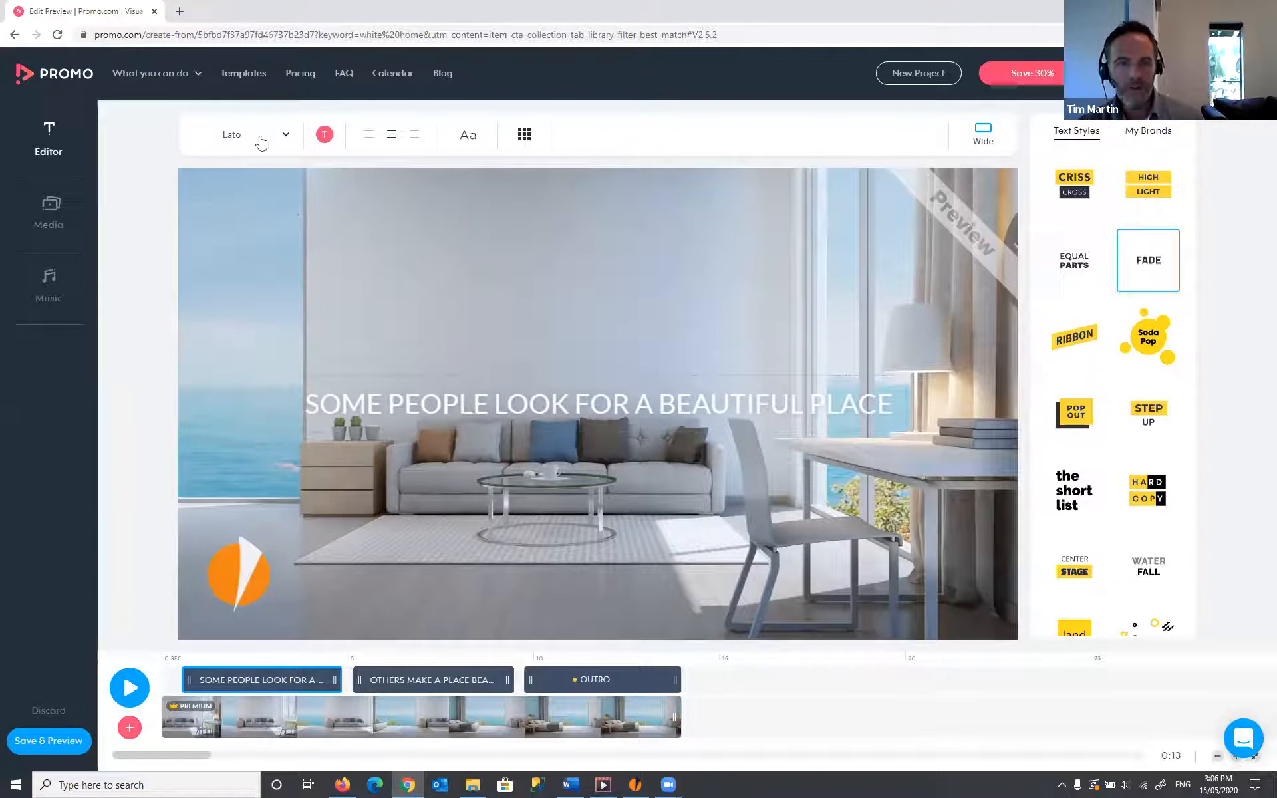
# - Open and close the font list and text colour choices without changing anything
pyautogui.click(286, 137)
pyautogui.click(324, 136)
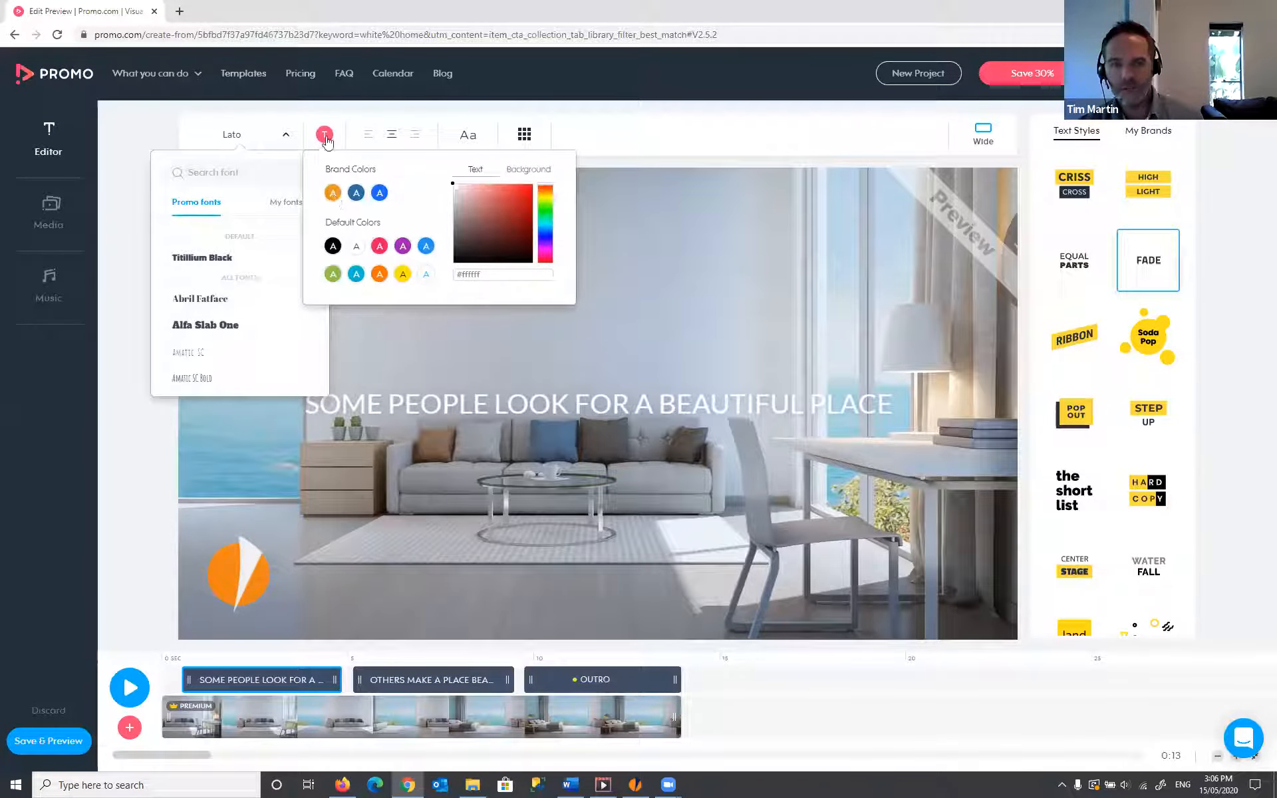
pyautogui.click(640, 144)
pyautogui.click(699, 132)
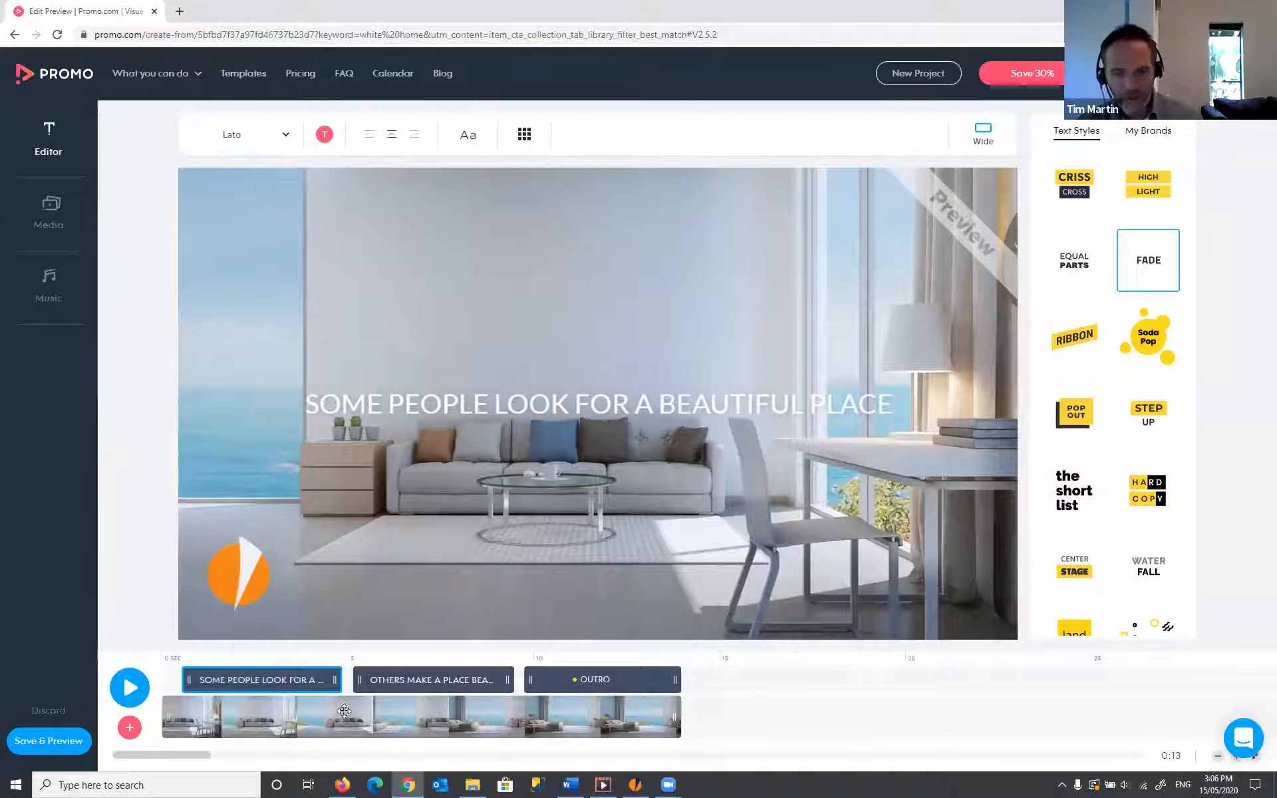
# - Select the second caption clip, OTHERS MAKE A PLACE BEAUTIFUL, on the timeline
pyautogui.moveTo(588, 709)
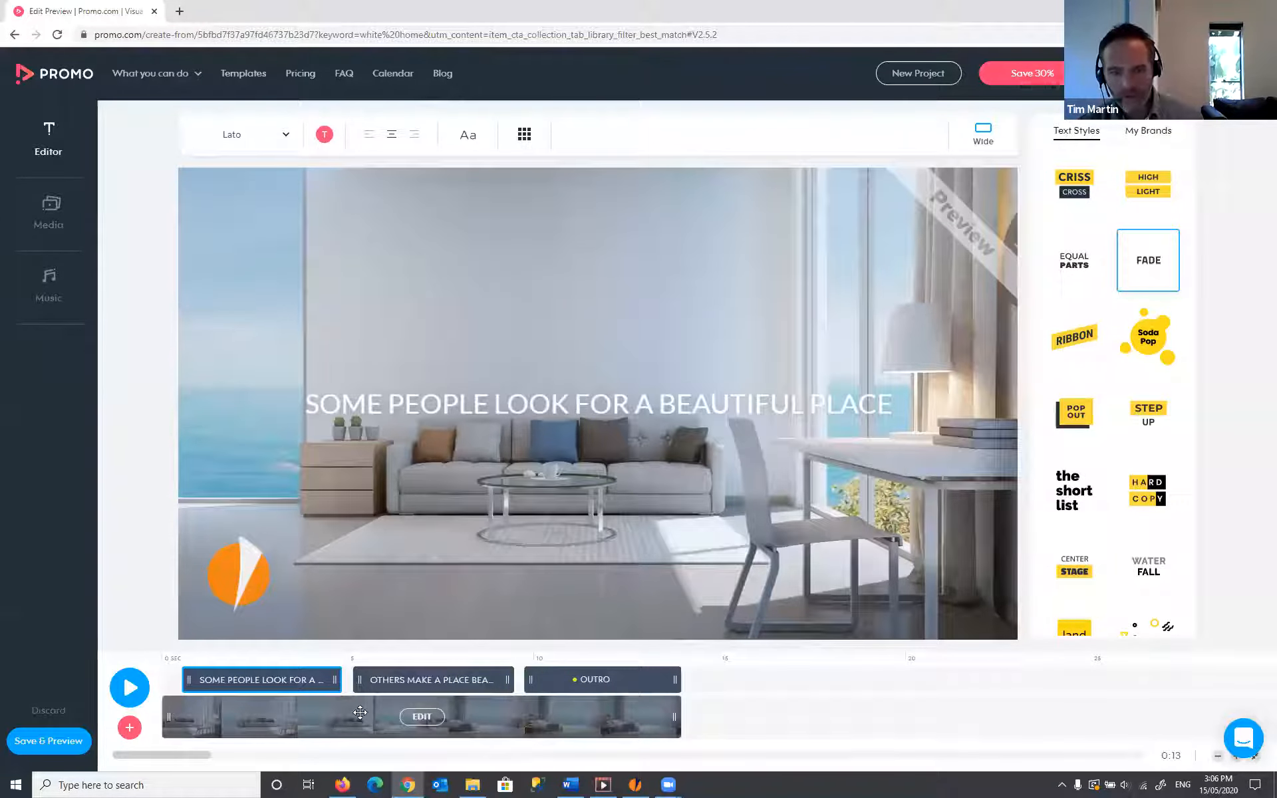
pyautogui.moveTo(228, 678)
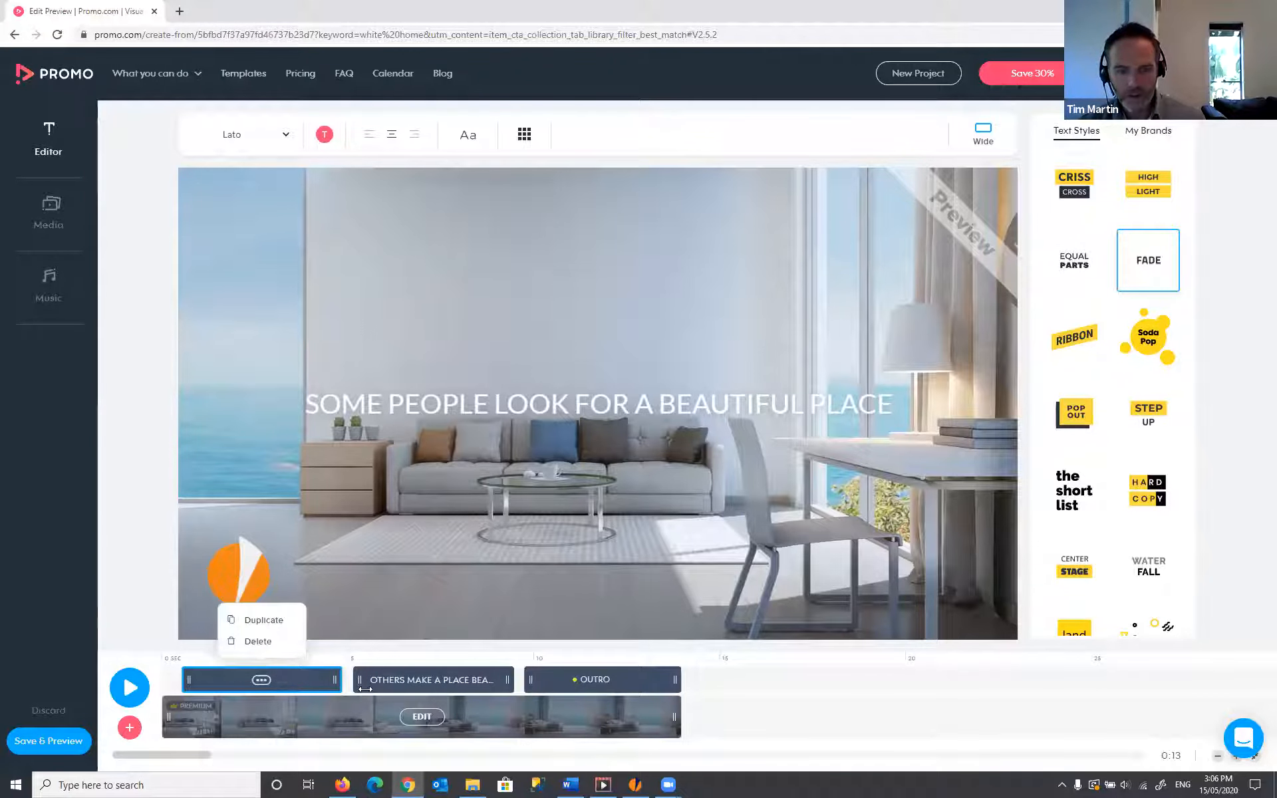
pyautogui.click(482, 679)
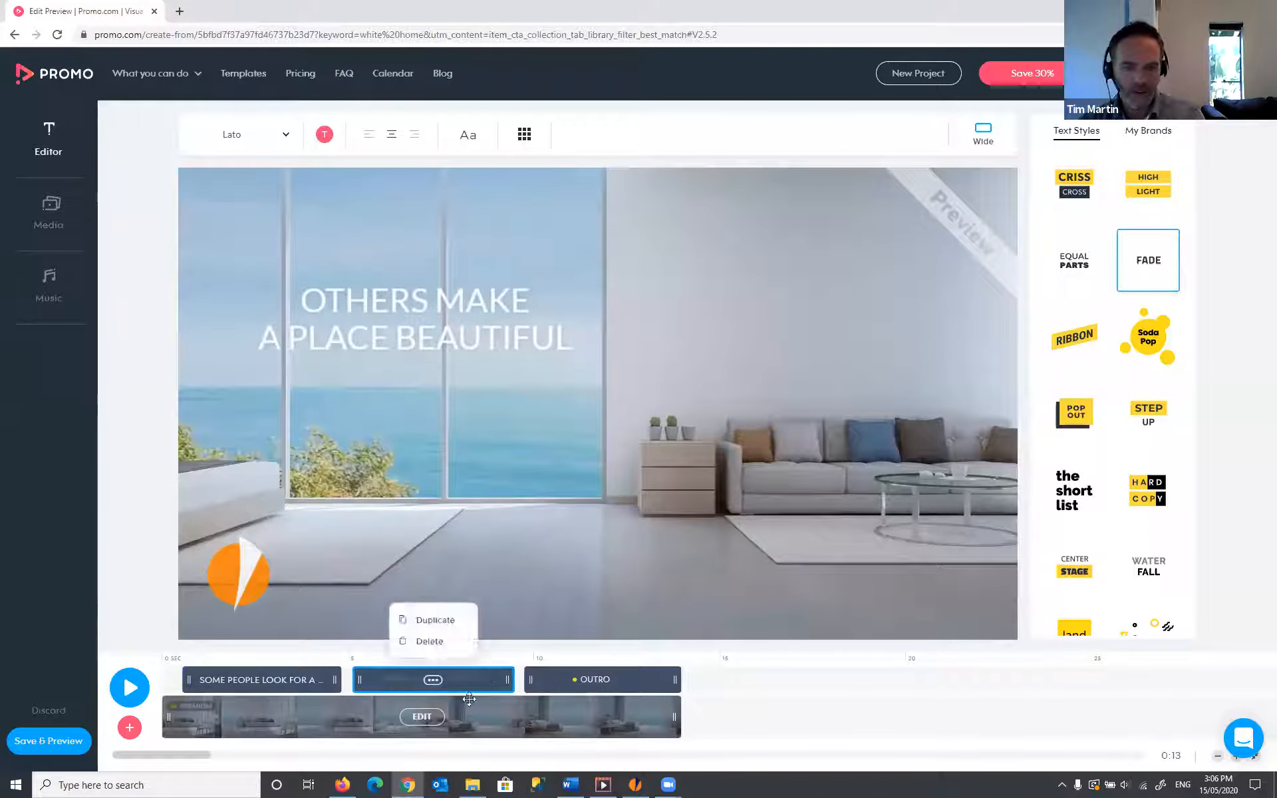
# - Rewrite the second caption as one line reading 'OTHERS MAKE BUILD A BEAUTIFUL PLACE'
pyautogui.click(448, 323)
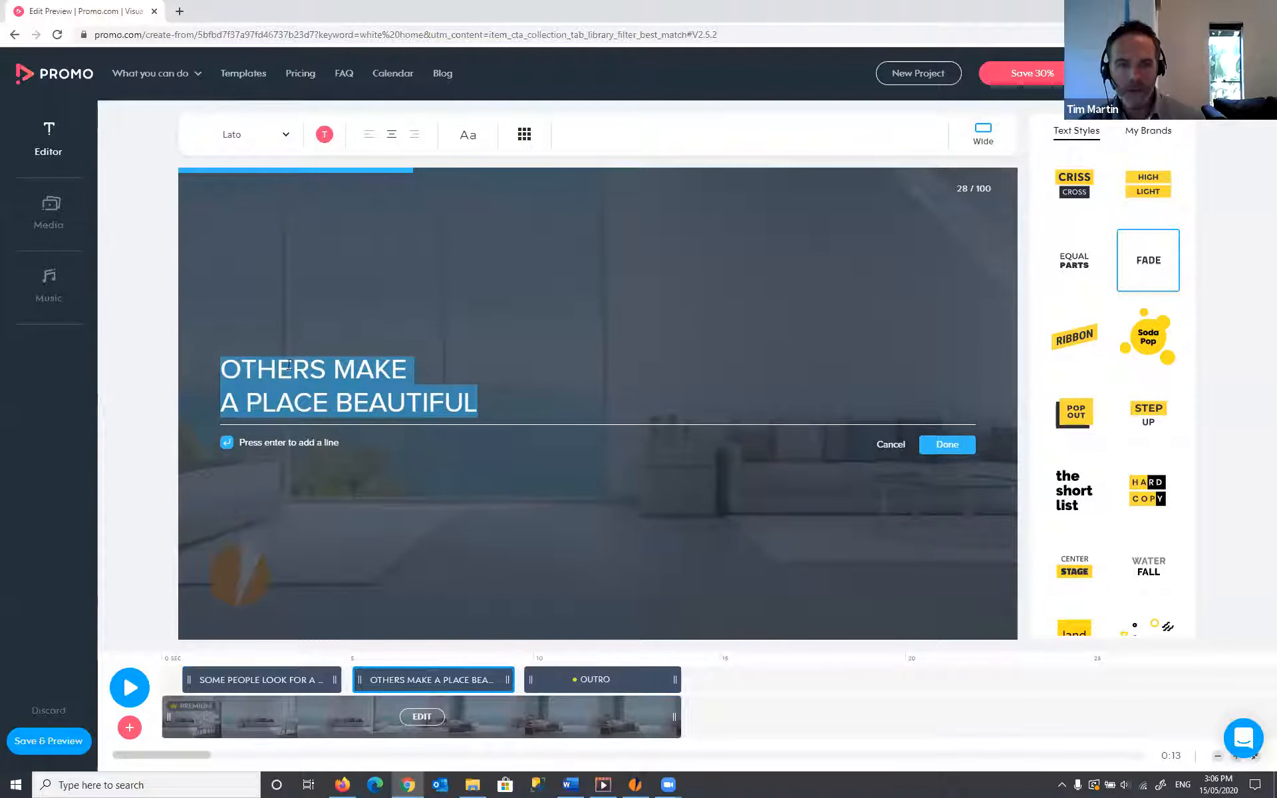
pyautogui.click(228, 399)
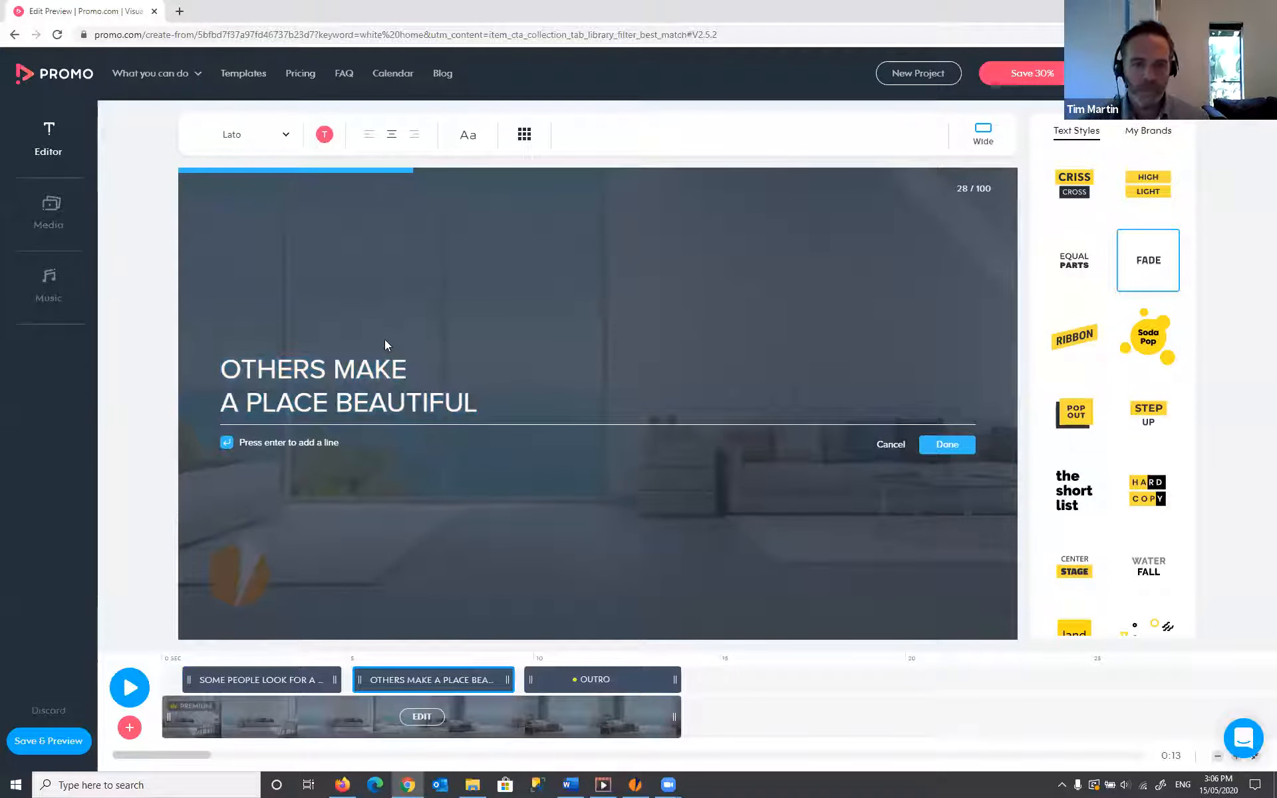
pyautogui.press('BackSpace')
pyautogui.hotkey('shift', 'Right')
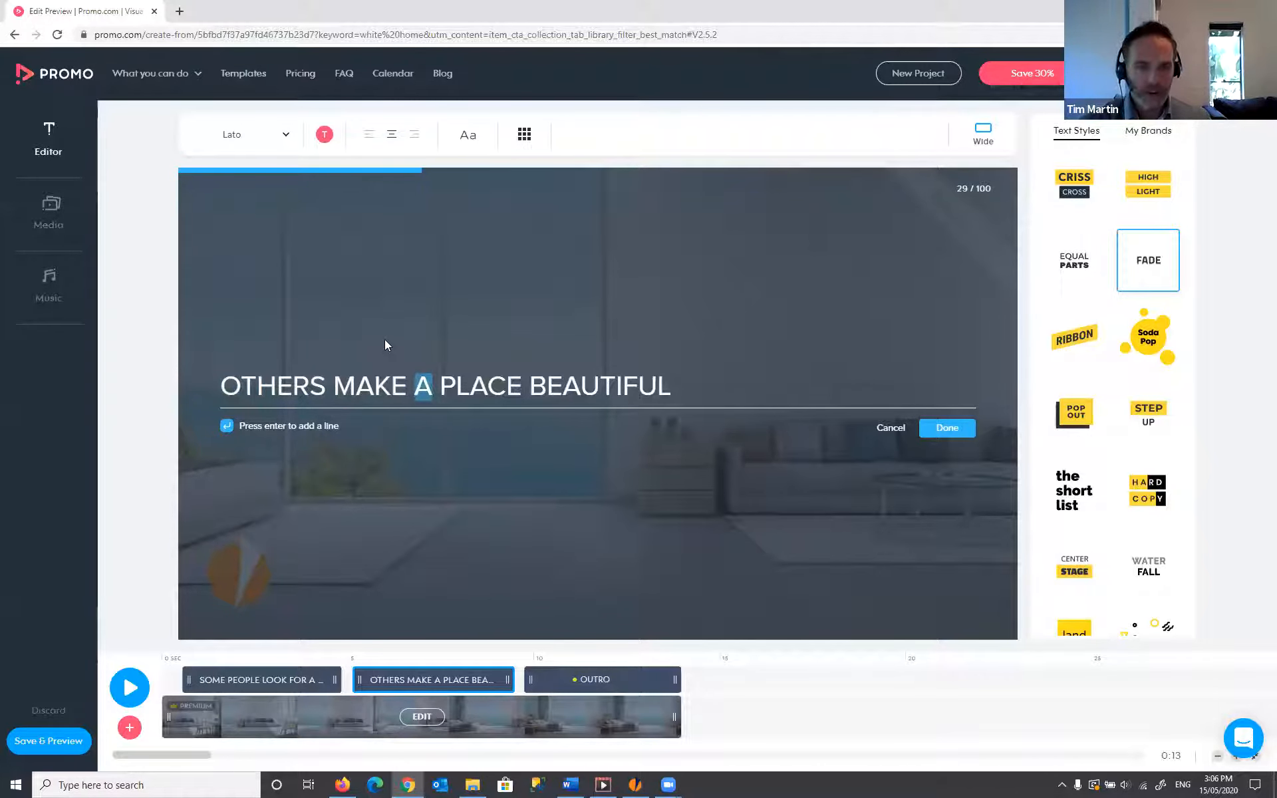
pyautogui.write('BUILD ')
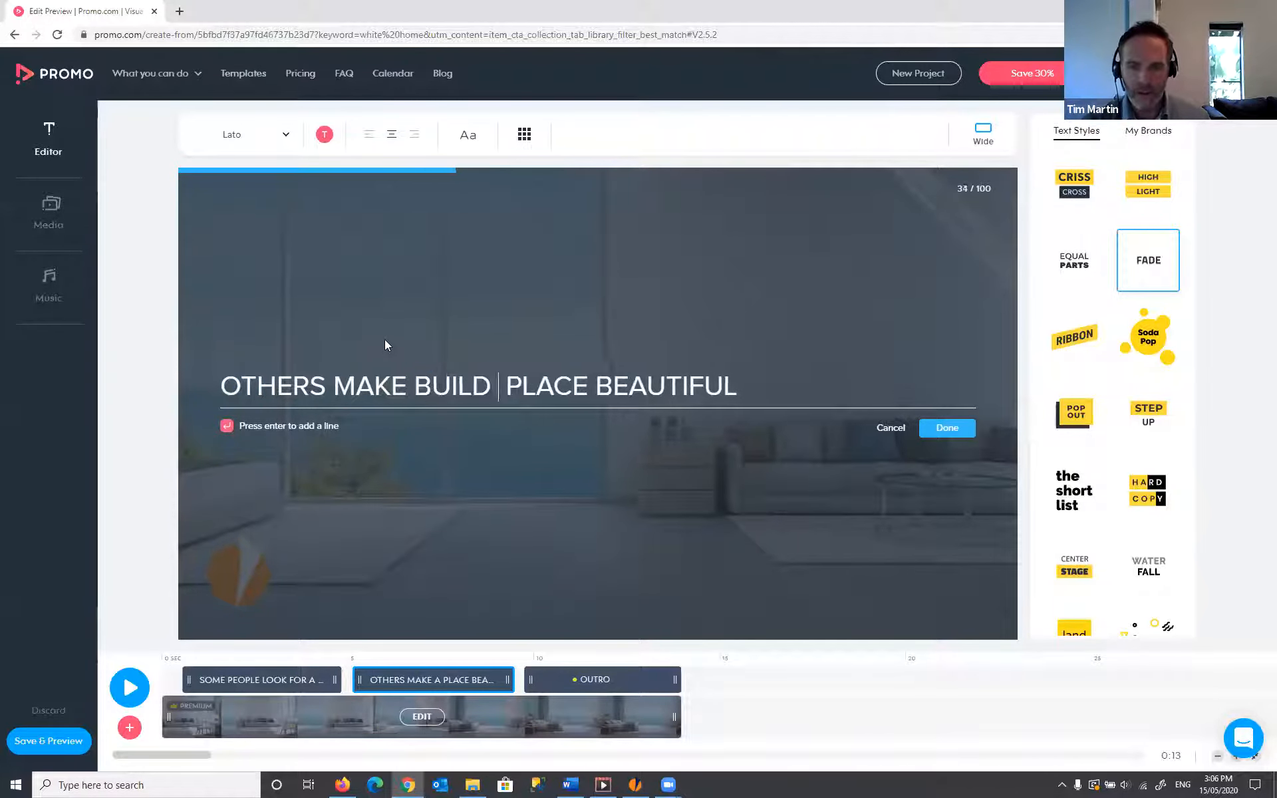
pyautogui.write('A')
pyautogui.hotkey('shift', 'Right')
pyautogui.hotkey('shift', 'Right')
pyautogui.hotkey('shift', 'Right')
pyautogui.hotkey('shift', 'Right')
pyautogui.hotkey('shift', 'Right')
pyautogui.hotkey('shift', 'Right')
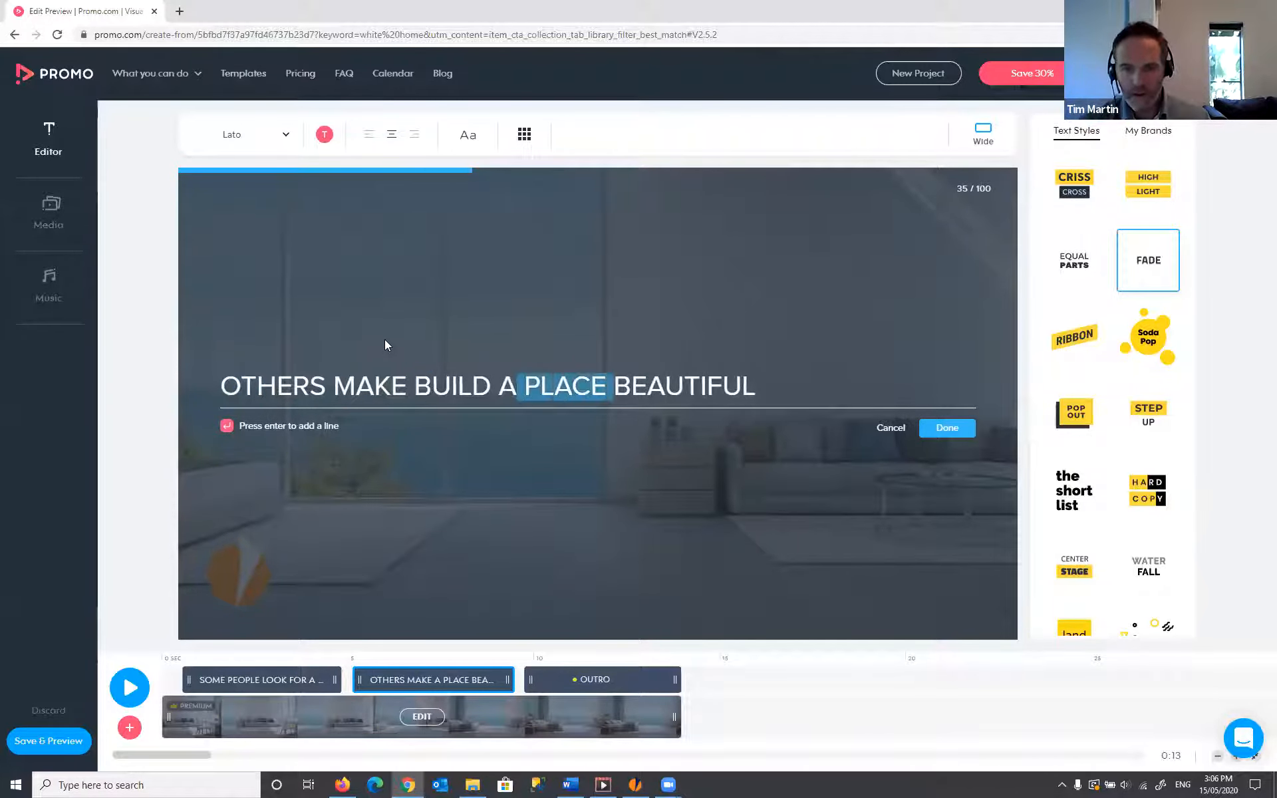
pyautogui.press('BackSpace')
pyautogui.press('End')
pyautogui.write('PLA')
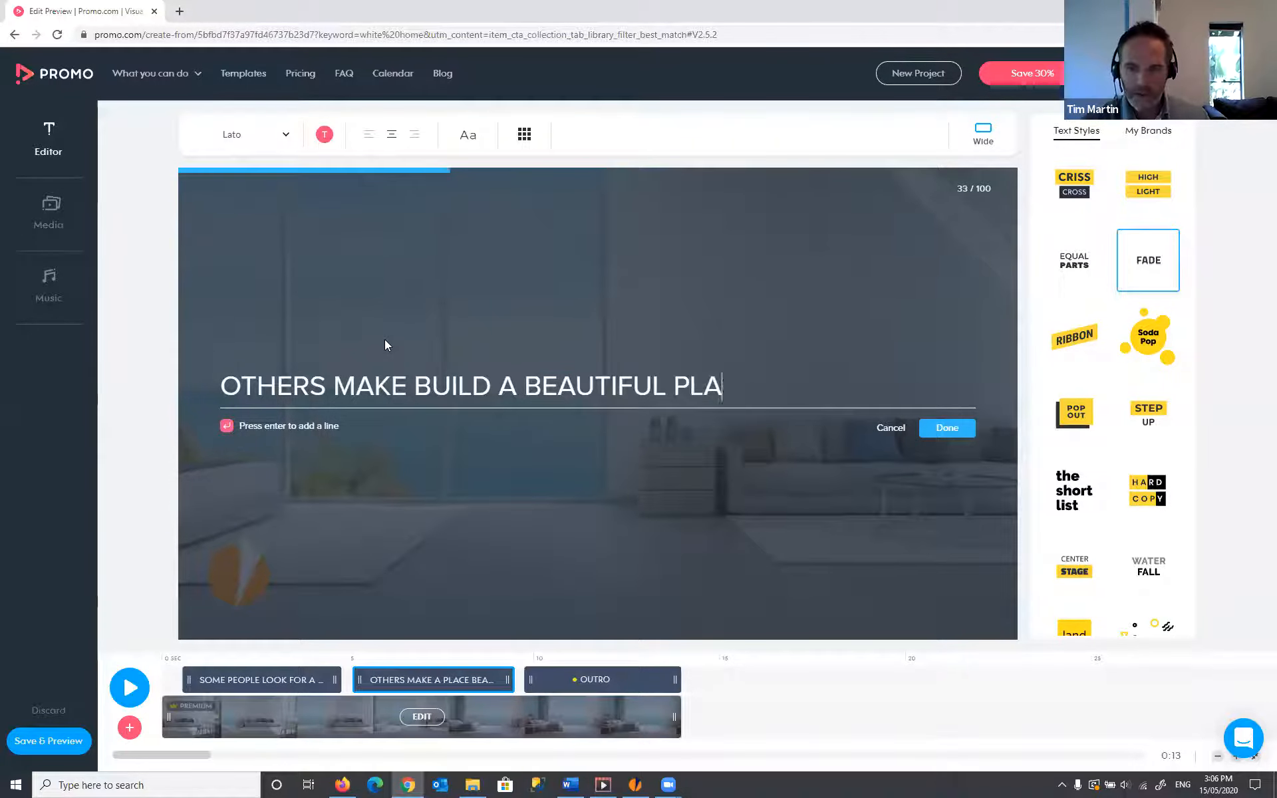
pyautogui.write('CE')
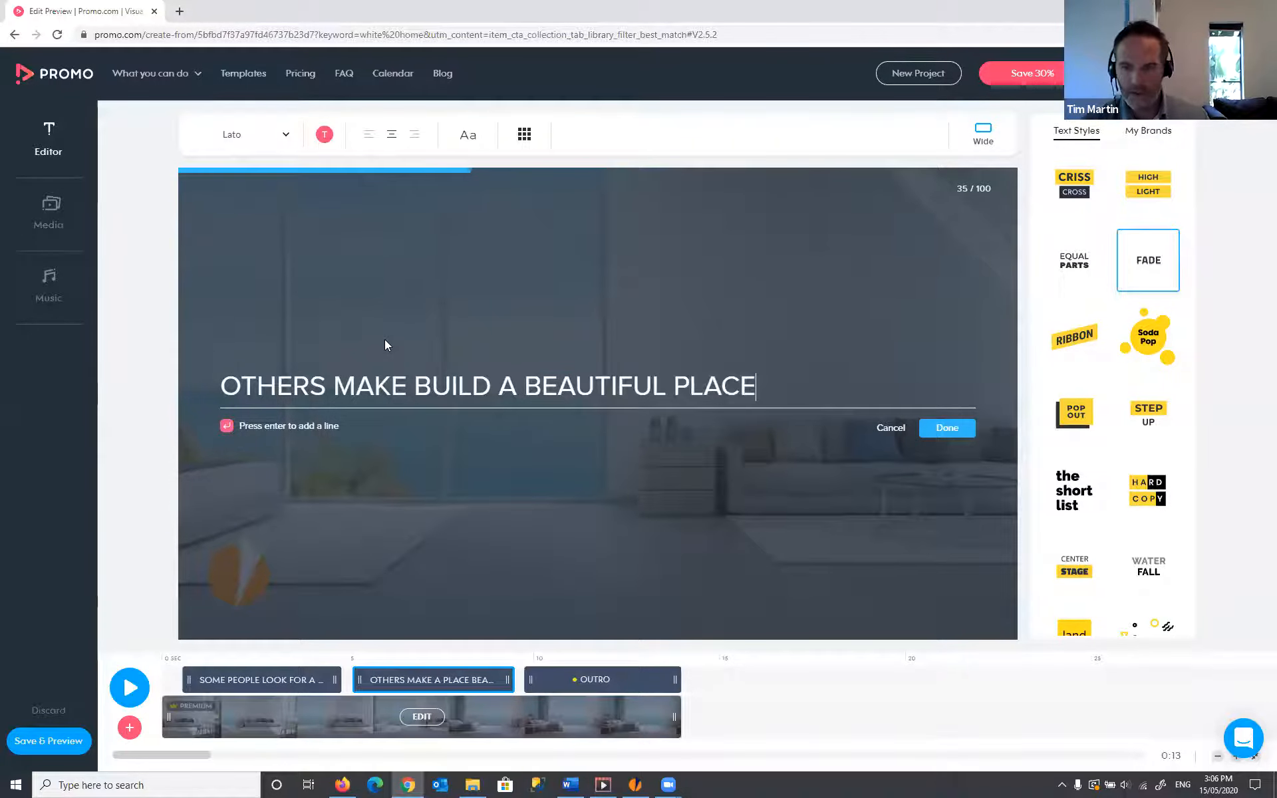
# - Confirm the caption text, widen its box to enlarge the text, and bring up the position choices
pyautogui.click(940, 427)
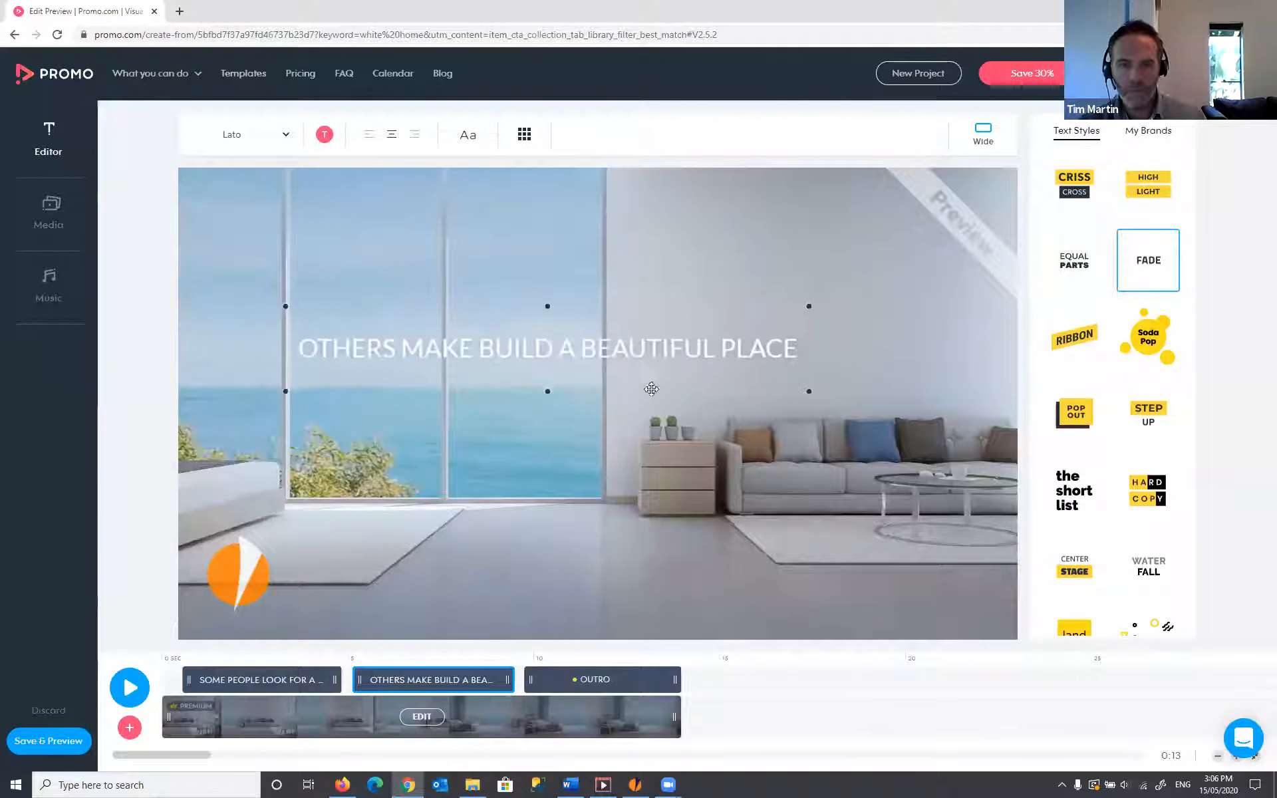
pyautogui.moveTo(795, 362); pyautogui.dragTo(862, 336)
pyautogui.click(524, 136)
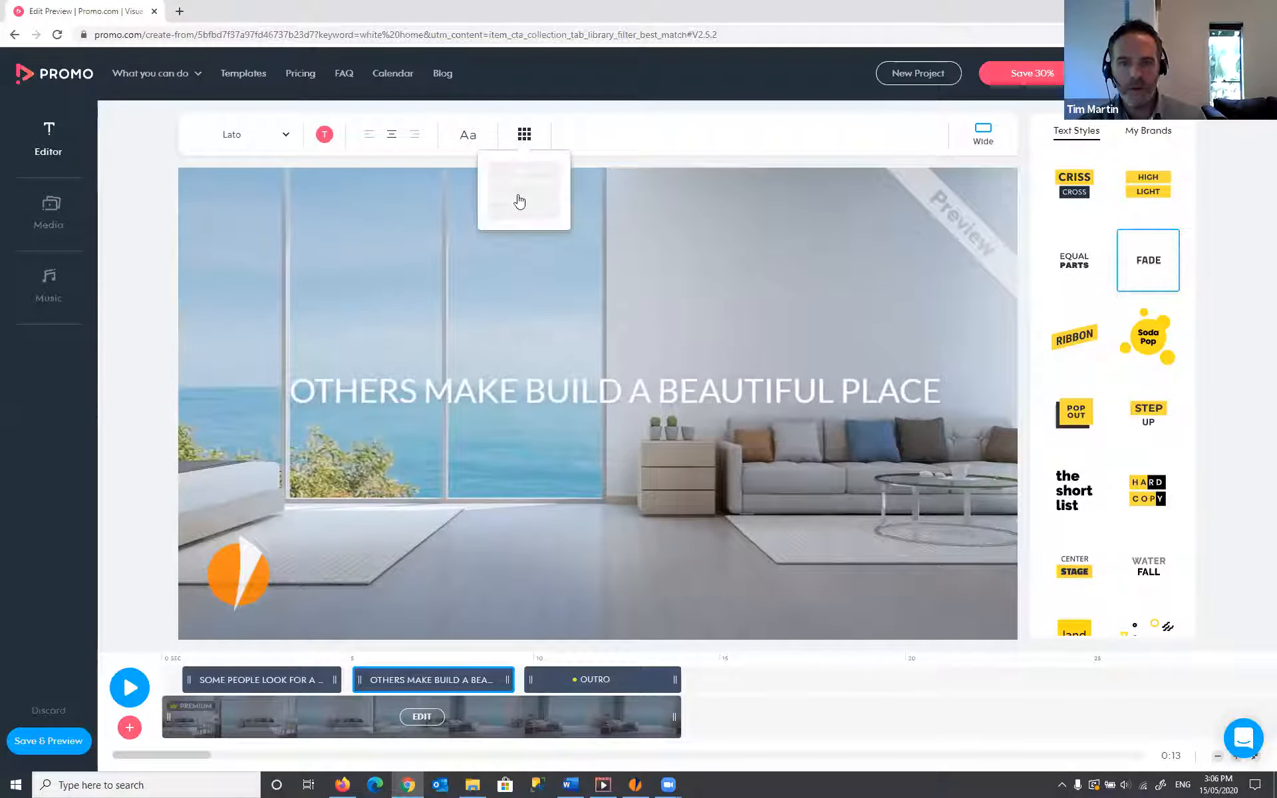
pyautogui.click(524, 191)
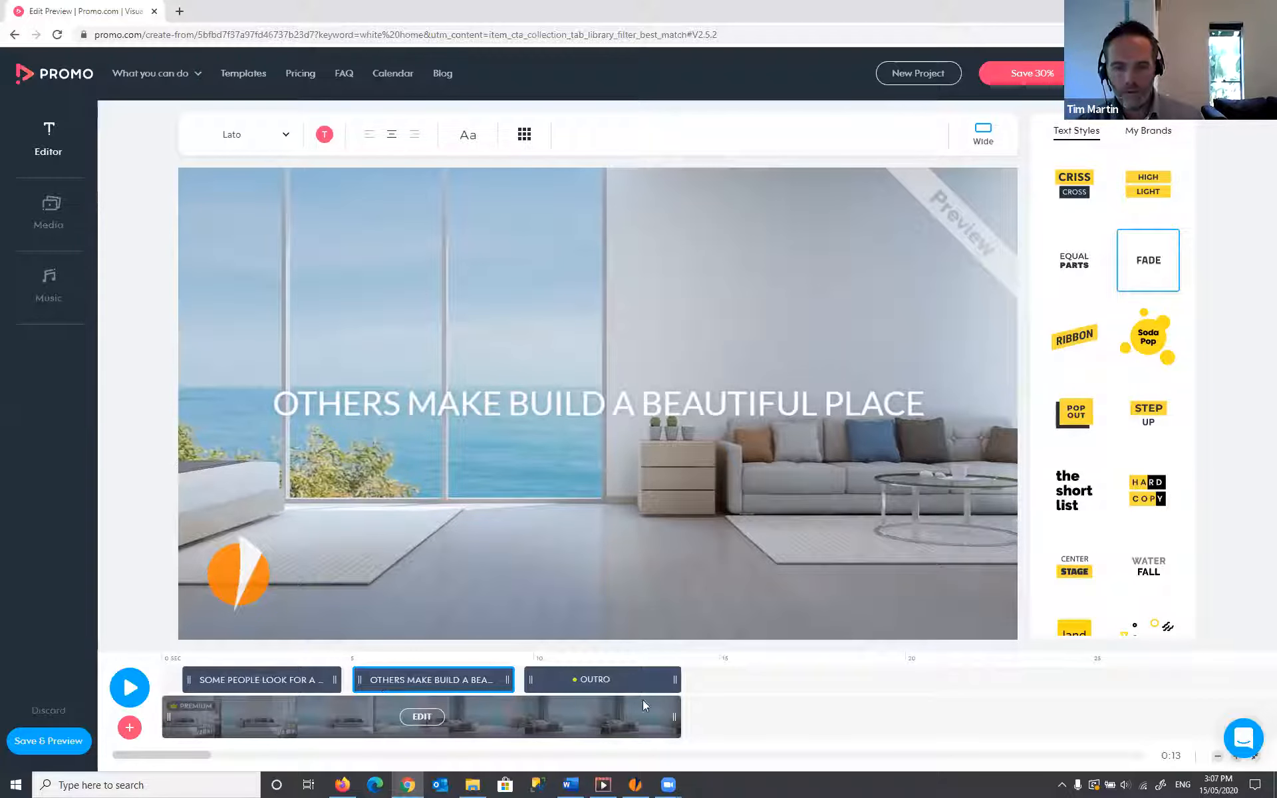
pyautogui.click(634, 676)
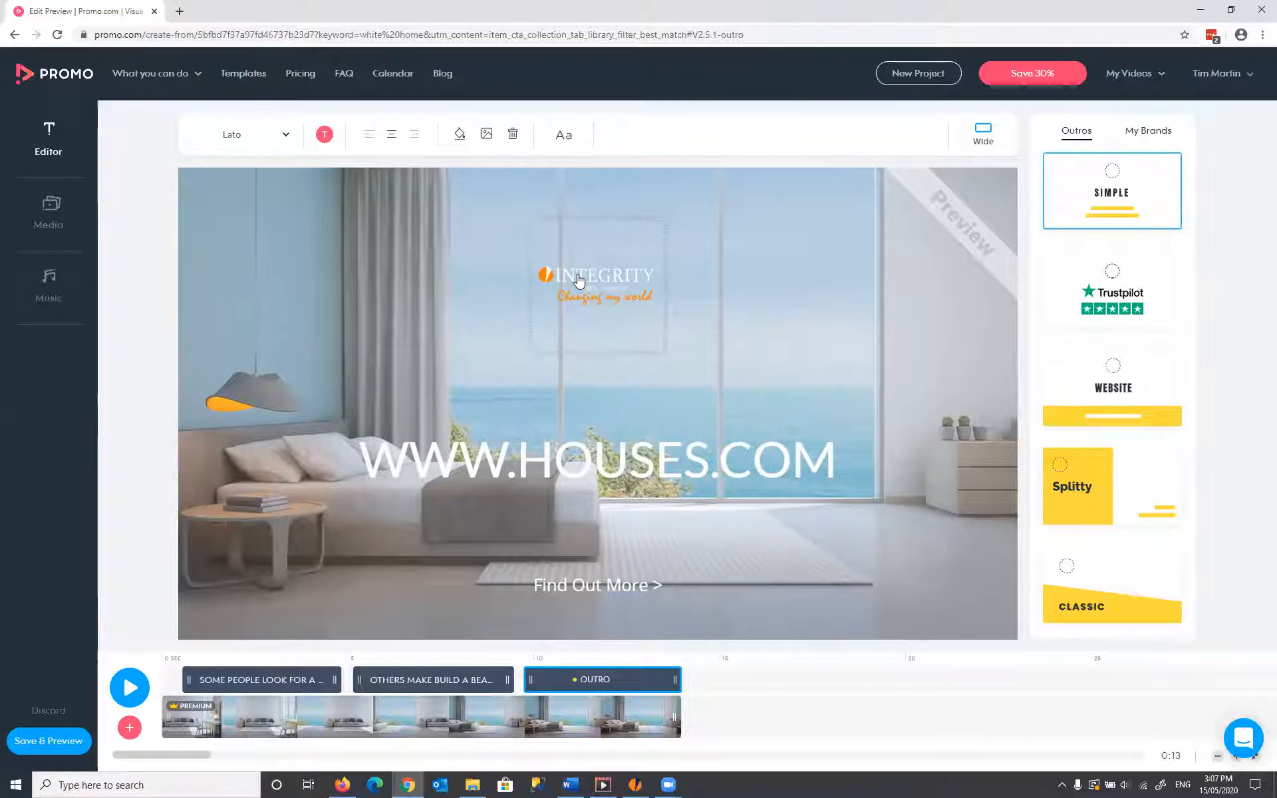
# - Delete MAKE so the second caption reads 'OTHERS BUILD A BEAUTIFUL PLACE', then return to the outro
pyautogui.click(471, 680)
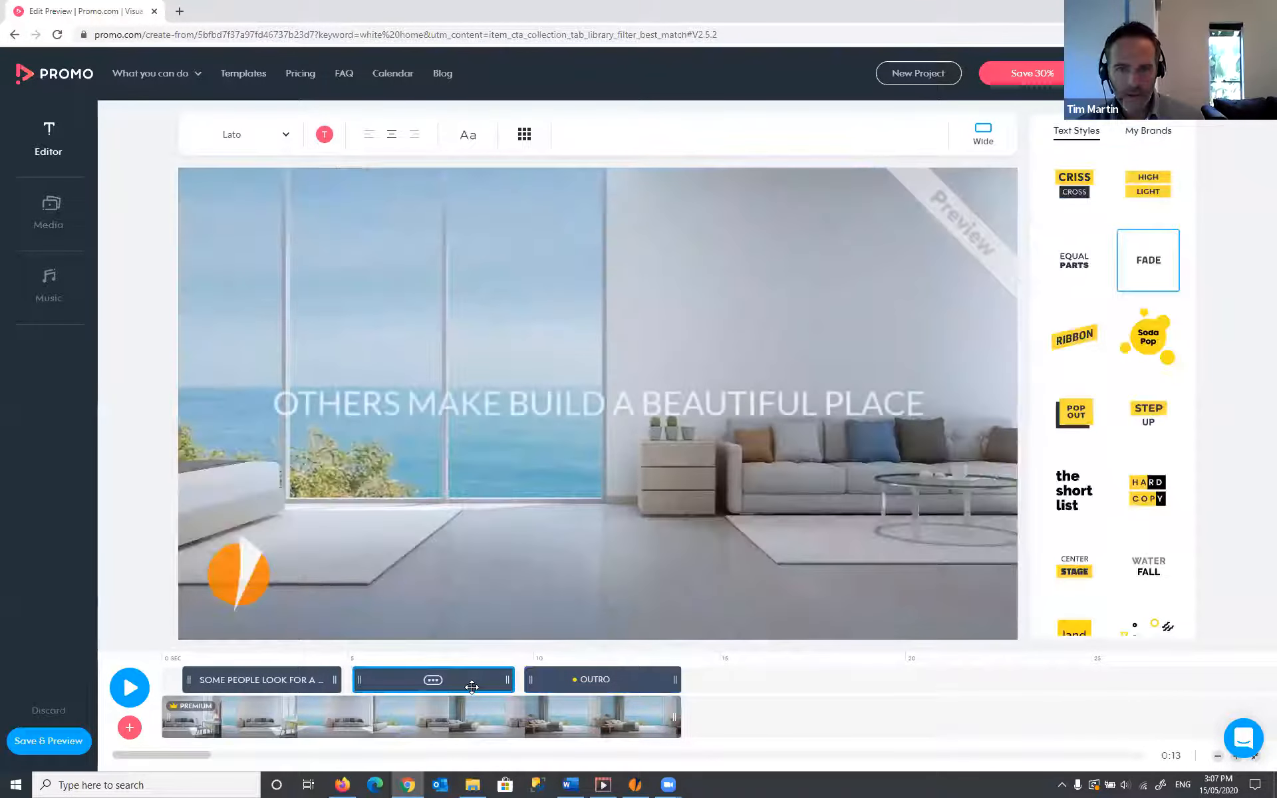
pyautogui.click(439, 401)
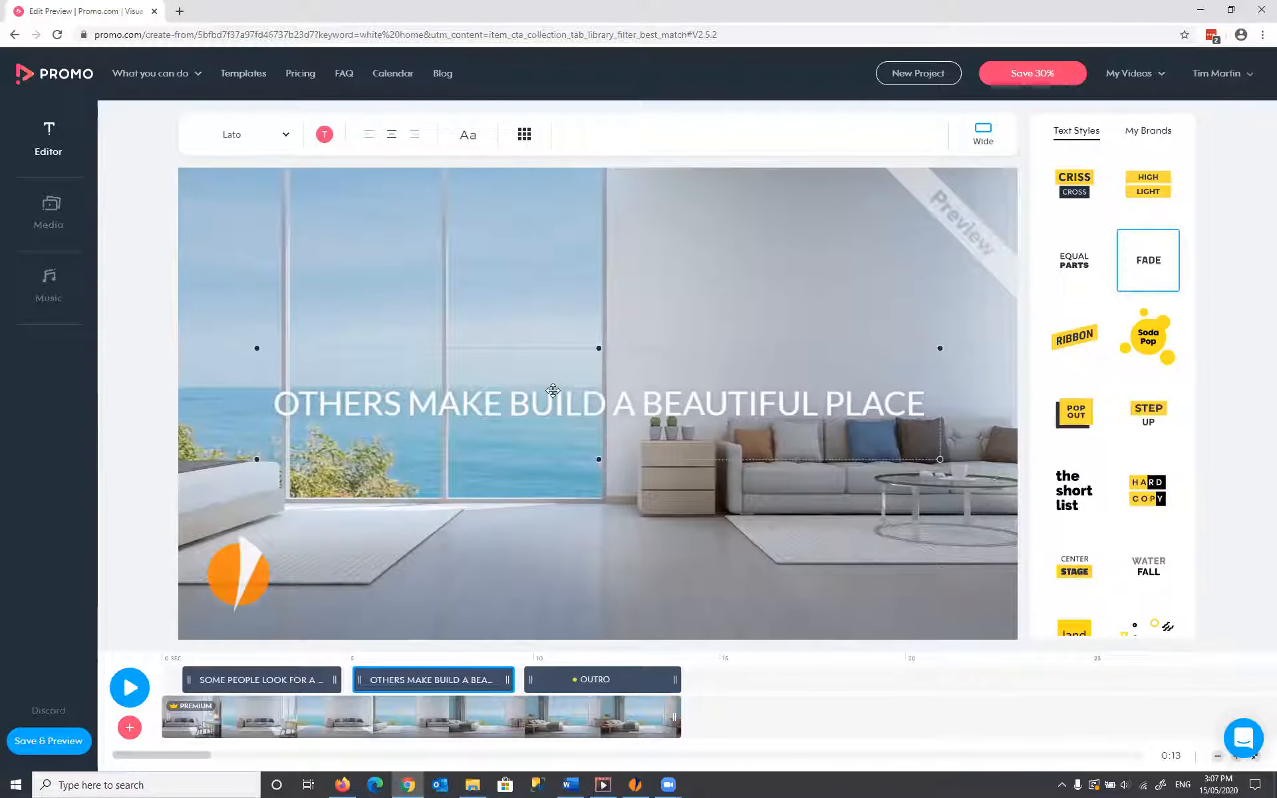
pyautogui.doubleClick(412, 402)
pyautogui.press('BackSpace')
pyautogui.press('BackSpace')
pyautogui.press('BackSpace')
pyautogui.press('BackSpace')
pyautogui.press('BackSpace')
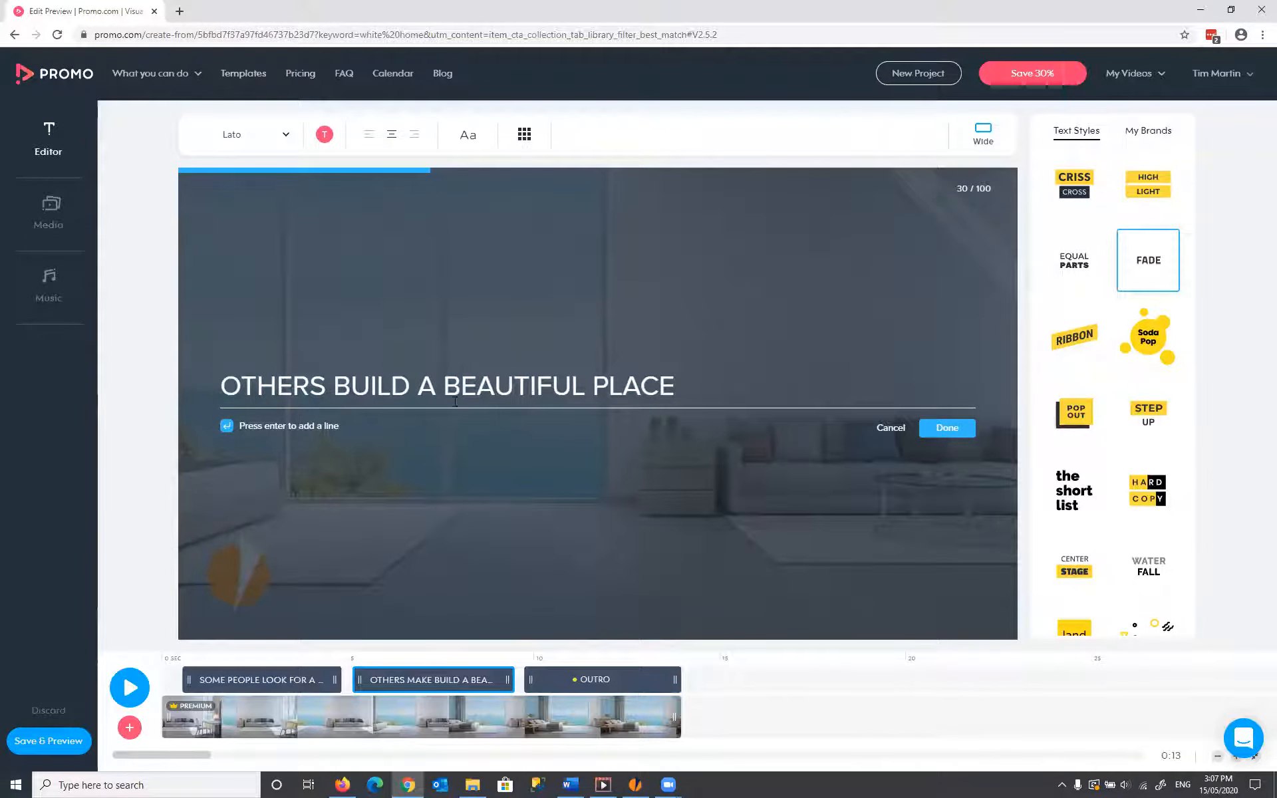
pyautogui.click(725, 399)
pyautogui.click(947, 428)
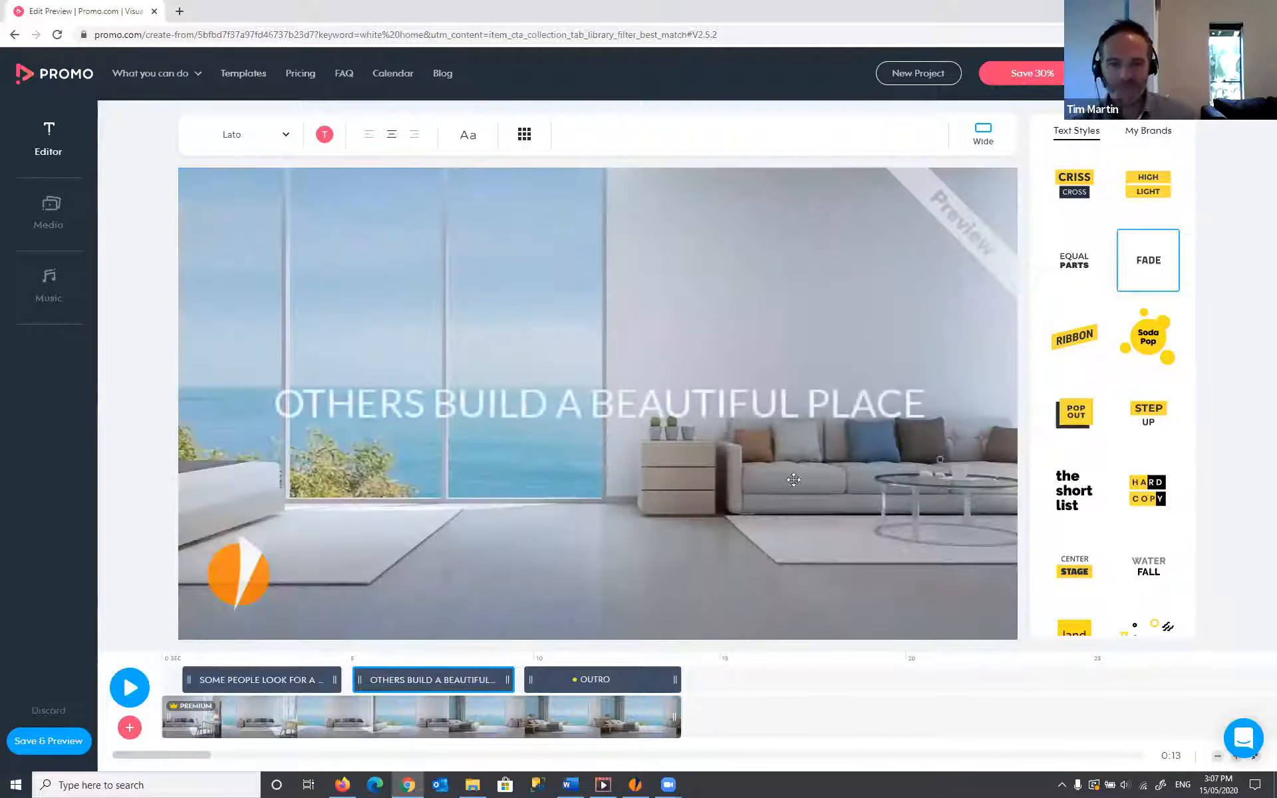
pyautogui.click(631, 678)
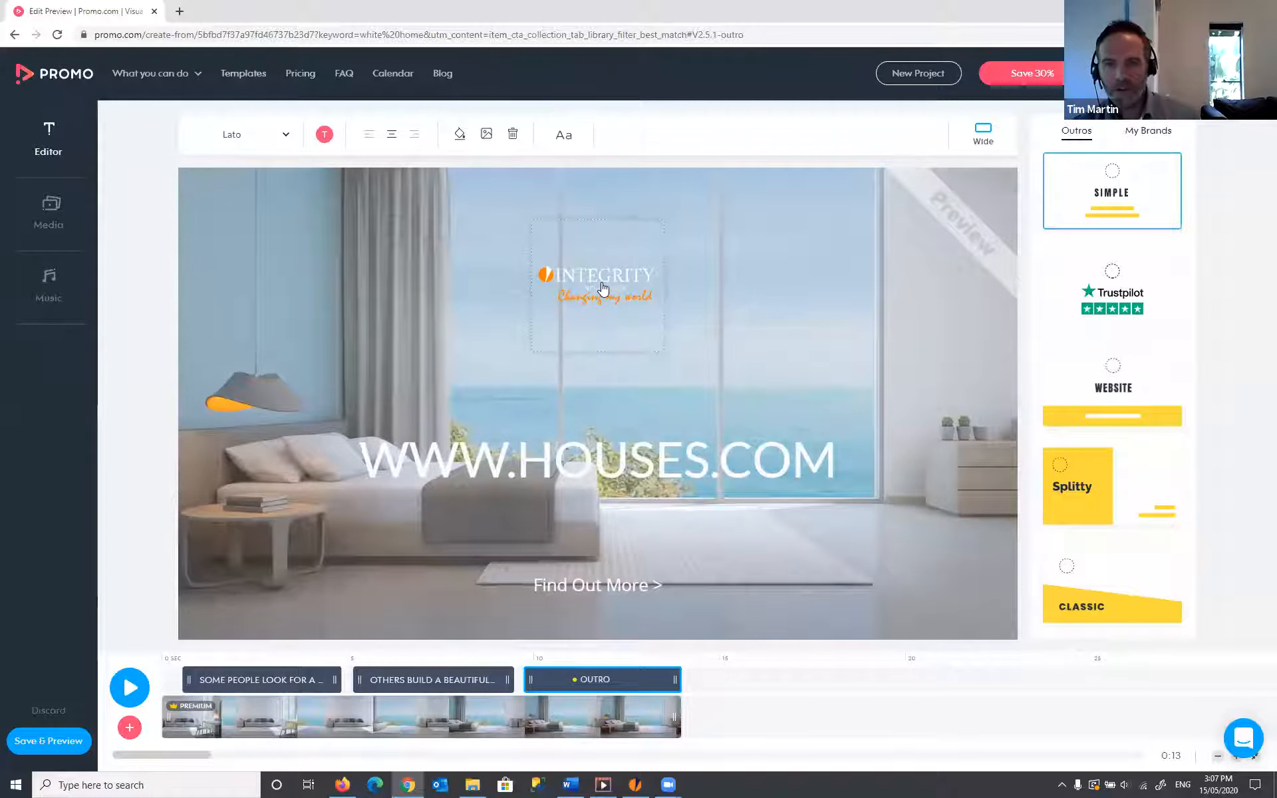
# - Swap the outro logo for the transparent INTEGRITY NEW HOMES logo from My Logos and enlarge it
pyautogui.click(603, 287)
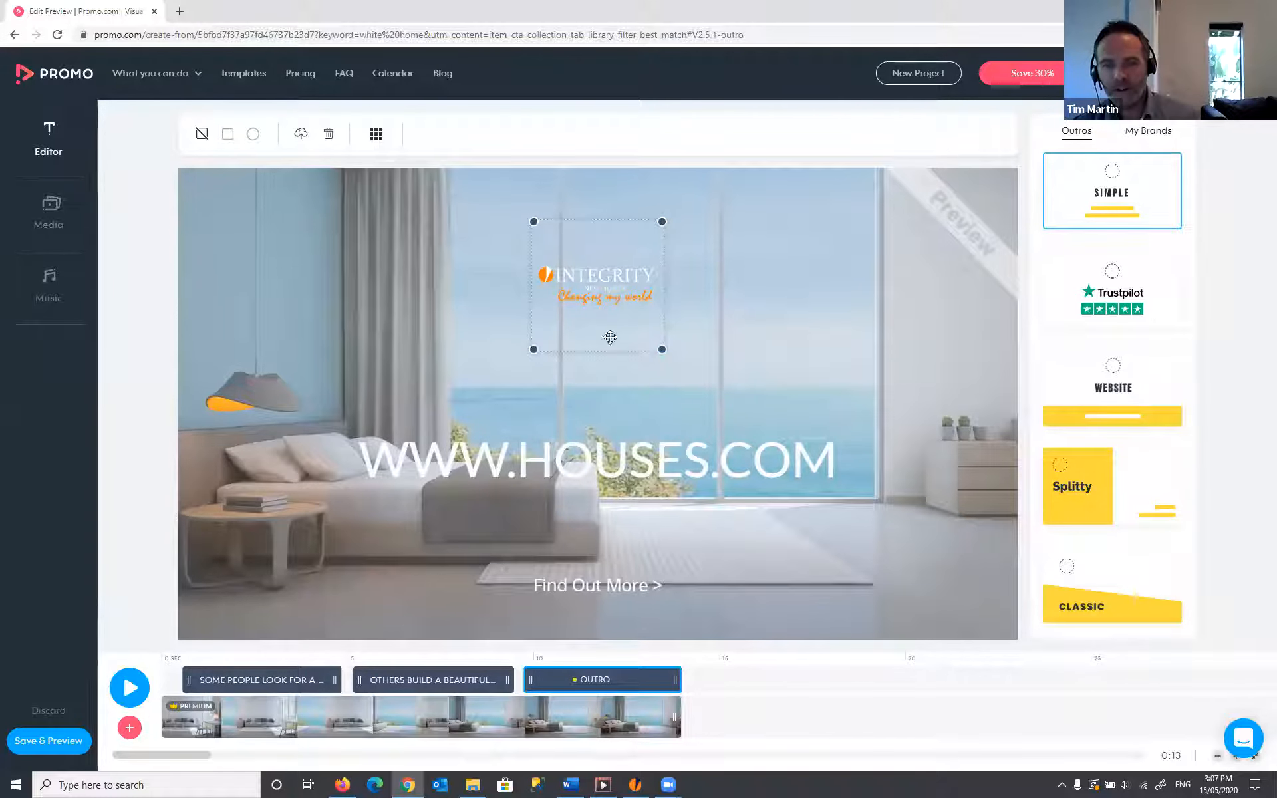
pyautogui.doubleClick(596, 283)
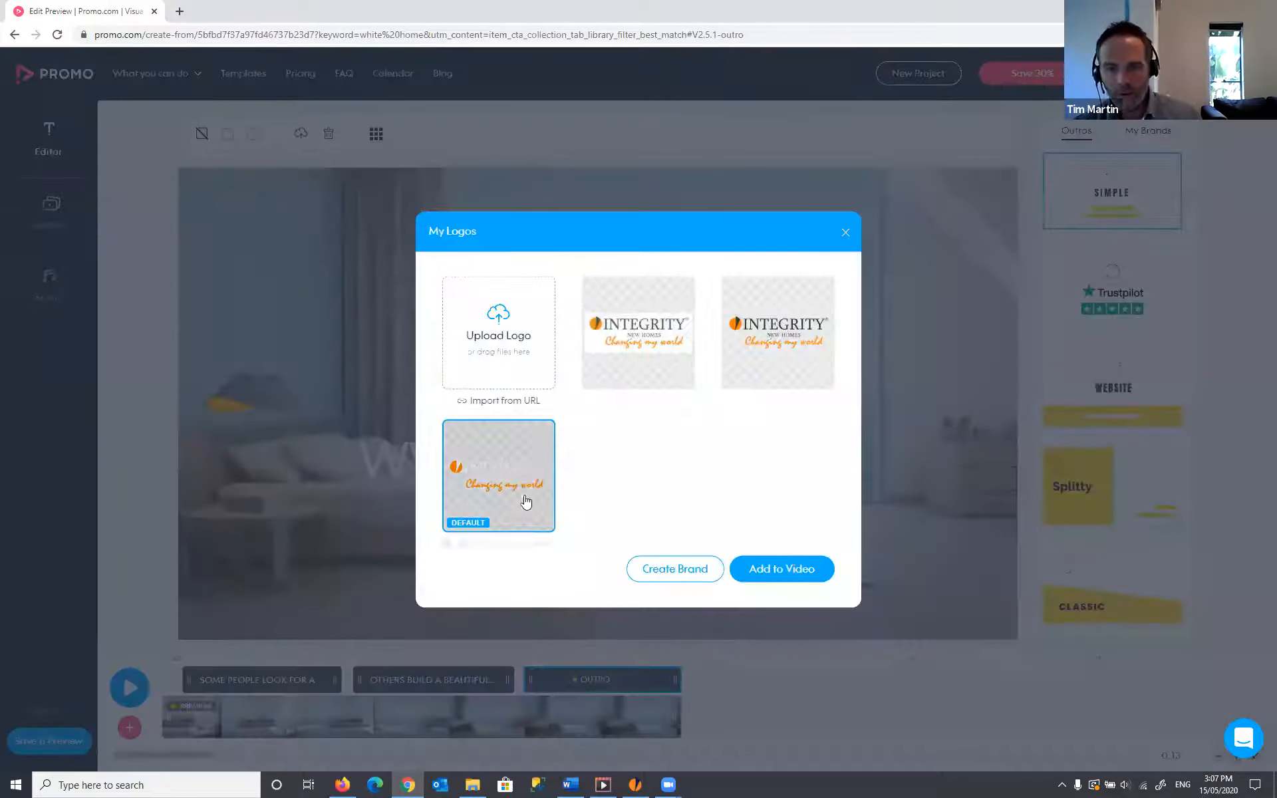
pyautogui.click(791, 341)
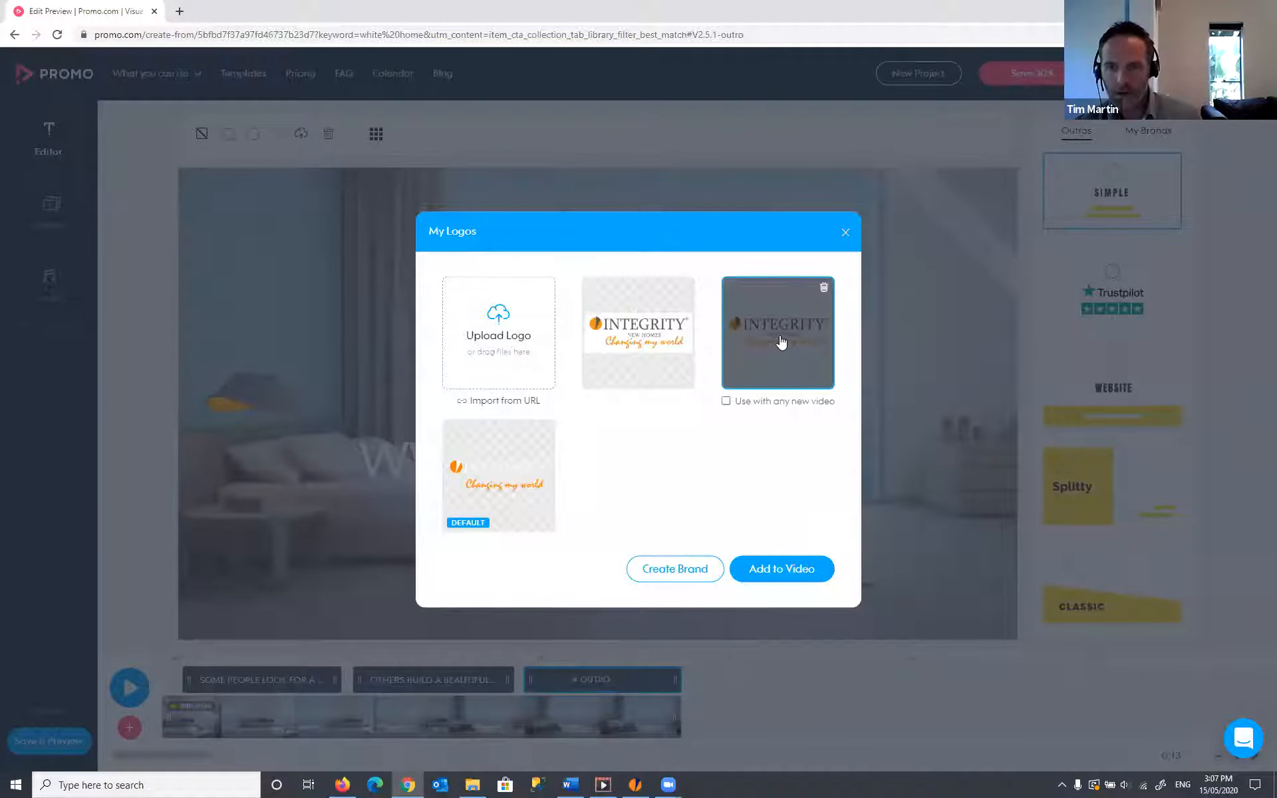
pyautogui.click(815, 572)
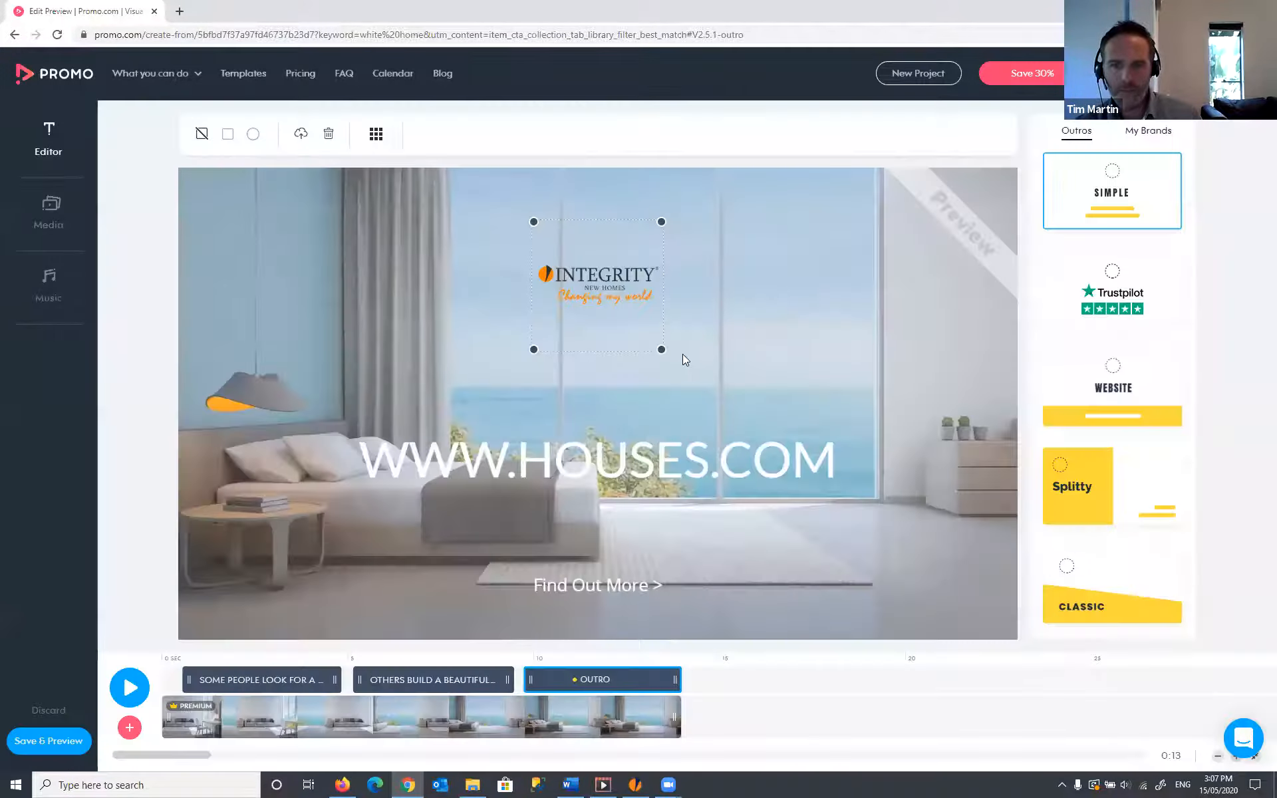
pyautogui.moveTo(804, 461); pyautogui.dragTo(597, 316)
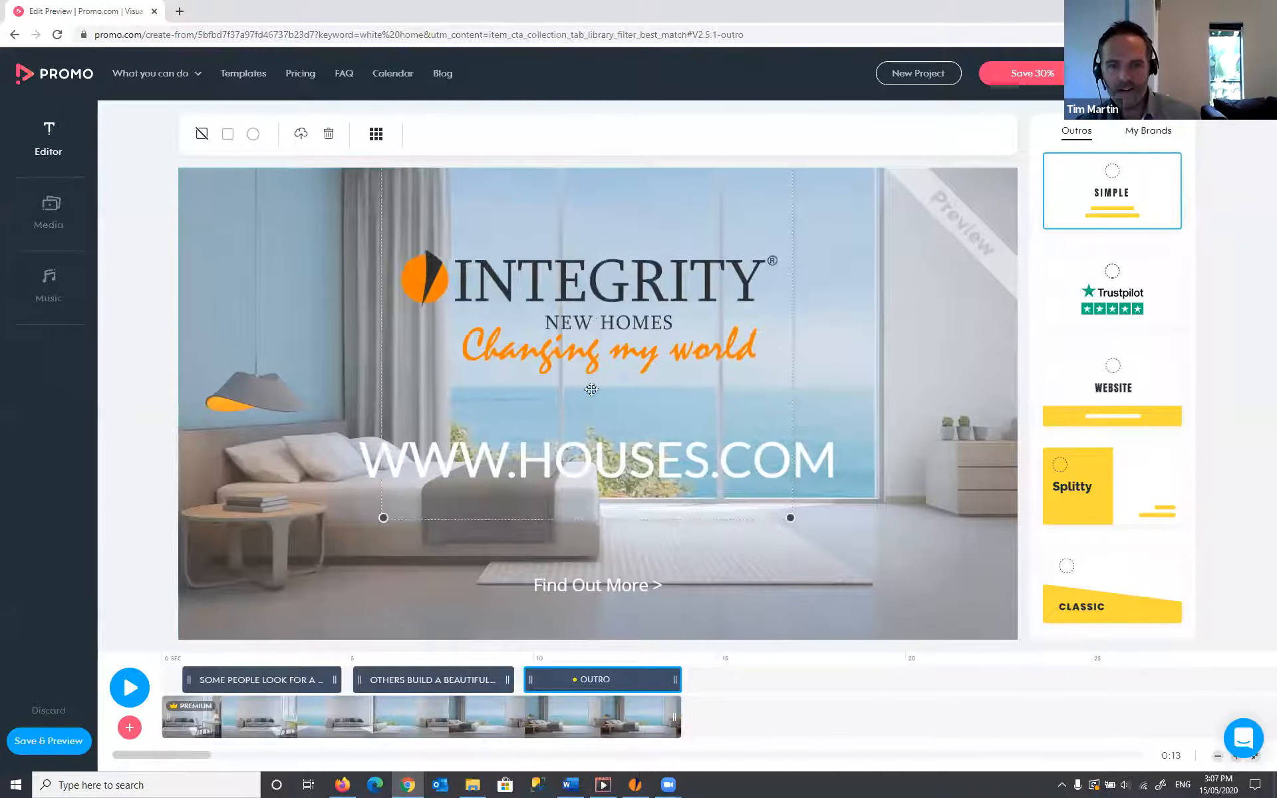
pyautogui.click(814, 464)
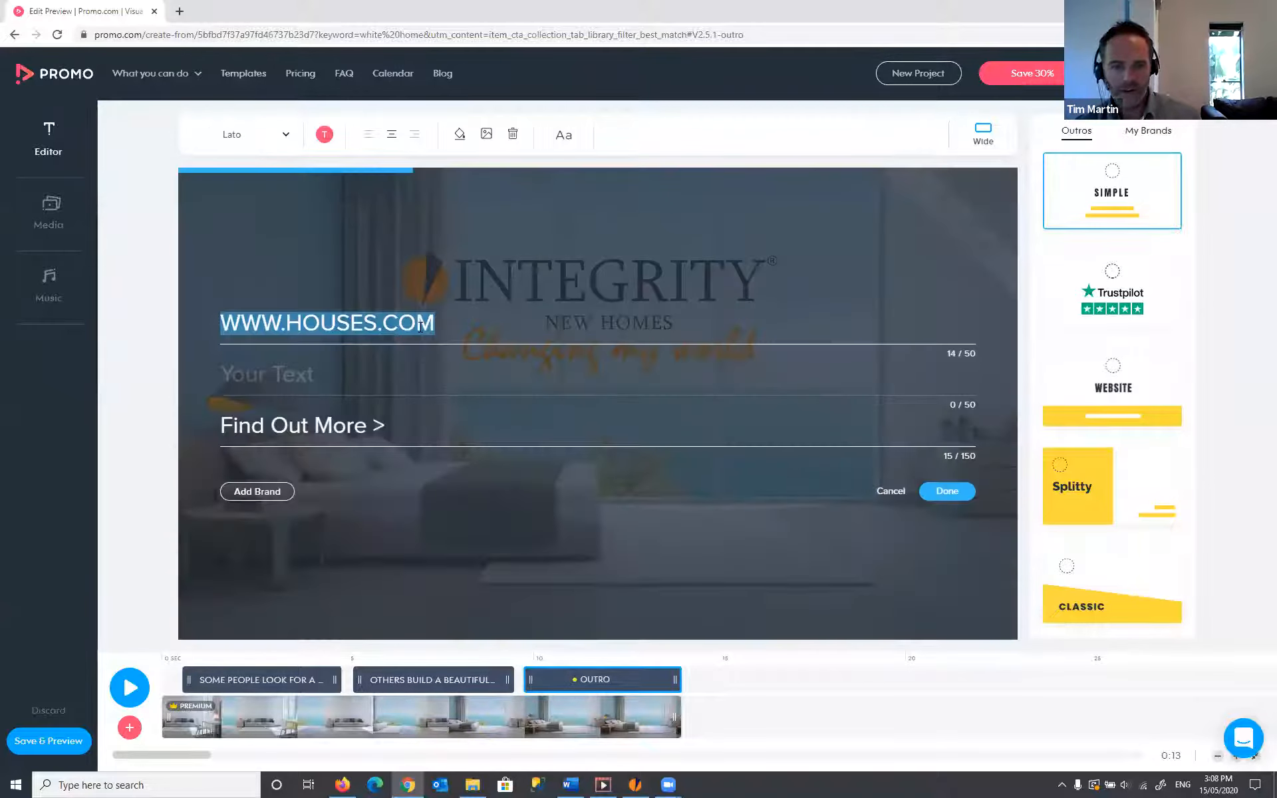
pyautogui.write('www.inh.com.au8')
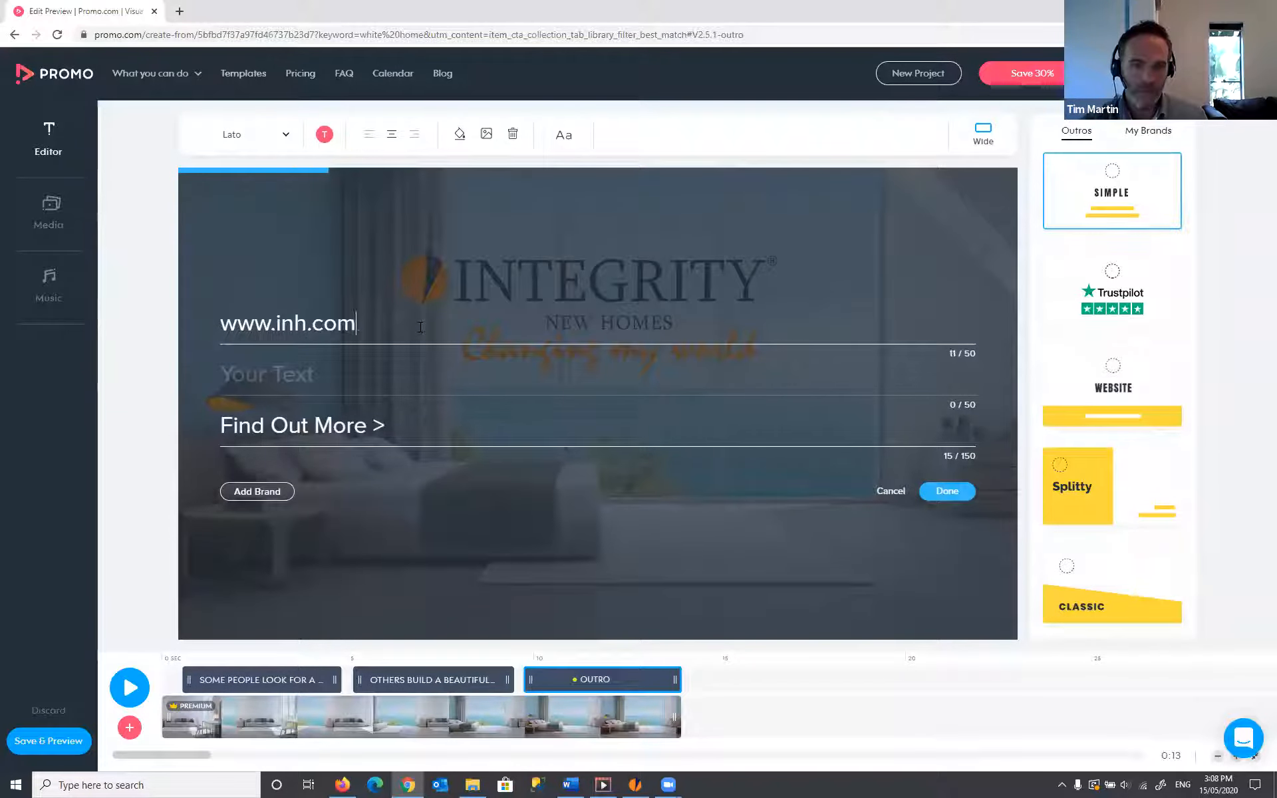
pyautogui.click(287, 381)
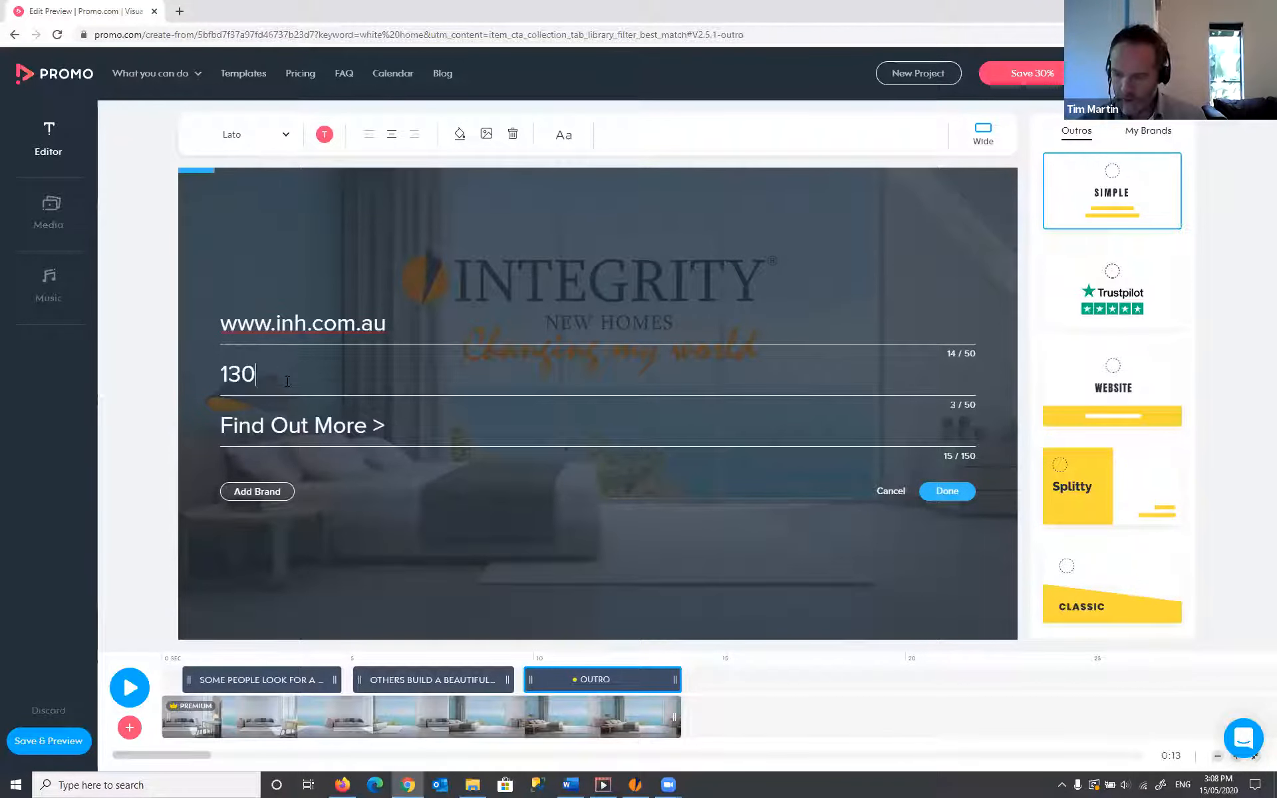
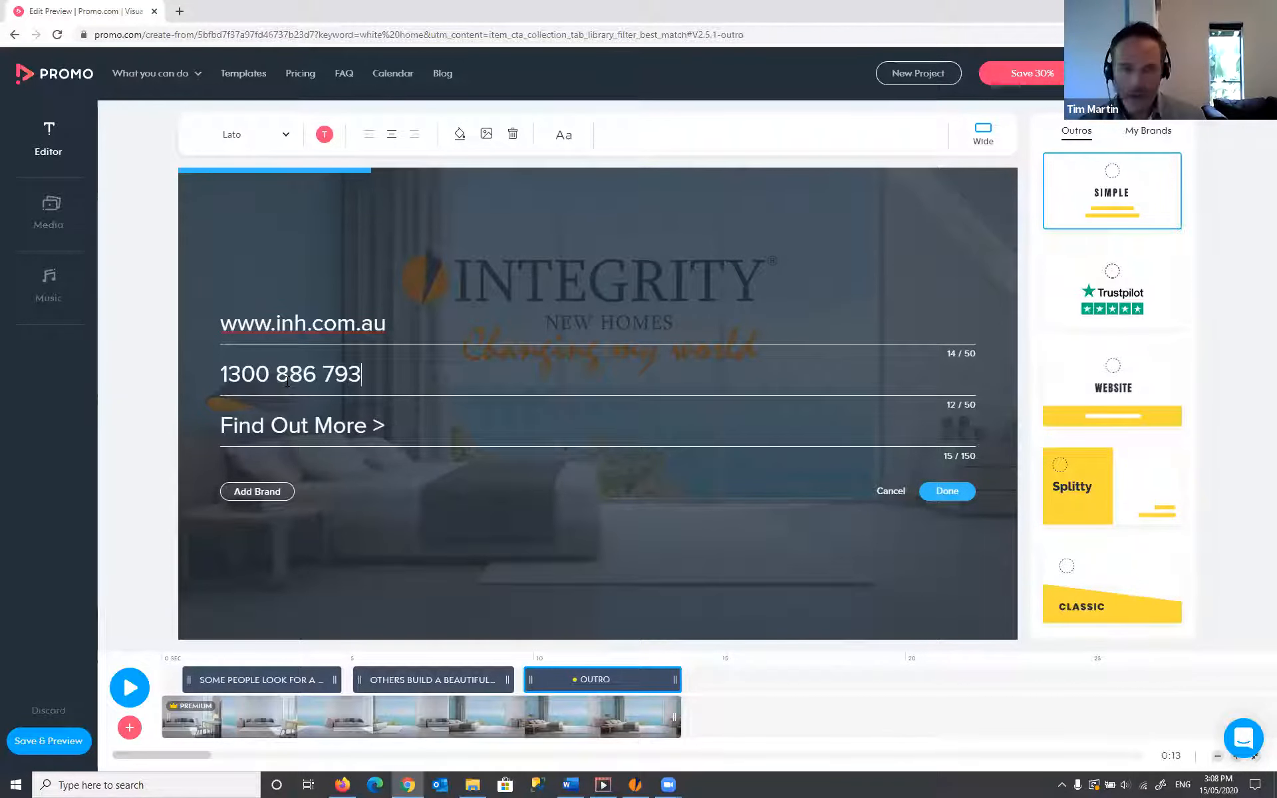
pyautogui.click(947, 492)
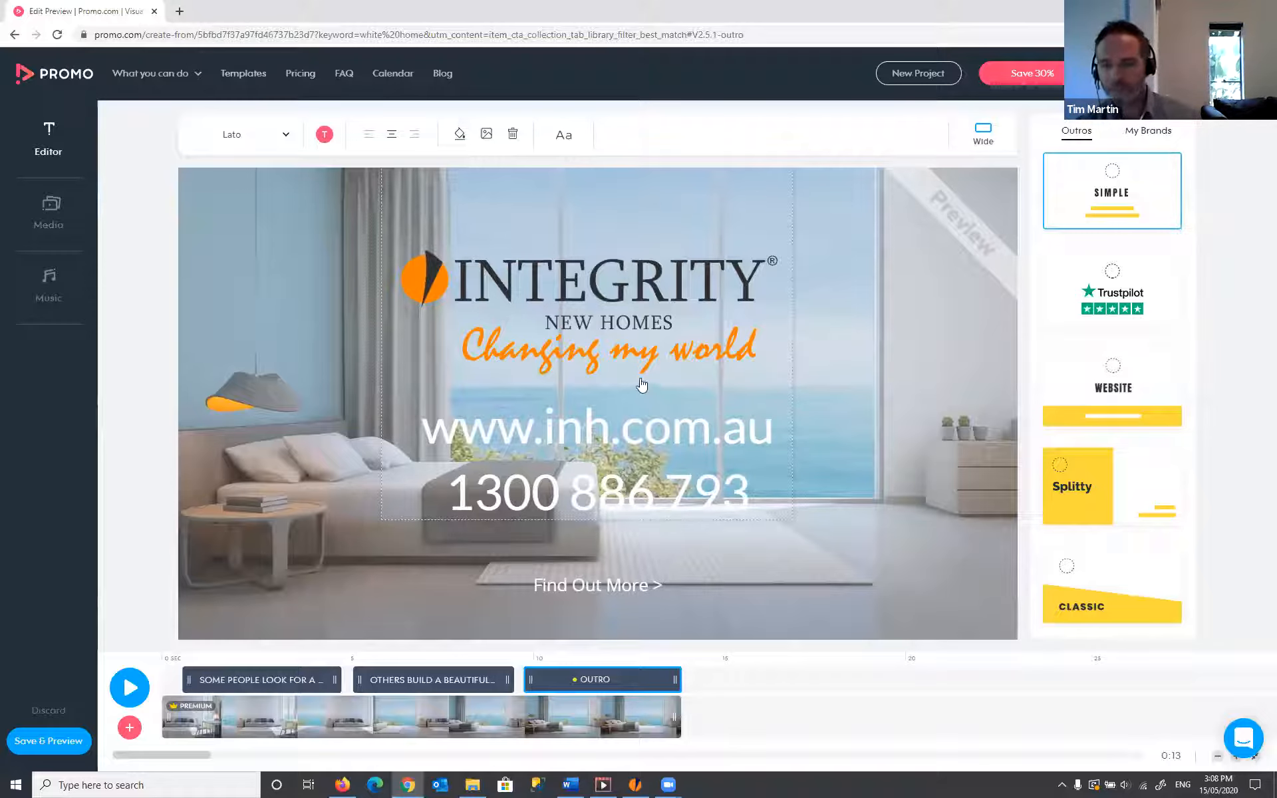
pyautogui.click(956, 387)
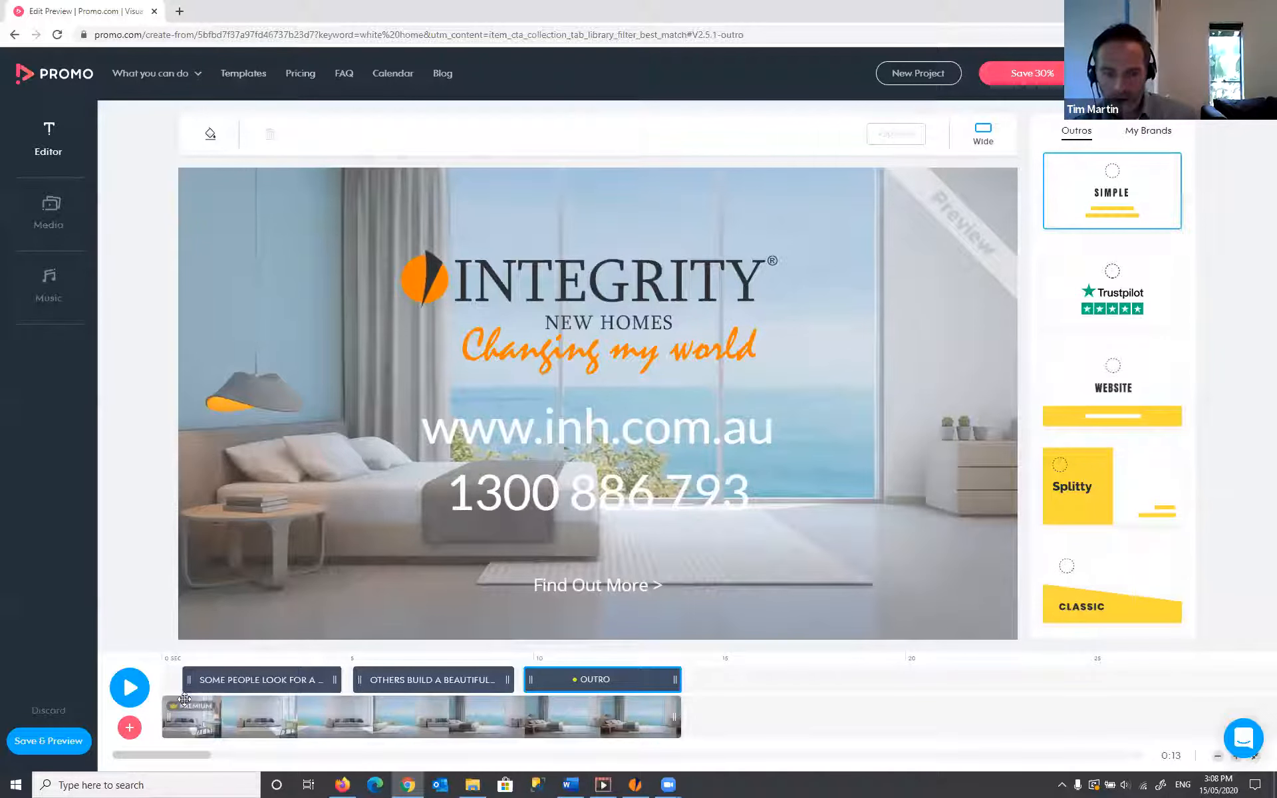
# - Preview the whole video, then open the music library showing 'Optimism' by Davoli
pyautogui.click(130, 690)
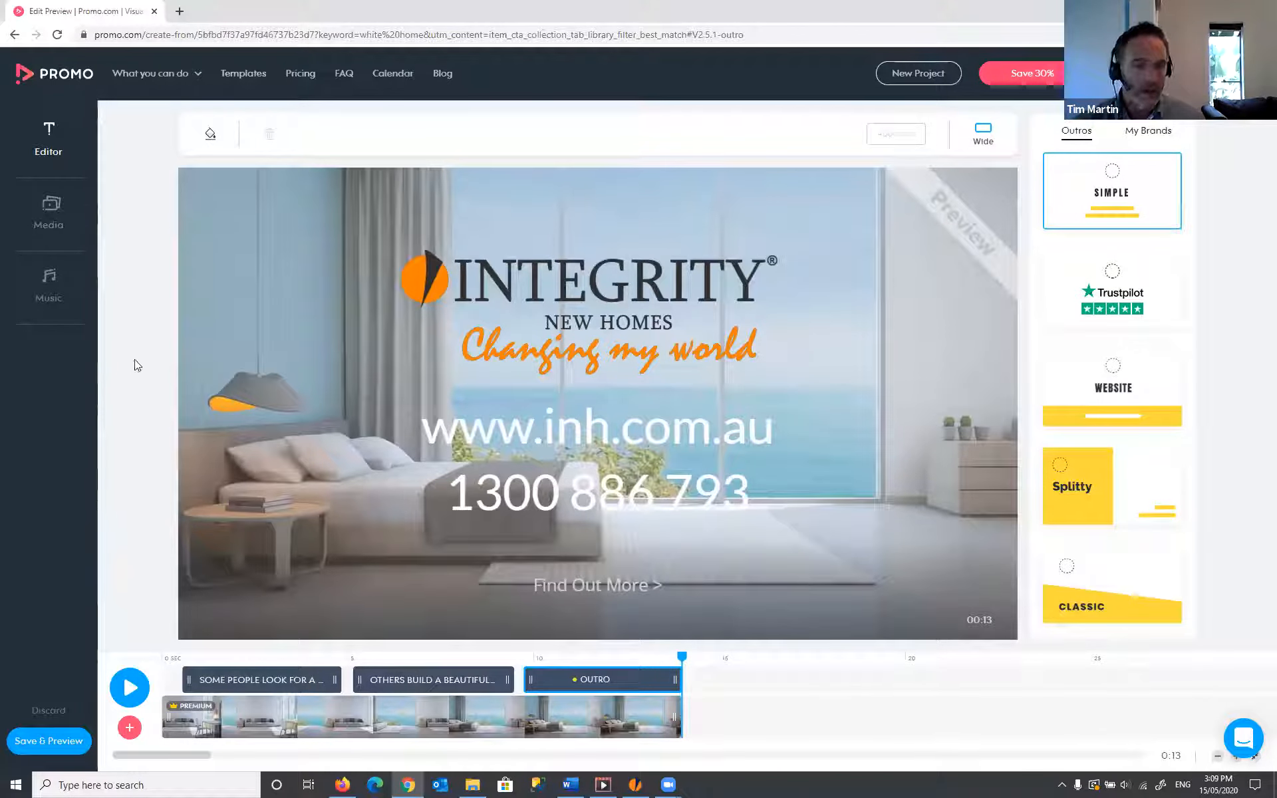
pyautogui.click(53, 296)
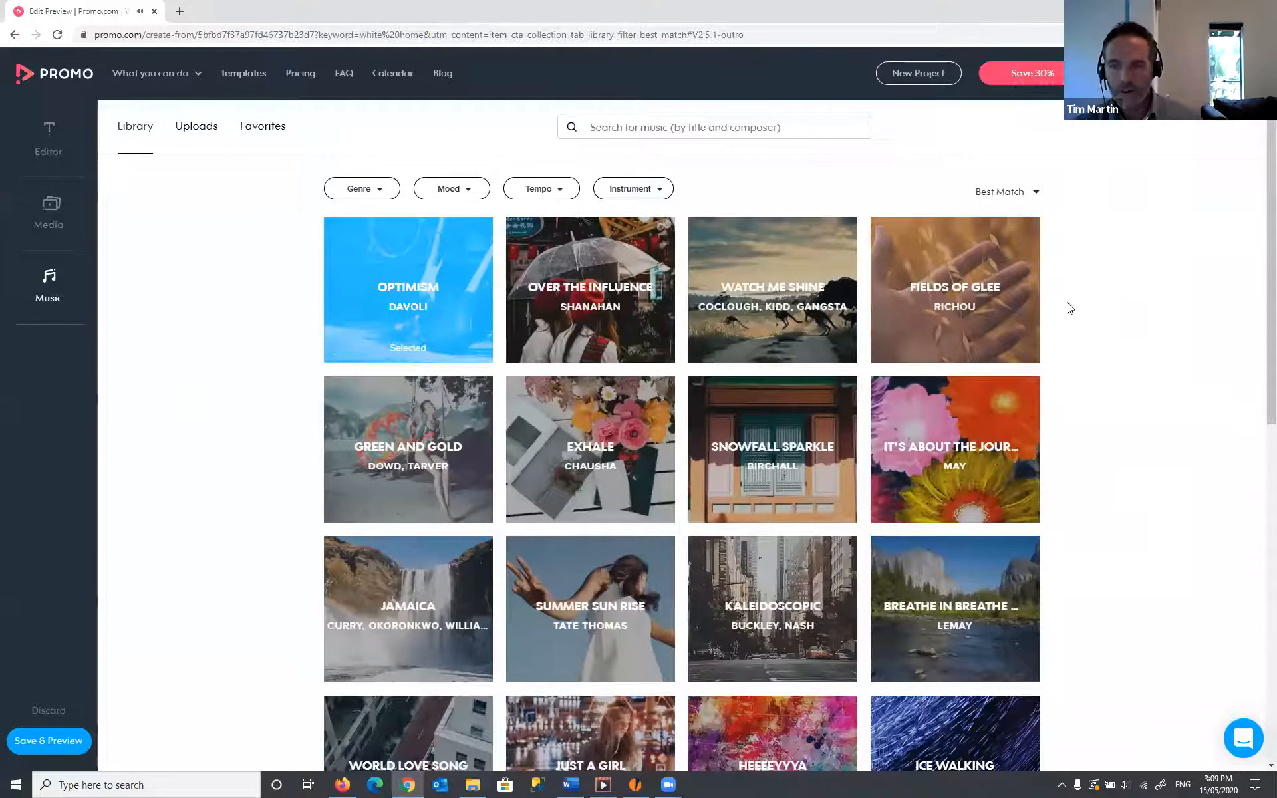
# - Lower the volume and audition several track previews in the music library
pyautogui.moveTo(966, 246)
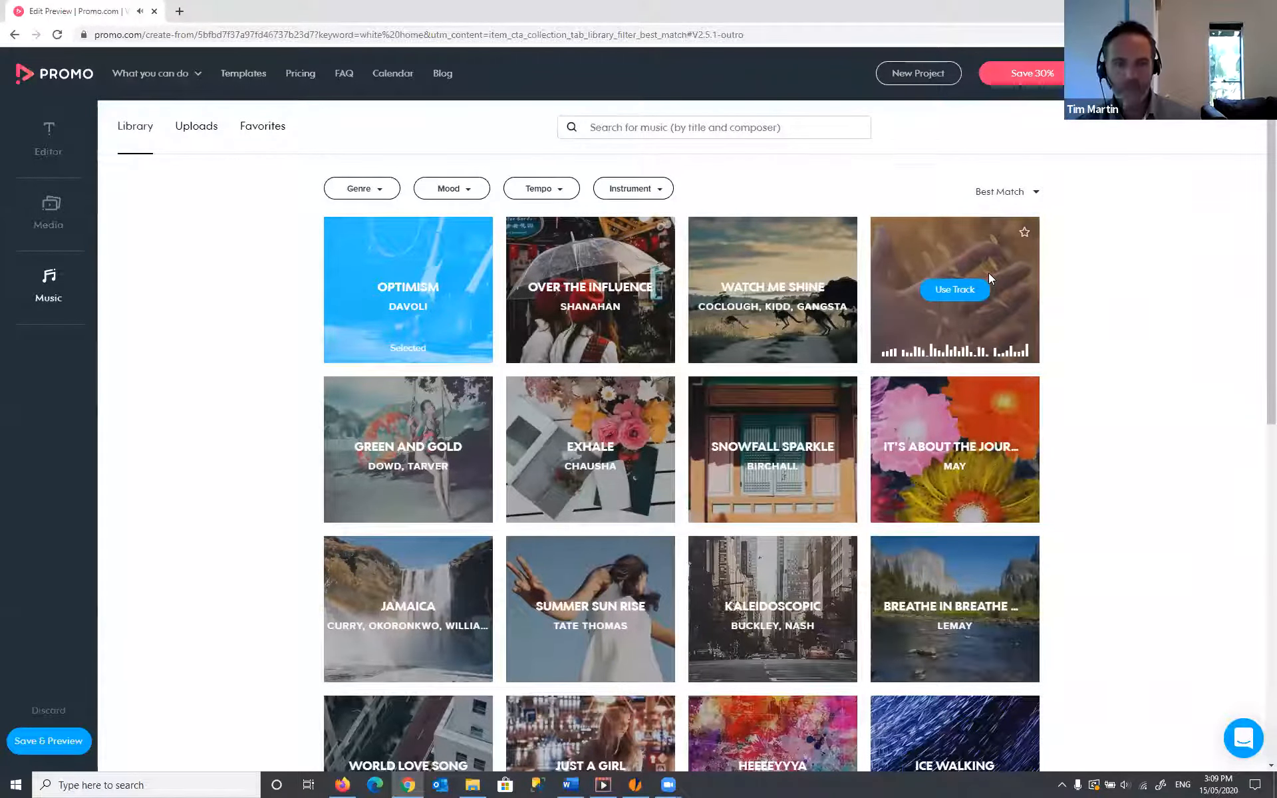
pyautogui.press('XF86AudioLowerVolume')
pyautogui.press('XF86AudioLowerVolume')
pyautogui.press('XF86AudioLowerVolume')
pyautogui.press('XF86AudioLowerVolume')
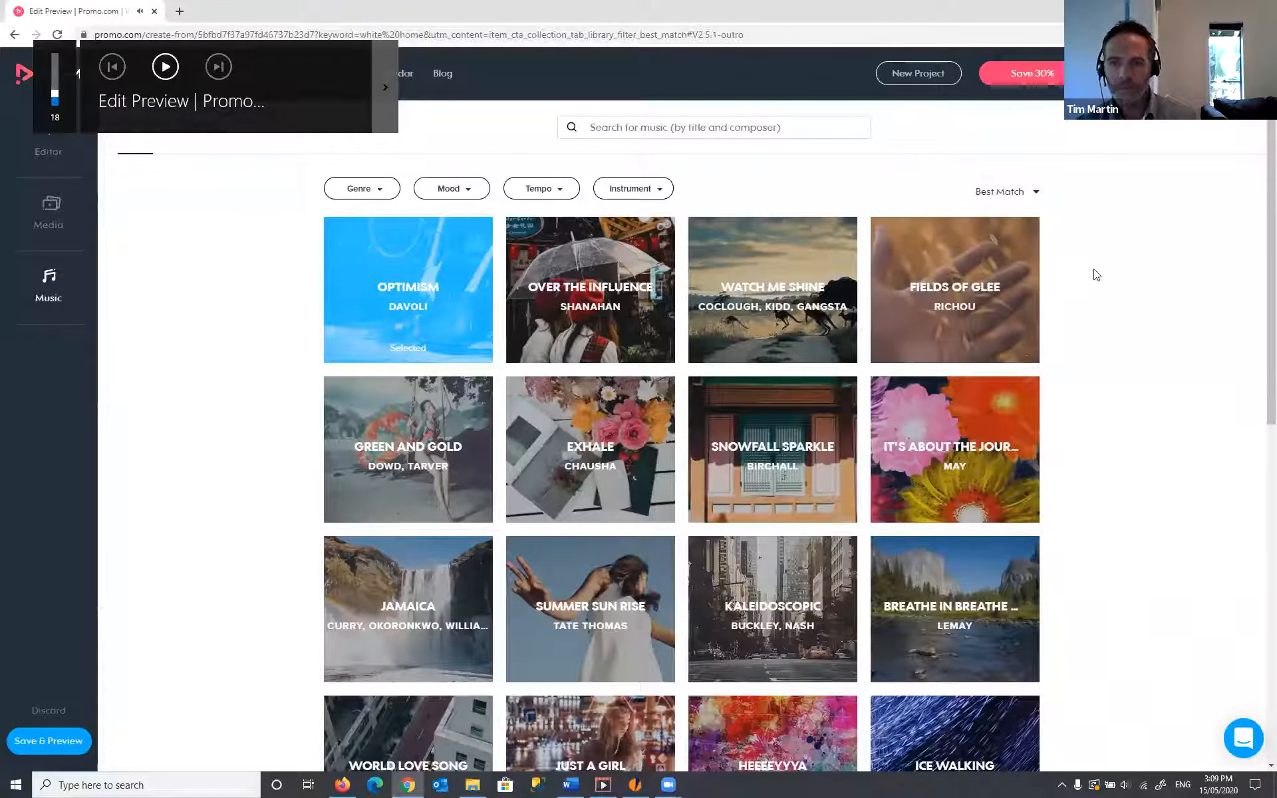
pyautogui.moveTo(963, 425)
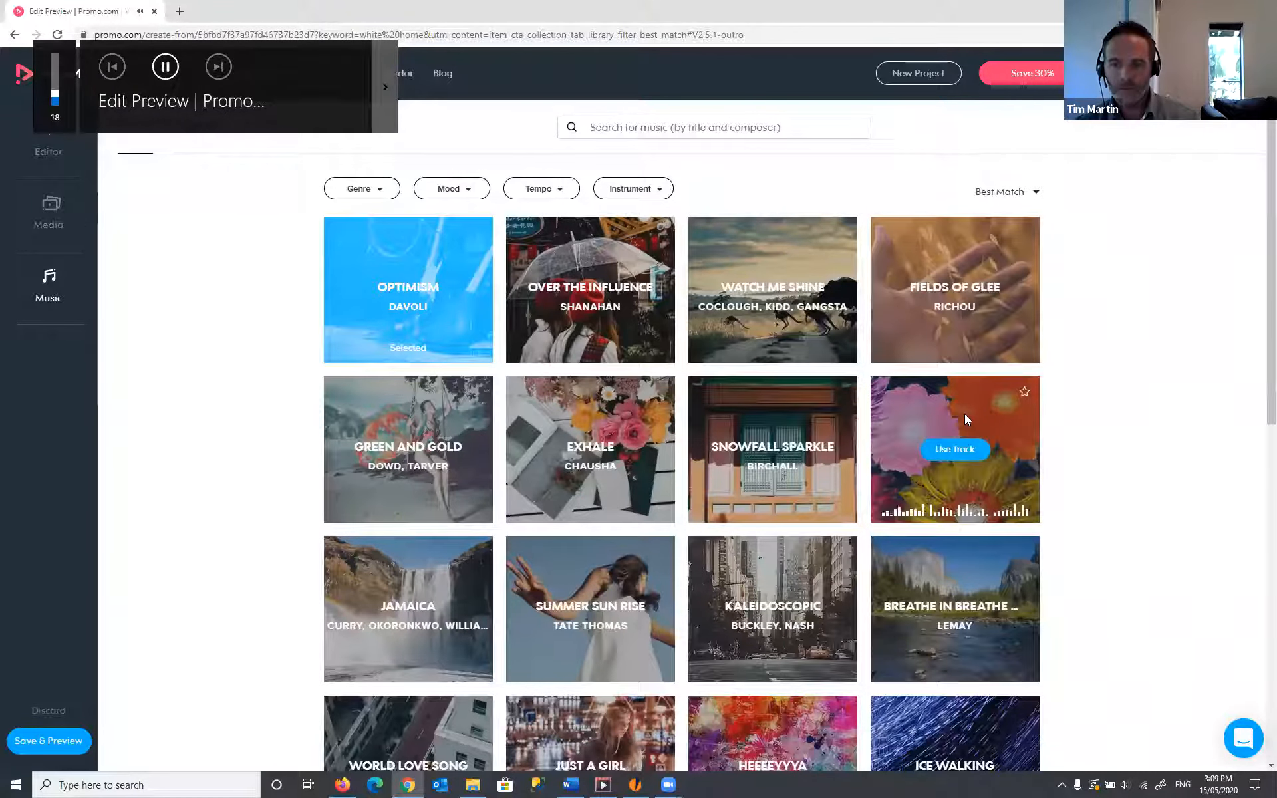
pyautogui.moveTo(776, 434)
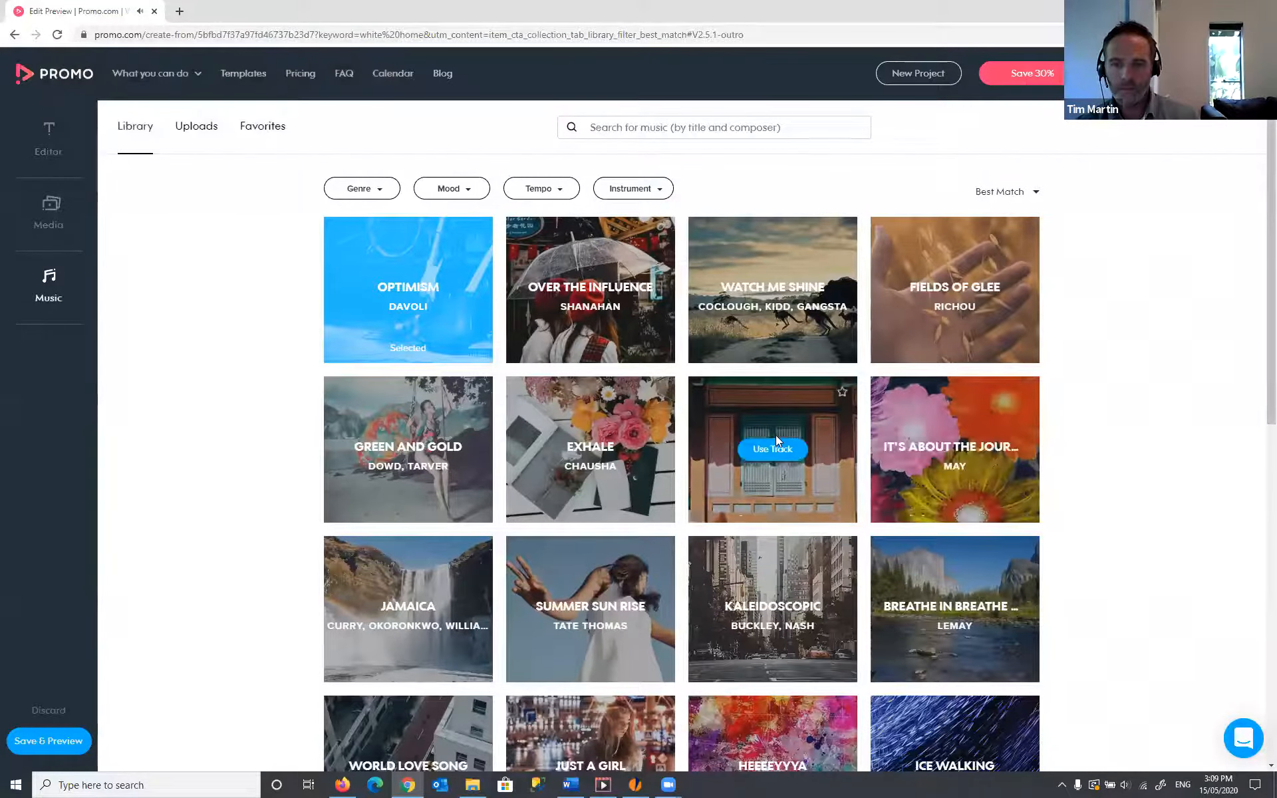
pyautogui.moveTo(653, 341)
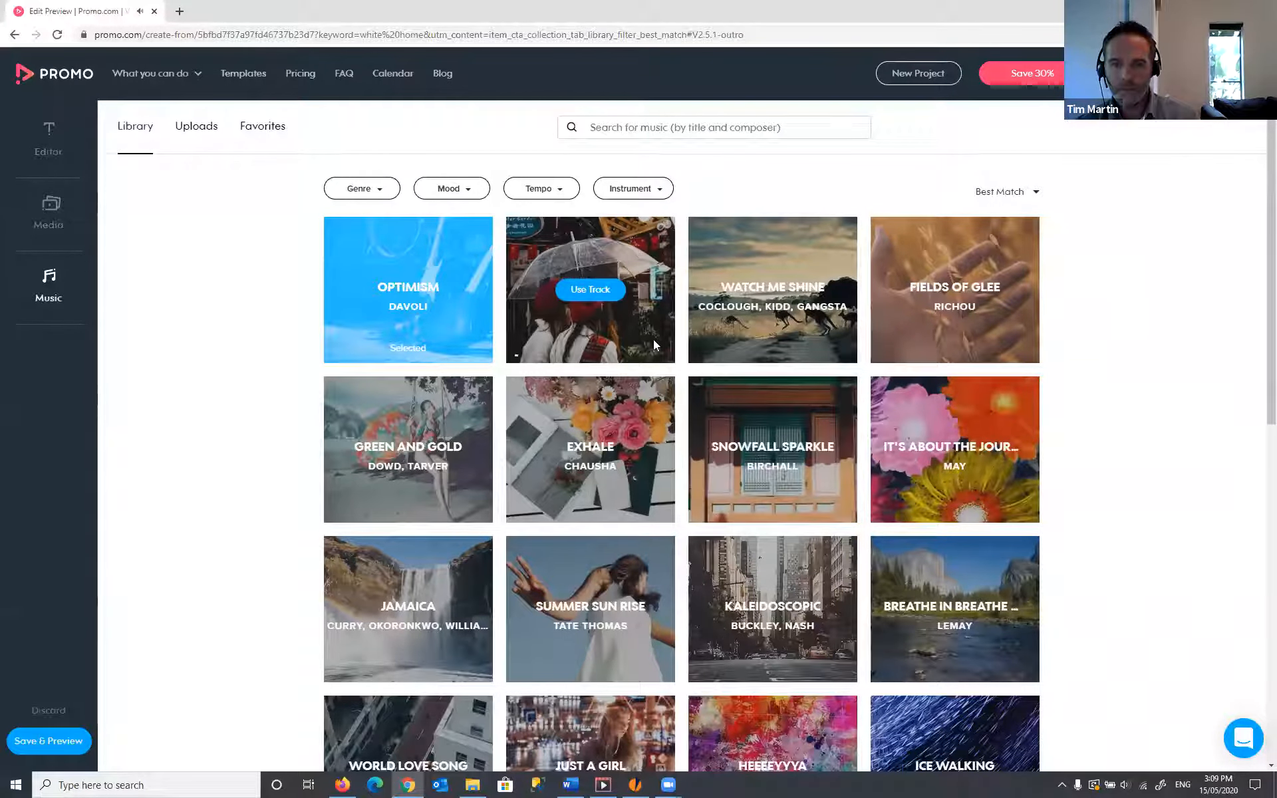
pyautogui.moveTo(714, 342)
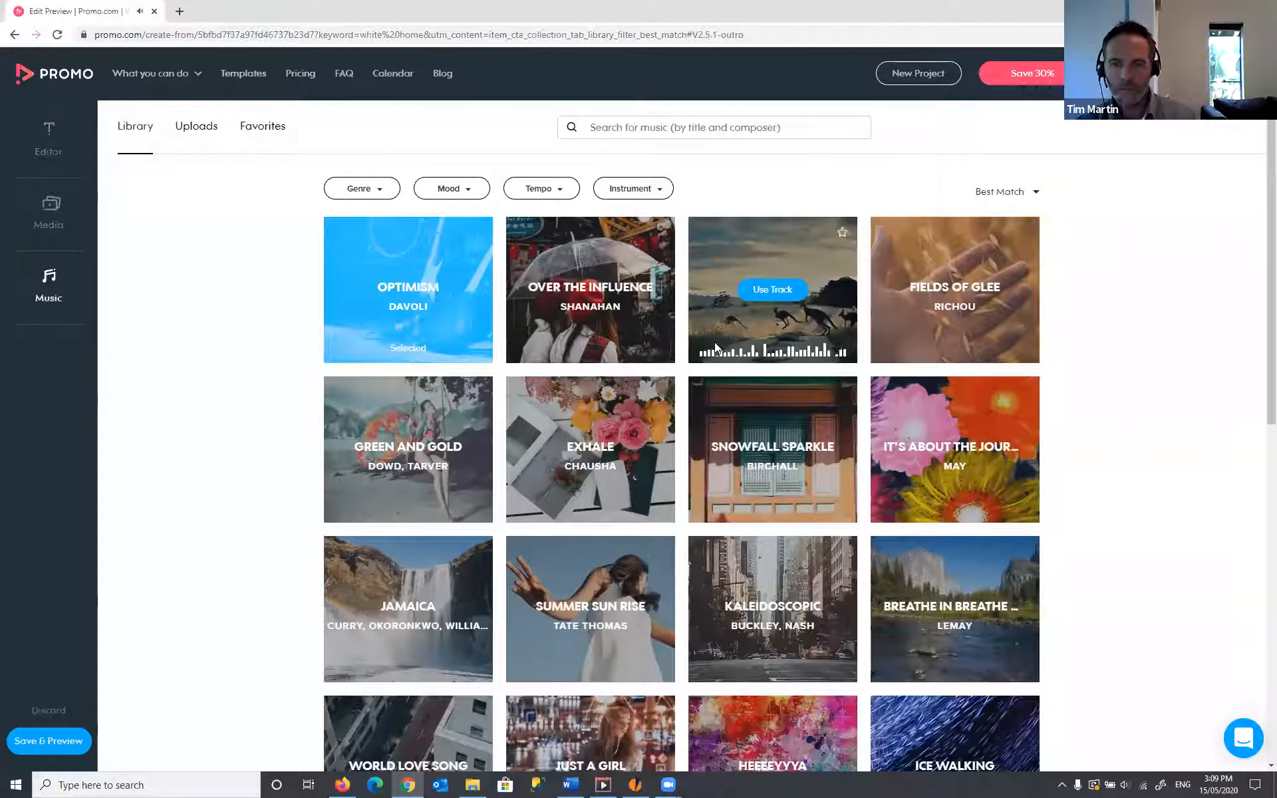
# - Filter the library to the Holidays genre and browse the mood options and tracks
pyautogui.click(360, 191)
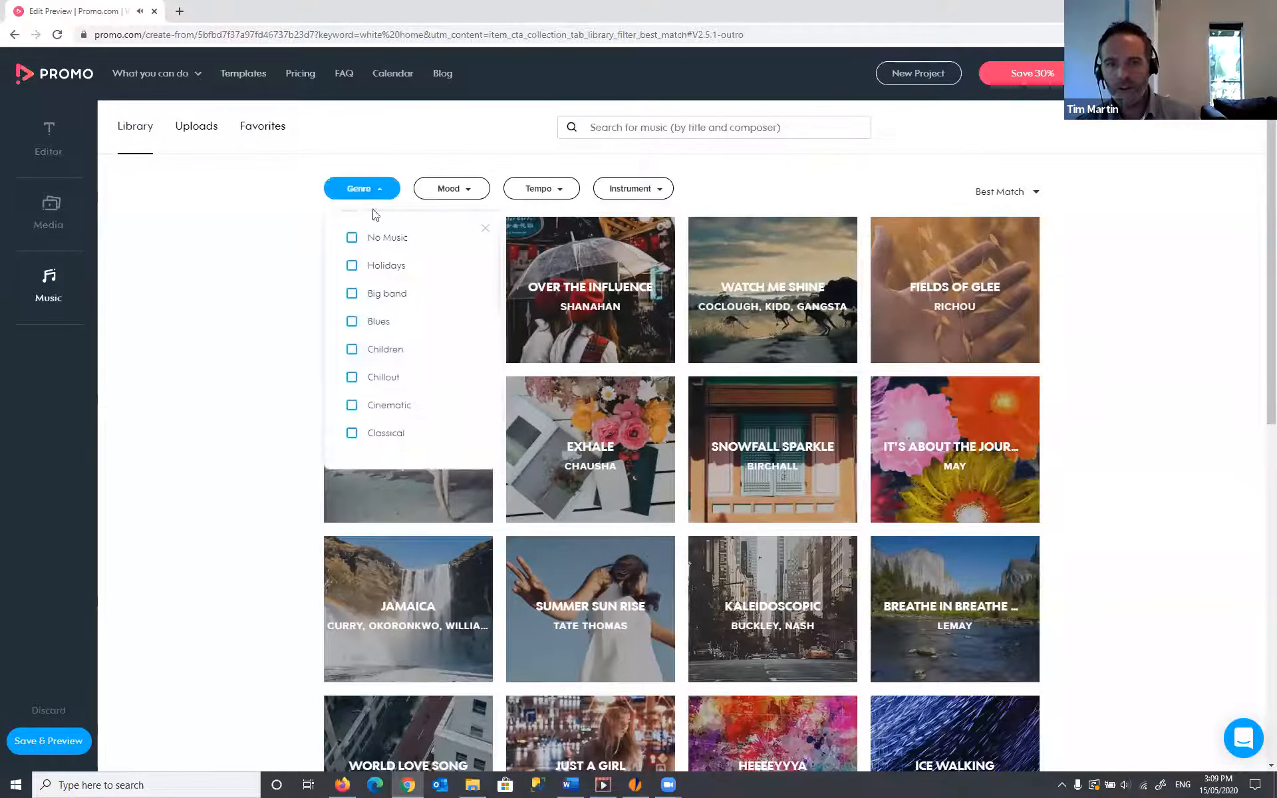
pyautogui.click(353, 267)
pyautogui.click(540, 191)
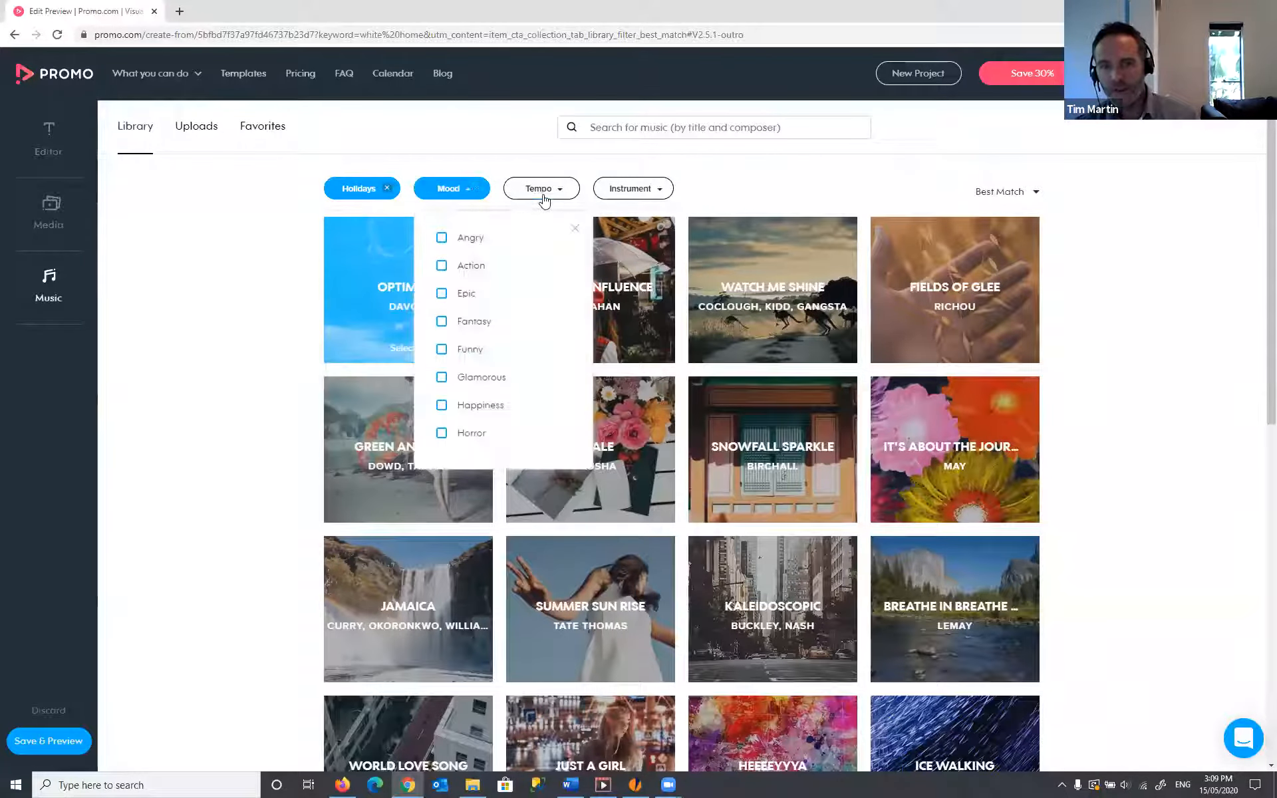
pyautogui.moveTo(801, 407)
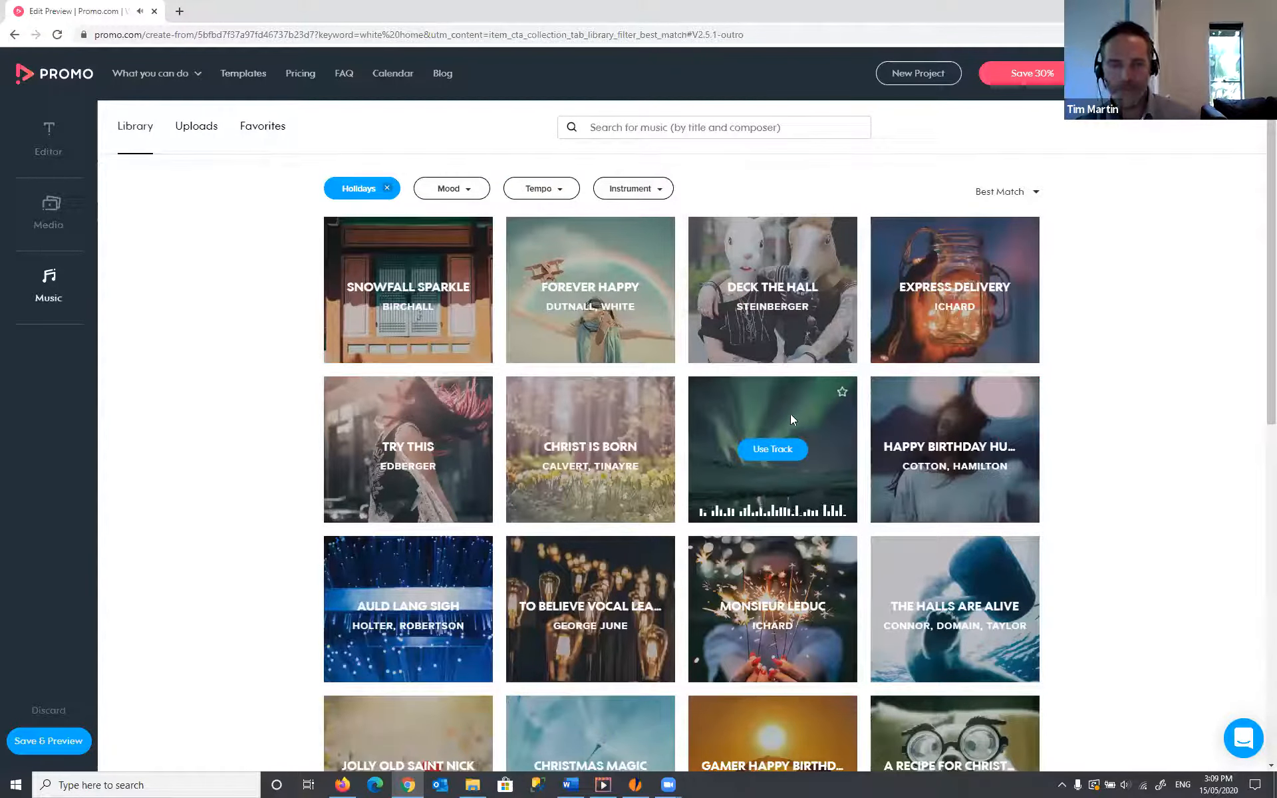
pyautogui.moveTo(656, 413)
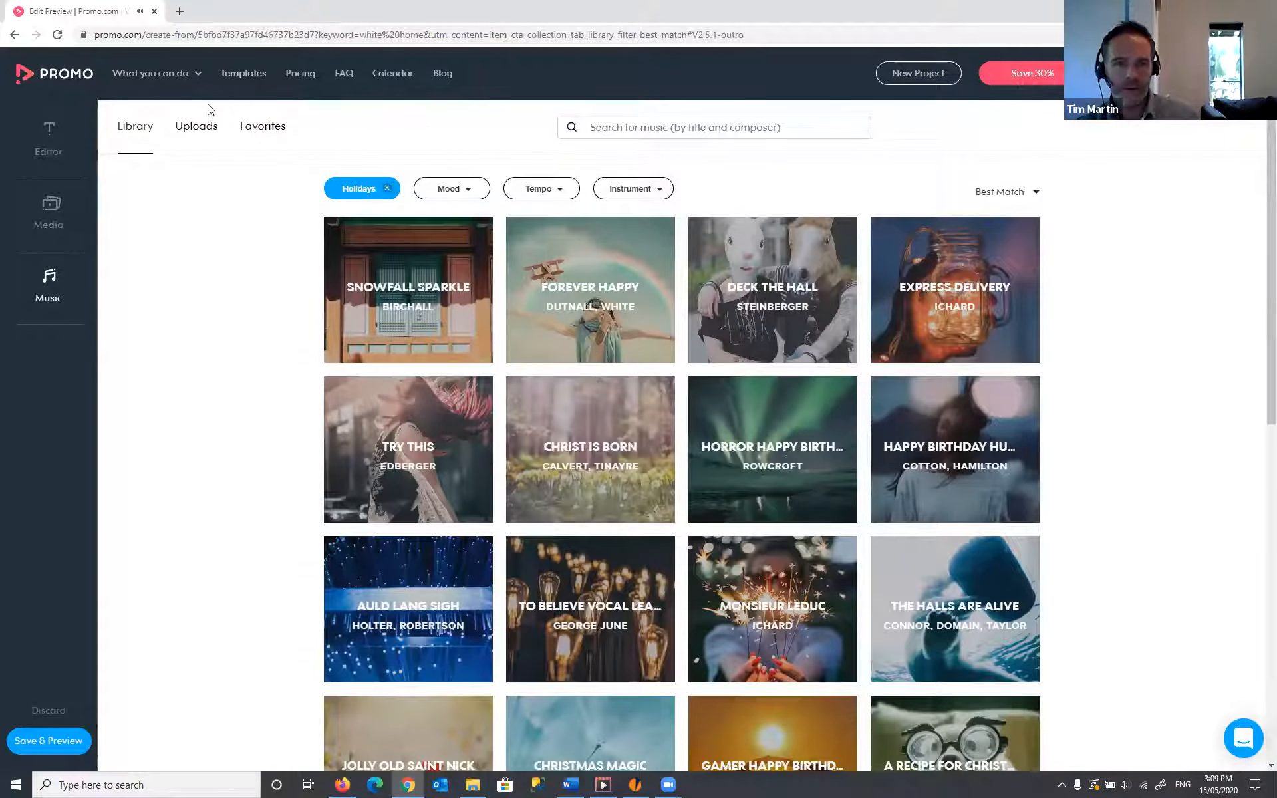
pyautogui.moveTo(439, 264)
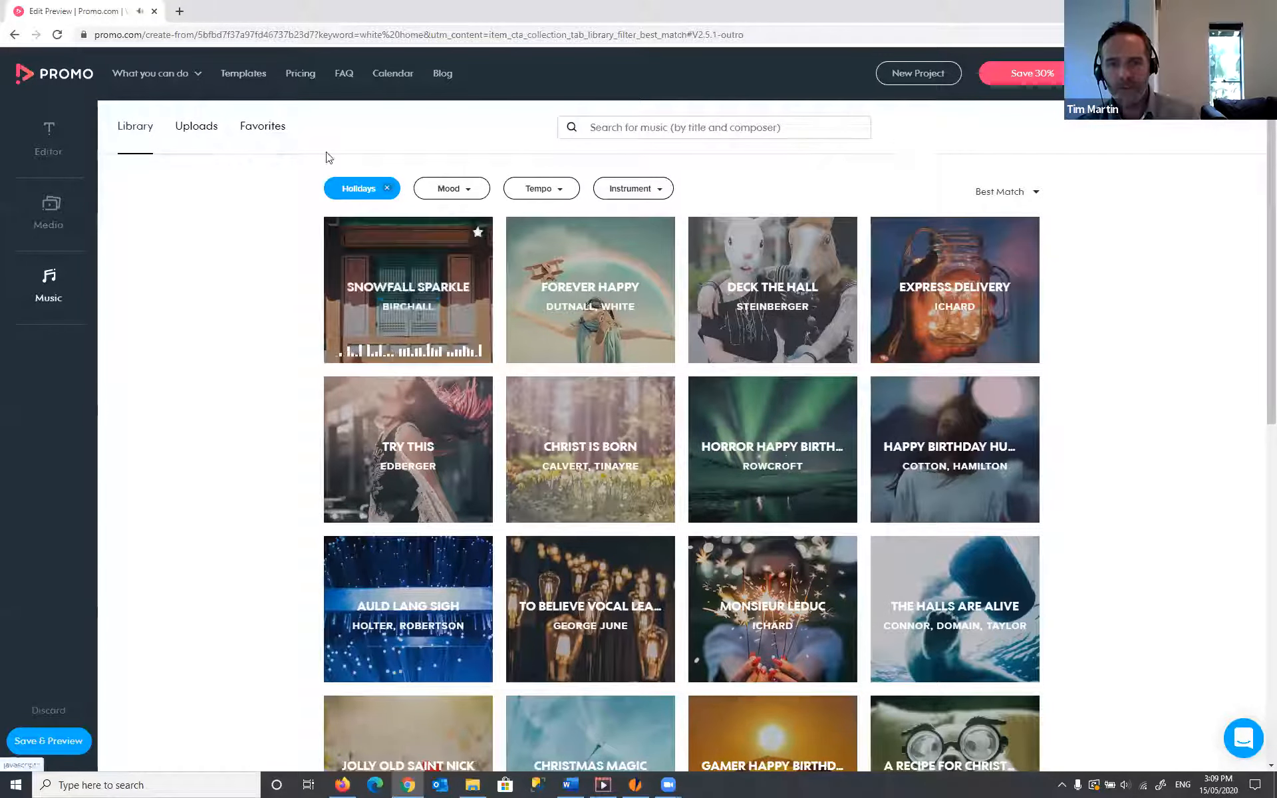
# - Use the favourited track 'Sunny Sleepy Dawn' as the soundtrack and return to the editor
pyautogui.click(276, 135)
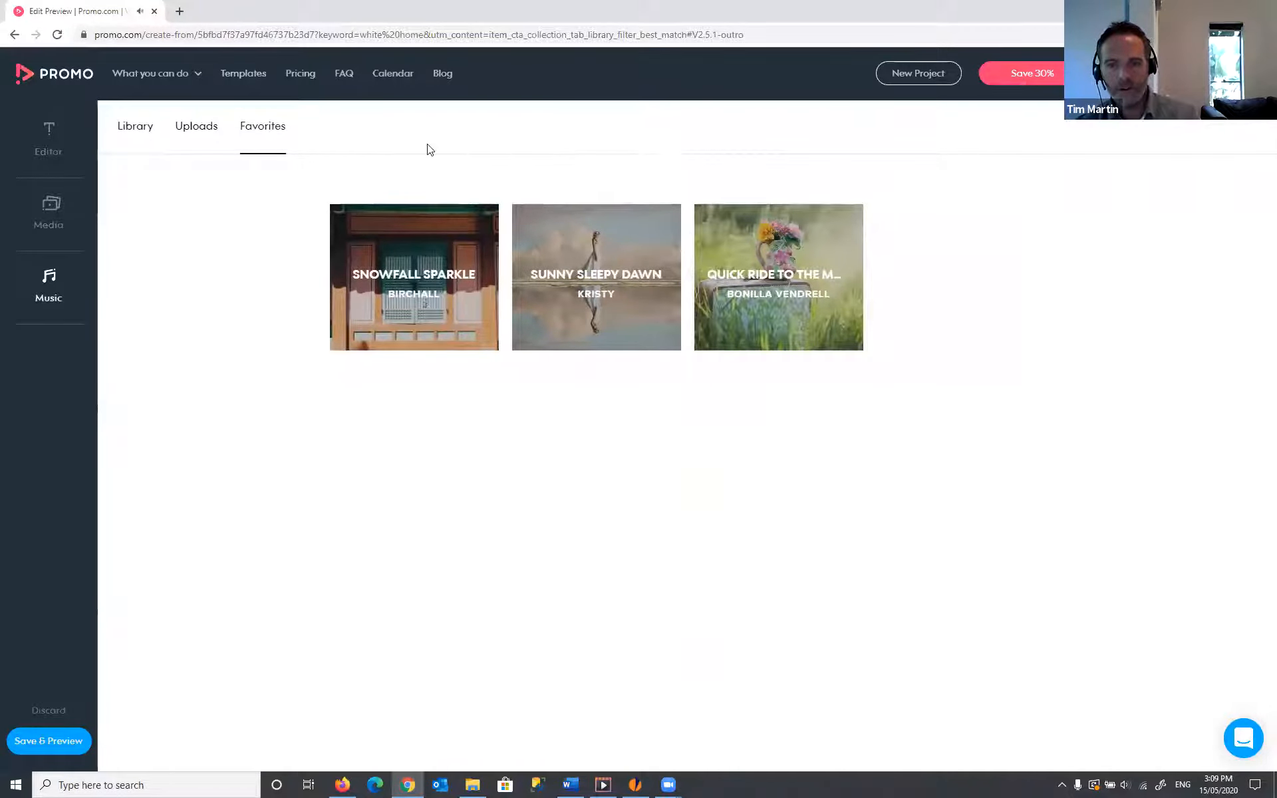
pyautogui.moveTo(622, 248)
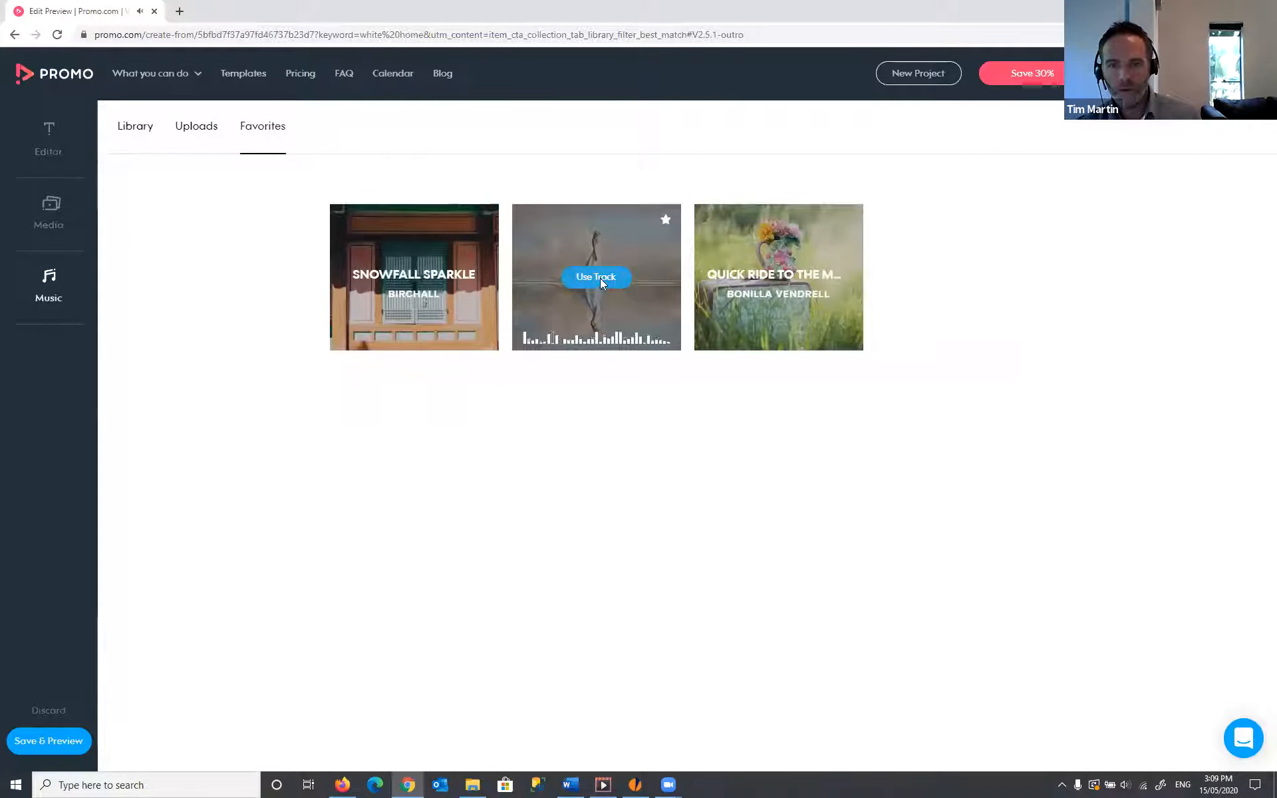
pyautogui.click(600, 278)
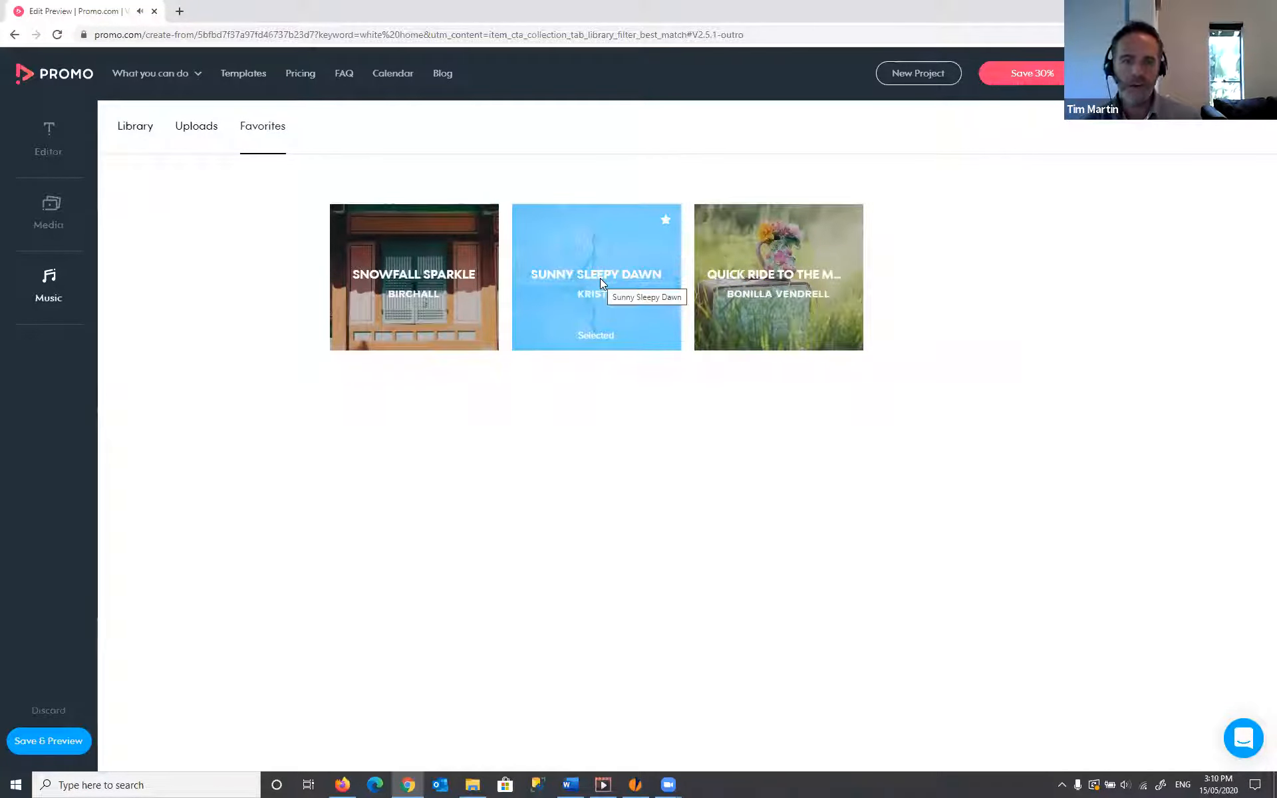
pyautogui.click(36, 140)
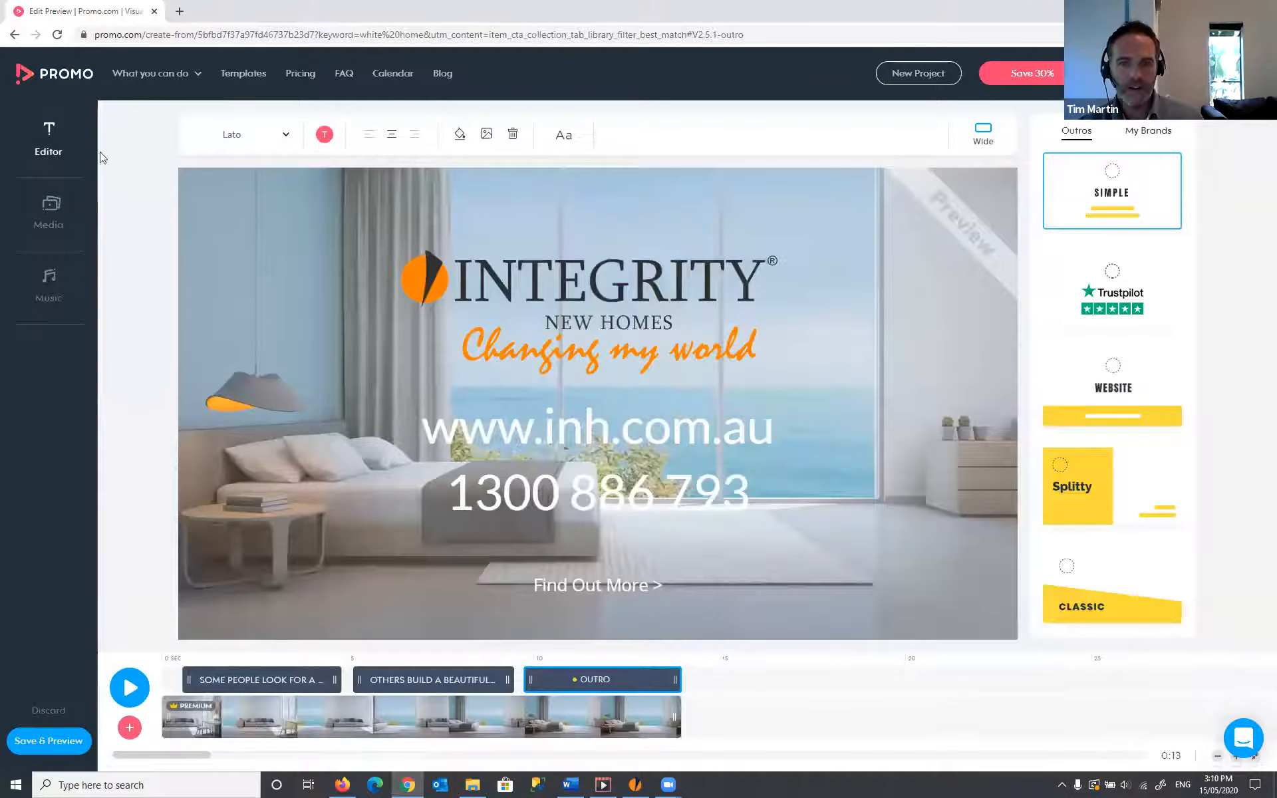
# - Play the edited promo through, then save it and open the 'My Promo video' preview page
pyautogui.click(129, 689)
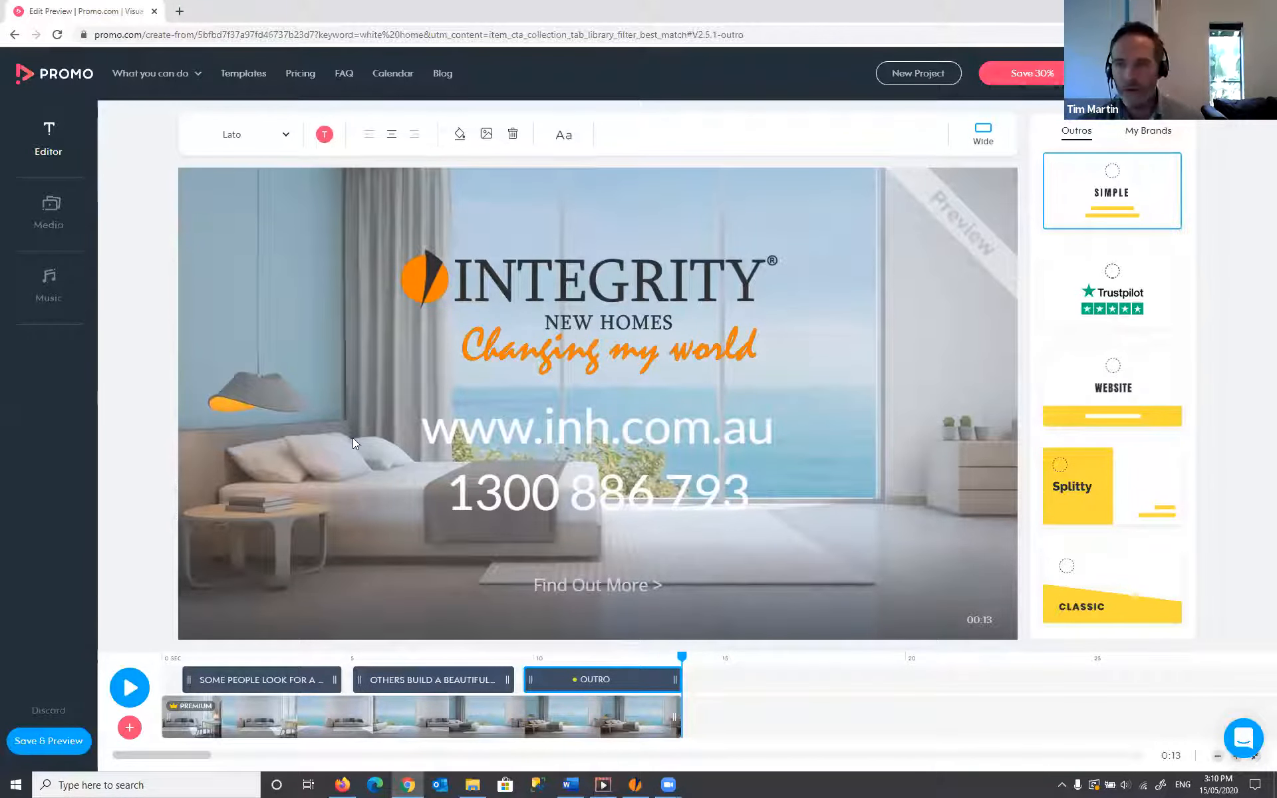
pyautogui.click(48, 743)
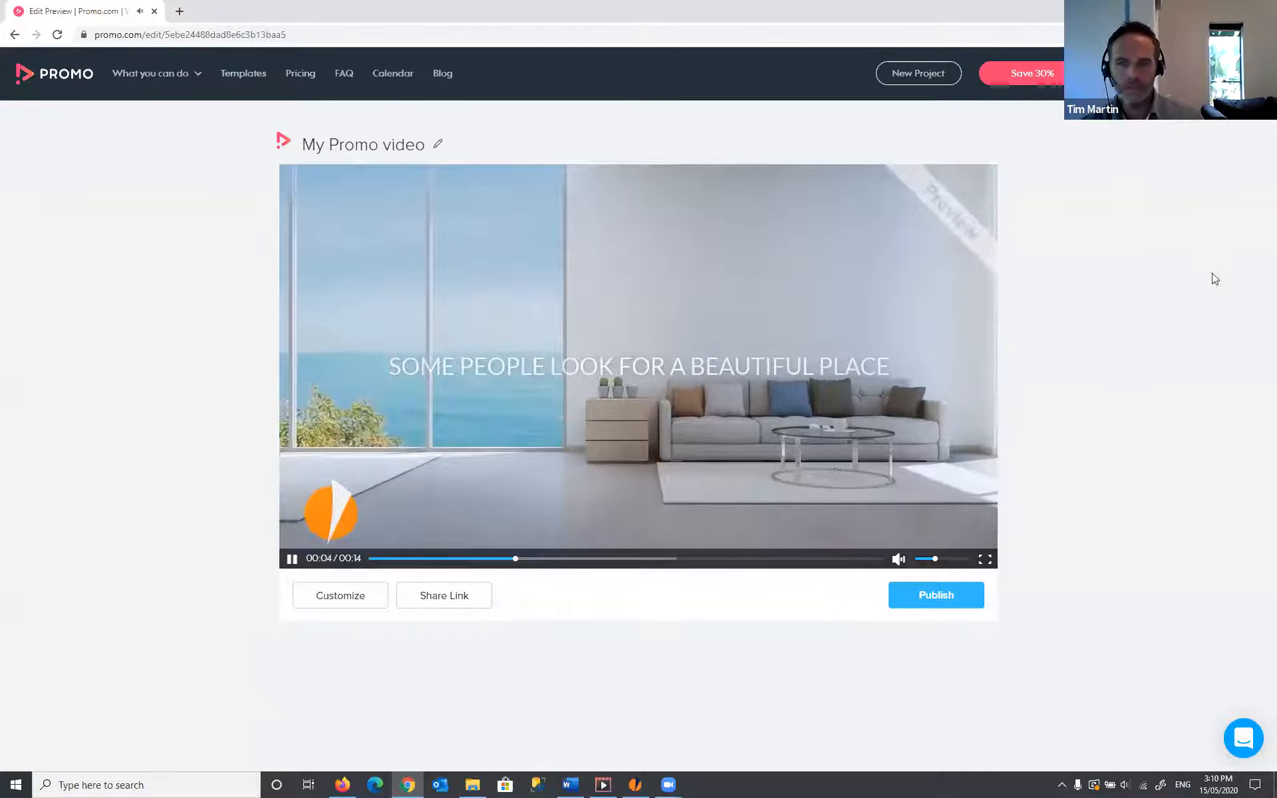
pyautogui.click(291, 560)
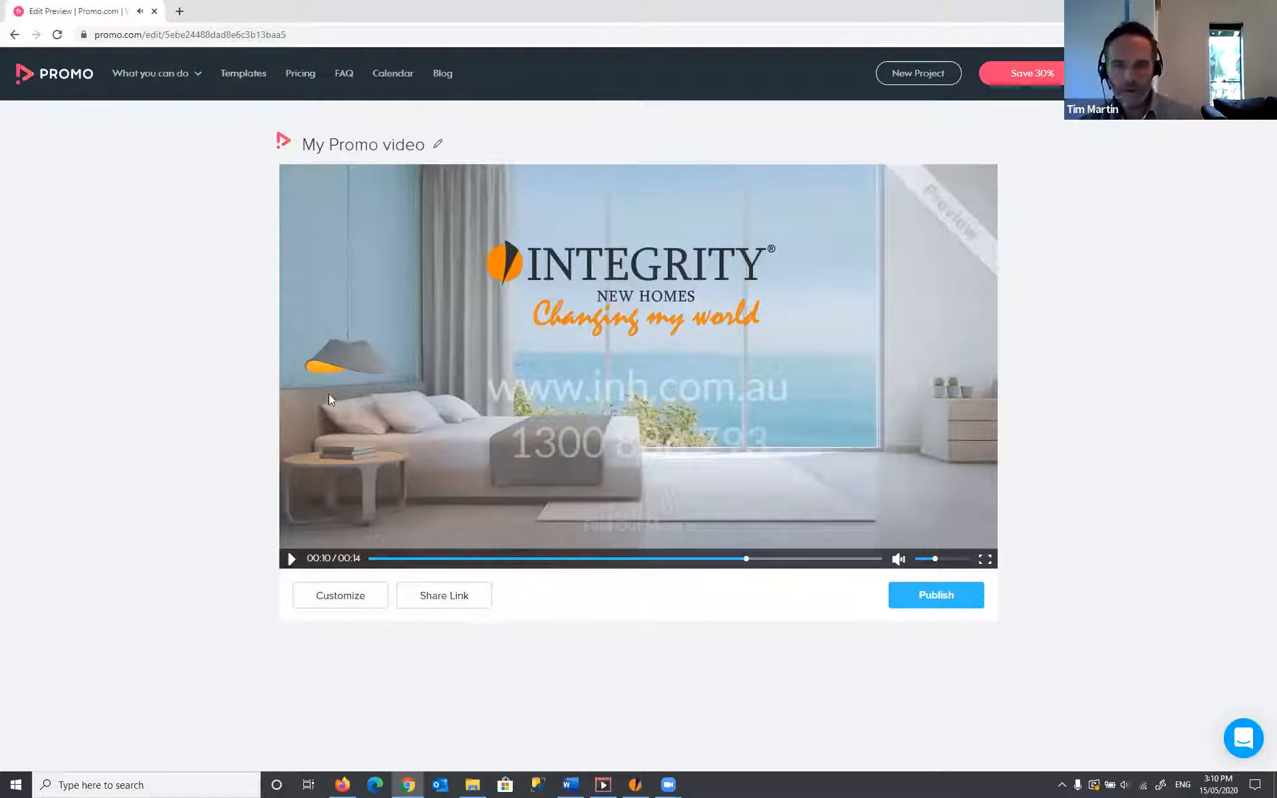
pyautogui.click(374, 558)
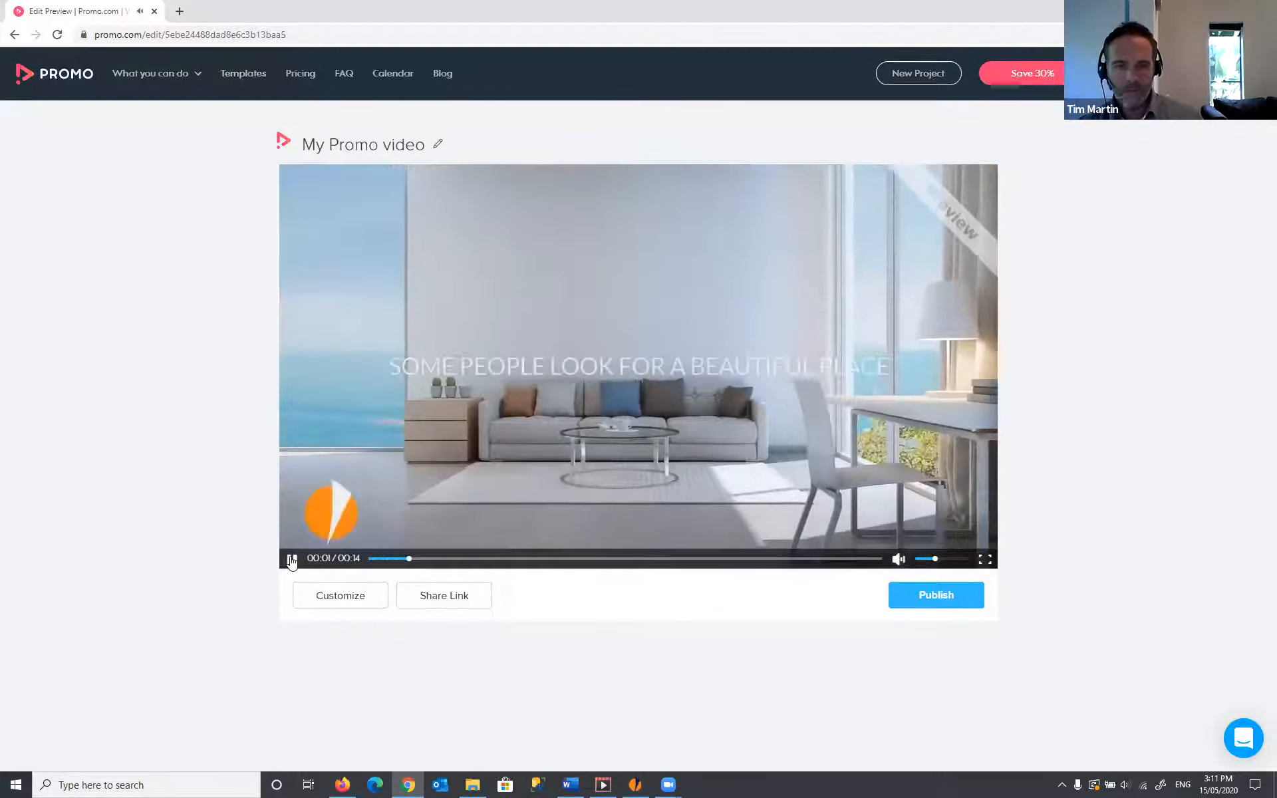
pyautogui.click(291, 560)
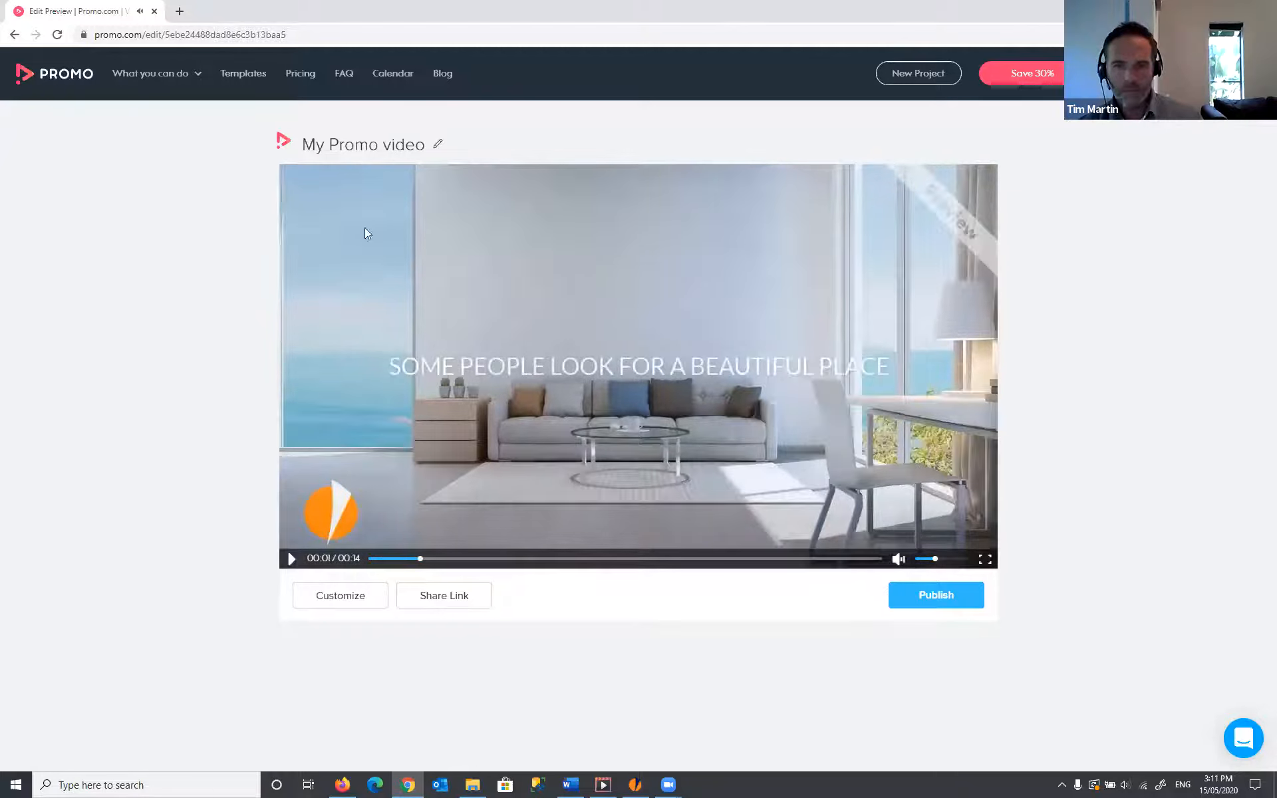
# - Replace the video title with 'Build a beautiful place'
pyautogui.click(325, 144)
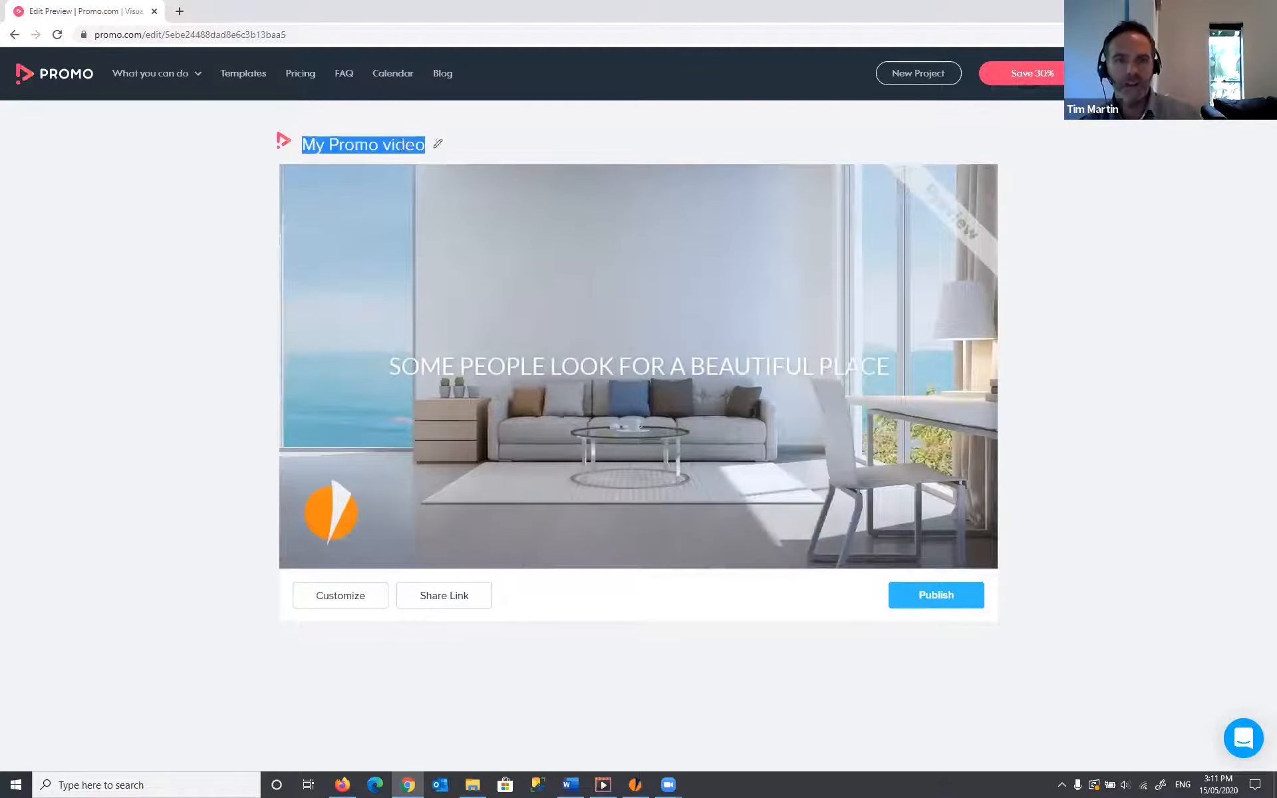
pyautogui.click(397, 145)
pyautogui.write('c')
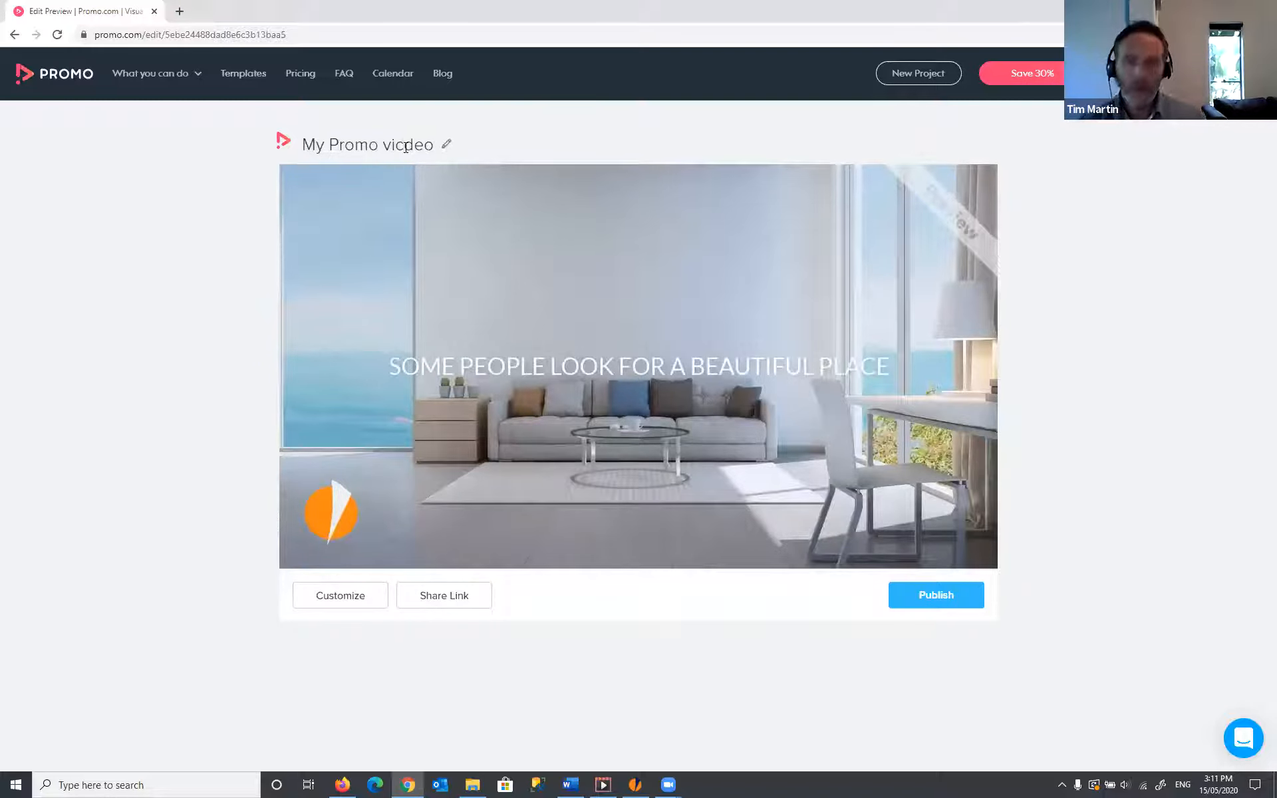
pyautogui.hotkey('shift', 'Left')
pyautogui.hotkey('shift', 'Left')
pyautogui.hotkey('shift', 'Left')
pyautogui.hotkey('shift', 'Left')
pyautogui.hotkey('shift', 'Left')
pyautogui.hotkey('shift', 'Left')
pyautogui.hotkey('shift', 'Left')
pyautogui.hotkey('shift', 'Left')
pyautogui.hotkey('shift', 'Left')
pyautogui.hotkey('shift', 'Left')
pyautogui.hotkey('shift', 'Left')
pyautogui.hotkey('shift', 'Left')
pyautogui.hotkey('shift', 'Left')
pyautogui.hotkey('shift', 'Left')
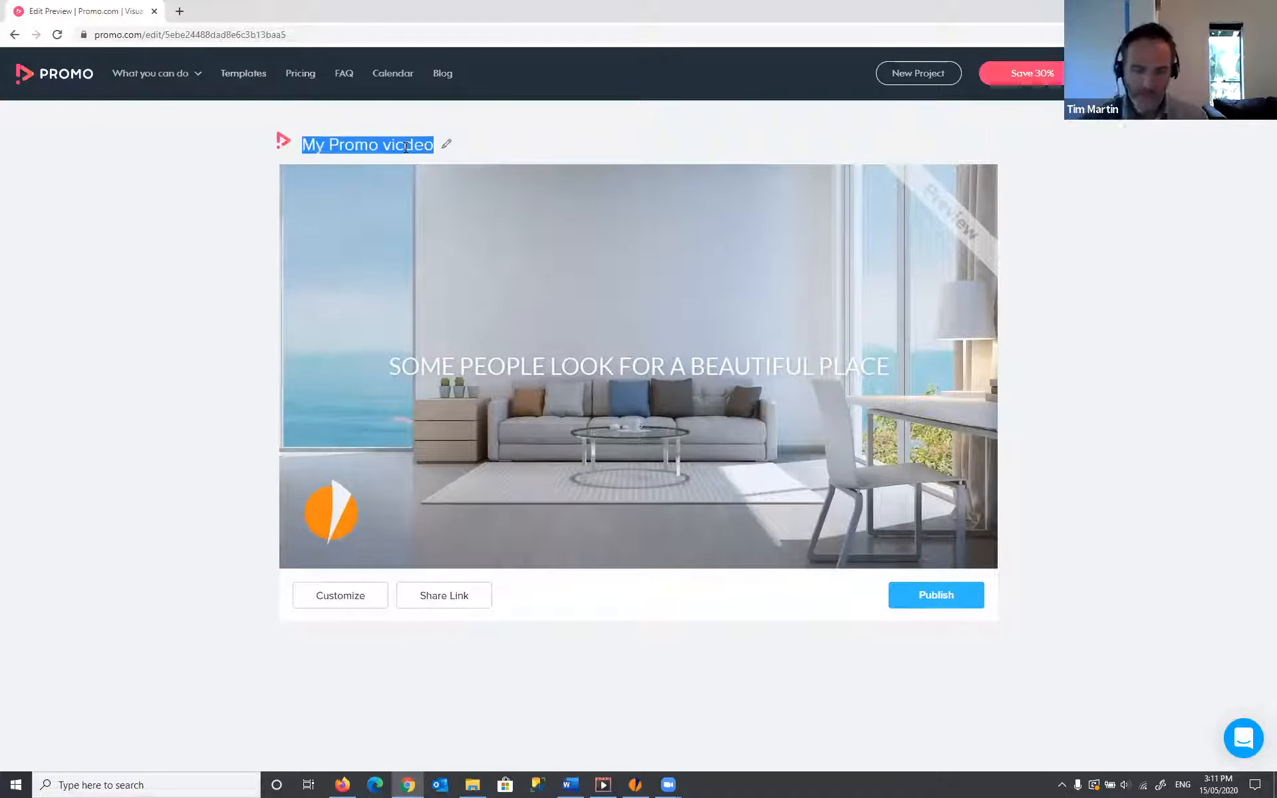
pyautogui.write('Build a bea')
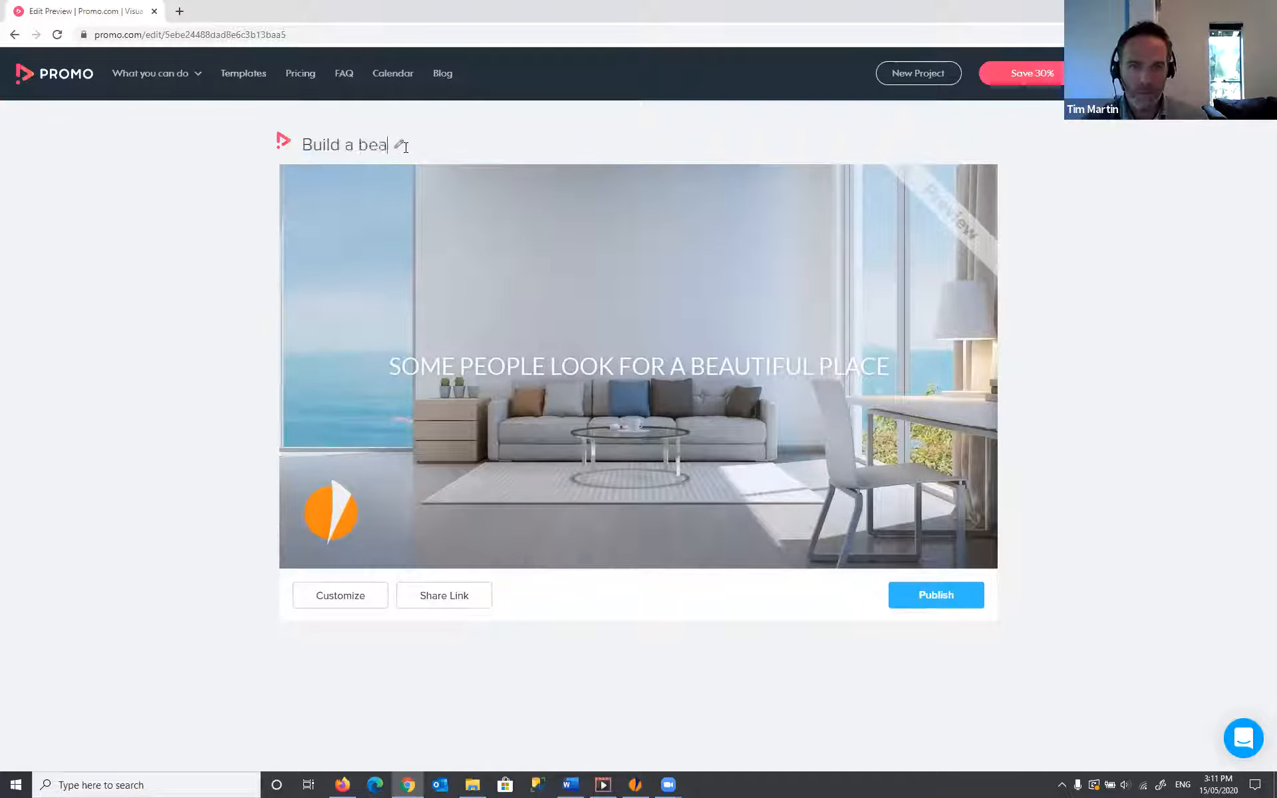
pyautogui.write('utful P')
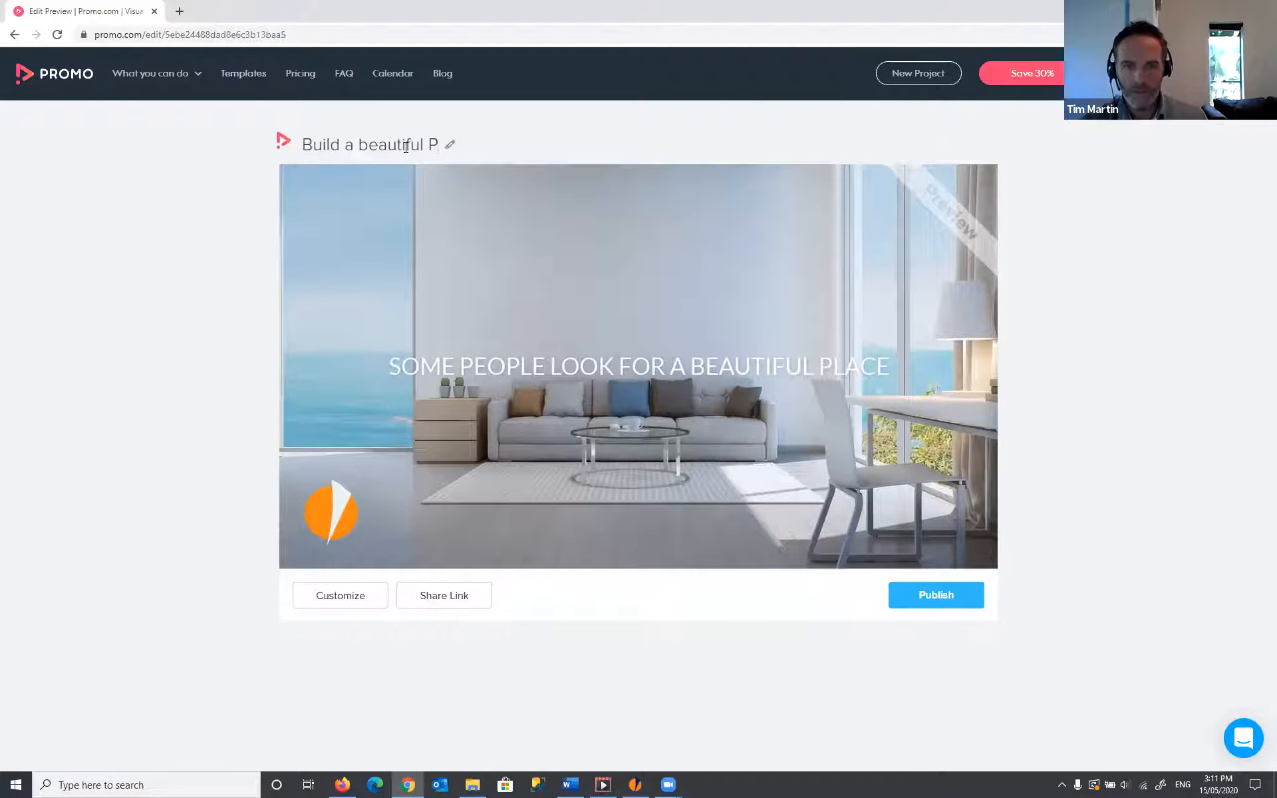
pyautogui.press('BackSpace')
pyautogui.write('place')
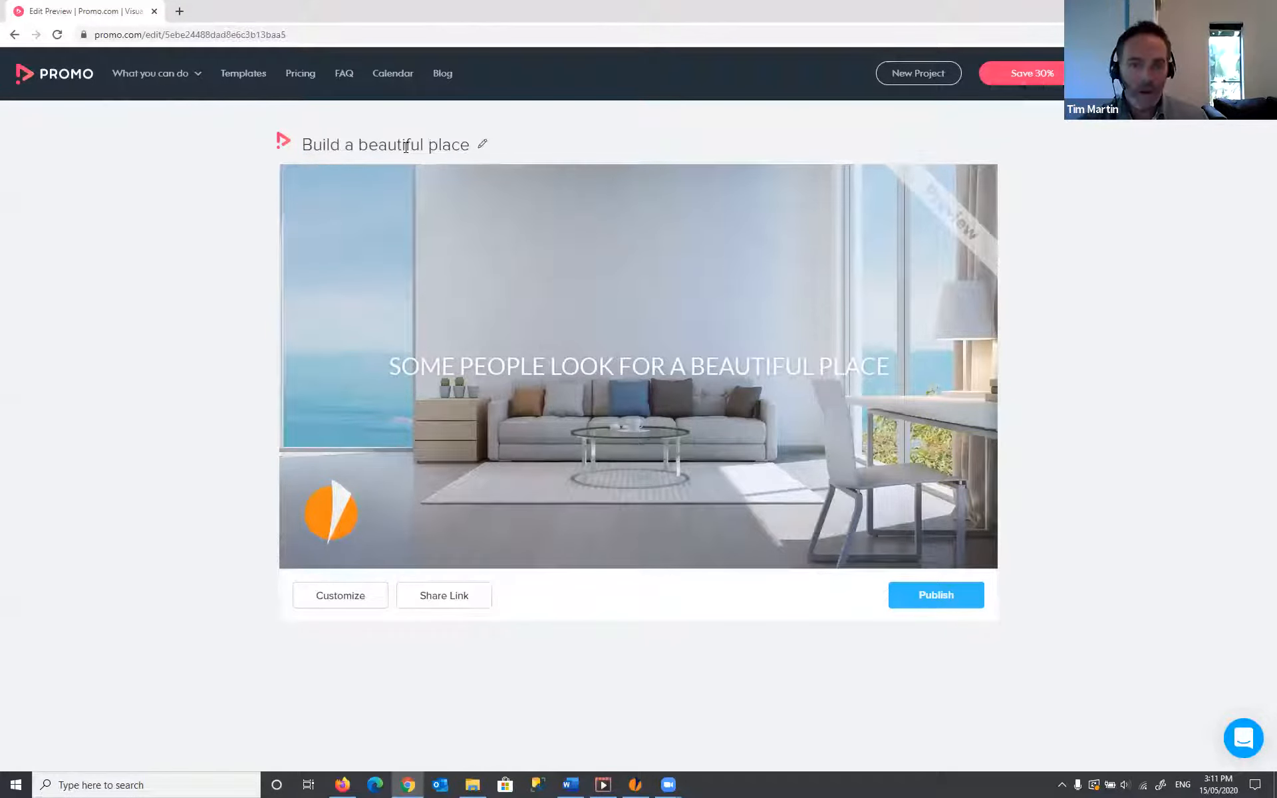
# - Prefix the title with 'Coffs Coast -' and open the publishing dialog
pyautogui.press('Return')
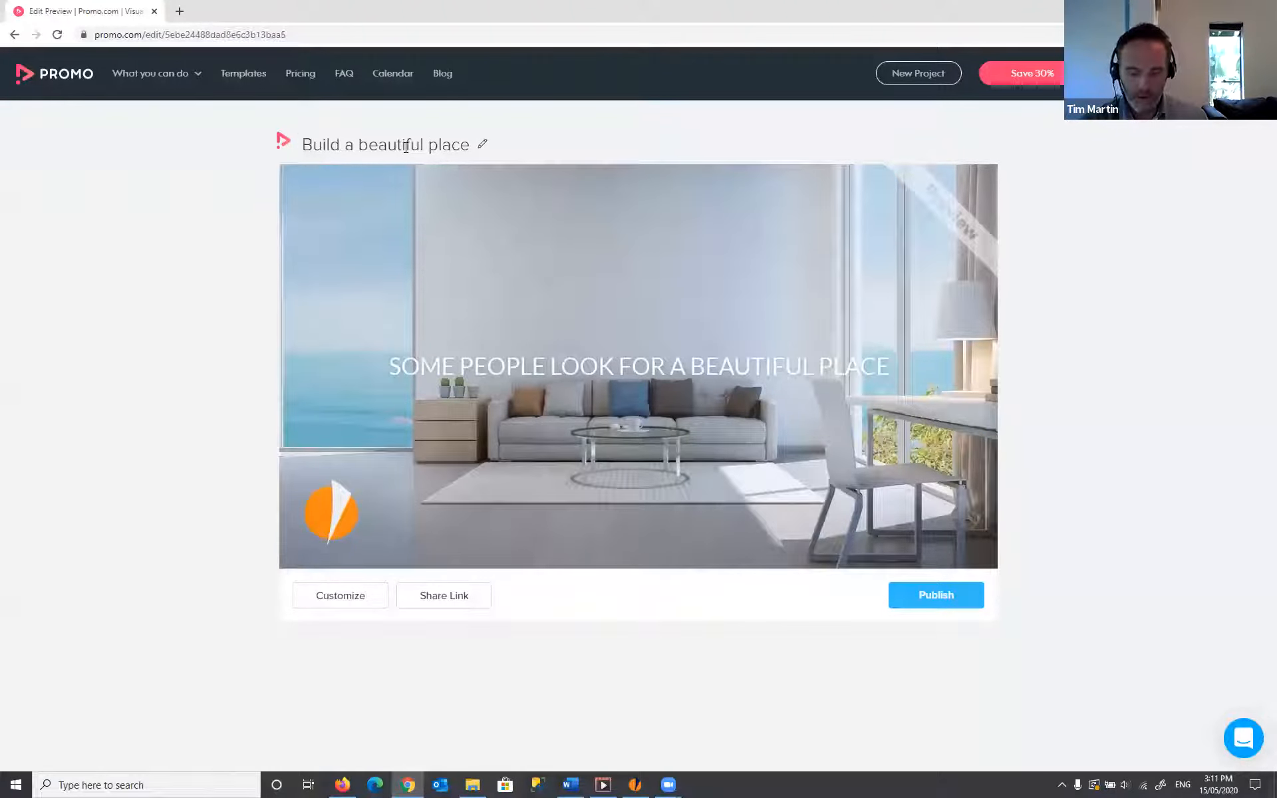
pyautogui.write('Coffs')
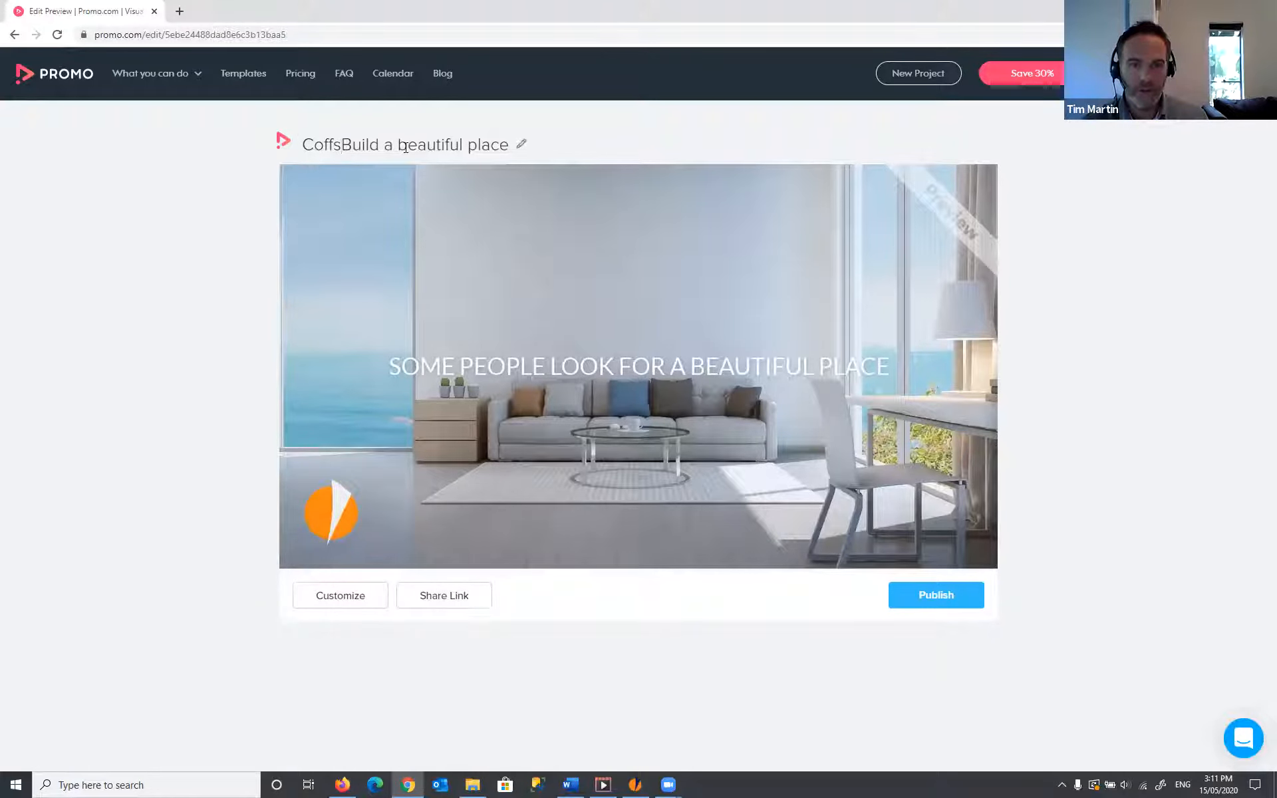
pyautogui.write(' Coast -')
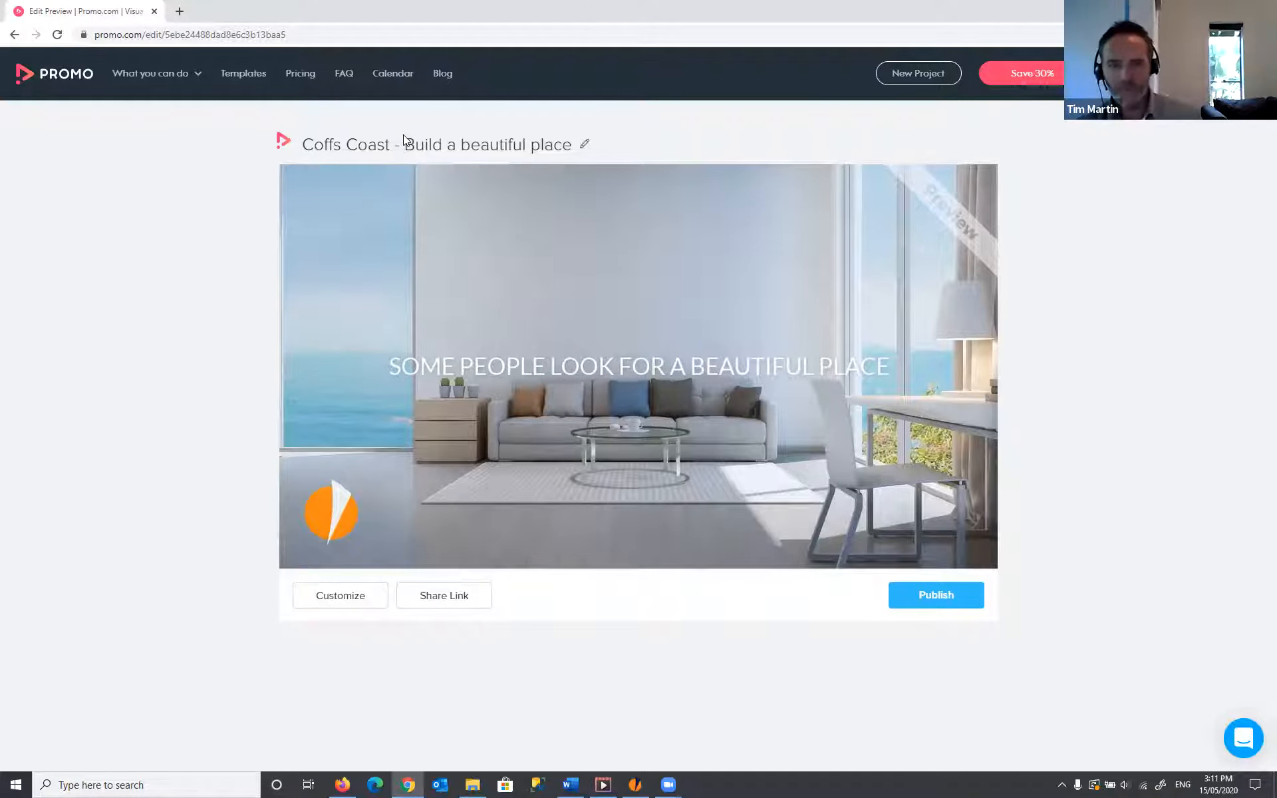
pyautogui.click(936, 597)
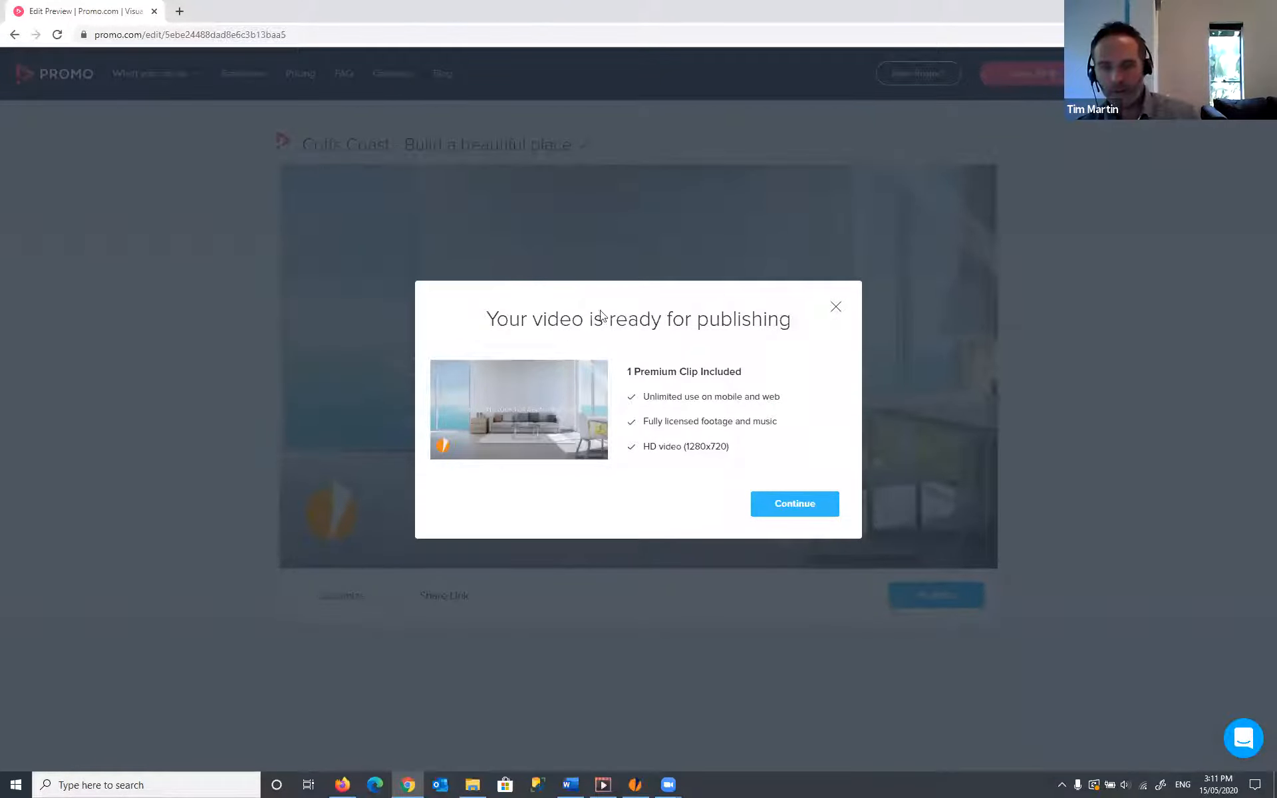
pyautogui.click(792, 505)
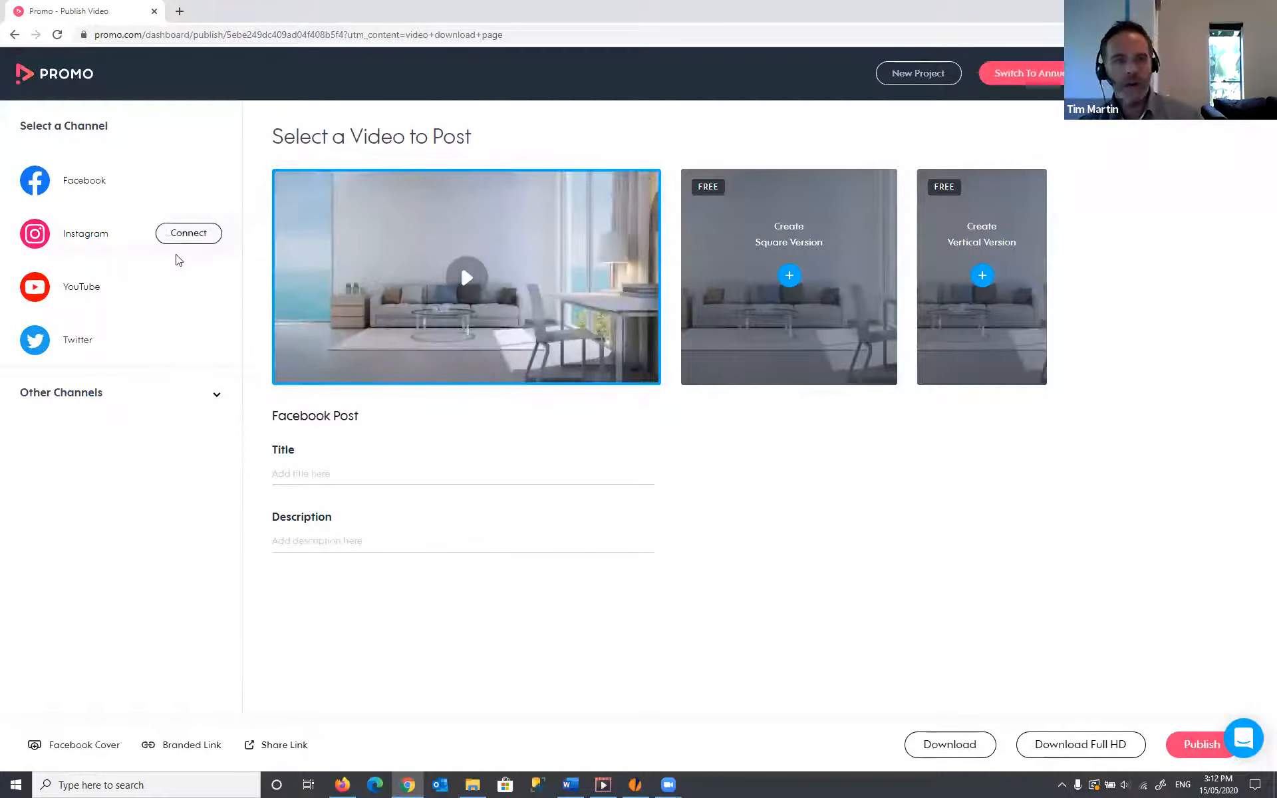
pyautogui.moveTo(93, 187)
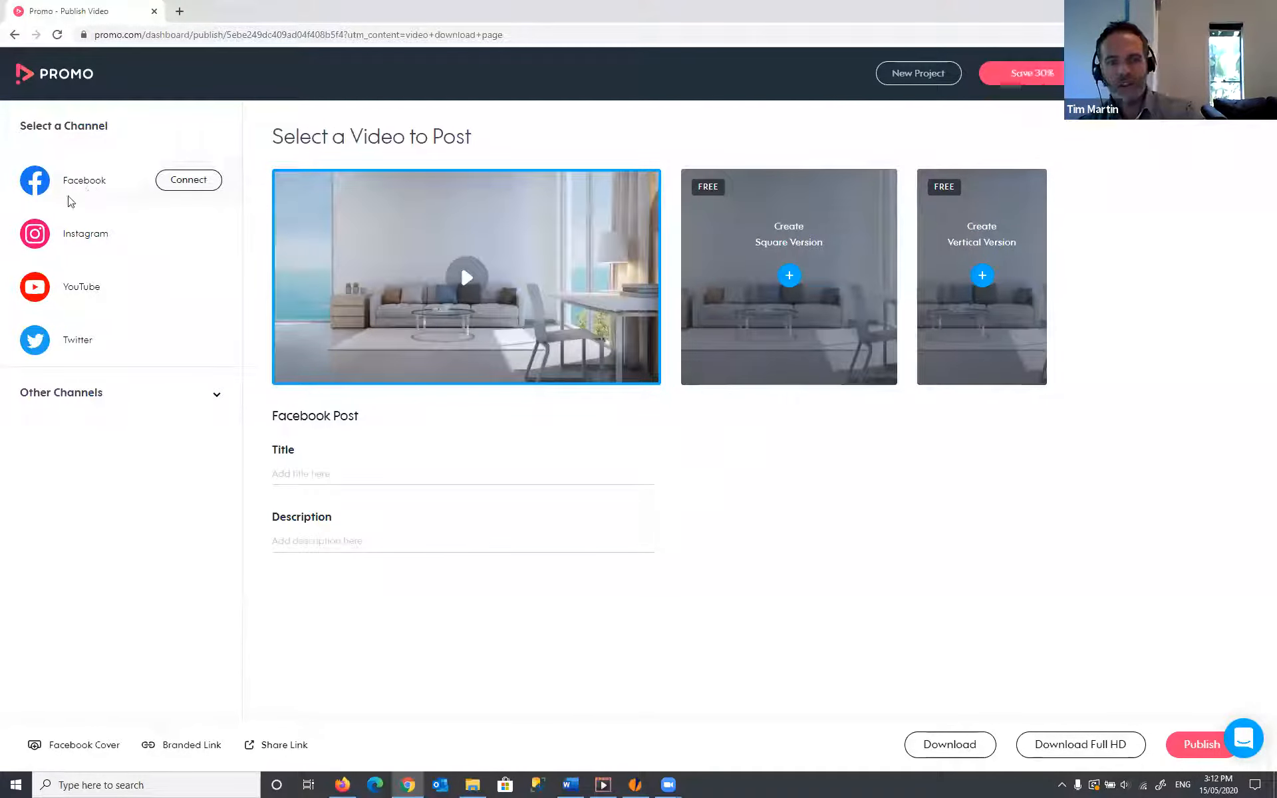
pyautogui.moveTo(88, 239)
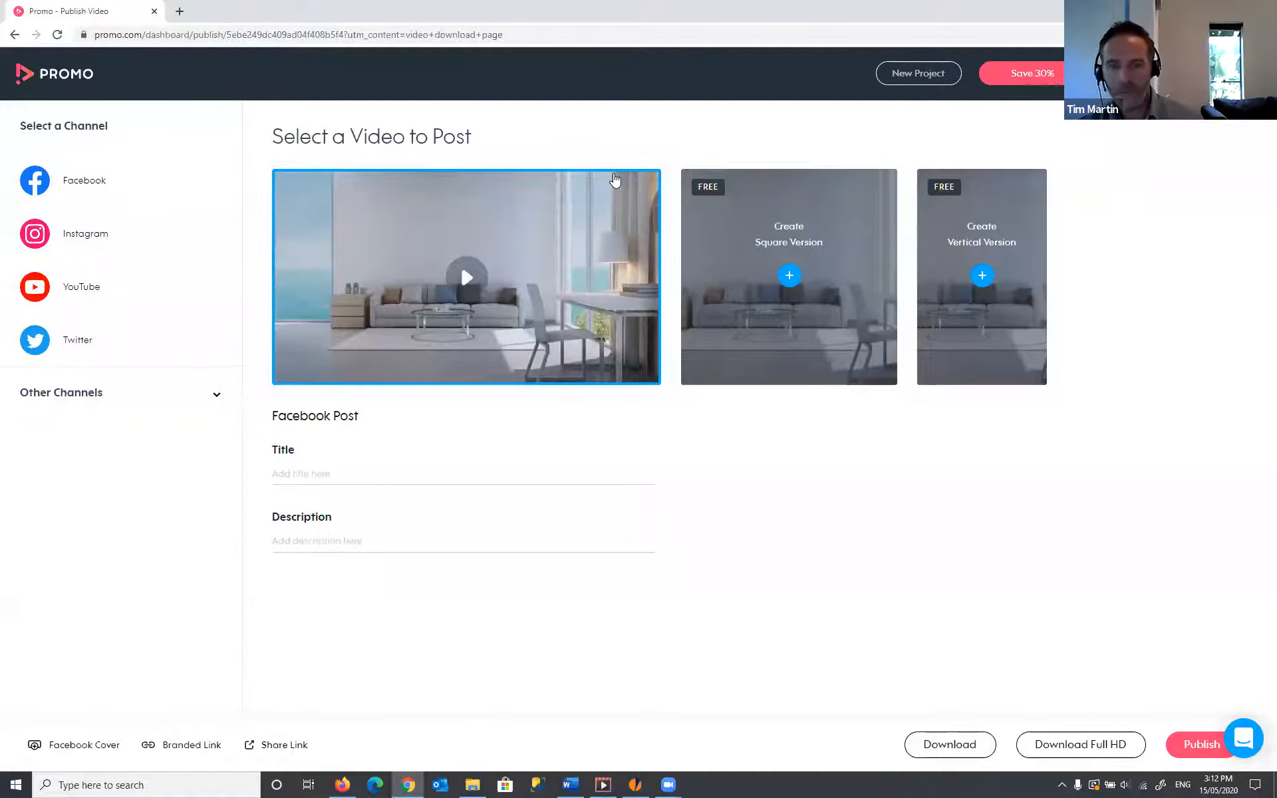
# - Download the wide promo as an .mp4, play it back to check it, then close the player
pyautogui.click(623, 199)
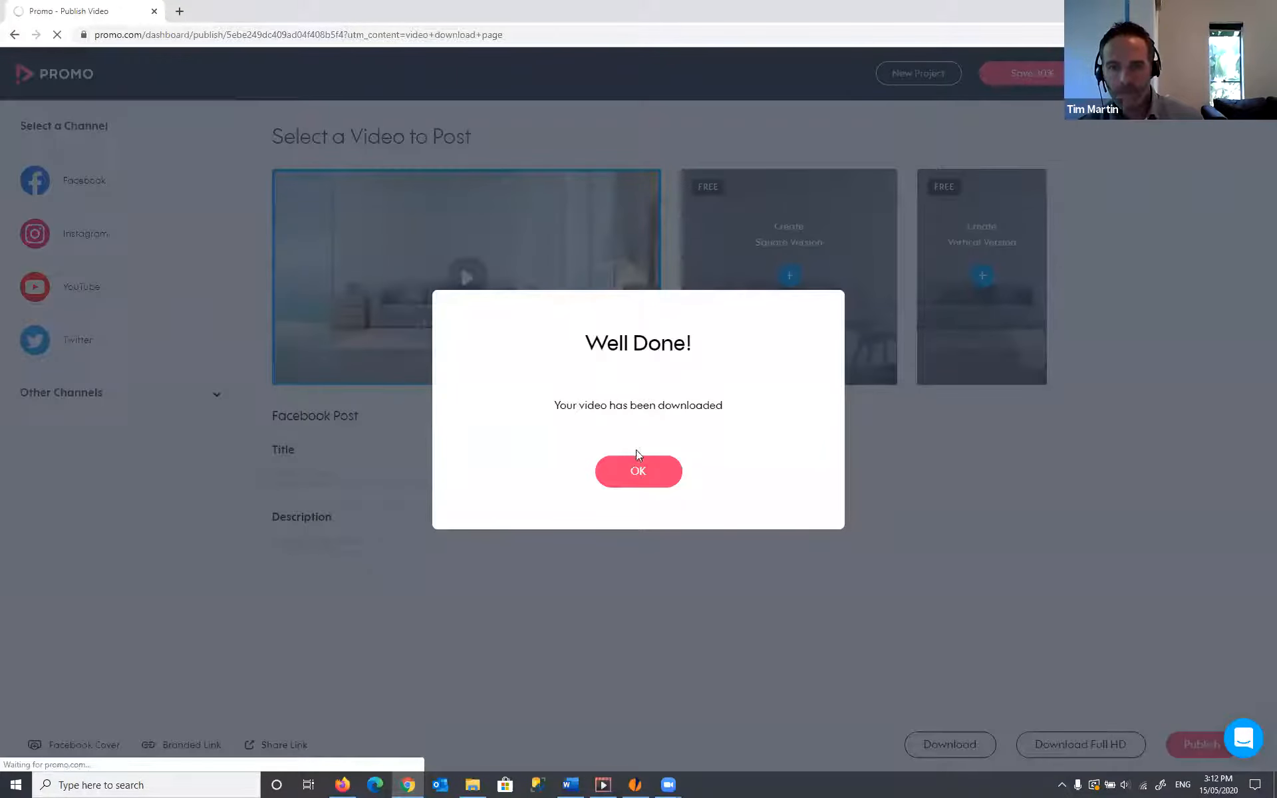
pyautogui.click(636, 470)
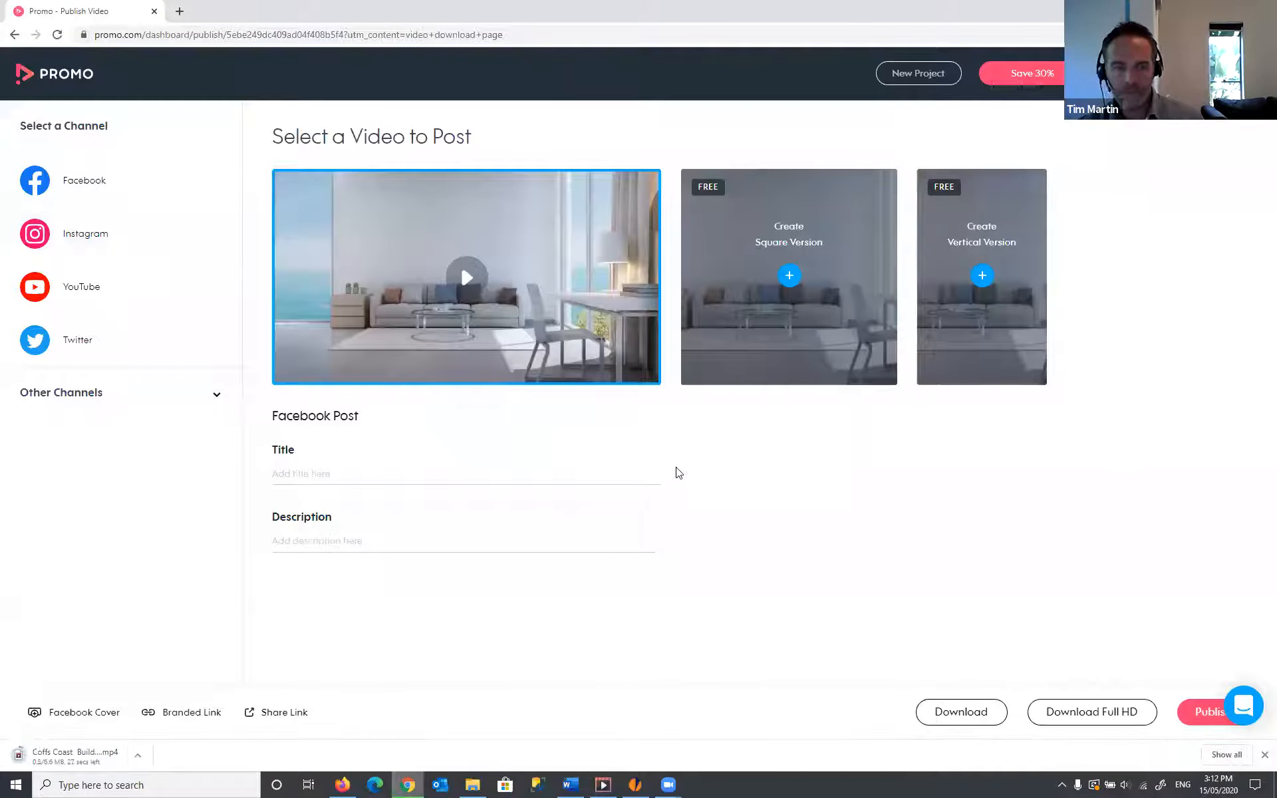
pyautogui.click(57, 764)
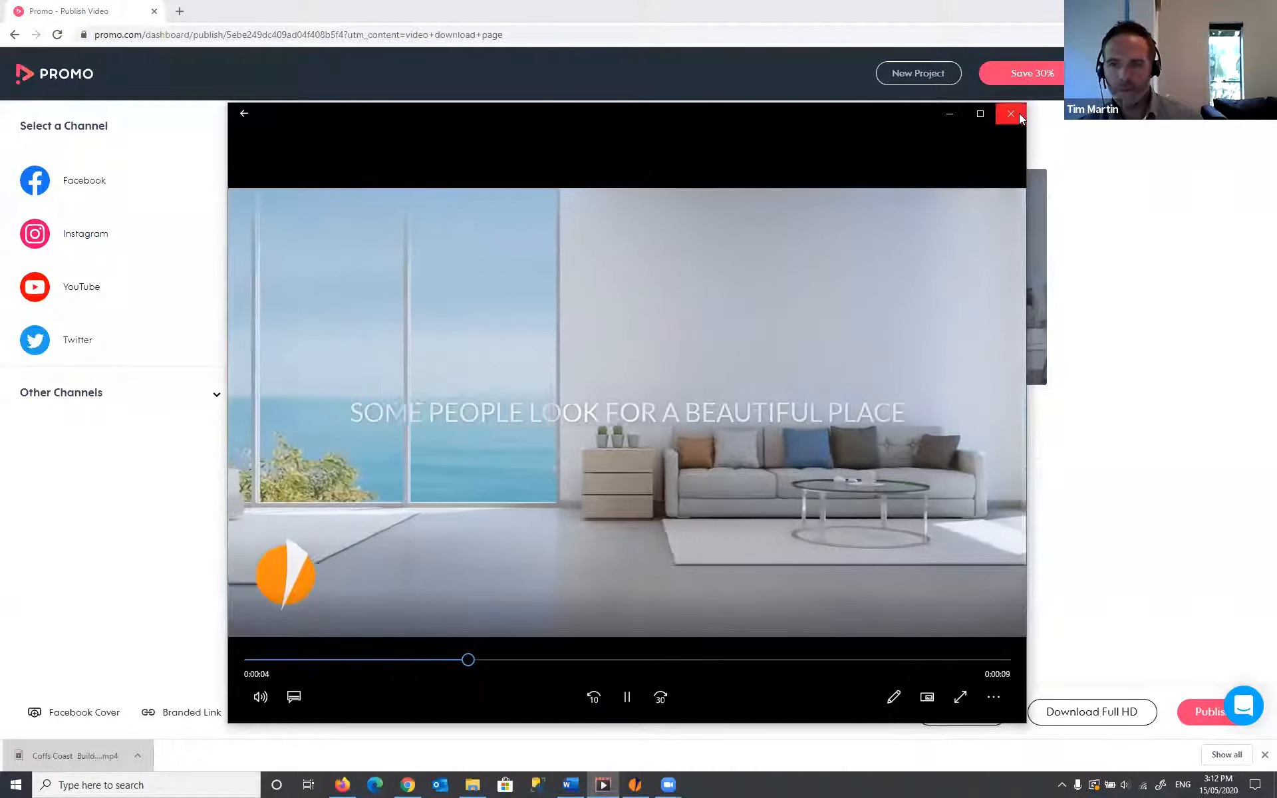
pyautogui.click(1014, 114)
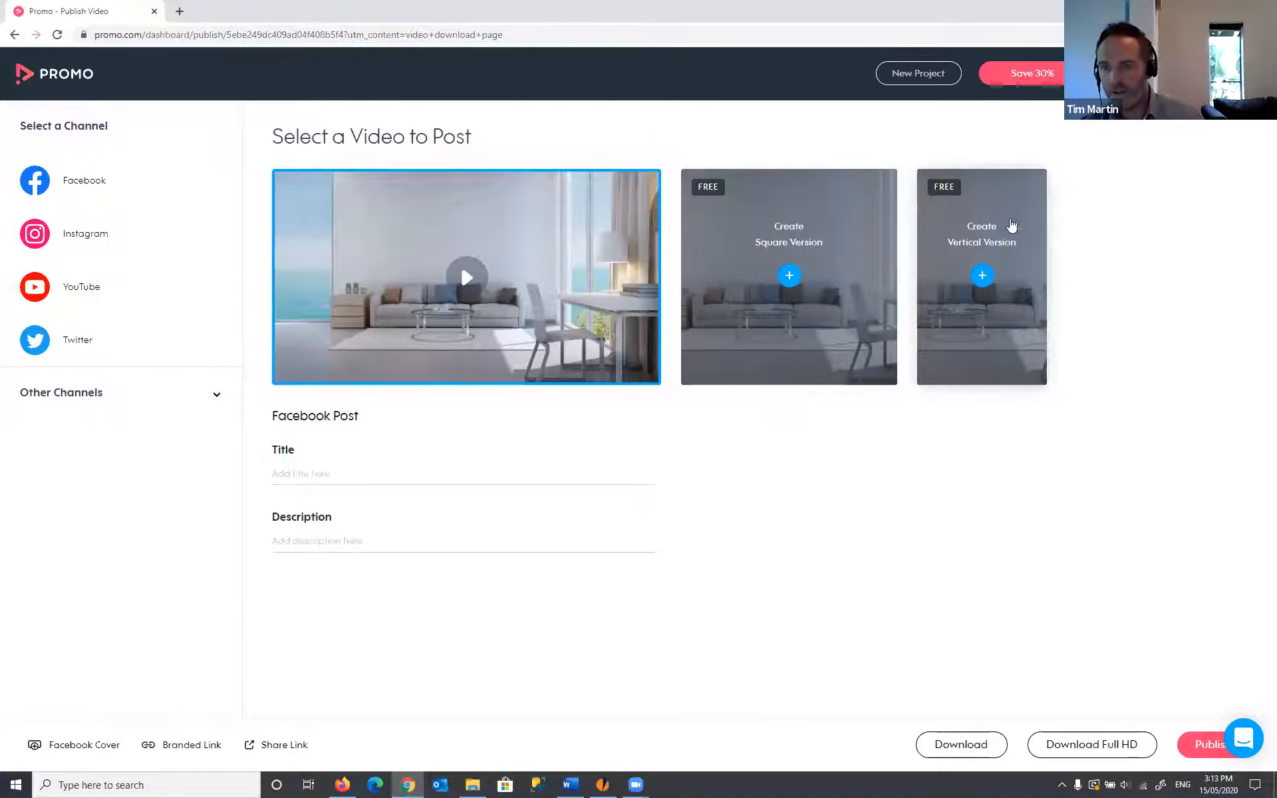
# - Create a square version of the promo and jump to its outro scene
pyautogui.click(790, 275)
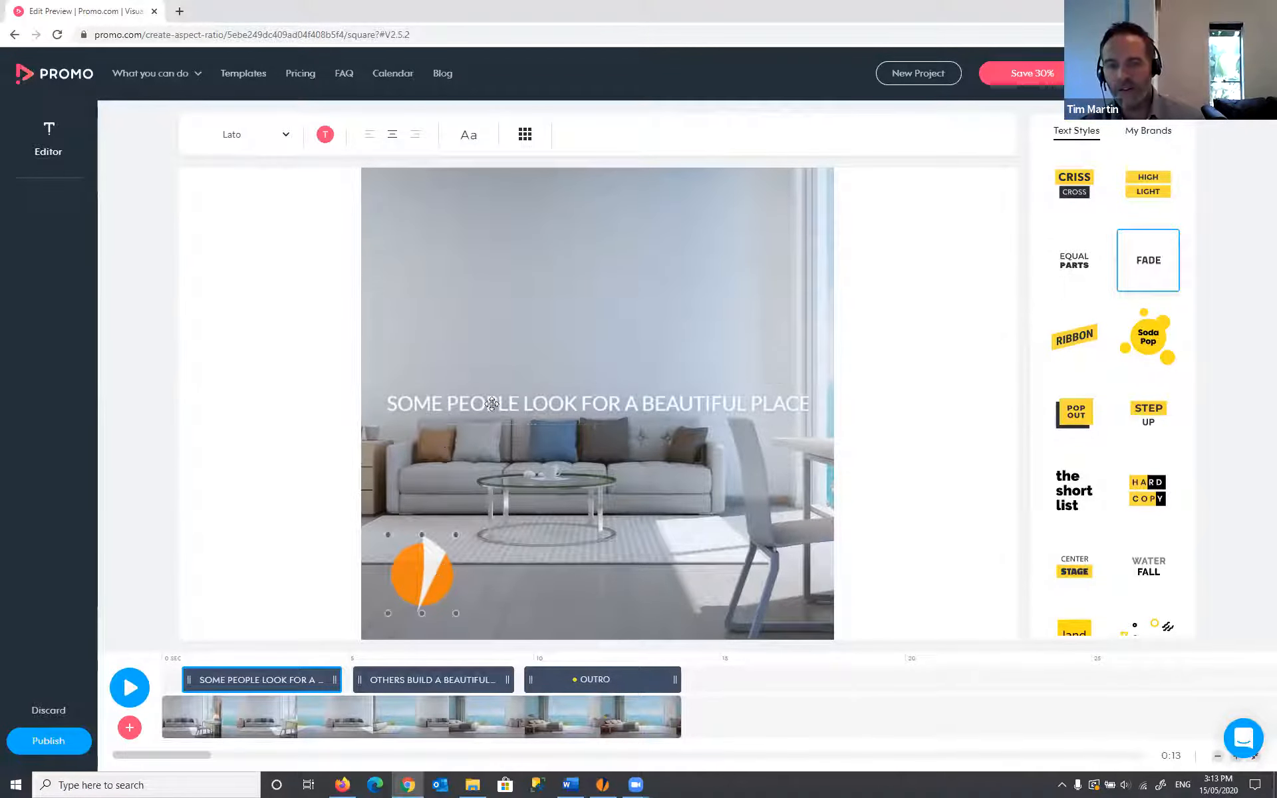
pyautogui.click(484, 678)
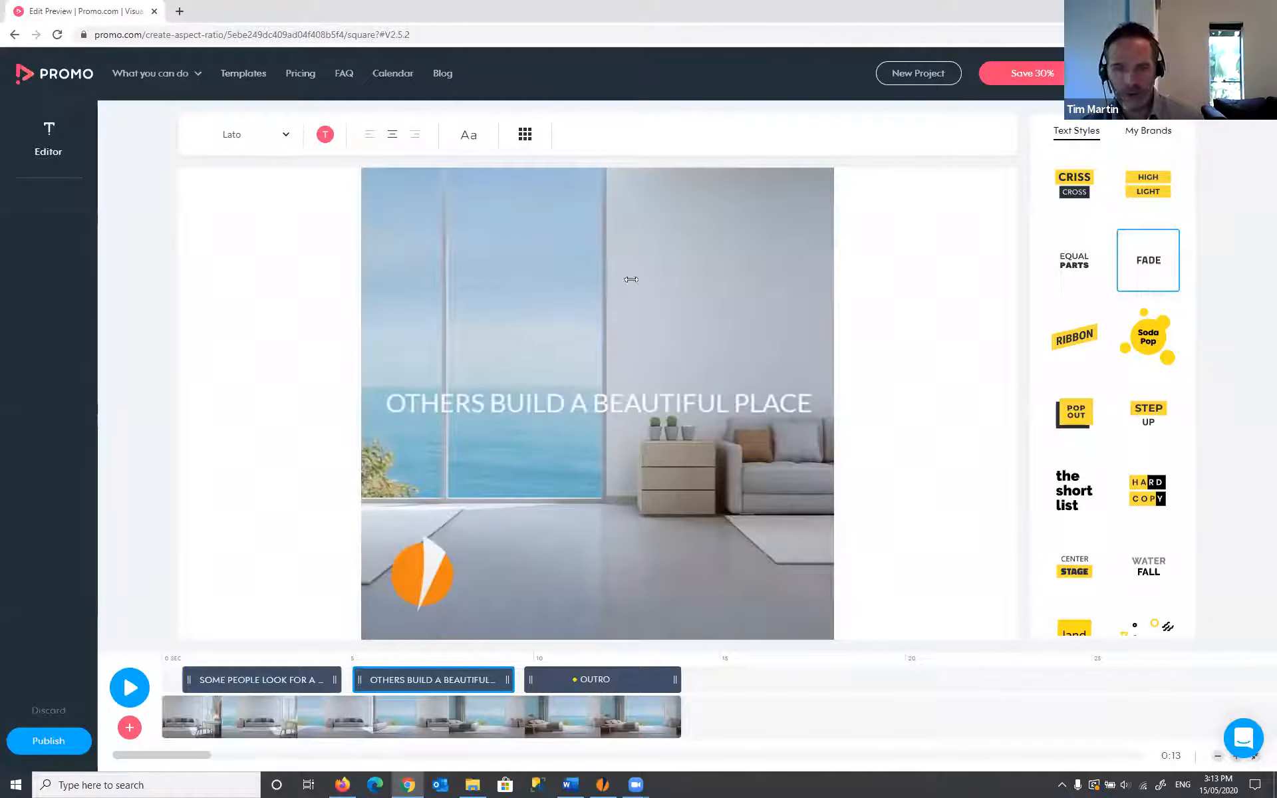
pyautogui.click(627, 683)
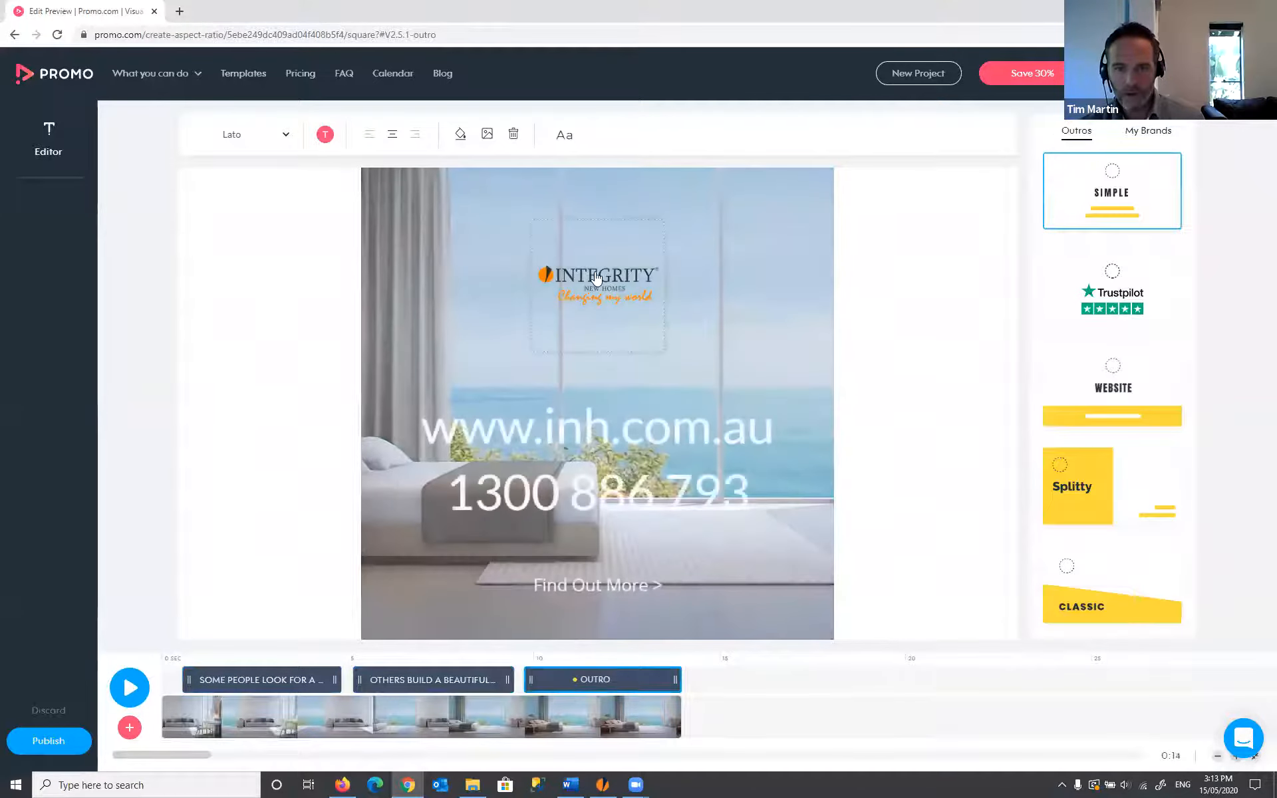
# - Enlarge the outro's Integrity logo, move it lower, and publish the square version
pyautogui.click(648, 332)
pyautogui.moveTo(683, 375); pyautogui.dragTo(974, 602)
pyautogui.moveTo(671, 281); pyautogui.dragTo(677, 312)
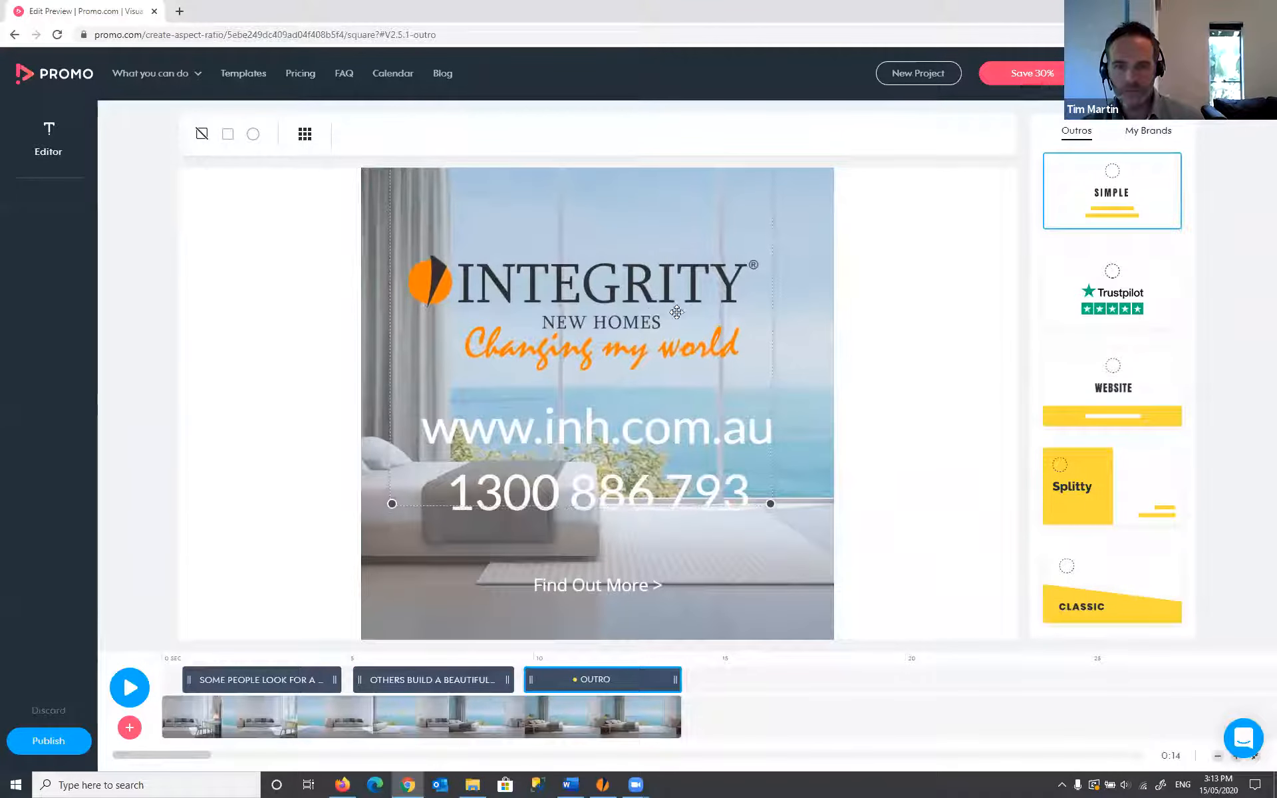
pyautogui.click(886, 392)
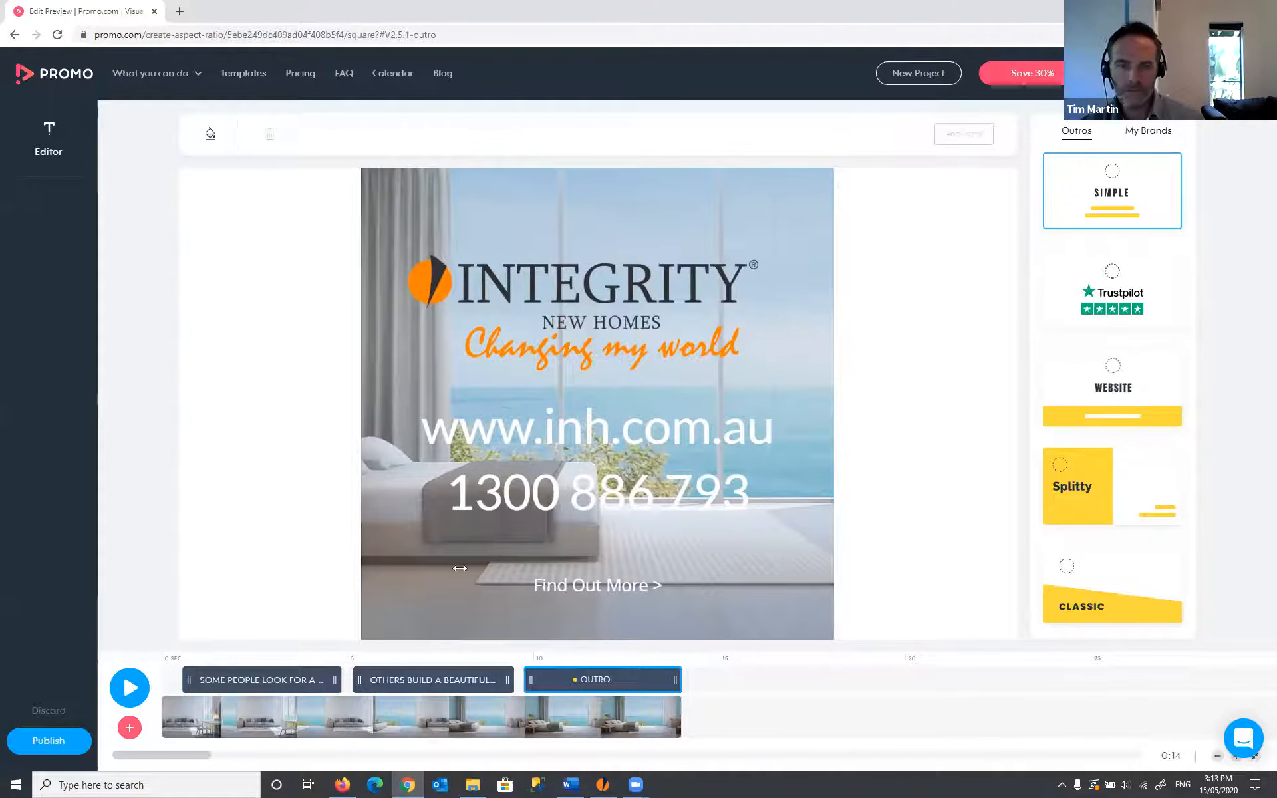
pyautogui.moveTo(202, 674)
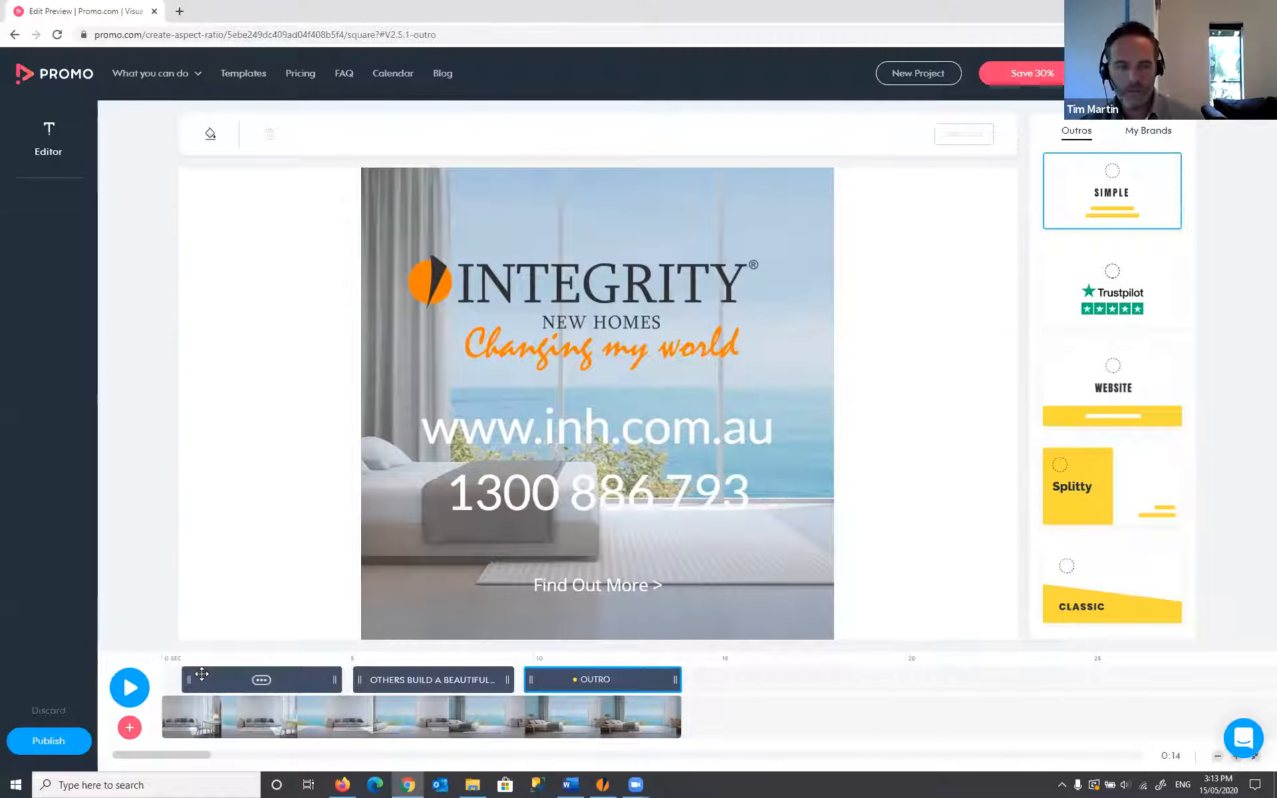
pyautogui.click(47, 741)
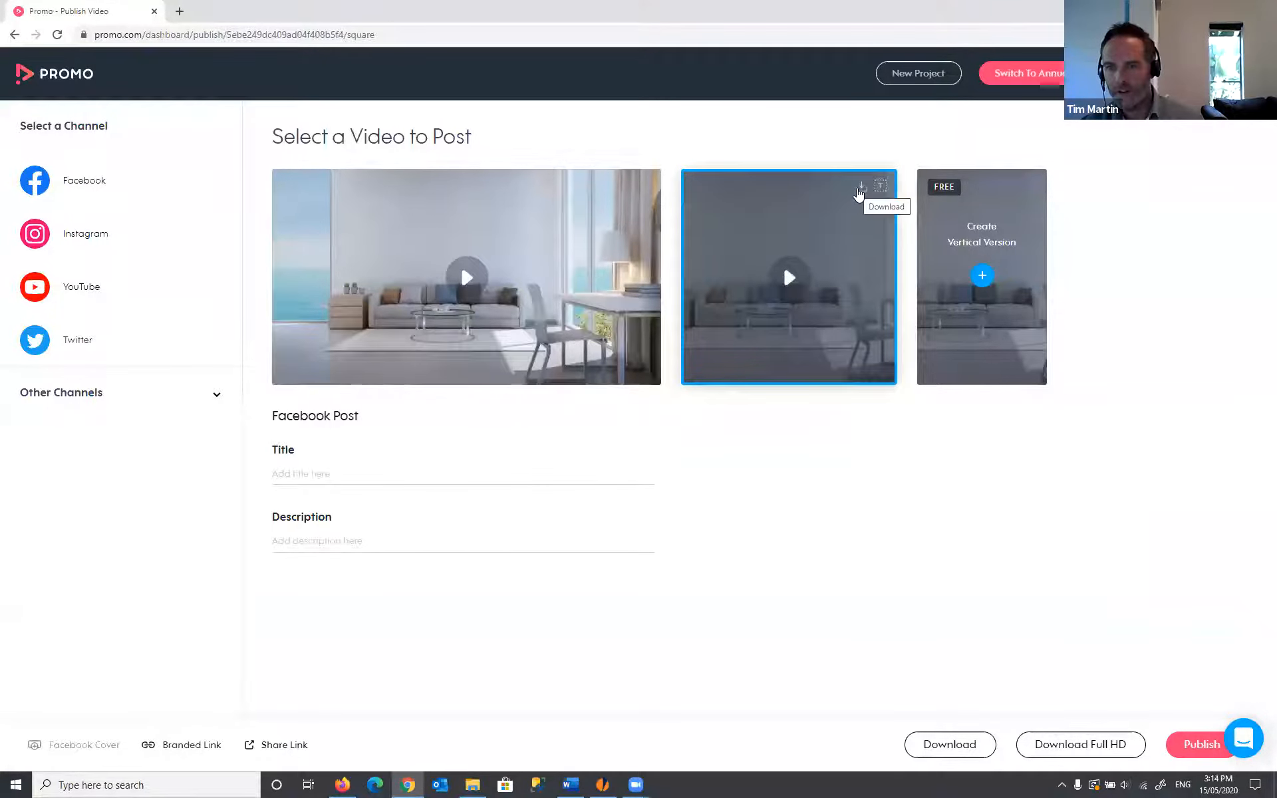
# - Download the square video and create a vertical version of the promo
pyautogui.click(860, 188)
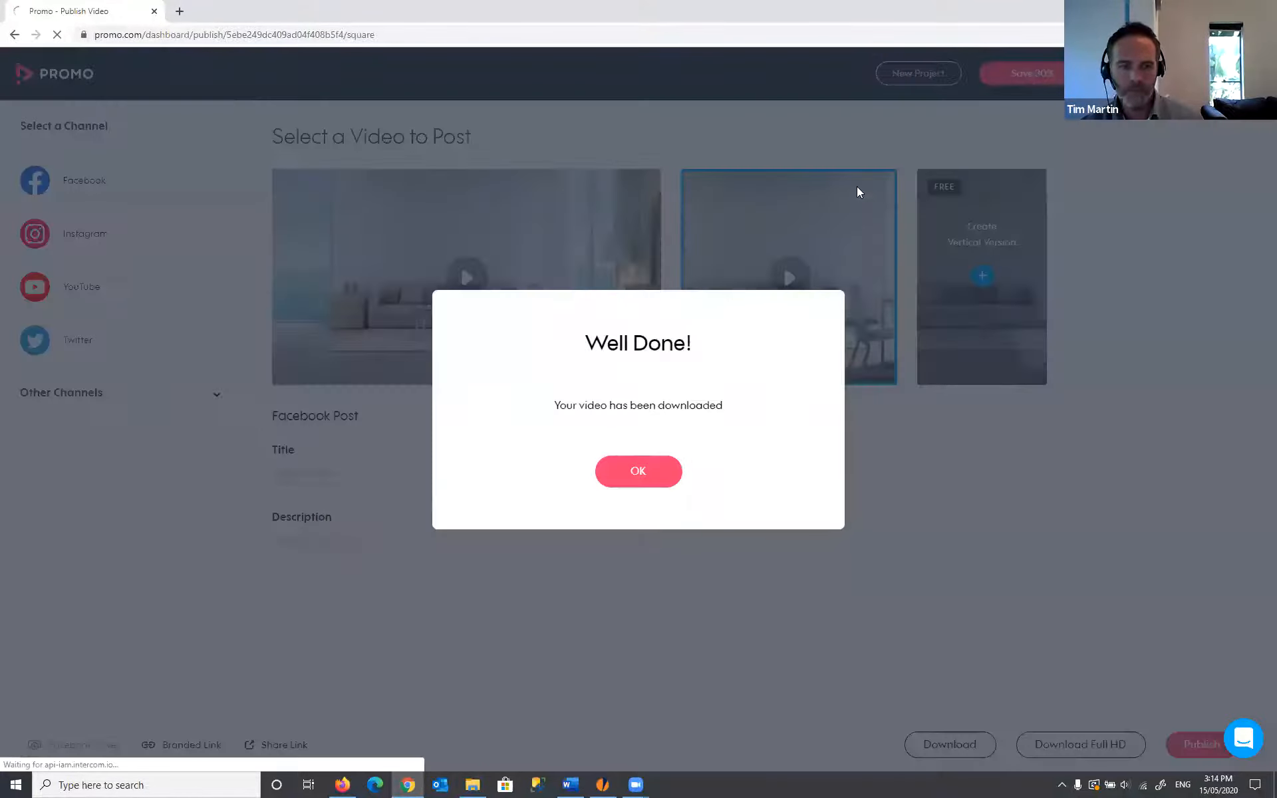
pyautogui.click(632, 476)
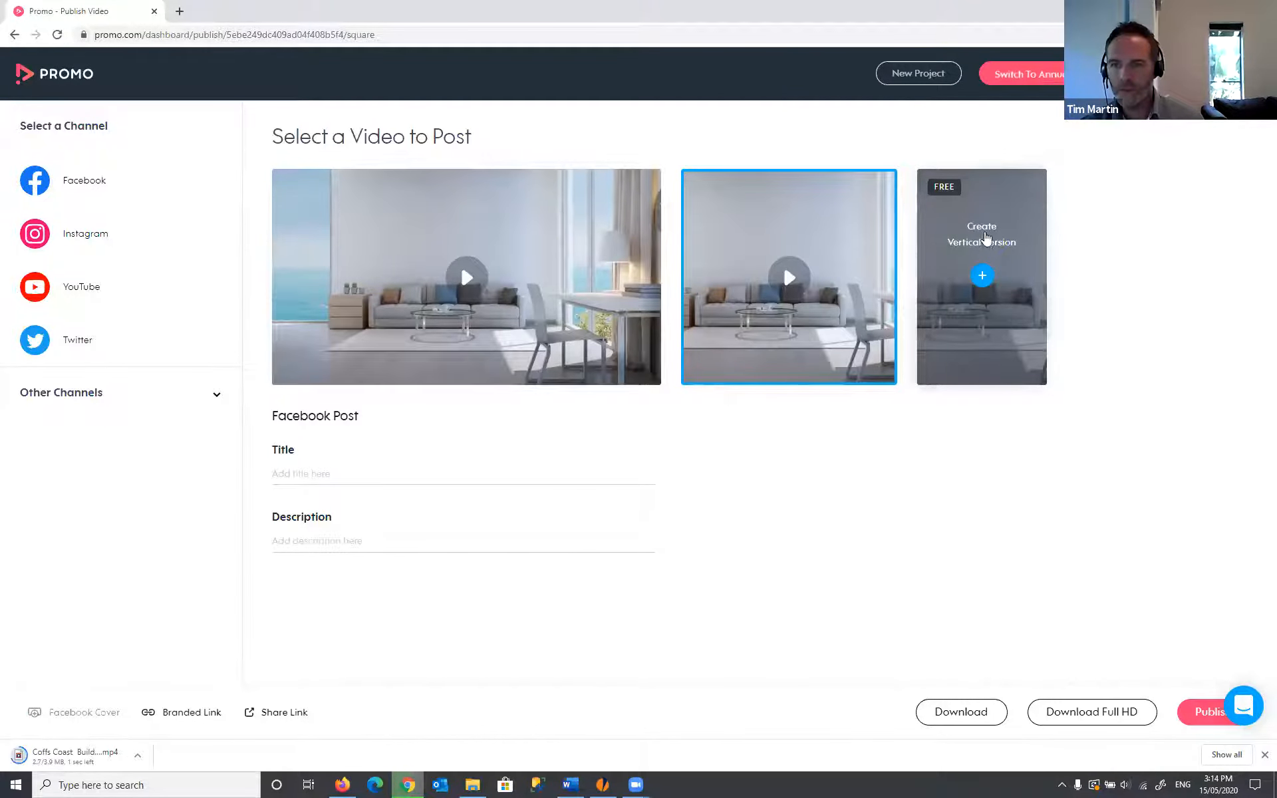
pyautogui.click(982, 276)
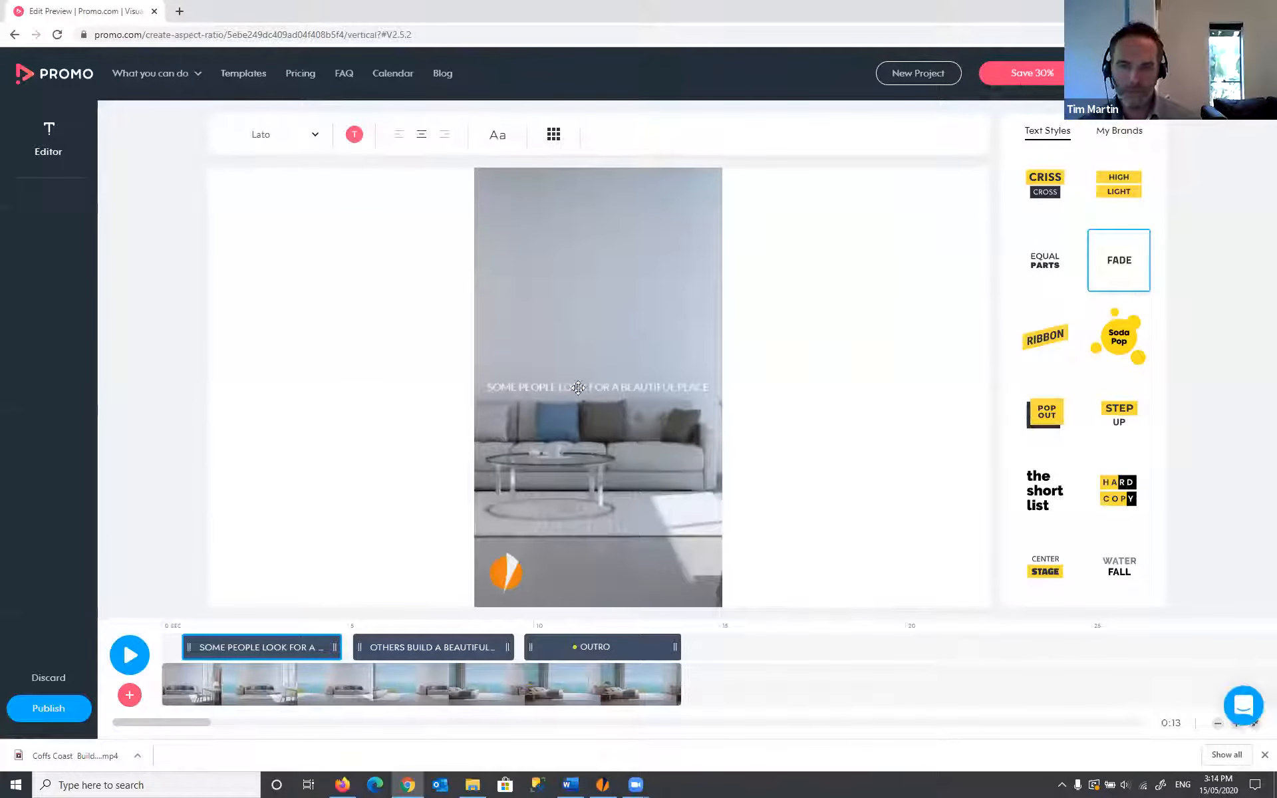
# - Break the first caption into two lines before 'FOR'
pyautogui.click(605, 387)
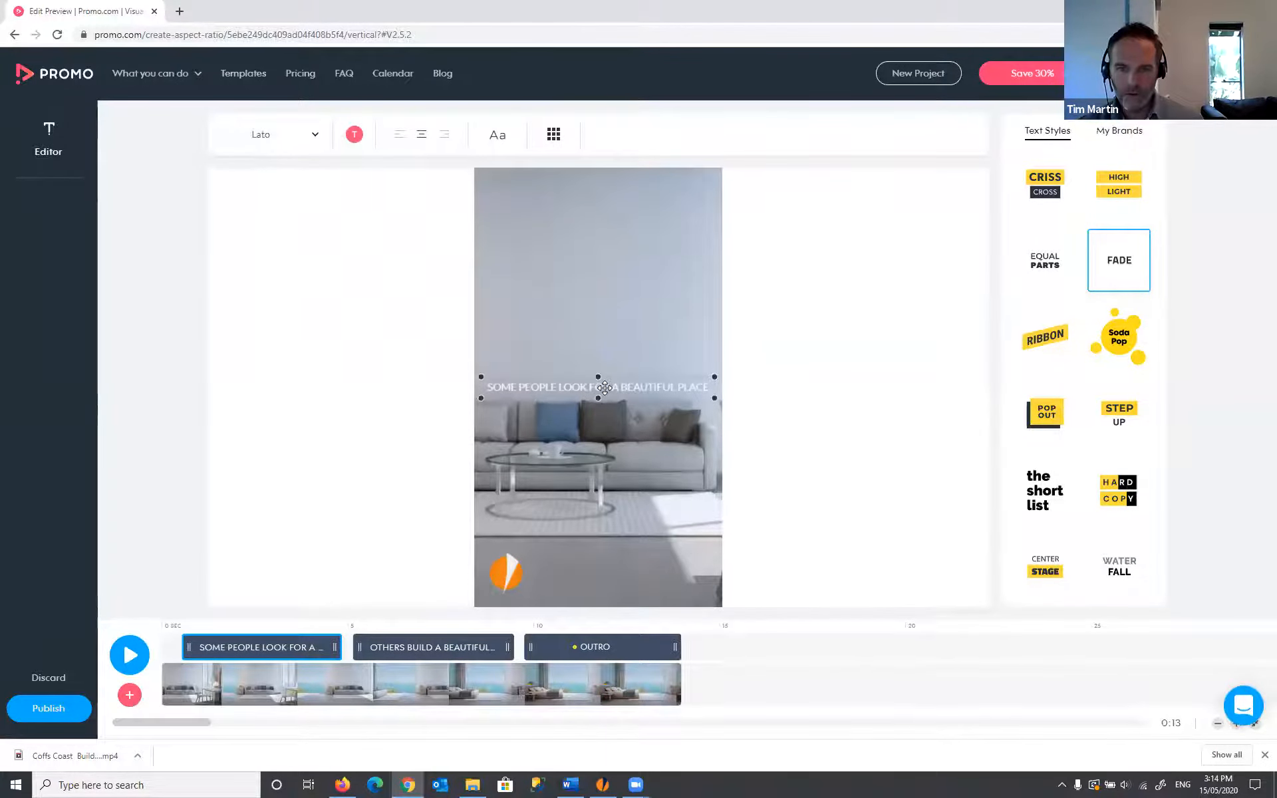
pyautogui.click(604, 387)
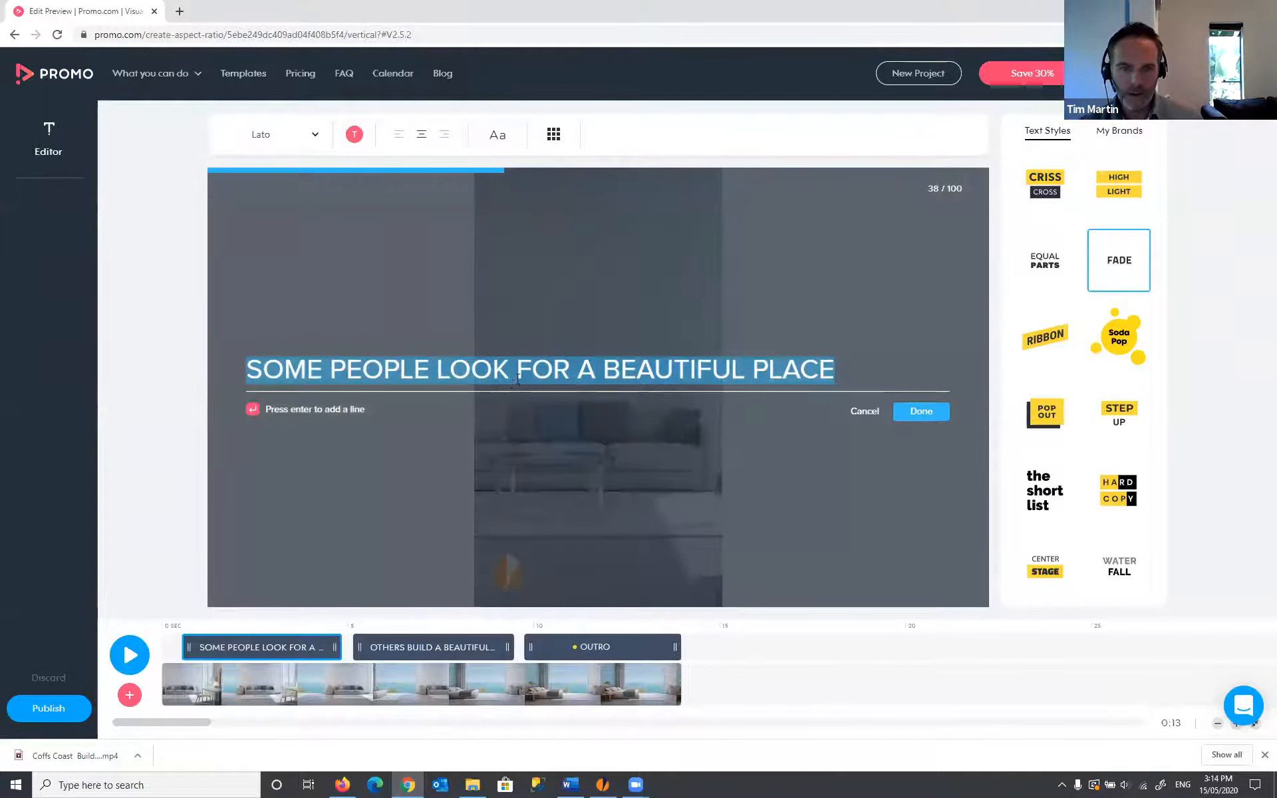
pyautogui.click(526, 367)
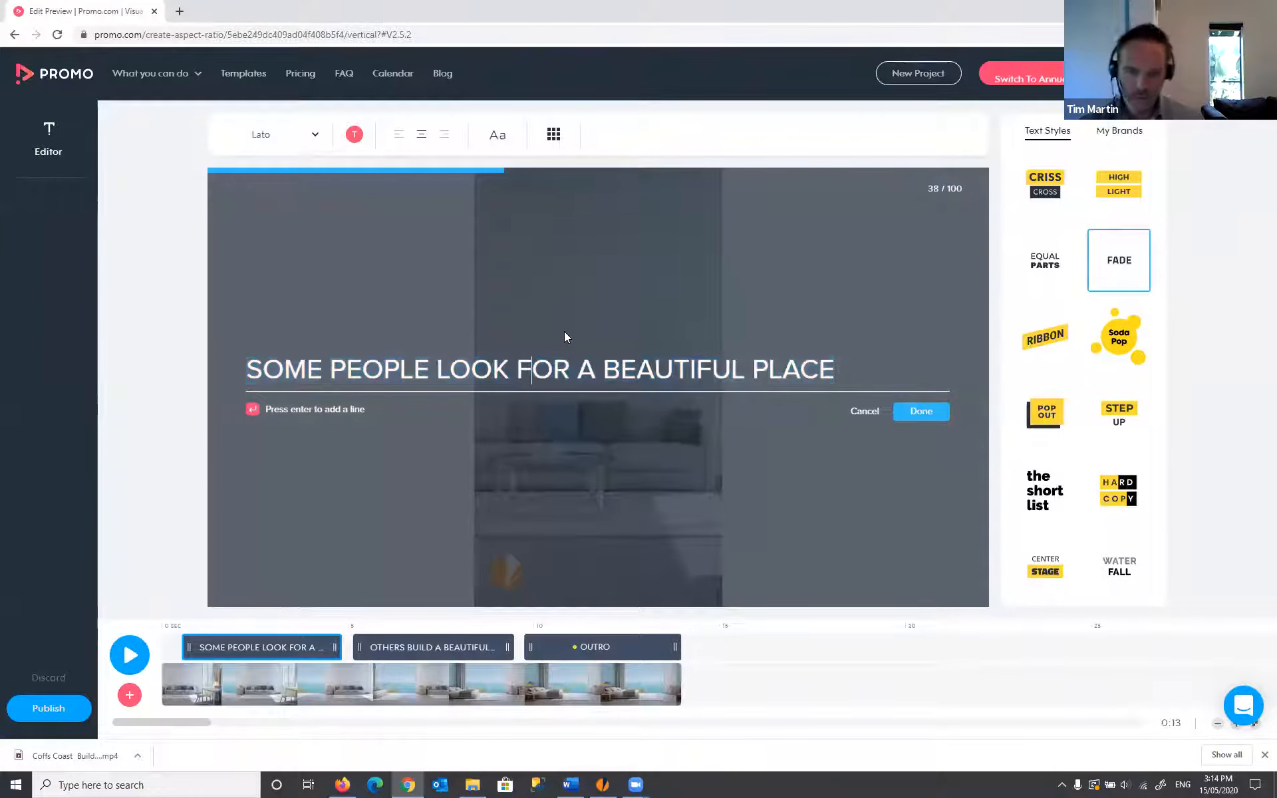
pyautogui.press('Return')
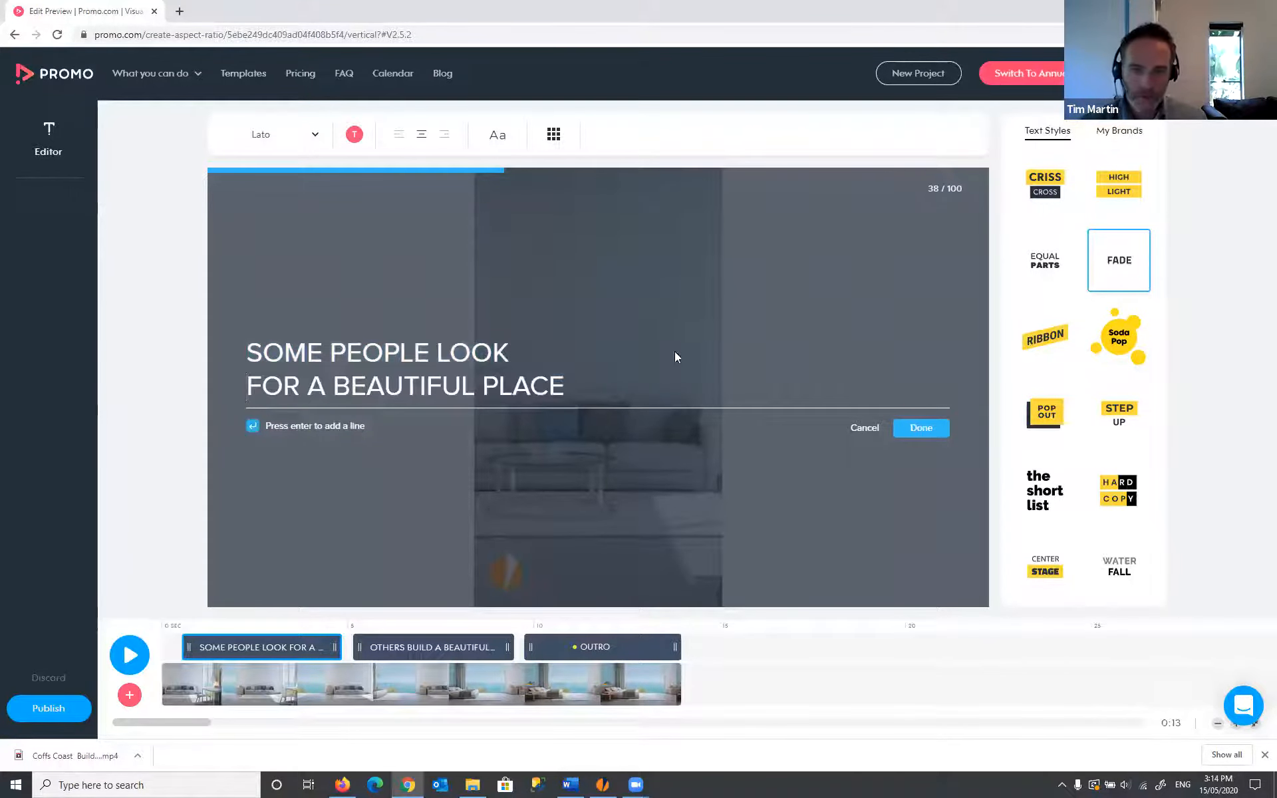
pyautogui.click(933, 431)
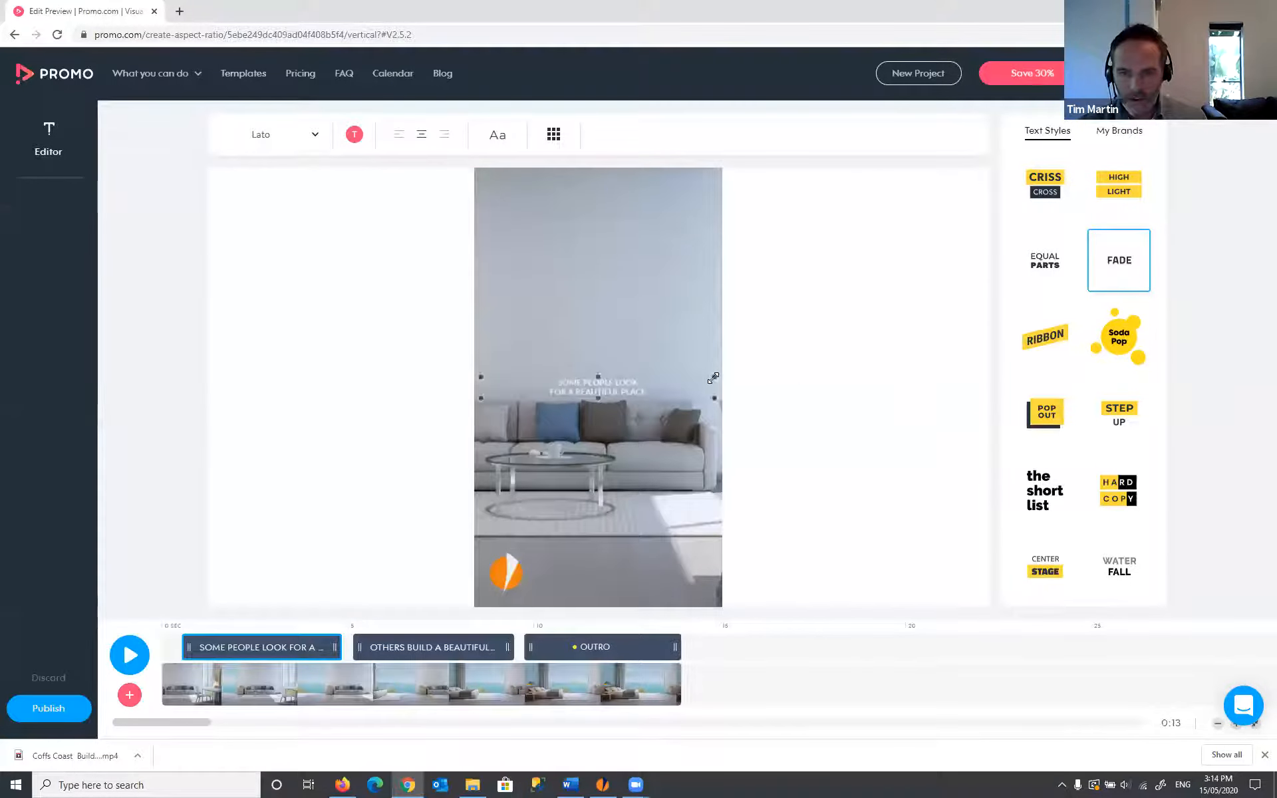
# - Make the first caption much larger and centre it in the vertical frame
pyautogui.moveTo(712, 374)
pyautogui.mouseDown()
pyautogui.moveTo(705, 319)
pyautogui.moveTo(672, 357)
pyautogui.moveTo(683, 342)
pyautogui.moveTo(694, 363)
pyautogui.mouseUp()
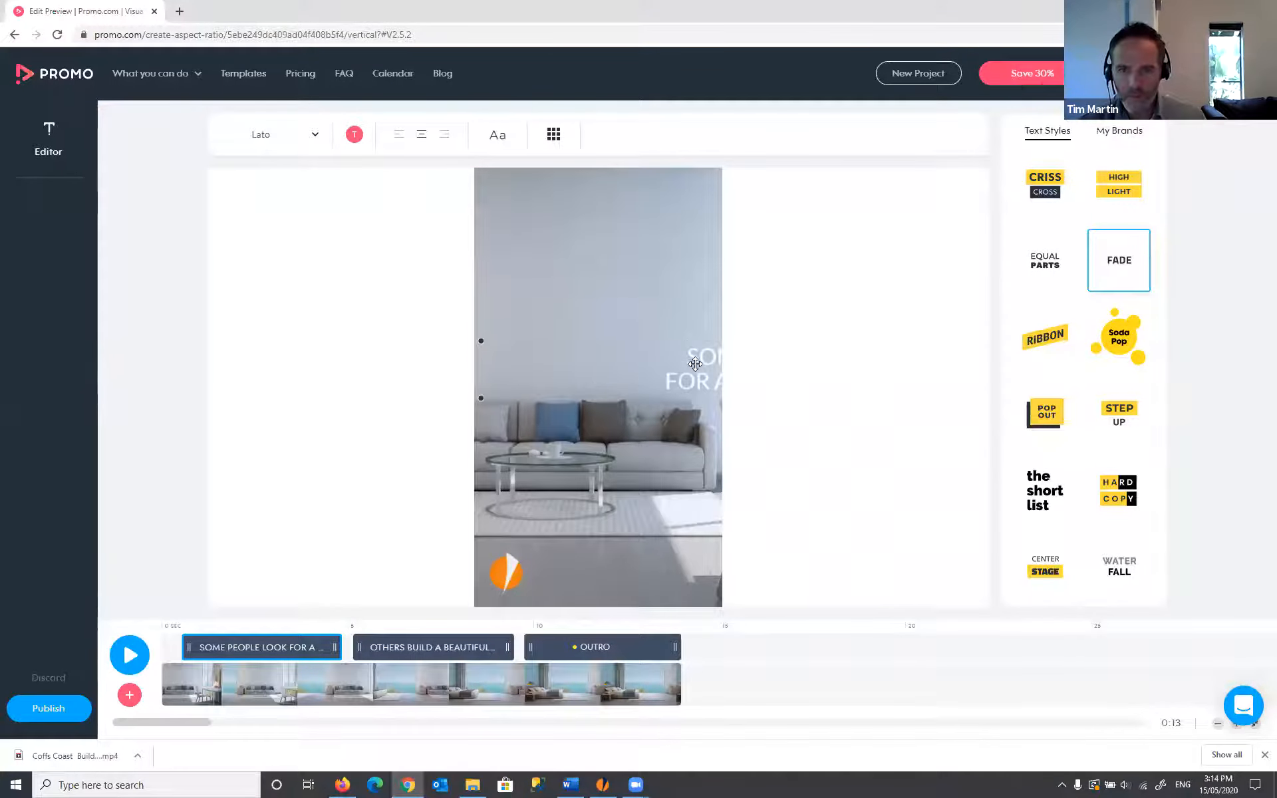
pyautogui.moveTo(617, 373); pyautogui.dragTo(524, 392)
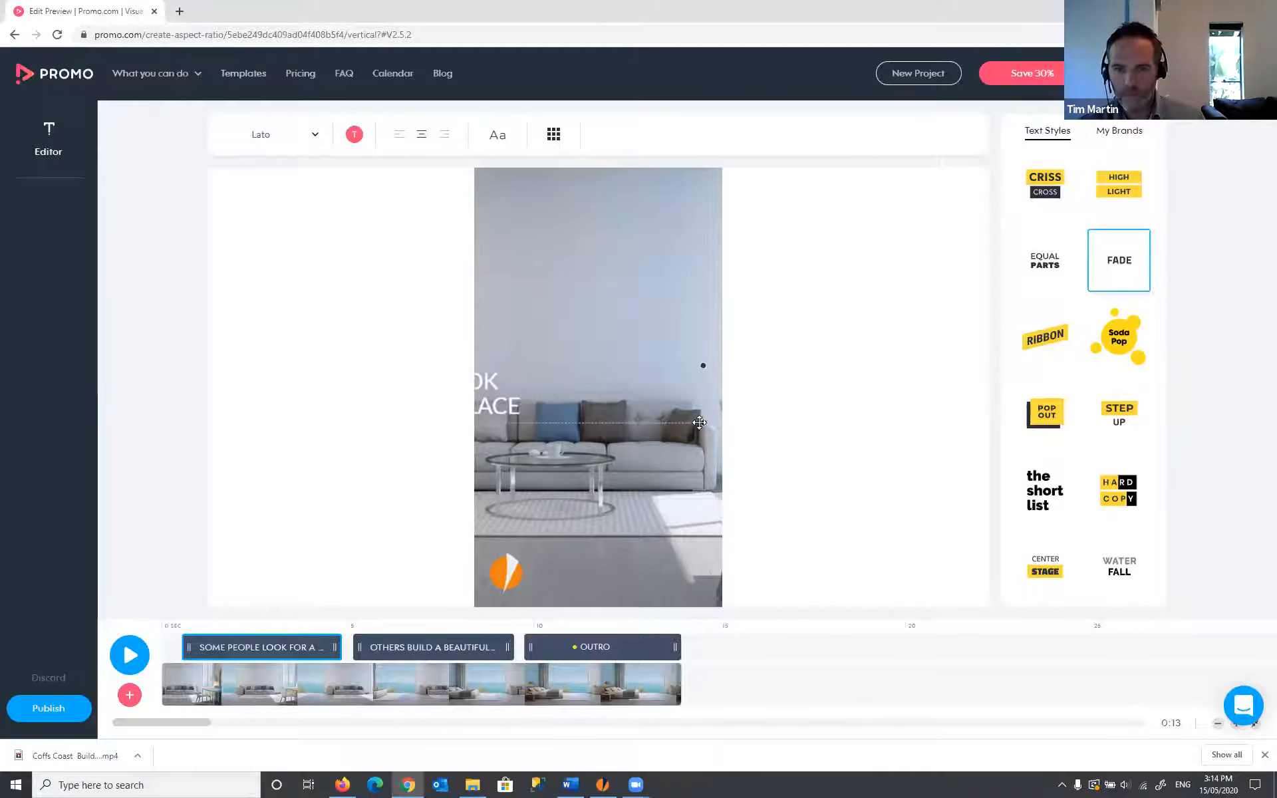
pyautogui.moveTo(700, 422); pyautogui.dragTo(681, 416)
pyautogui.moveTo(557, 393); pyautogui.dragTo(791, 357)
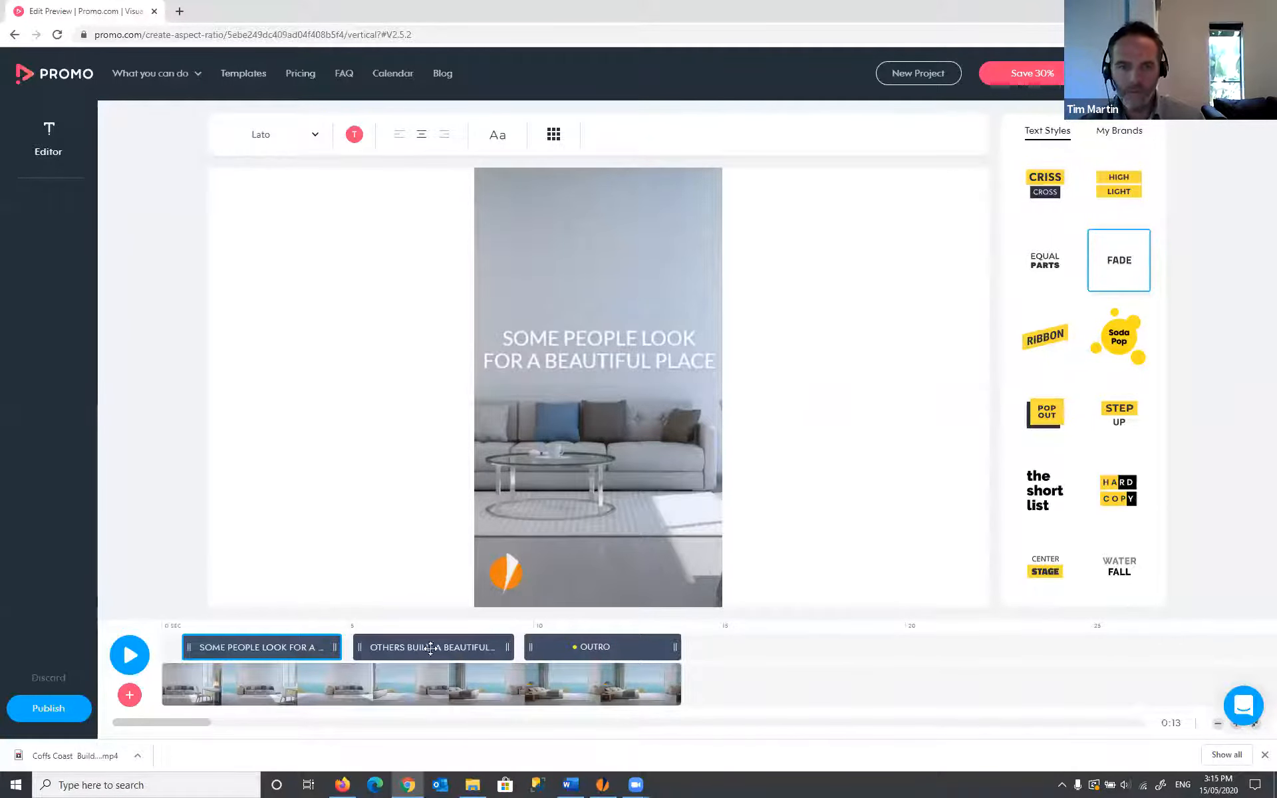
# - Break the second clip's caption into two lines before 'BEAUTIFUL'
pyautogui.click(486, 650)
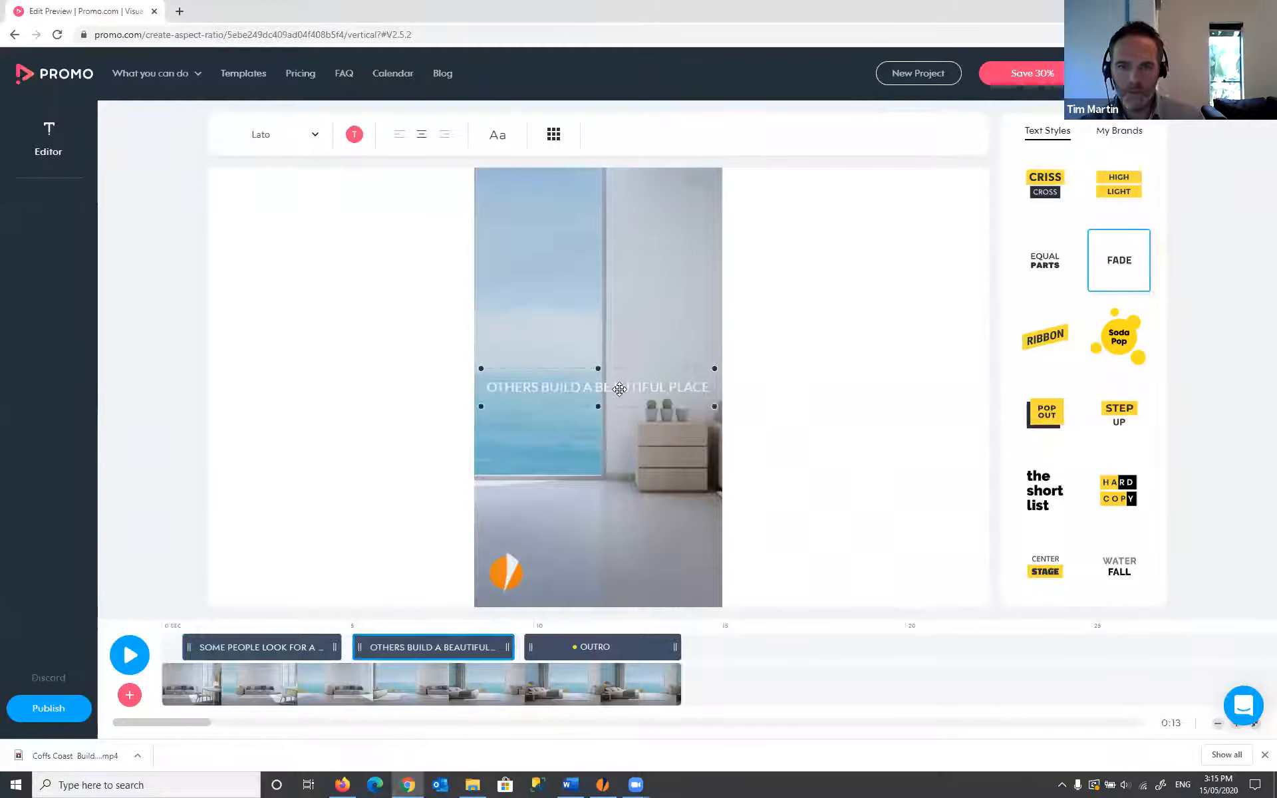
pyautogui.click(602, 387)
pyautogui.click(471, 370)
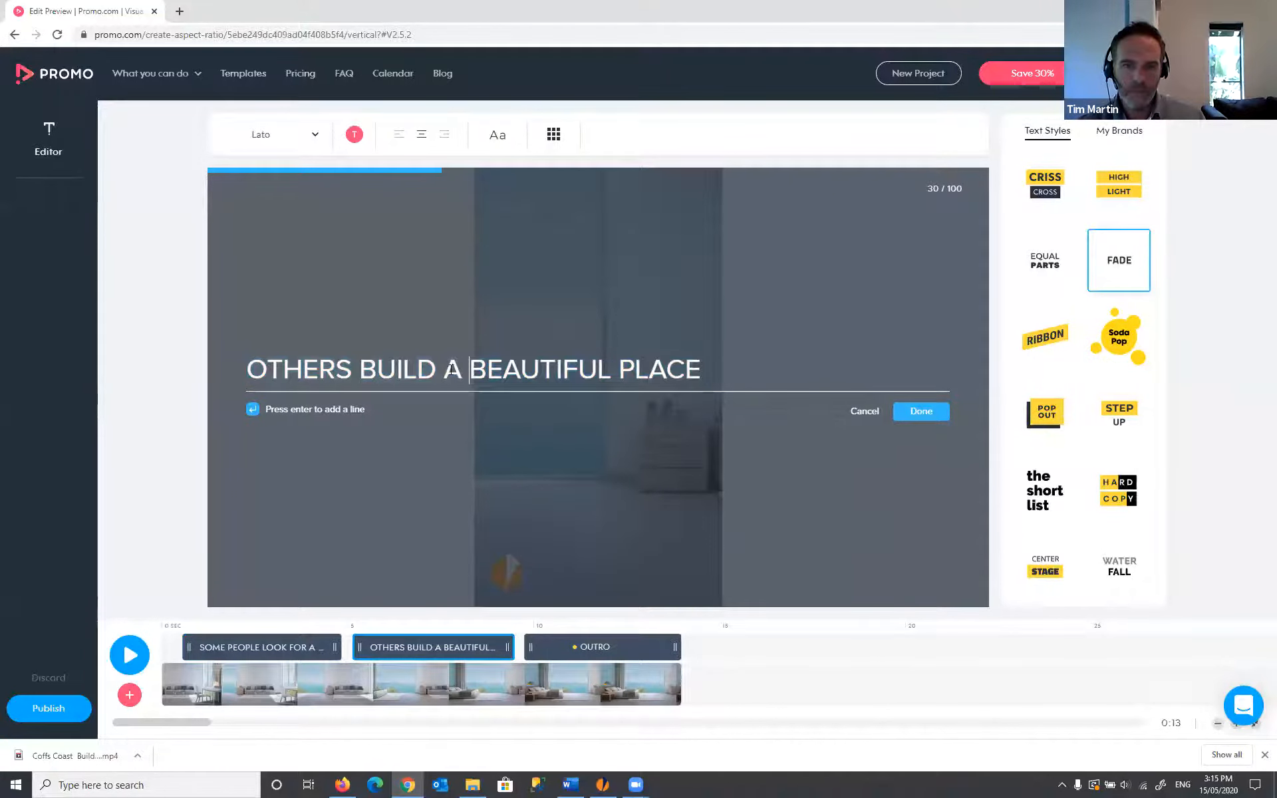
pyautogui.press('Return')
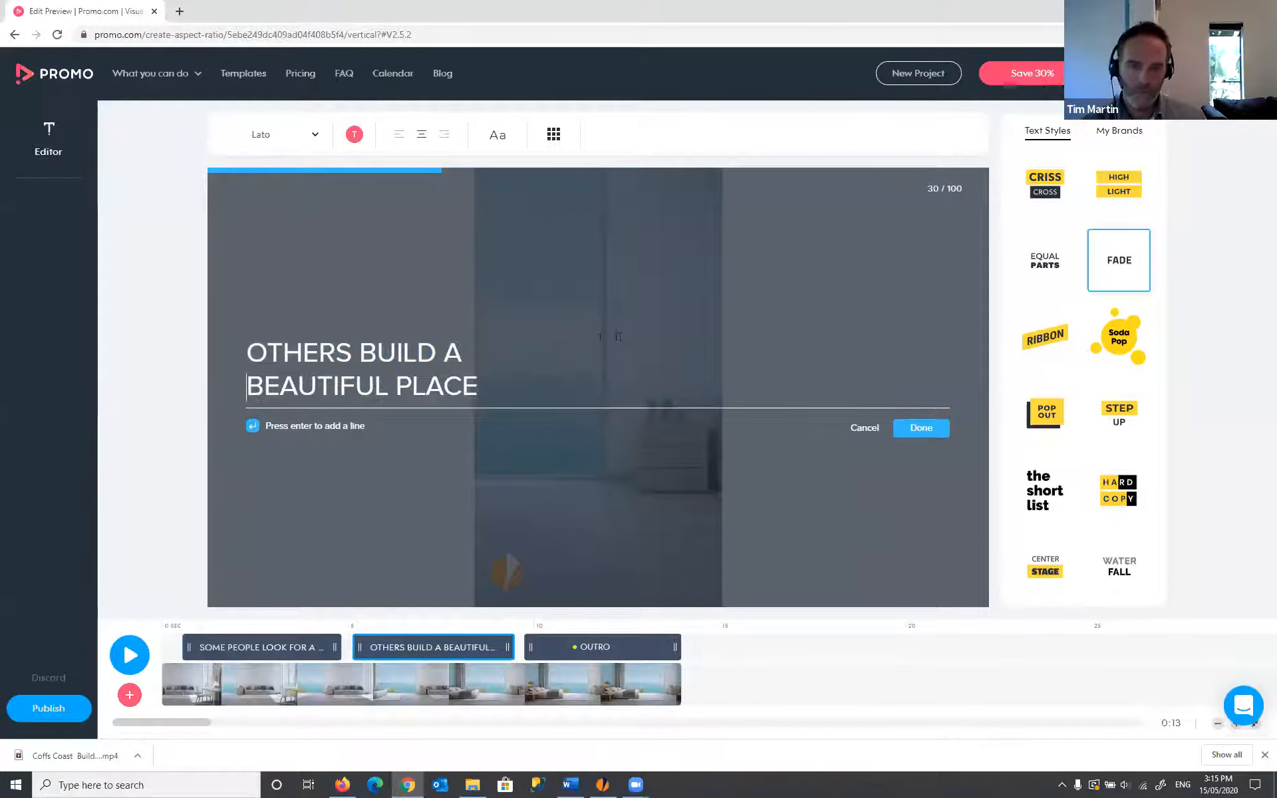
pyautogui.click(920, 427)
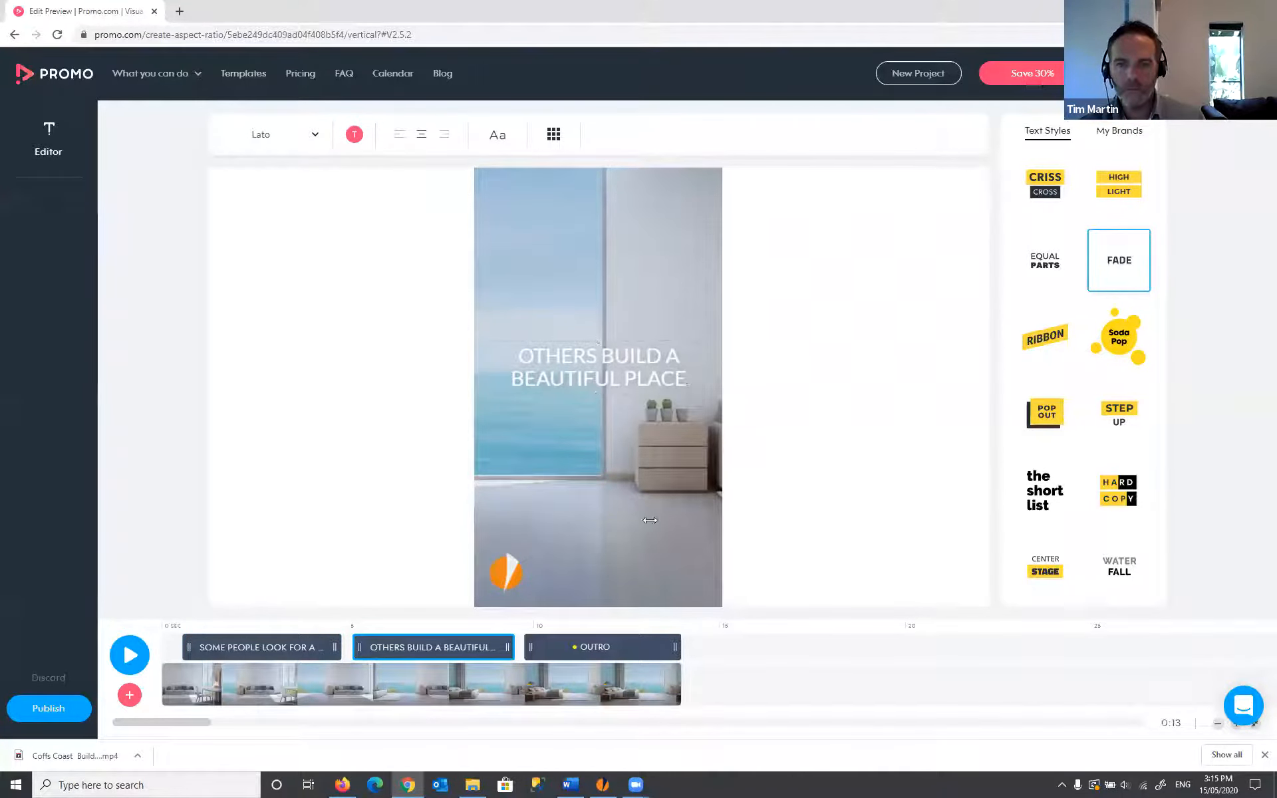
# - Enlarge the Integrity logo on the vertical outro, then publish the vertical version
pyautogui.click(616, 649)
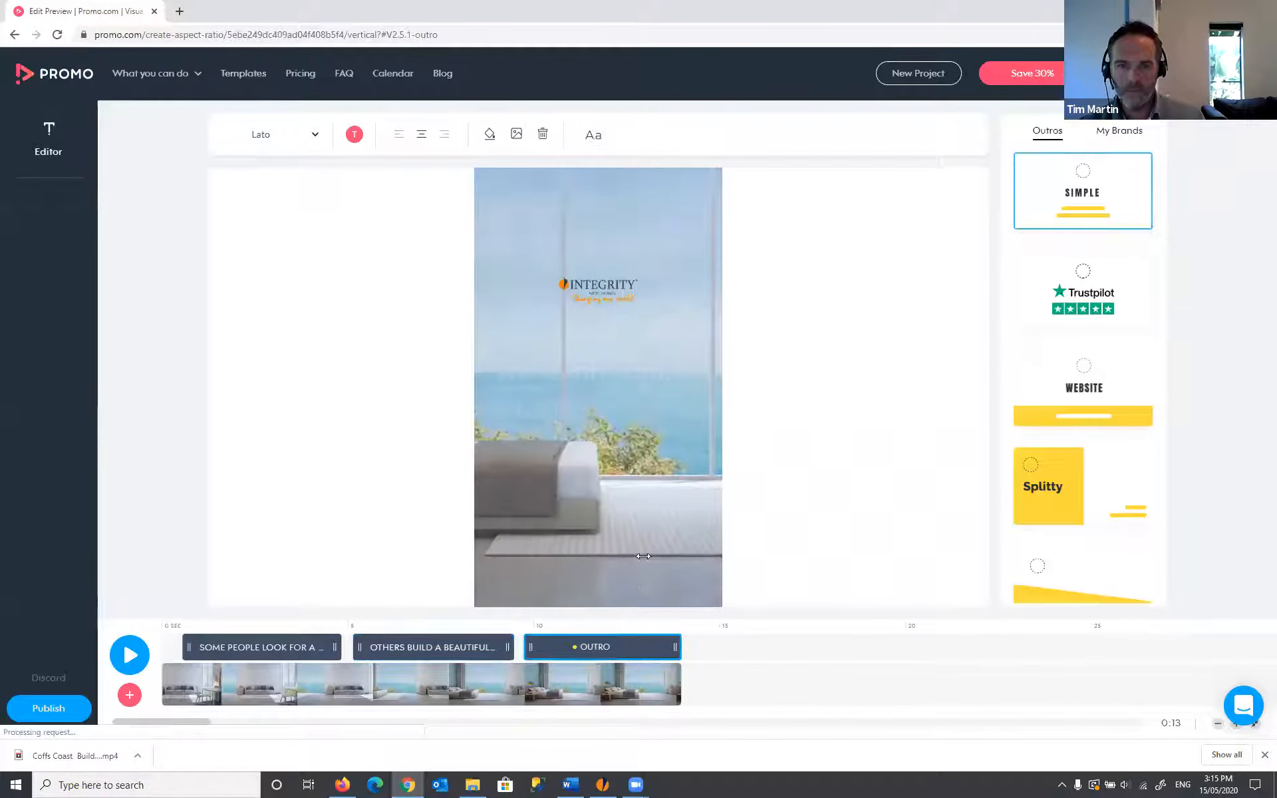
pyautogui.click(604, 289)
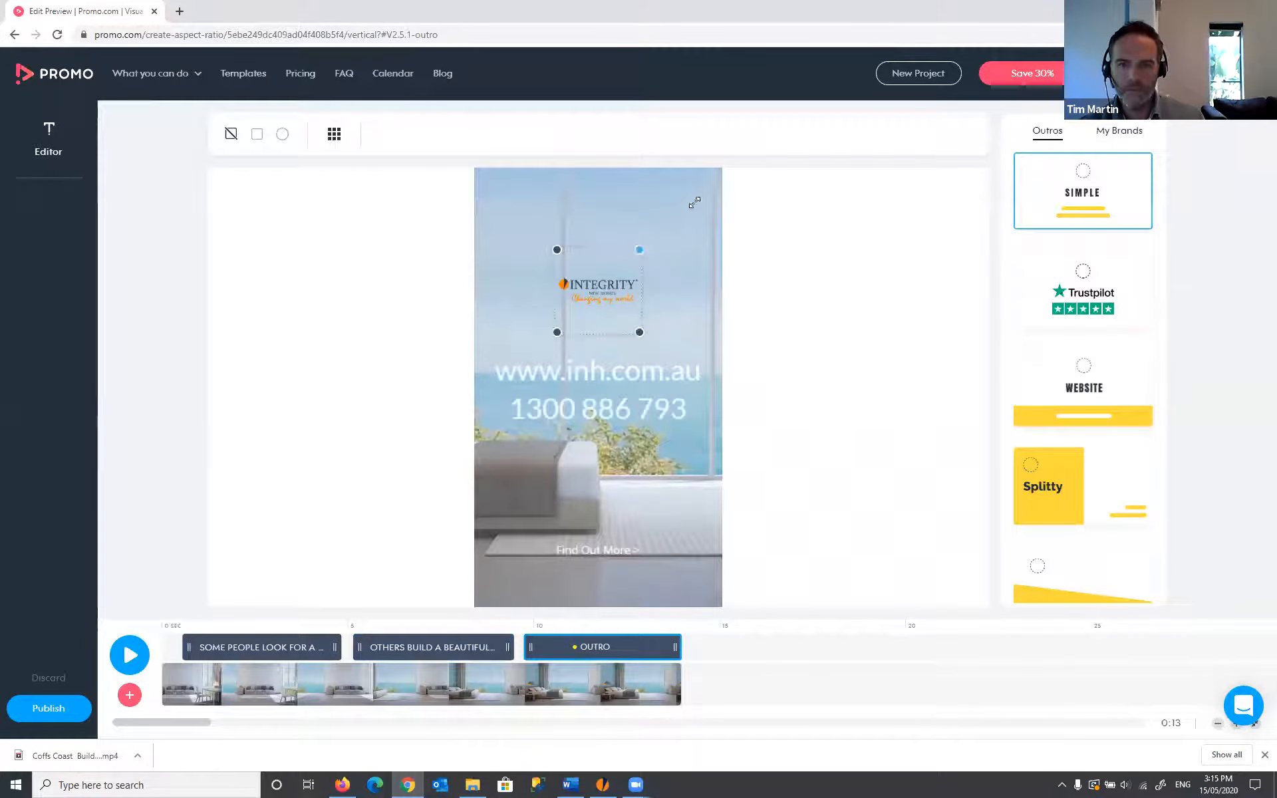
pyautogui.moveTo(694, 202); pyautogui.dragTo(926, 115)
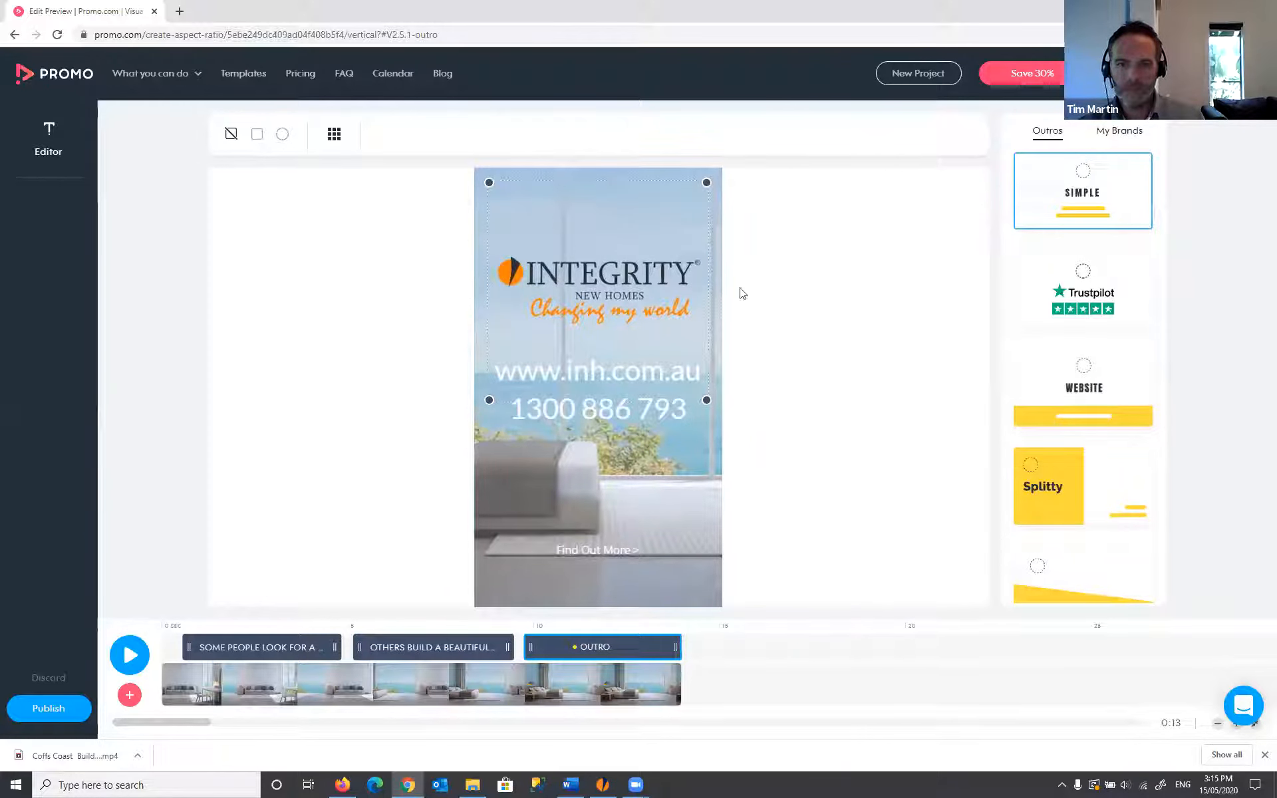
pyautogui.click(844, 365)
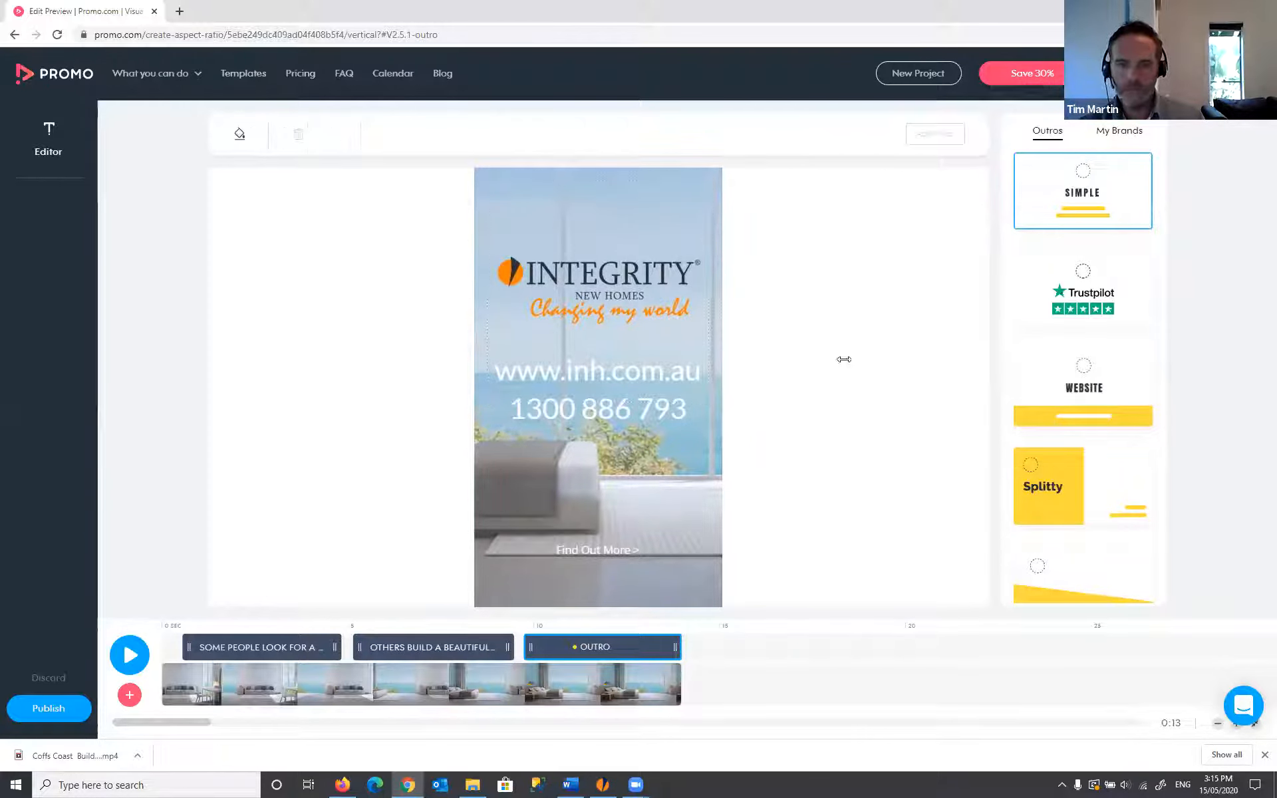
pyautogui.click(61, 709)
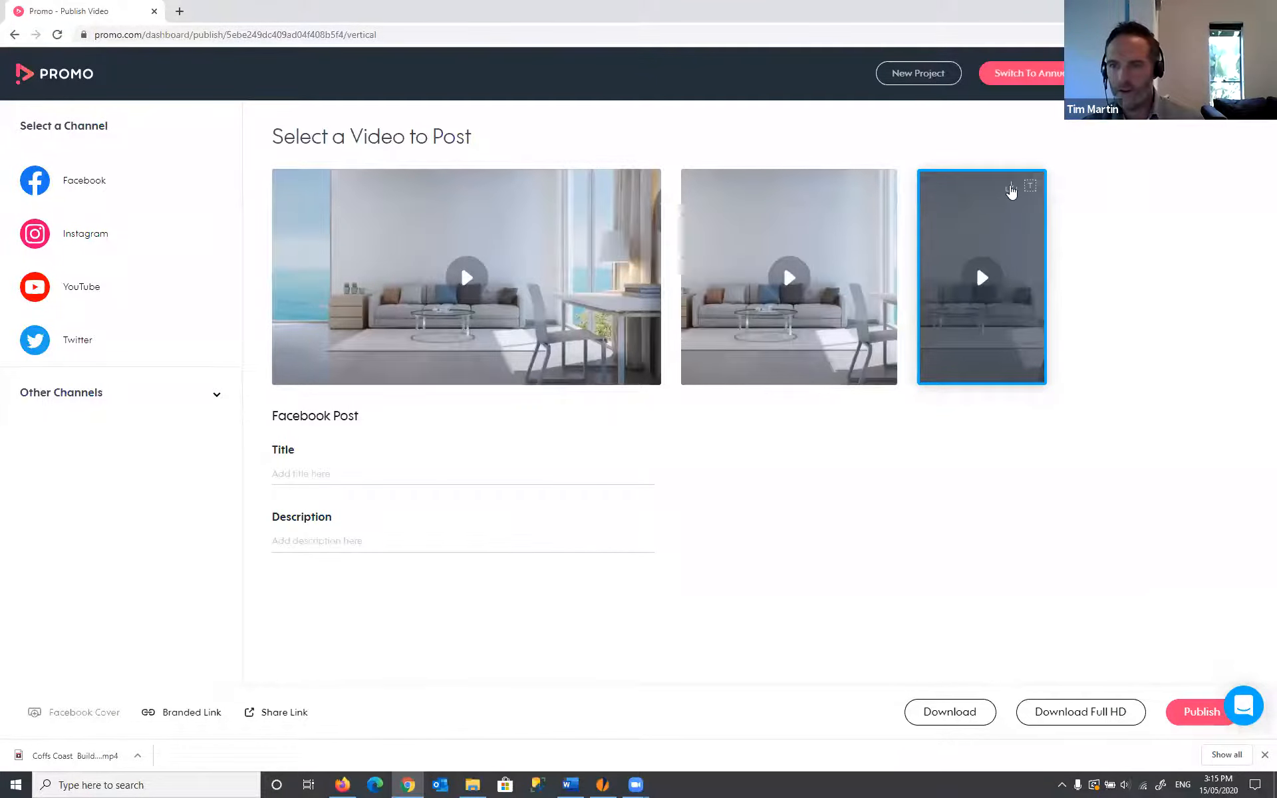
# - Download the vertical video and dismiss the Well Done! confirmation
pyautogui.click(1010, 187)
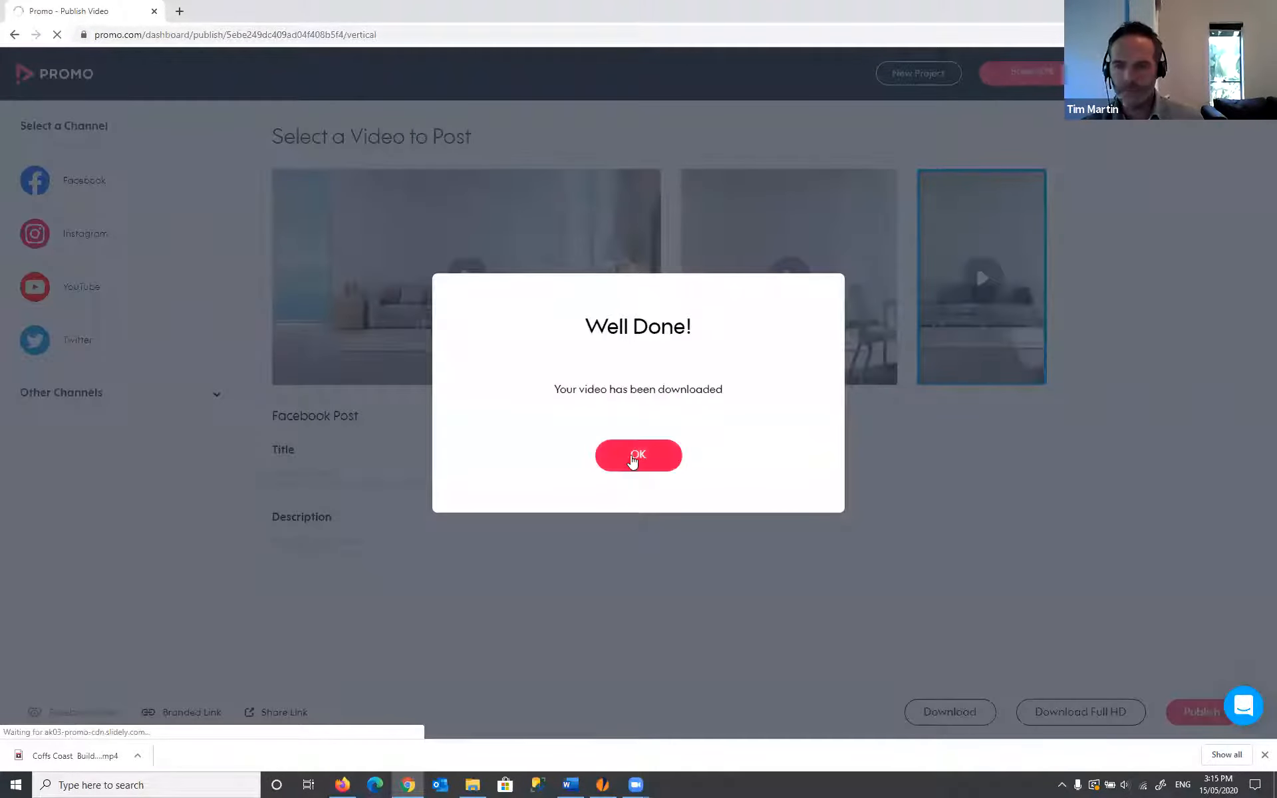
pyautogui.click(634, 457)
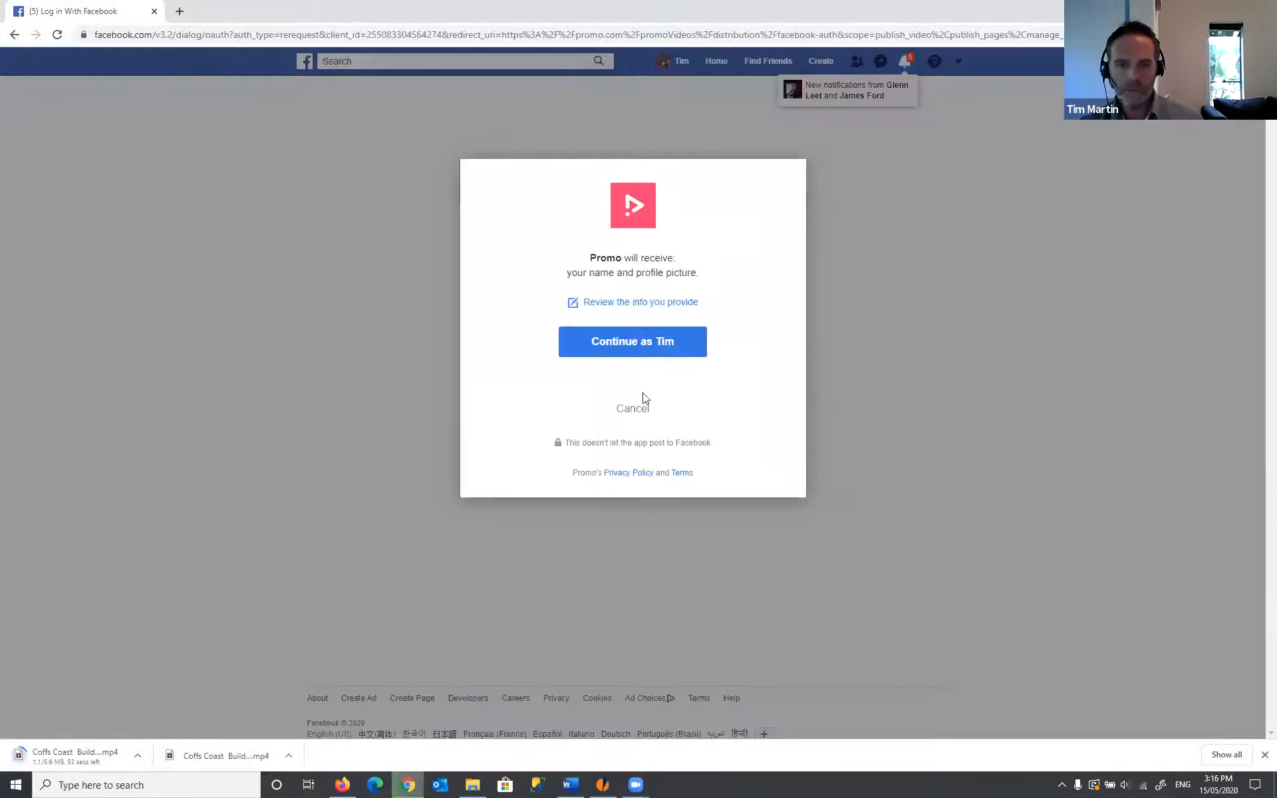
# - Cancel the Facebook login request and go back to the Promo publish page
pyautogui.click(633, 409)
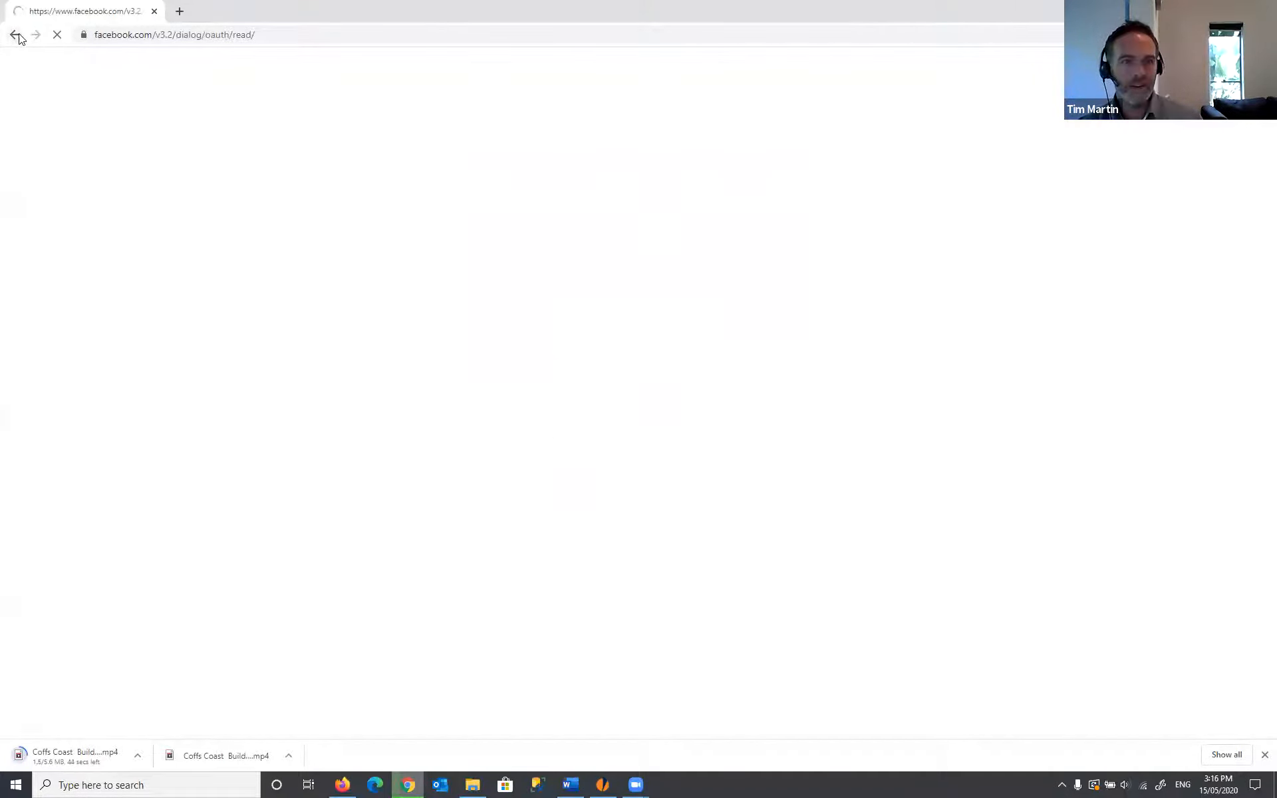
pyautogui.click(16, 35)
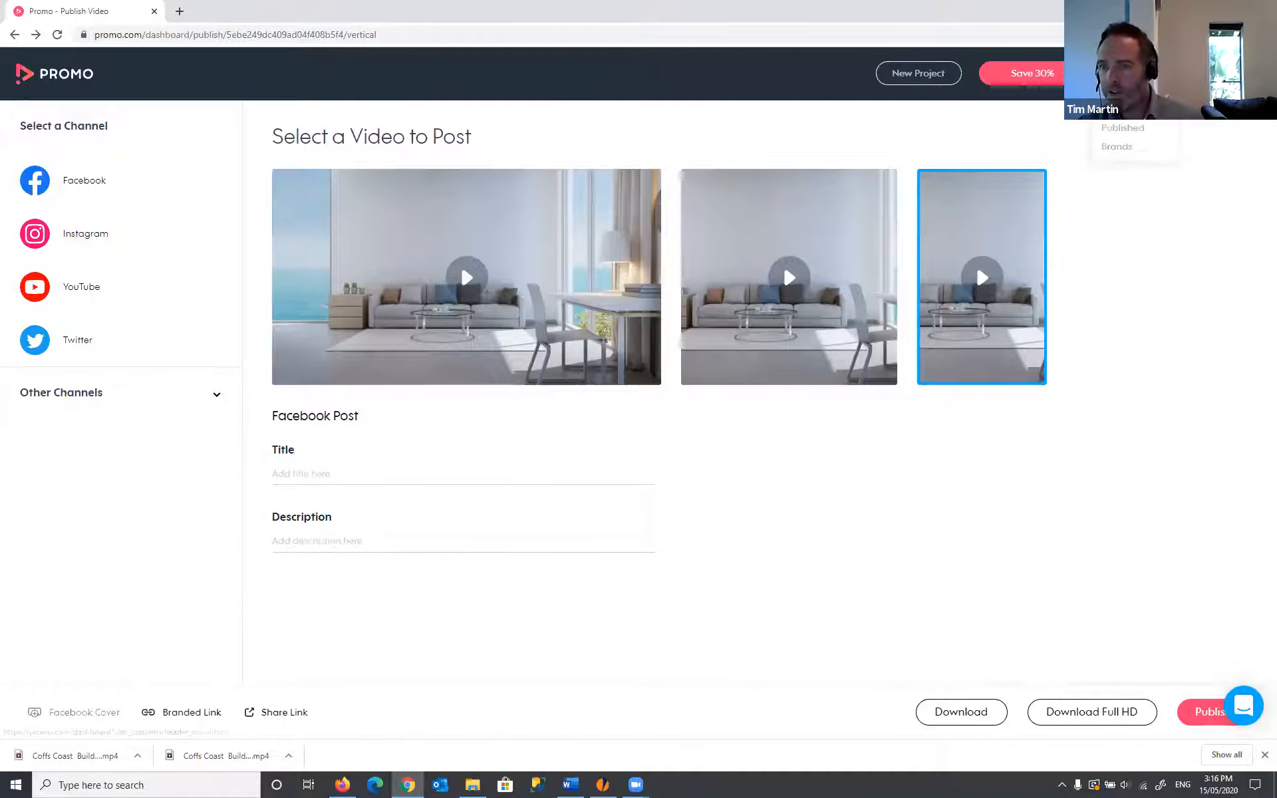
# - Go to My Videos > Published from the account menu
pyautogui.click(1120, 130)
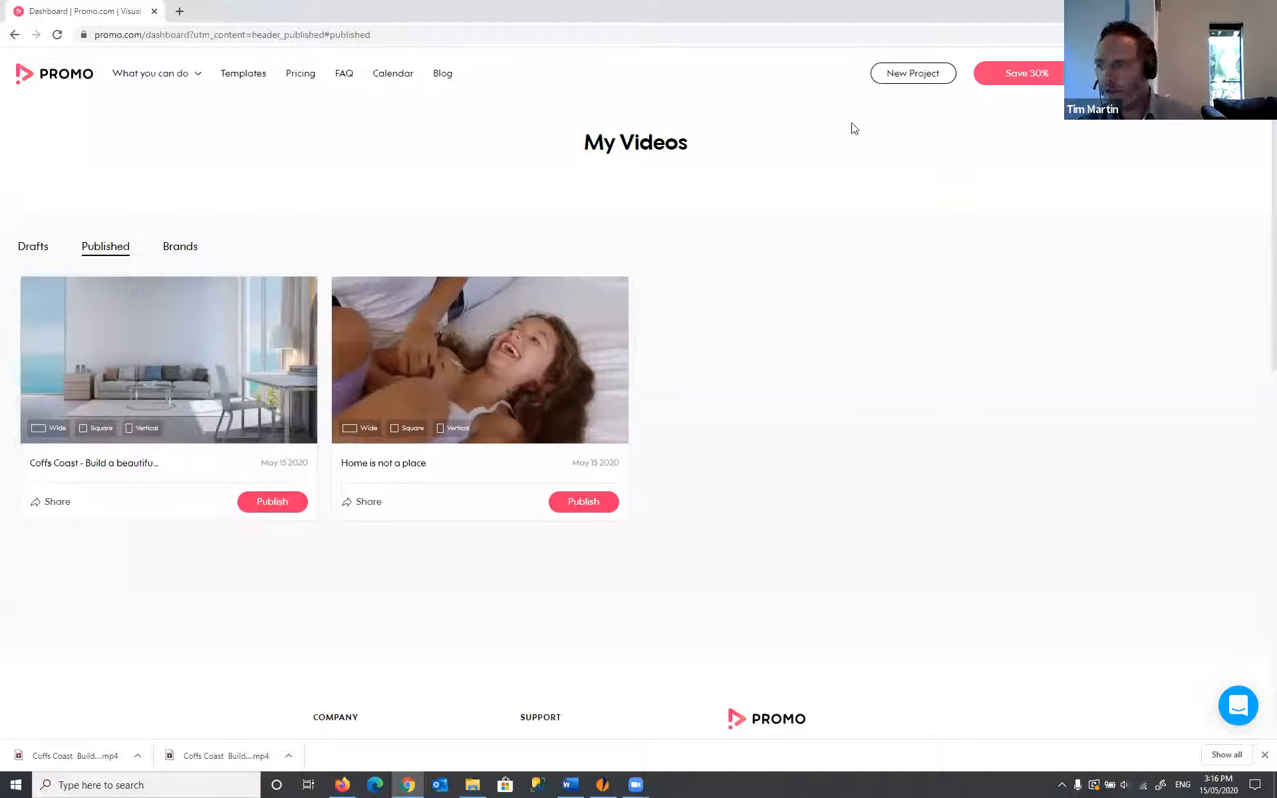
# - Start a new project, search 'family home' instead of Architecture, and browse the results
pyautogui.click(893, 81)
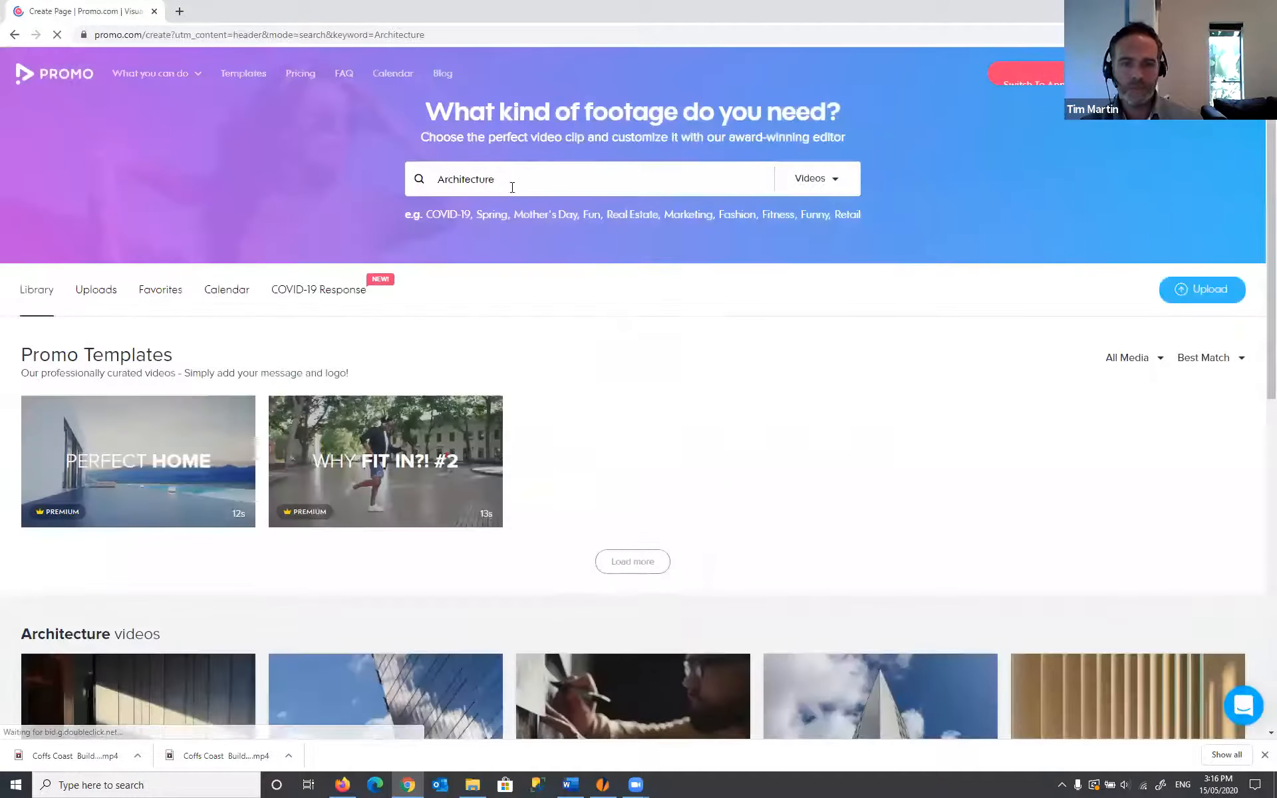
pyautogui.moveTo(550, 180); pyautogui.dragTo(448, 170)
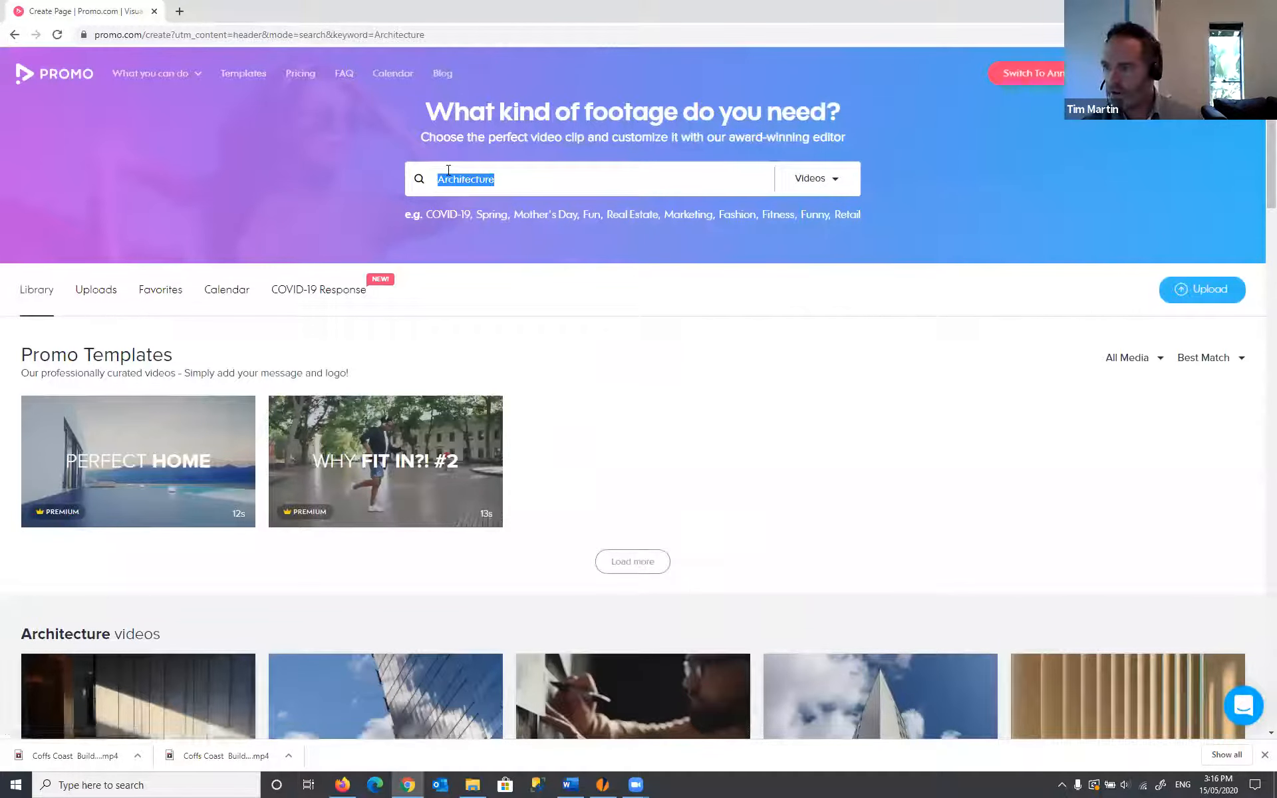
pyautogui.write('family h')
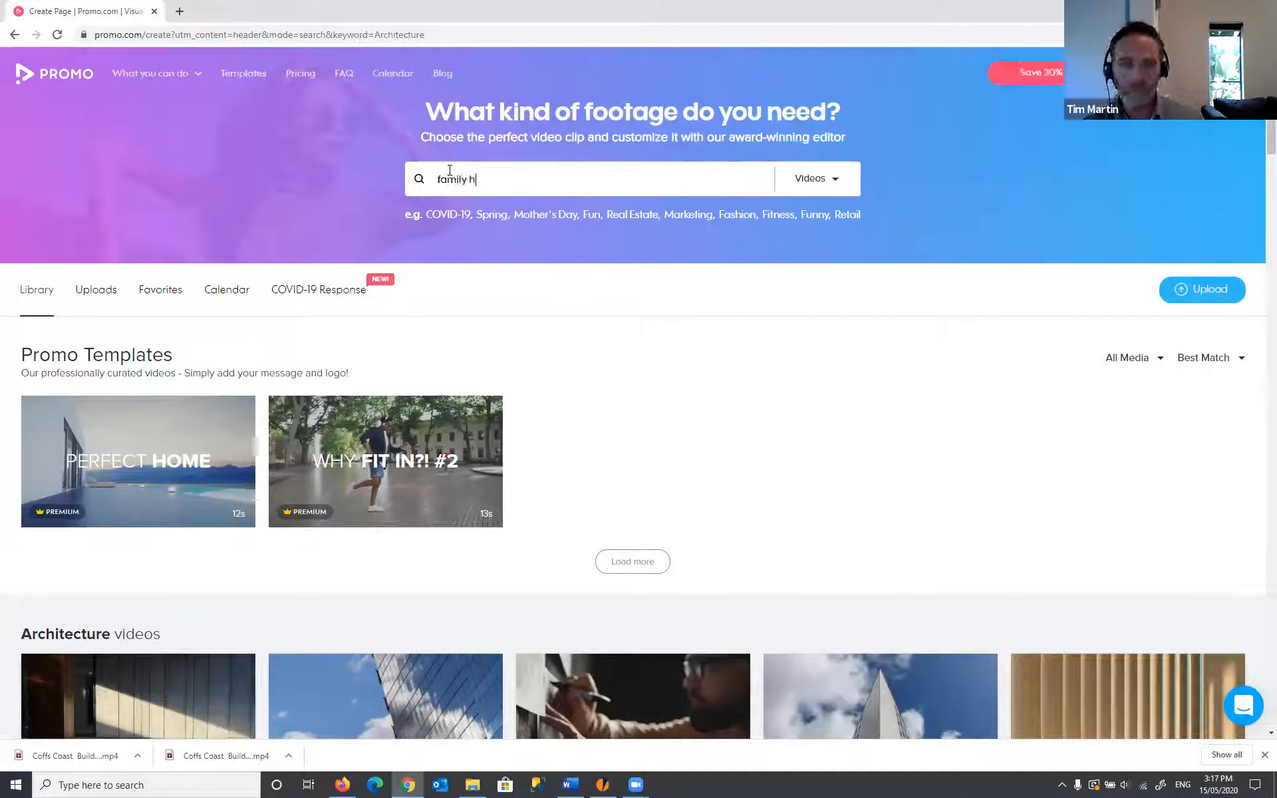
pyautogui.write('ome')
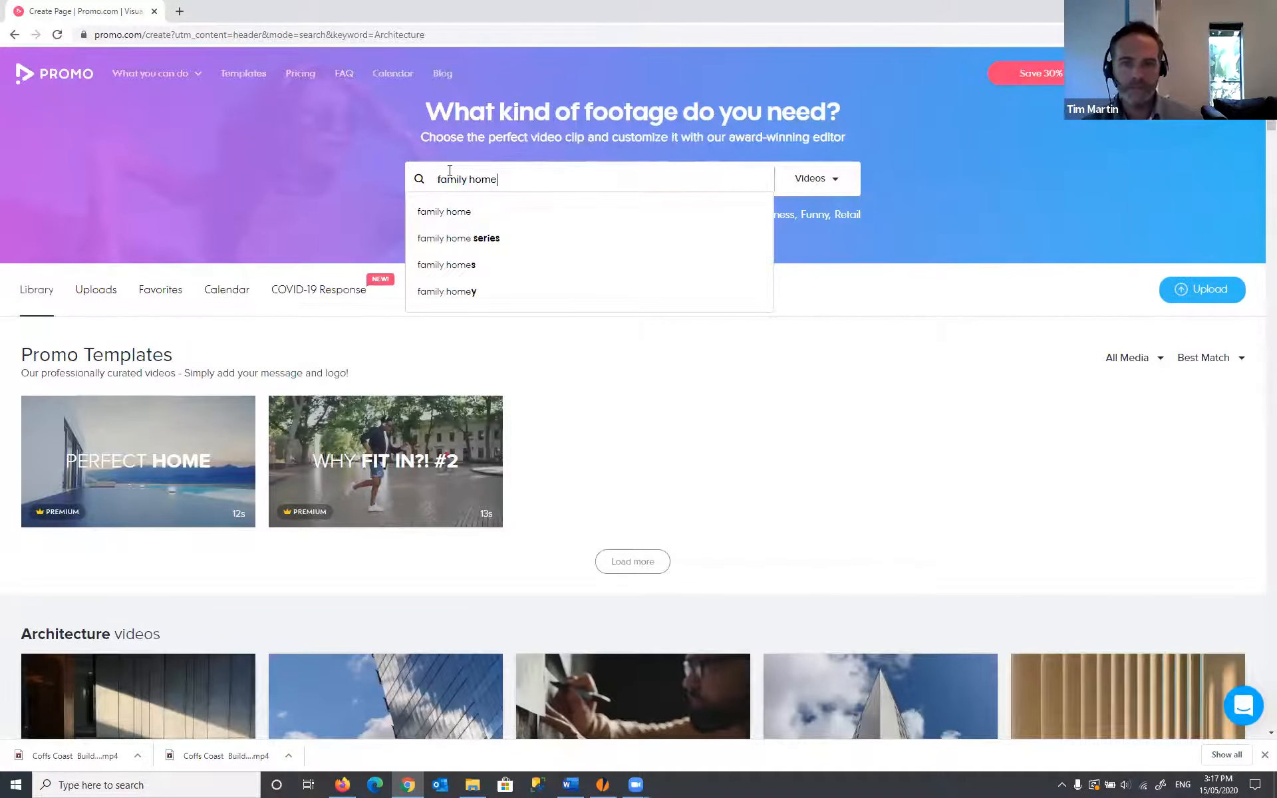
pyautogui.press('Return')
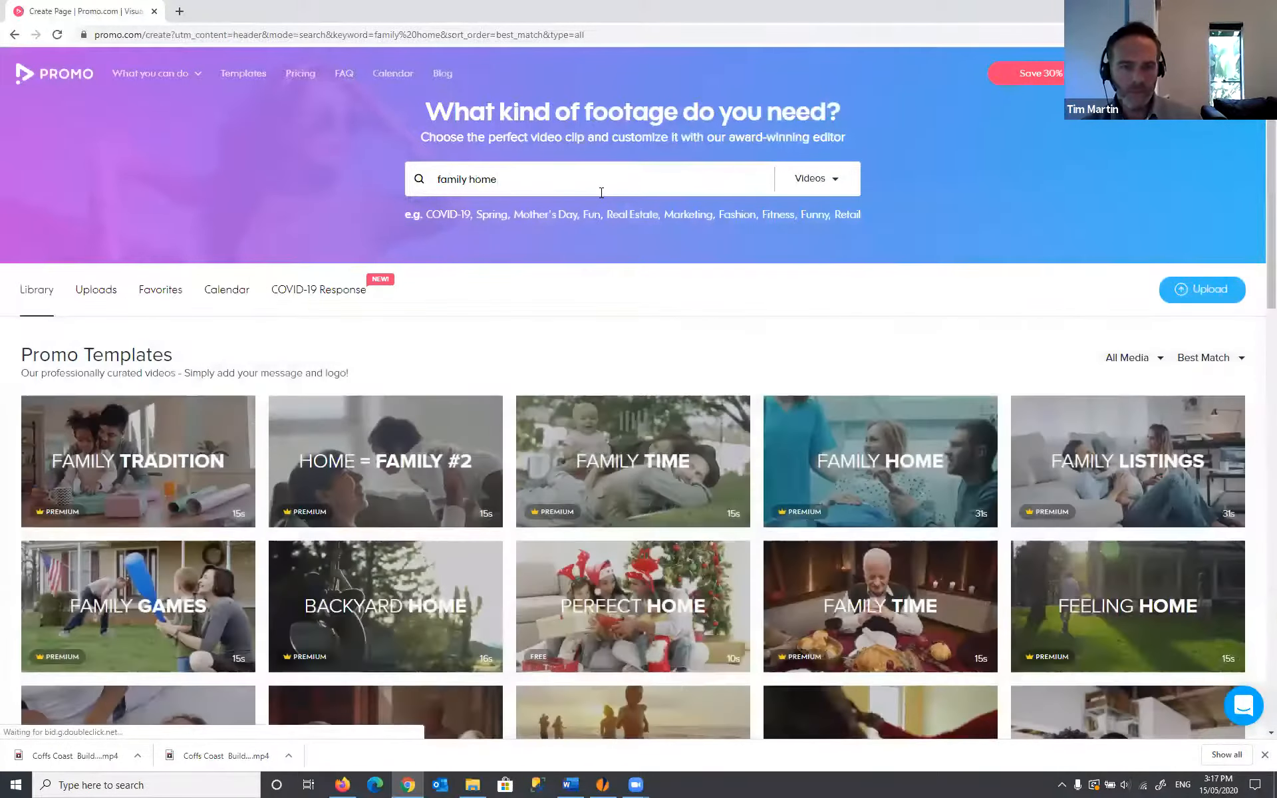
pyautogui.scroll(-3, 602, 196)
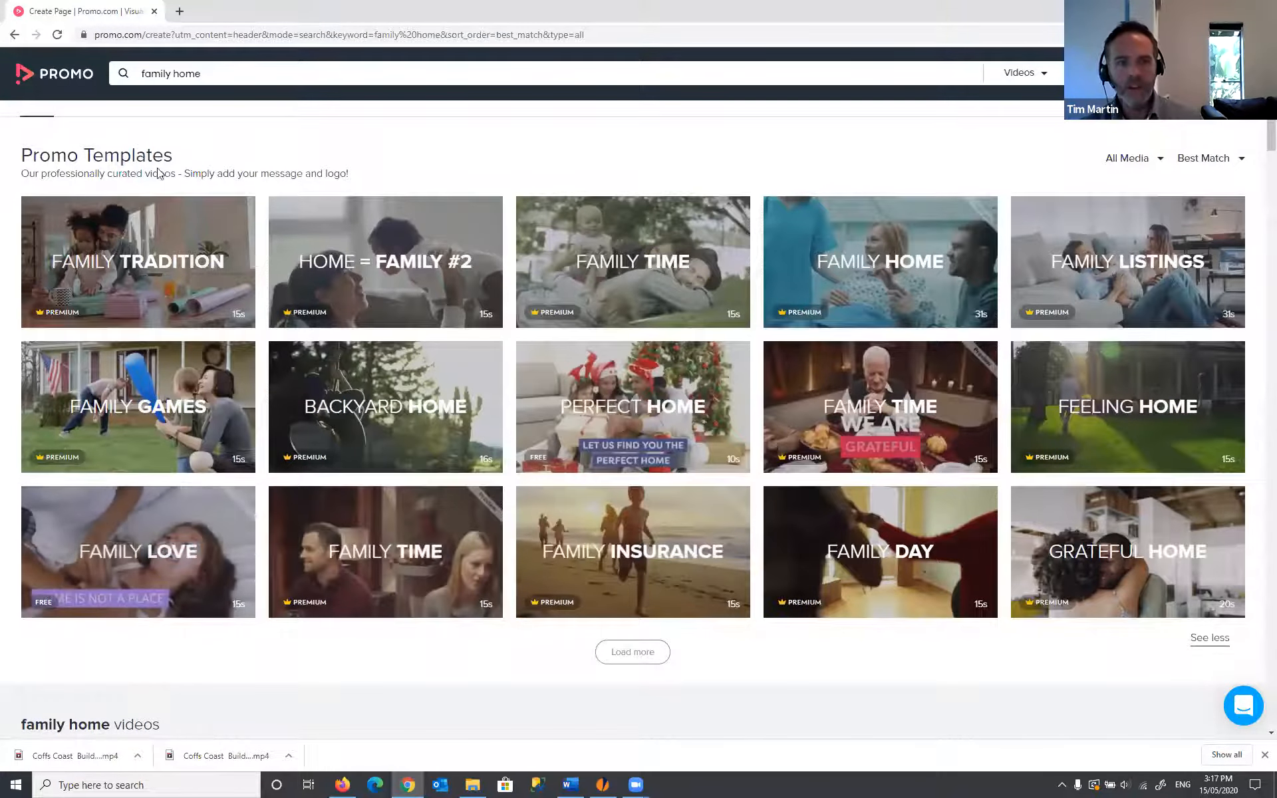
pyautogui.scroll(-5, 222, 475)
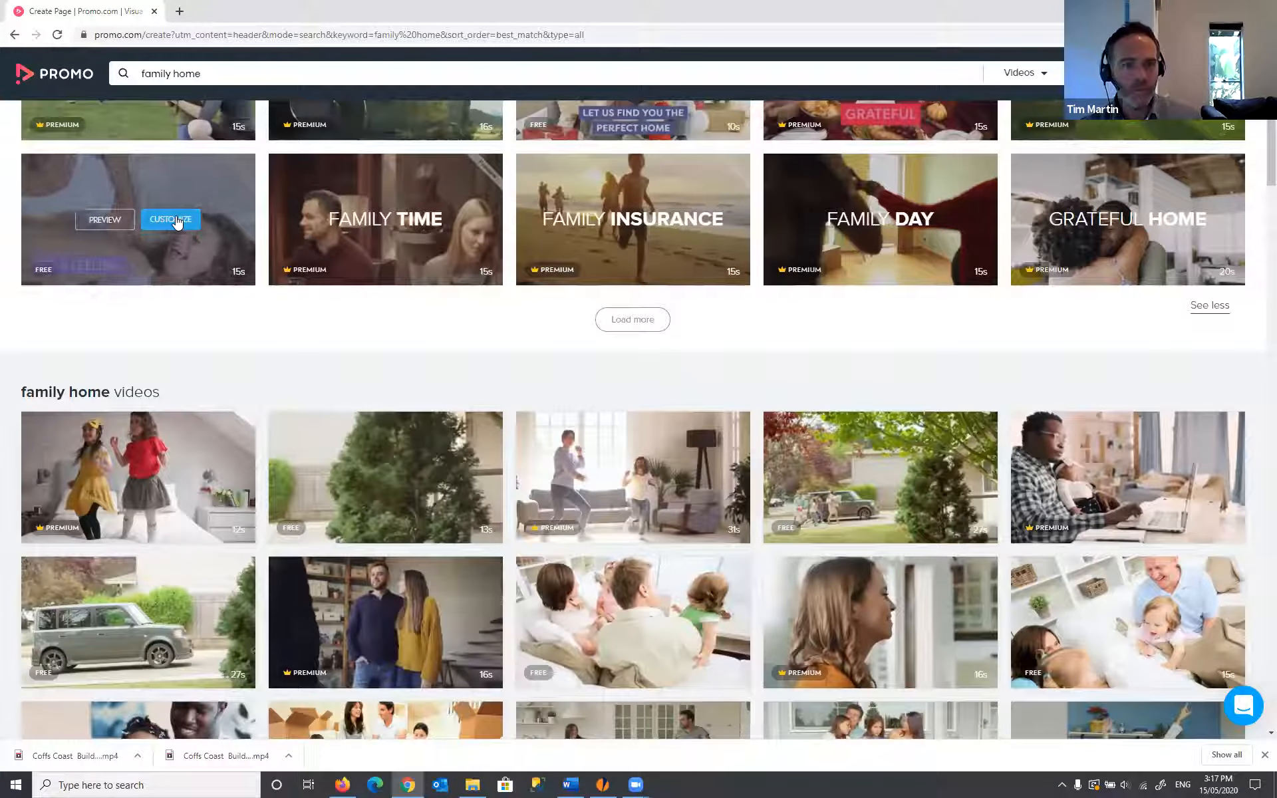
# - Customize the free Family Love template and switch its format from Vertical to Wide
pyautogui.click(175, 219)
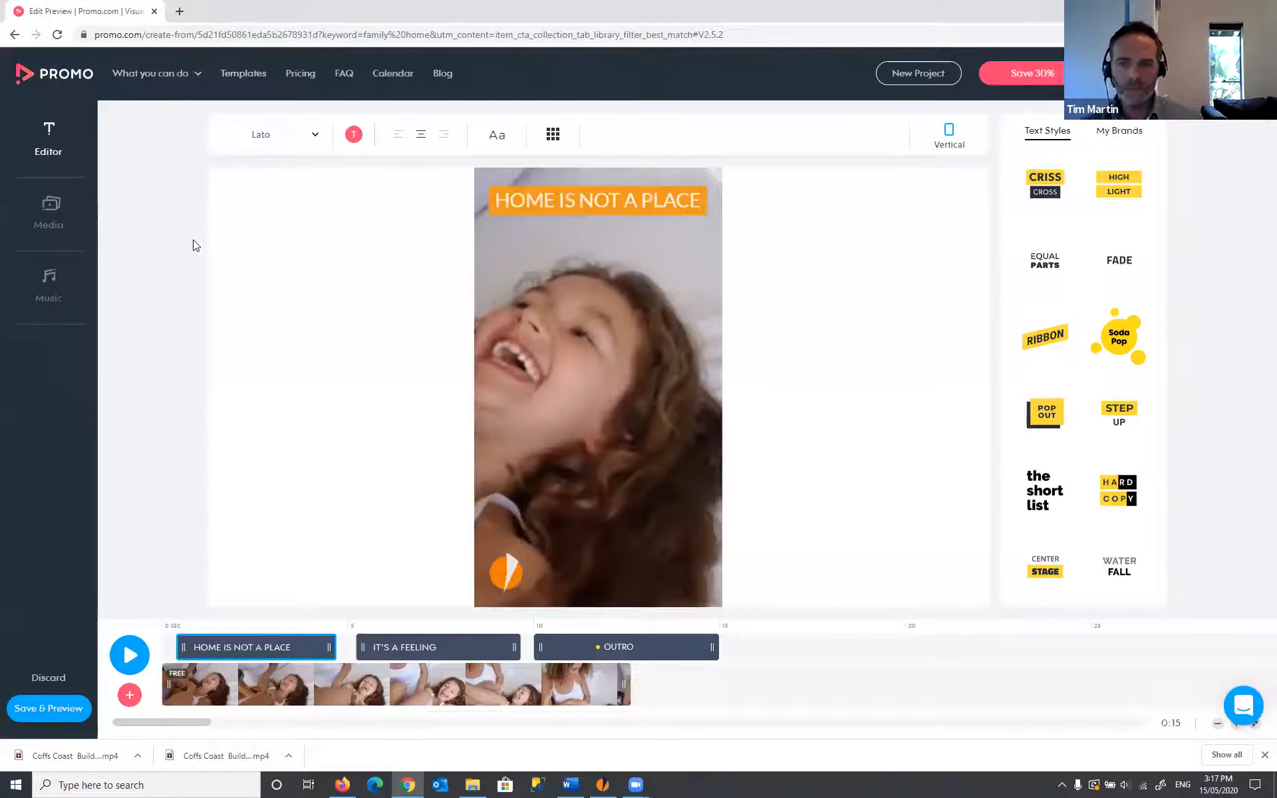
pyautogui.click(957, 136)
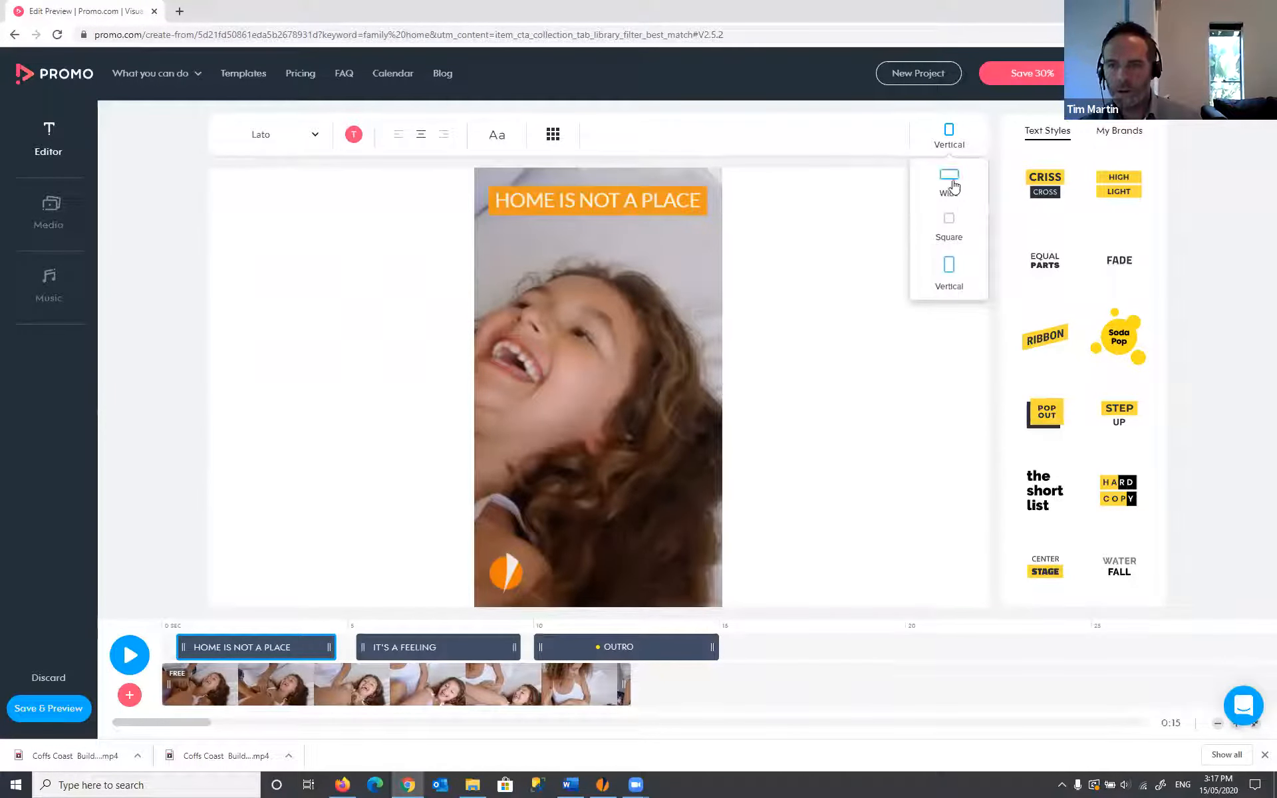
pyautogui.click(951, 179)
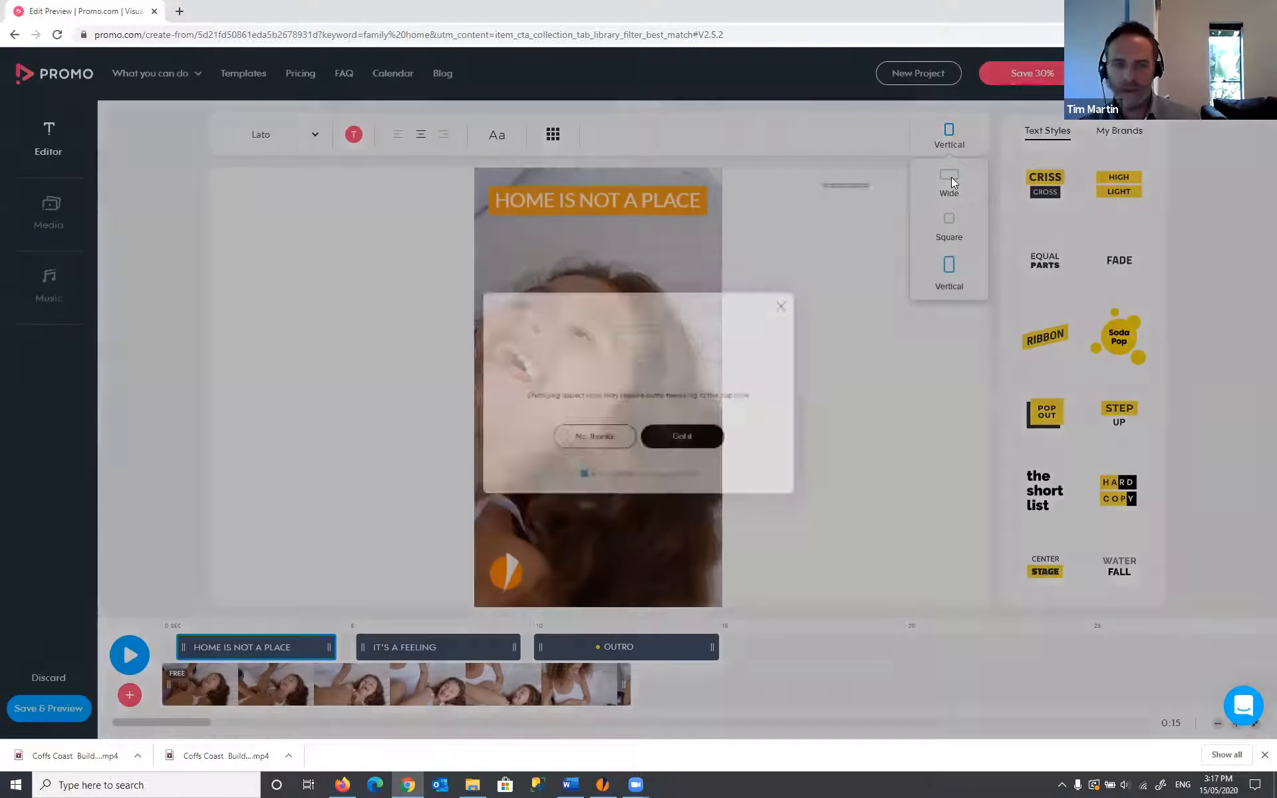
pyautogui.click(697, 452)
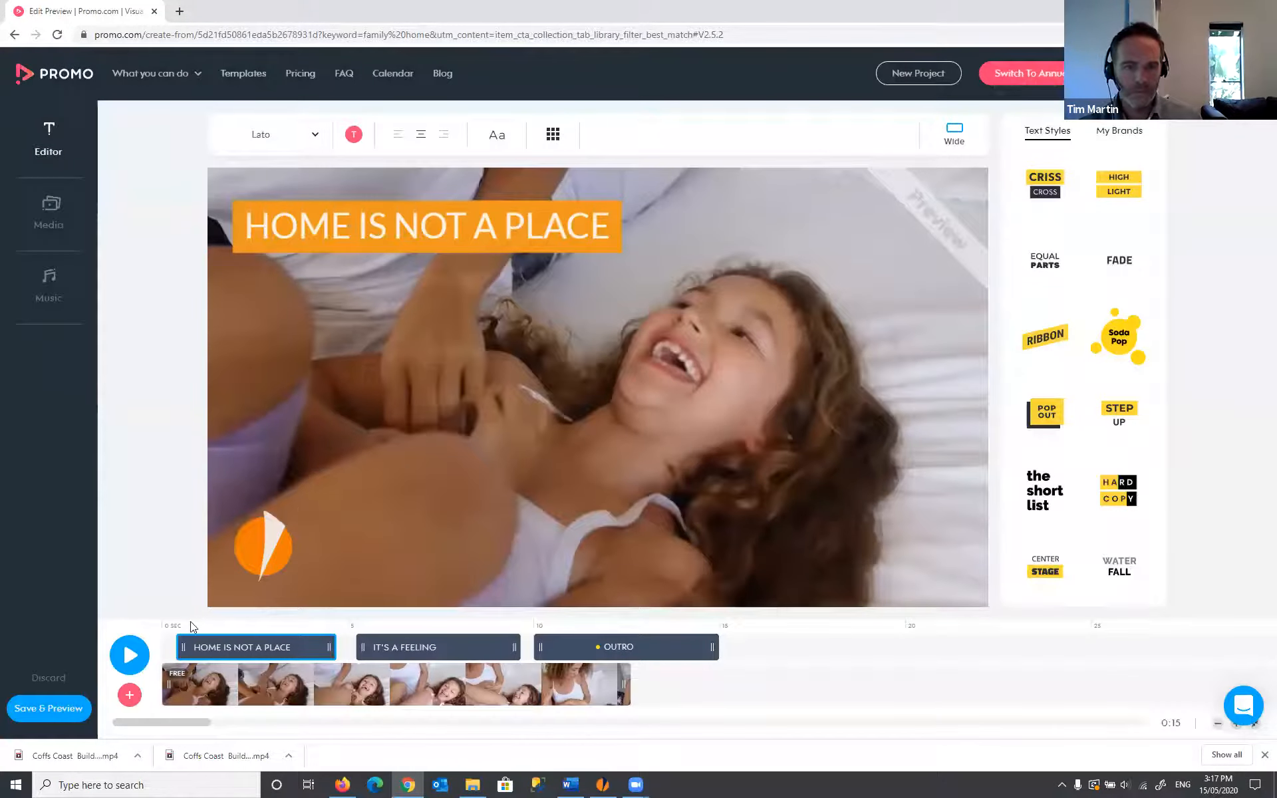
# - Preview the video, then trim the opening clip so it ends around 5 seconds
pyautogui.click(129, 657)
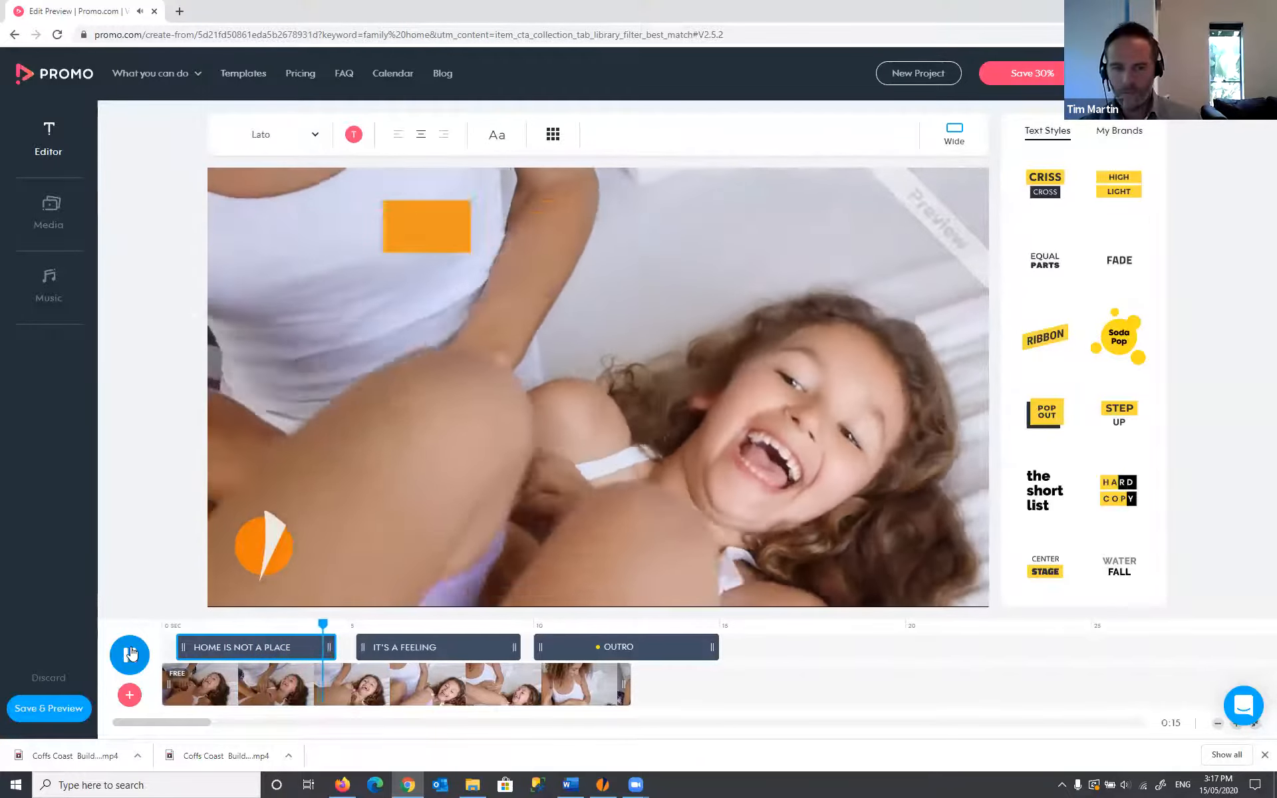
pyautogui.click(133, 659)
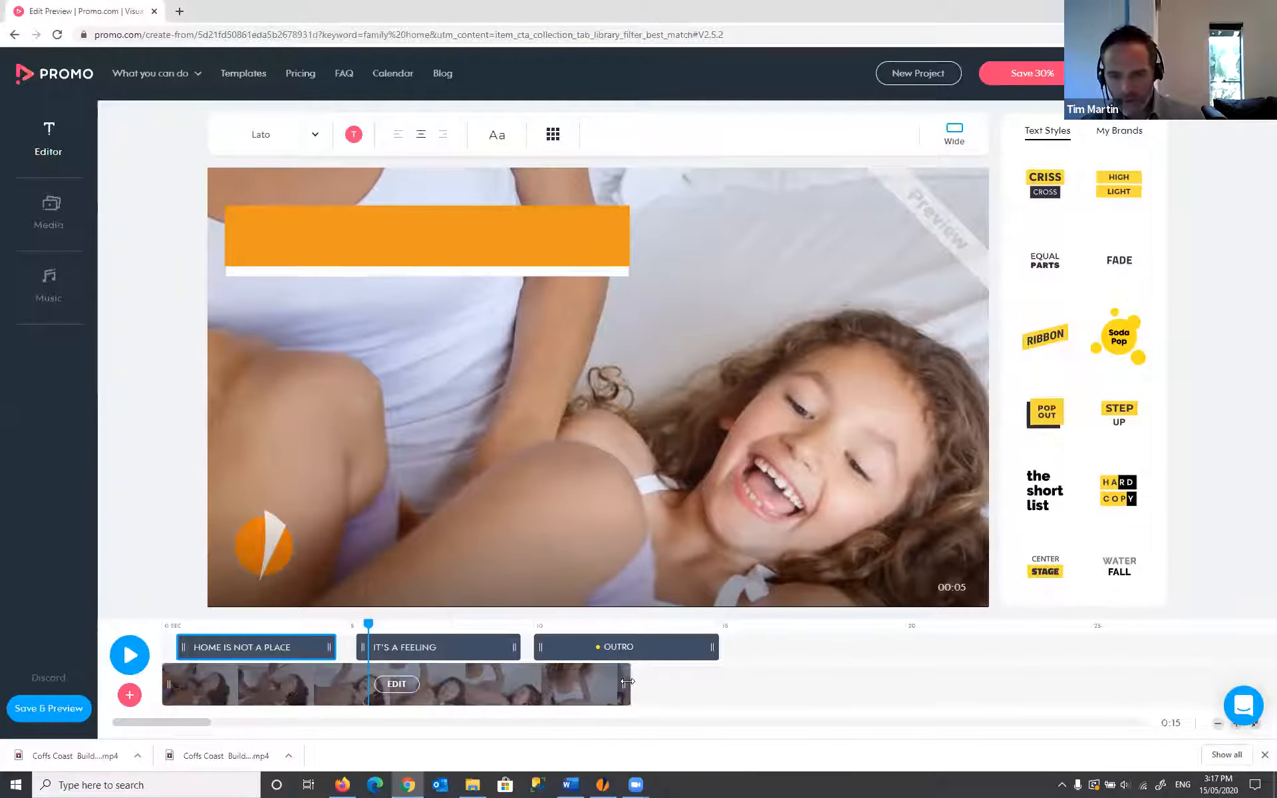
pyautogui.moveTo(628, 682); pyautogui.dragTo(332, 682)
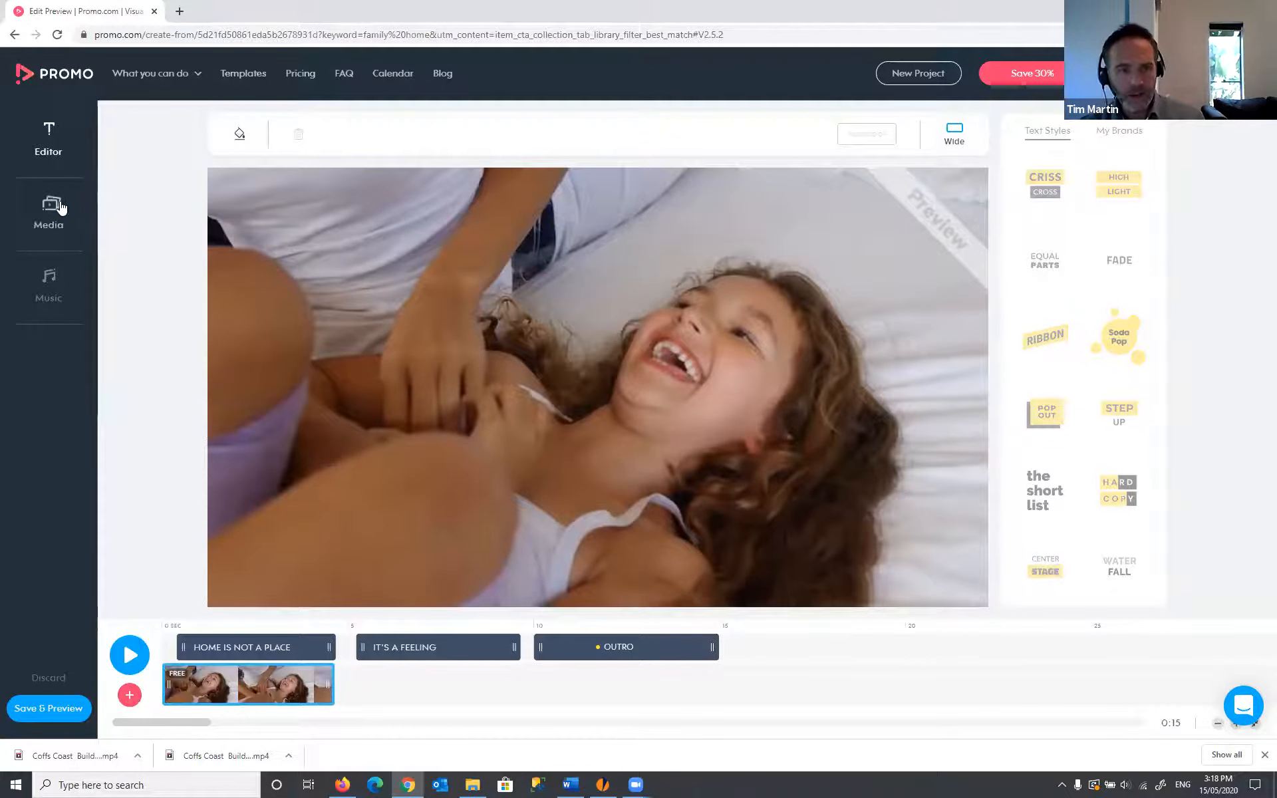
pyautogui.click(127, 698)
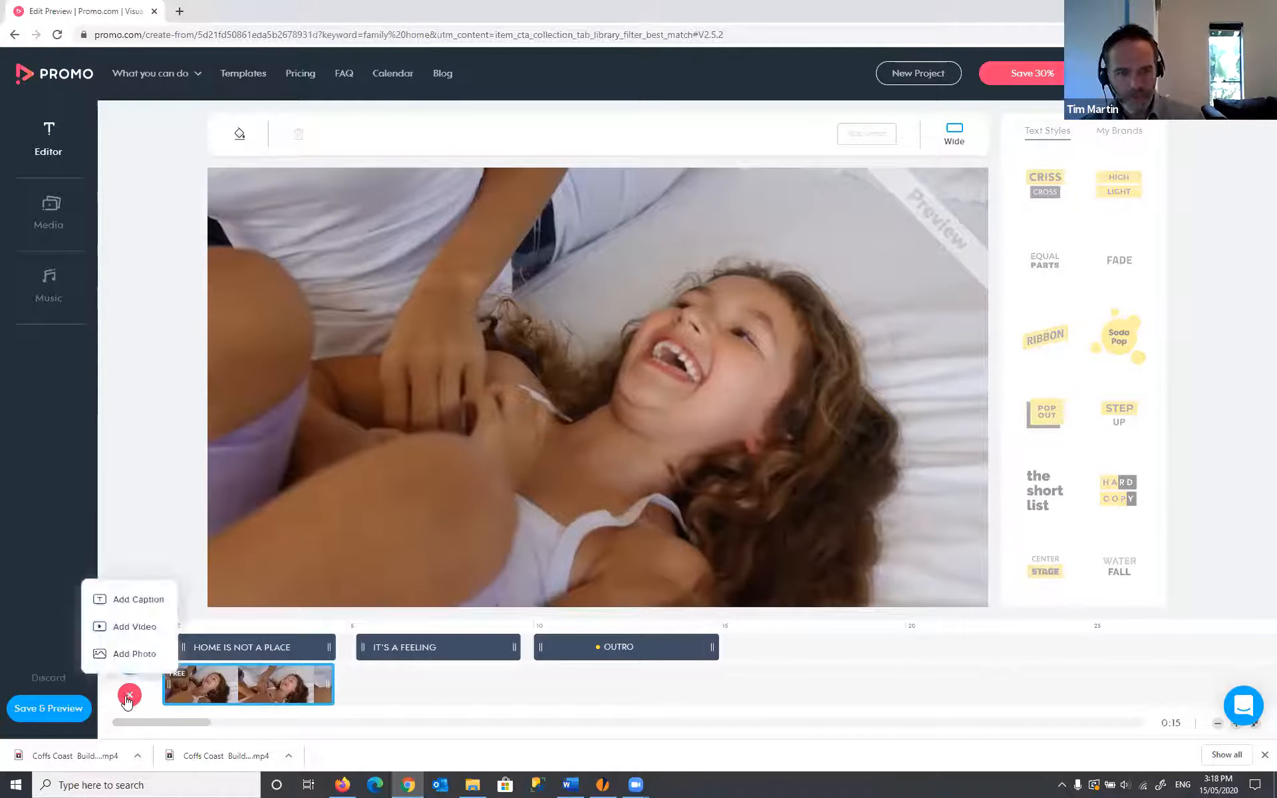
pyautogui.click(133, 627)
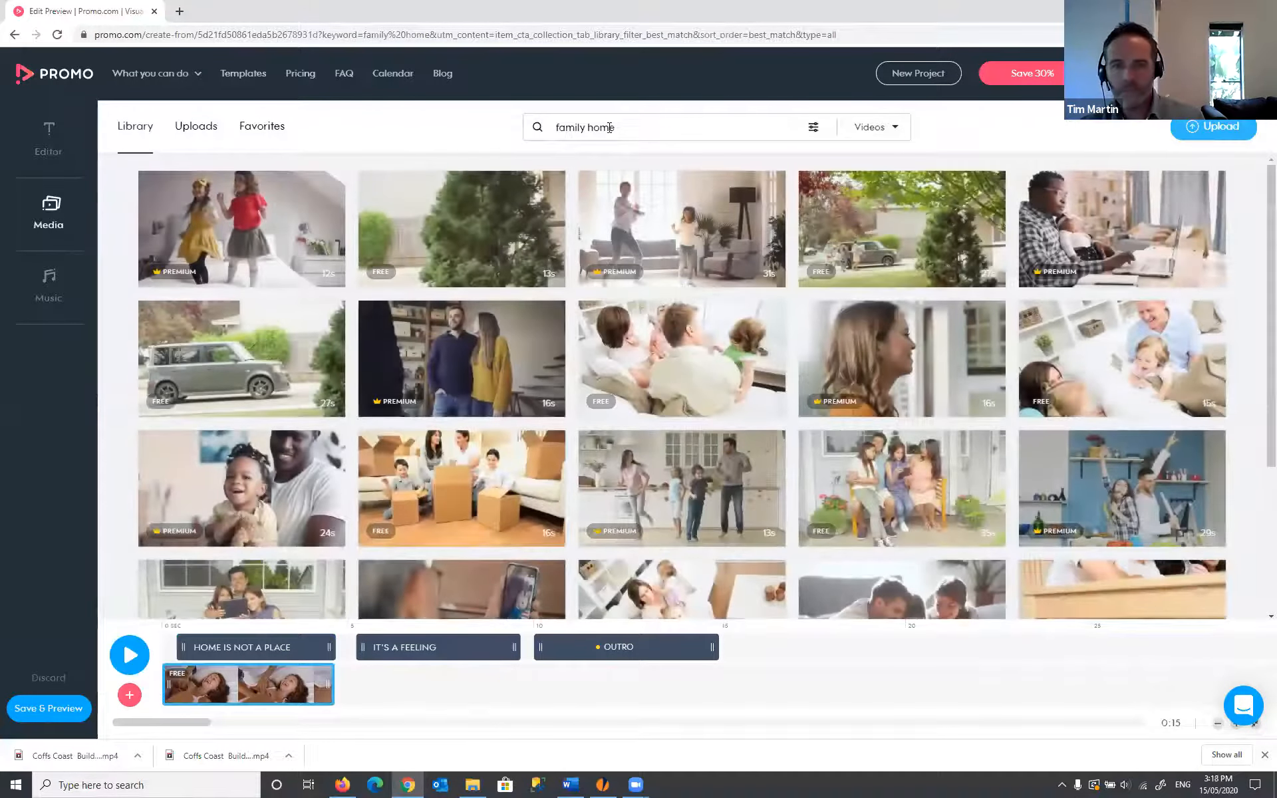
pyautogui.moveTo(614, 126); pyautogui.dragTo(476, 115)
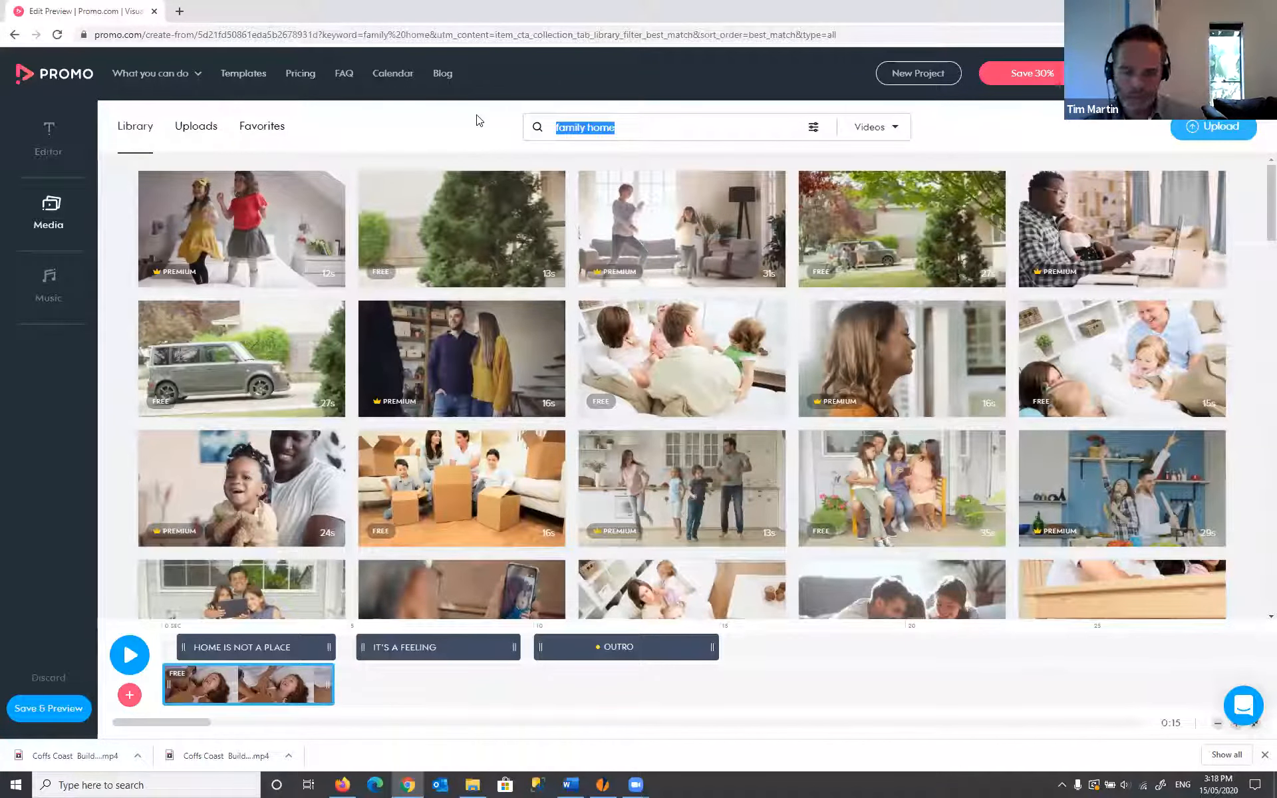
pyautogui.write('family')
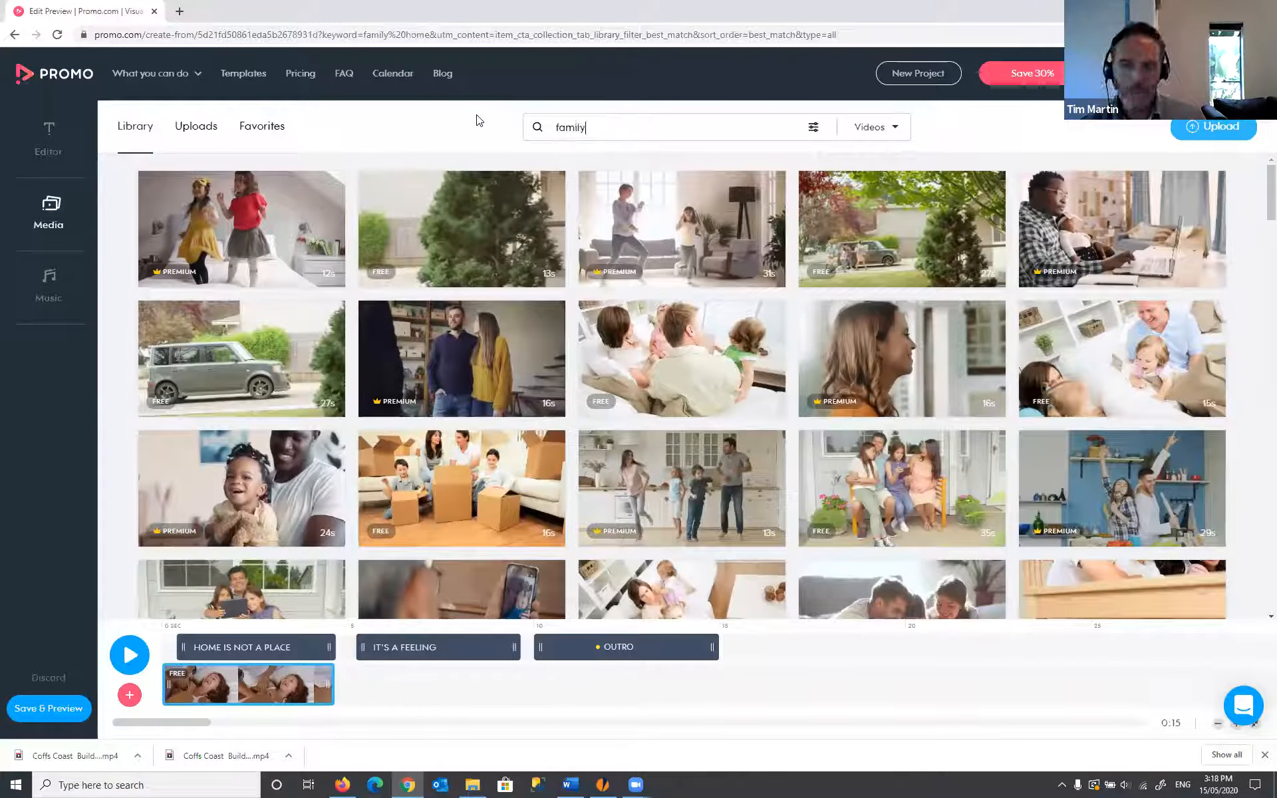
pyautogui.write(' happy')
pyautogui.press('Return')
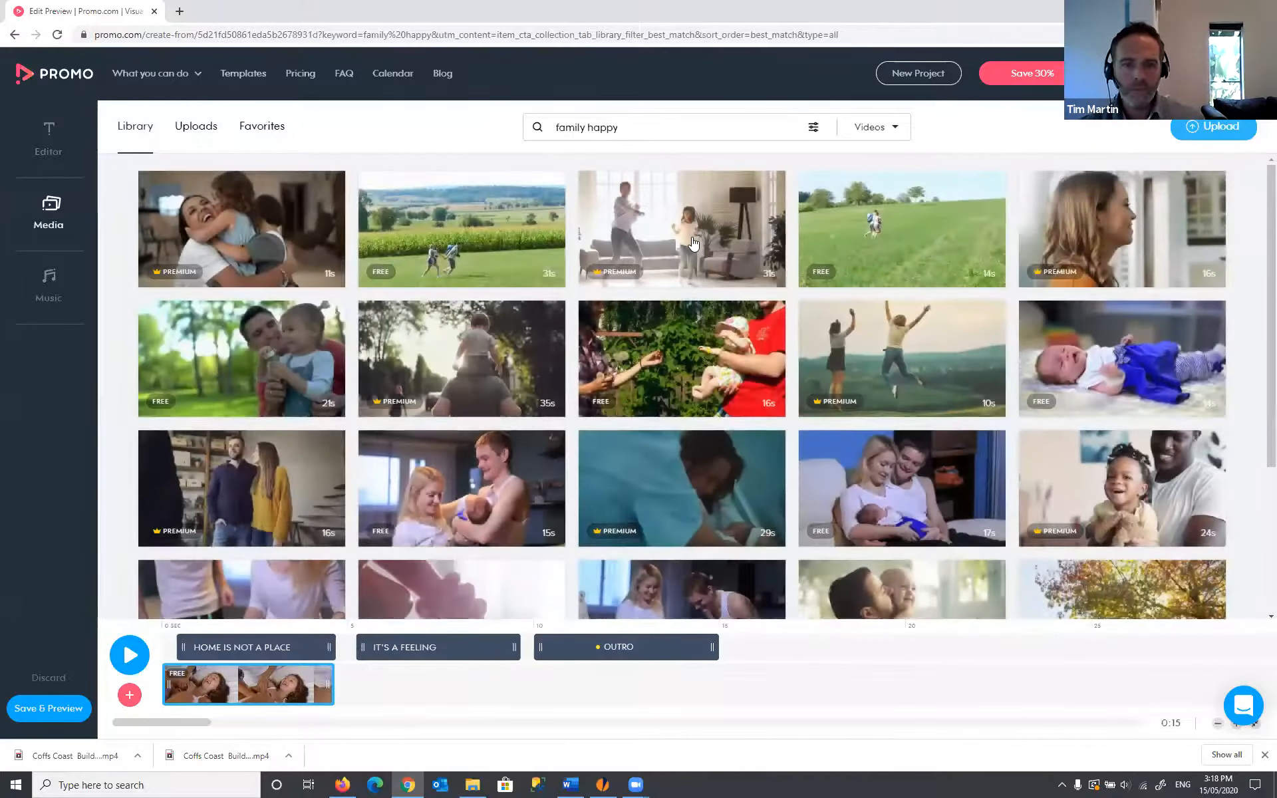
pyautogui.scroll(-2, 509, 305)
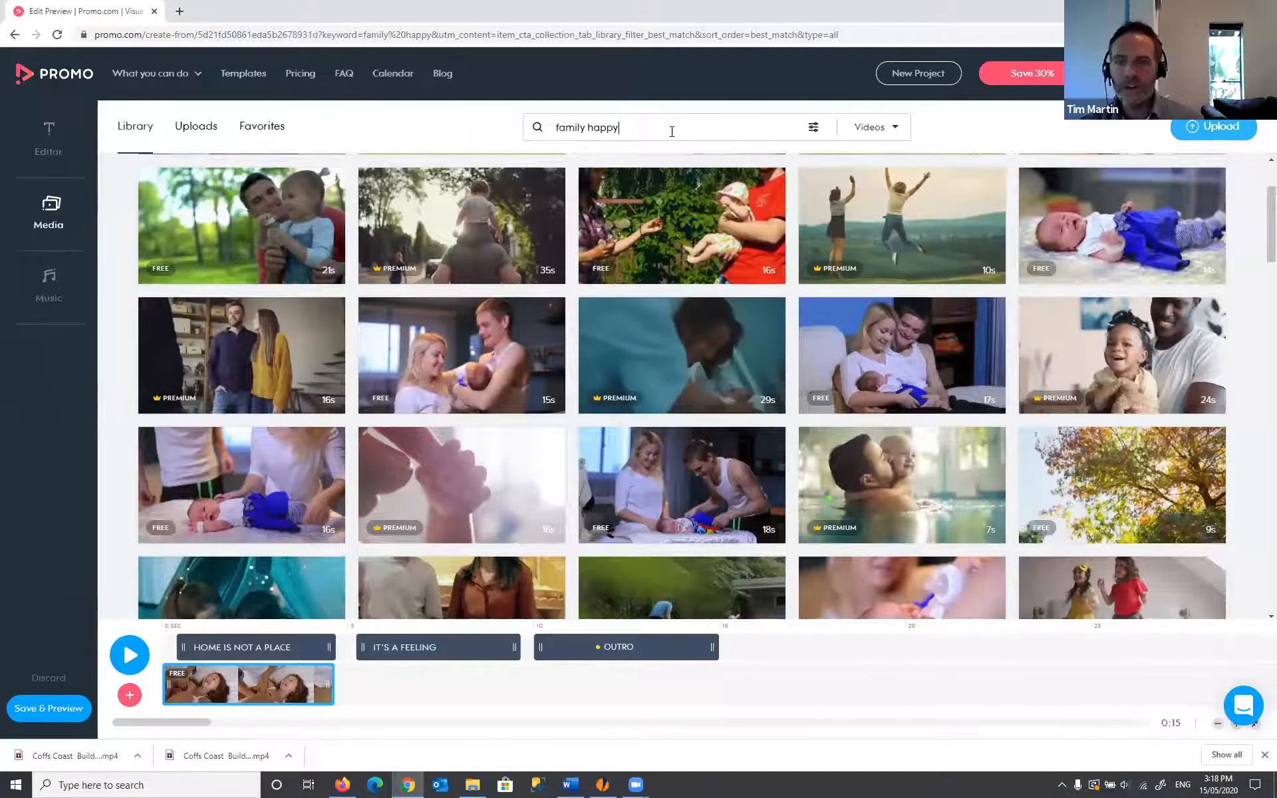
pyautogui.moveTo(671, 131); pyautogui.dragTo(465, 114)
pyautogui.scroll(-2, 720, 238)
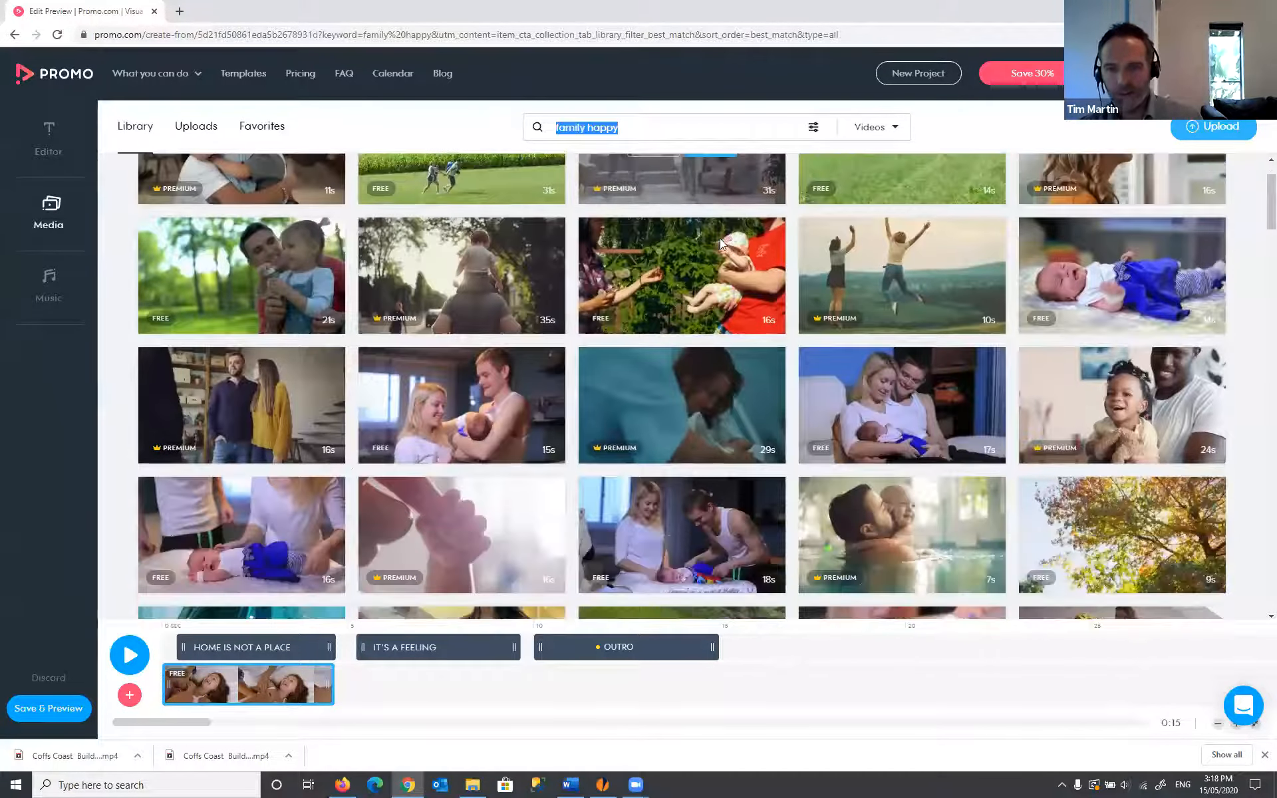
pyautogui.scroll(-2, 729, 252)
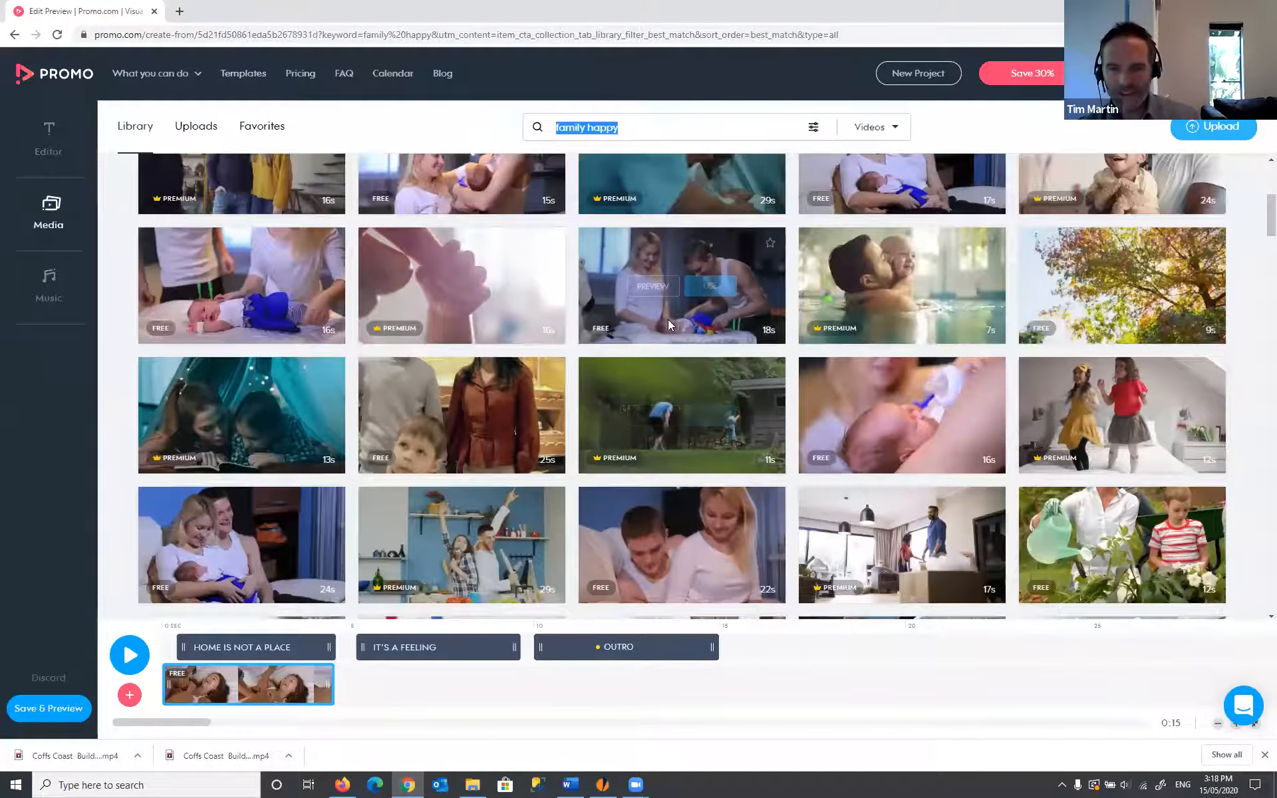
pyautogui.scroll(-1, 668, 322)
pyautogui.scroll(-3, 668, 323)
pyautogui.scroll(2, 647, 218)
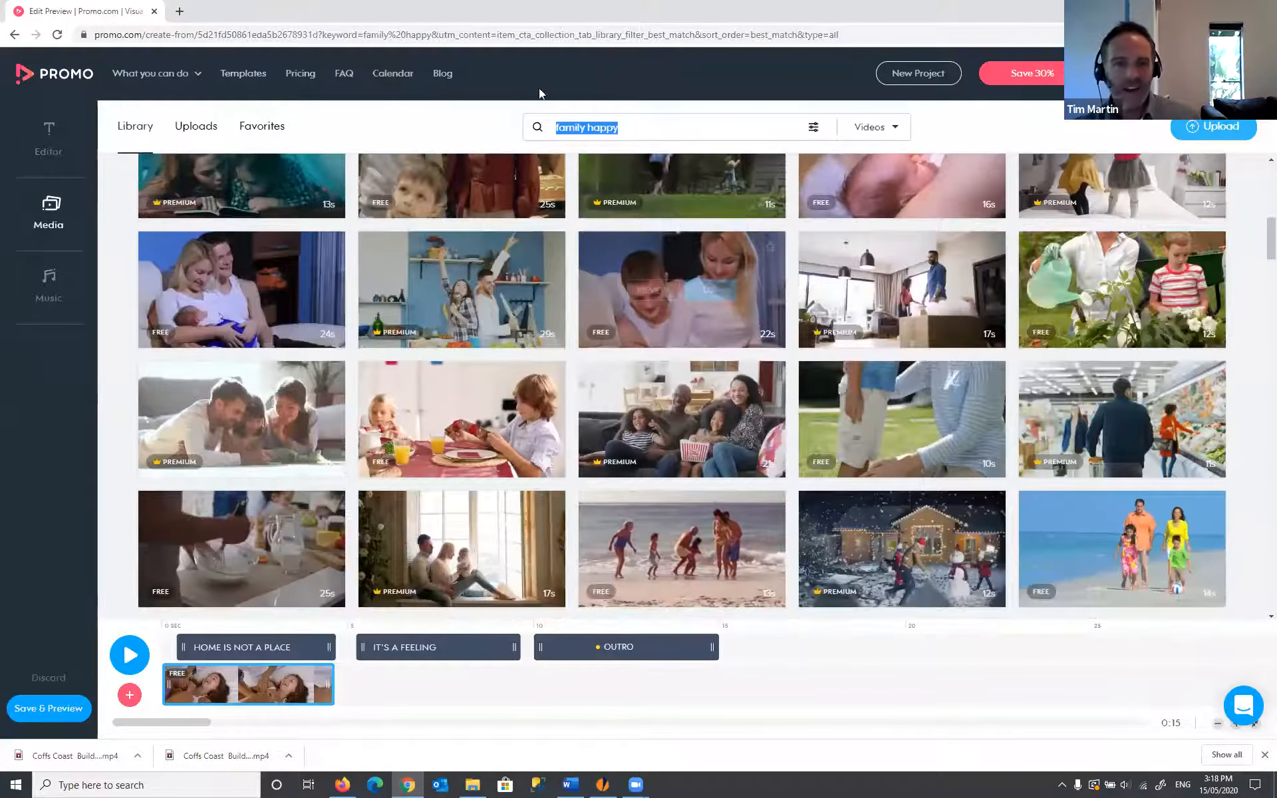
pyautogui.scroll(3, 271, 136)
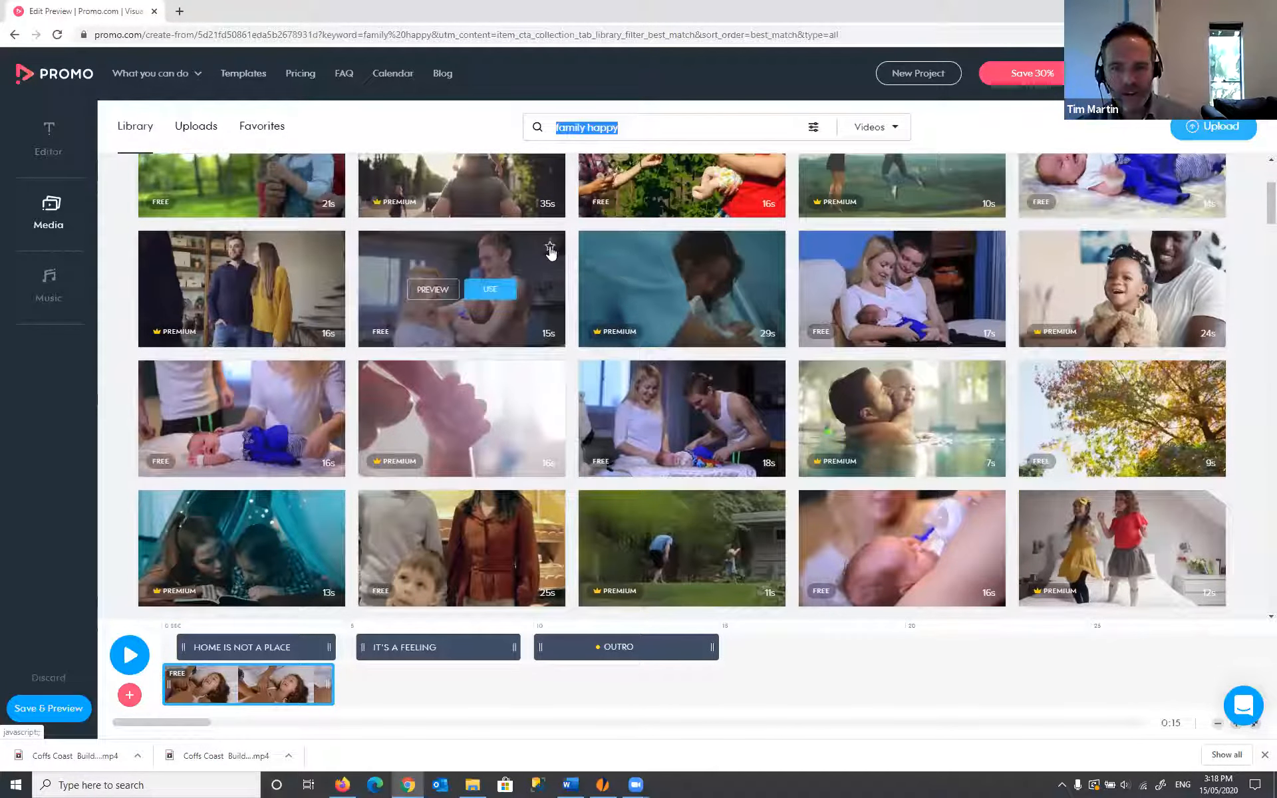
pyautogui.scroll(-1, 876, 363)
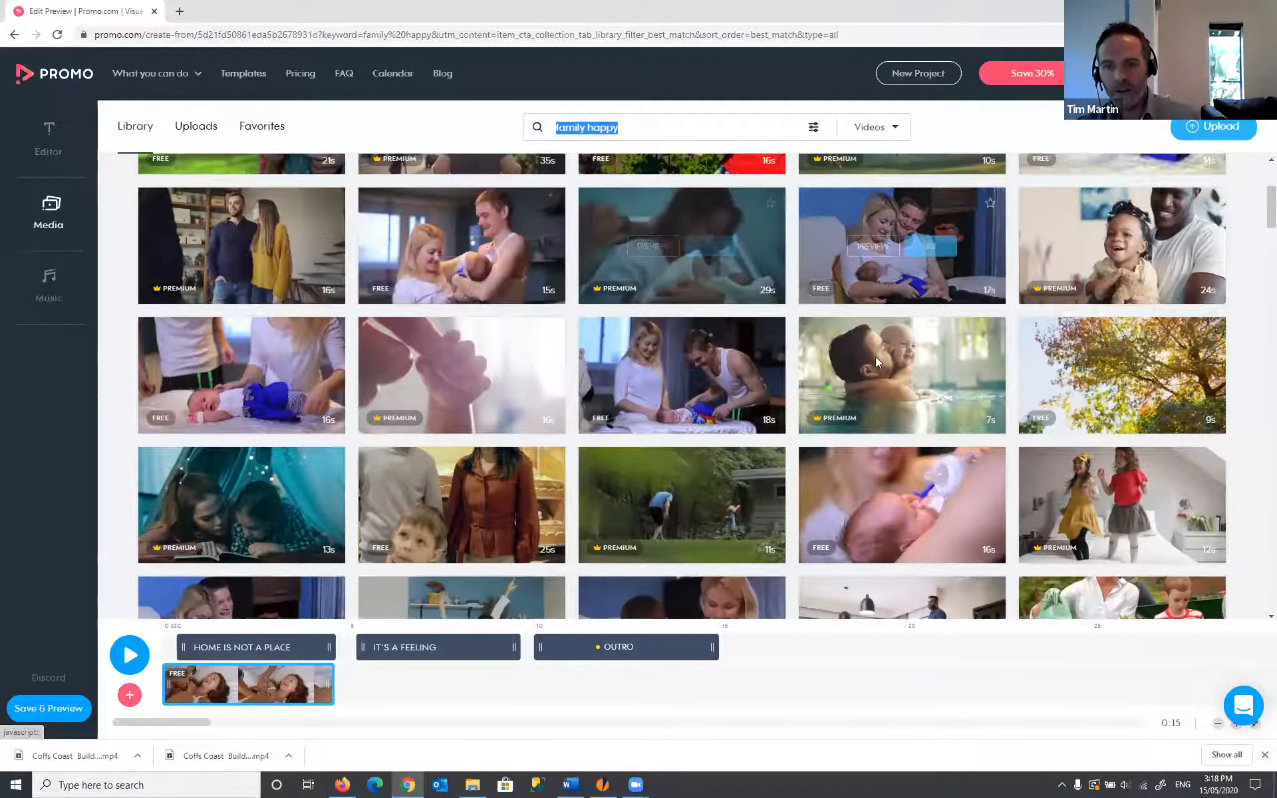
pyautogui.scroll(-3, 877, 363)
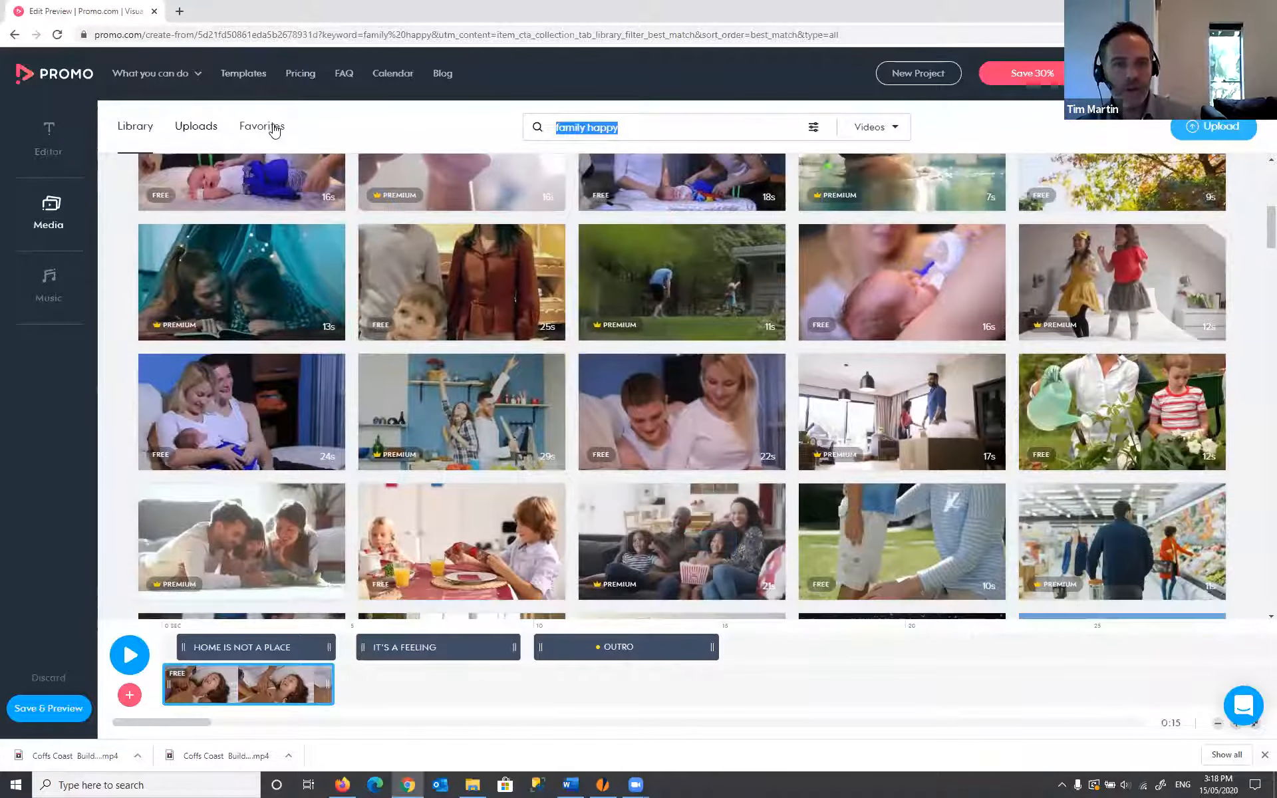
# - Add the favourited hugging clip as the second clip and move the outro to about 15.6–20.5 s
pyautogui.click(274, 127)
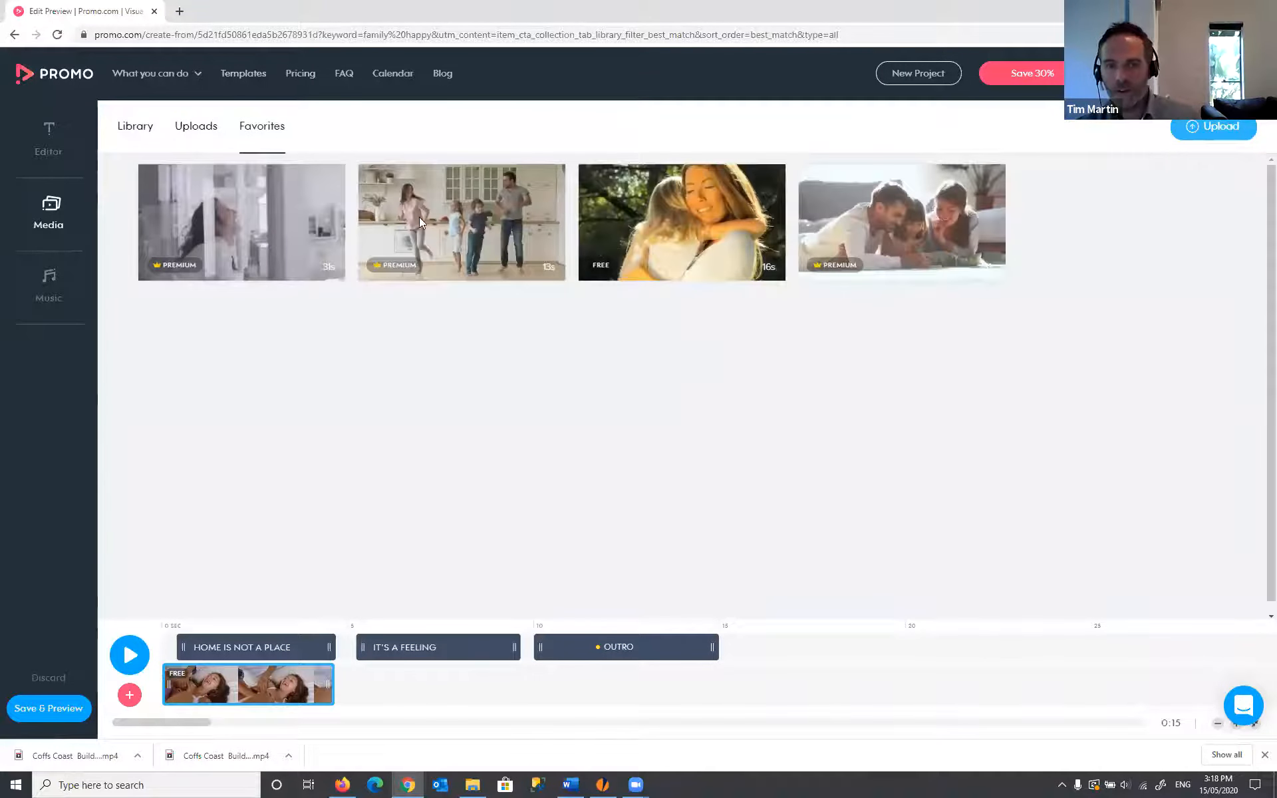
pyautogui.moveTo(706, 222)
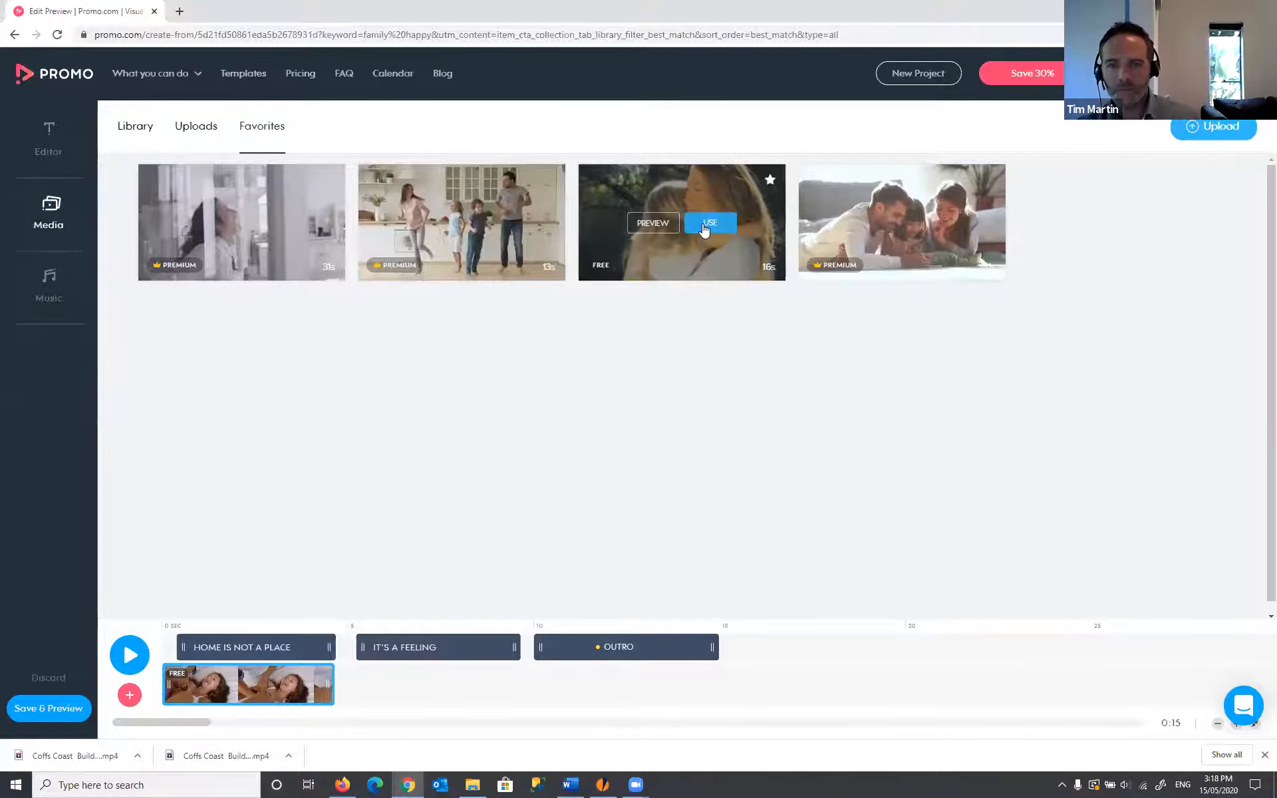
pyautogui.click(705, 228)
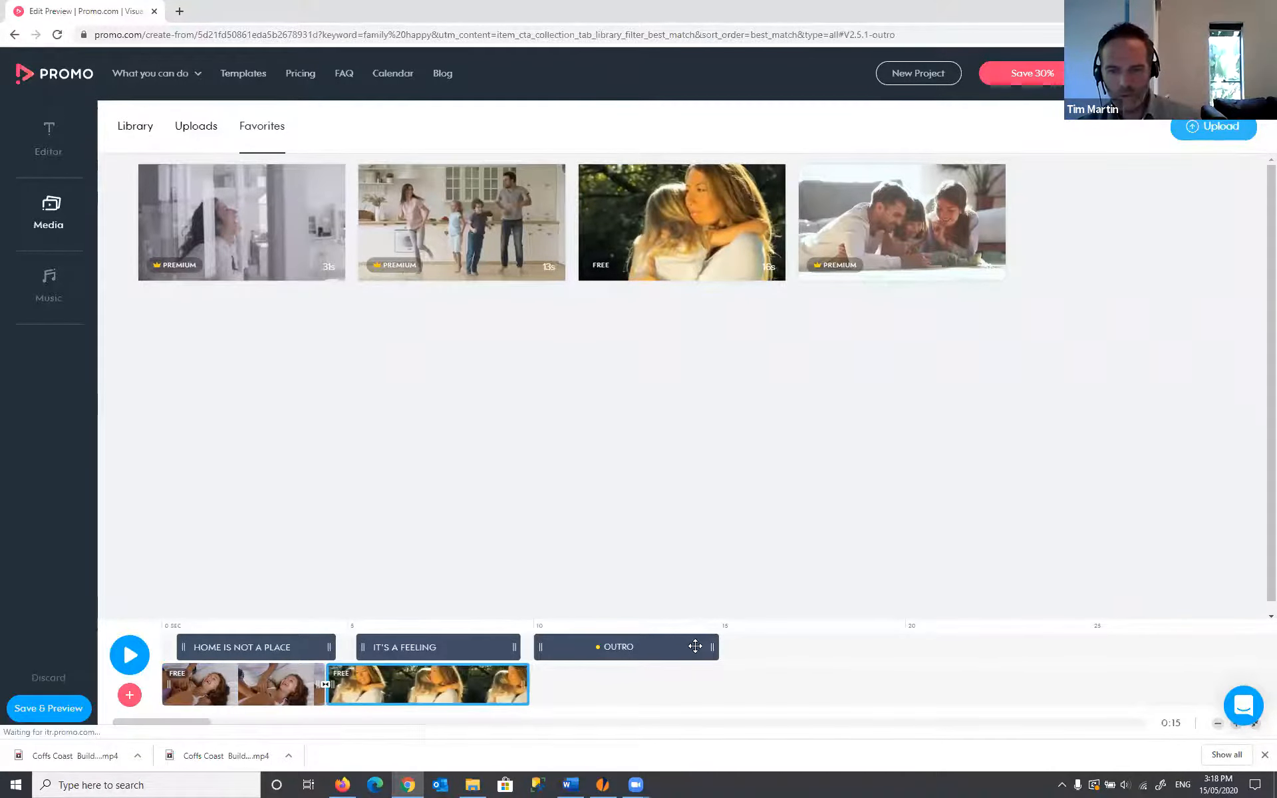
pyautogui.moveTo(692, 647); pyautogui.dragTo(898, 647)
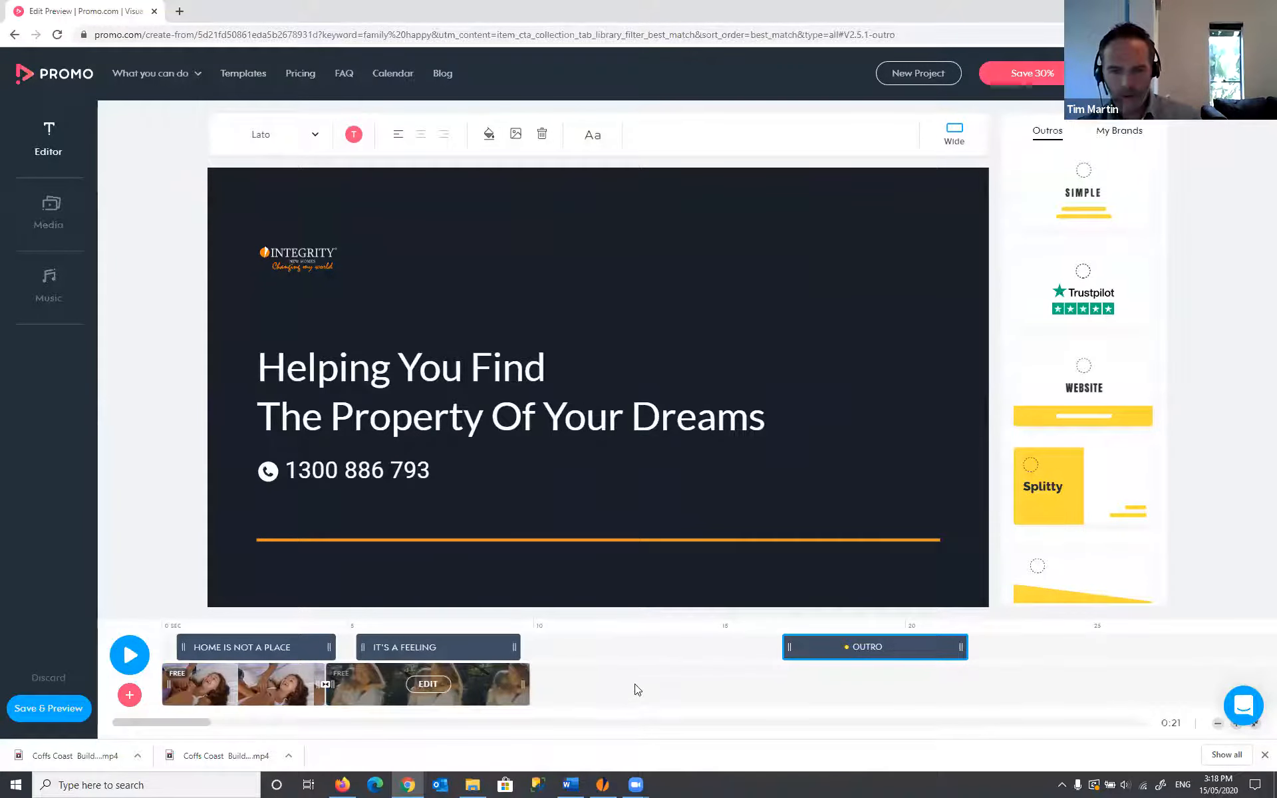
pyautogui.click(130, 695)
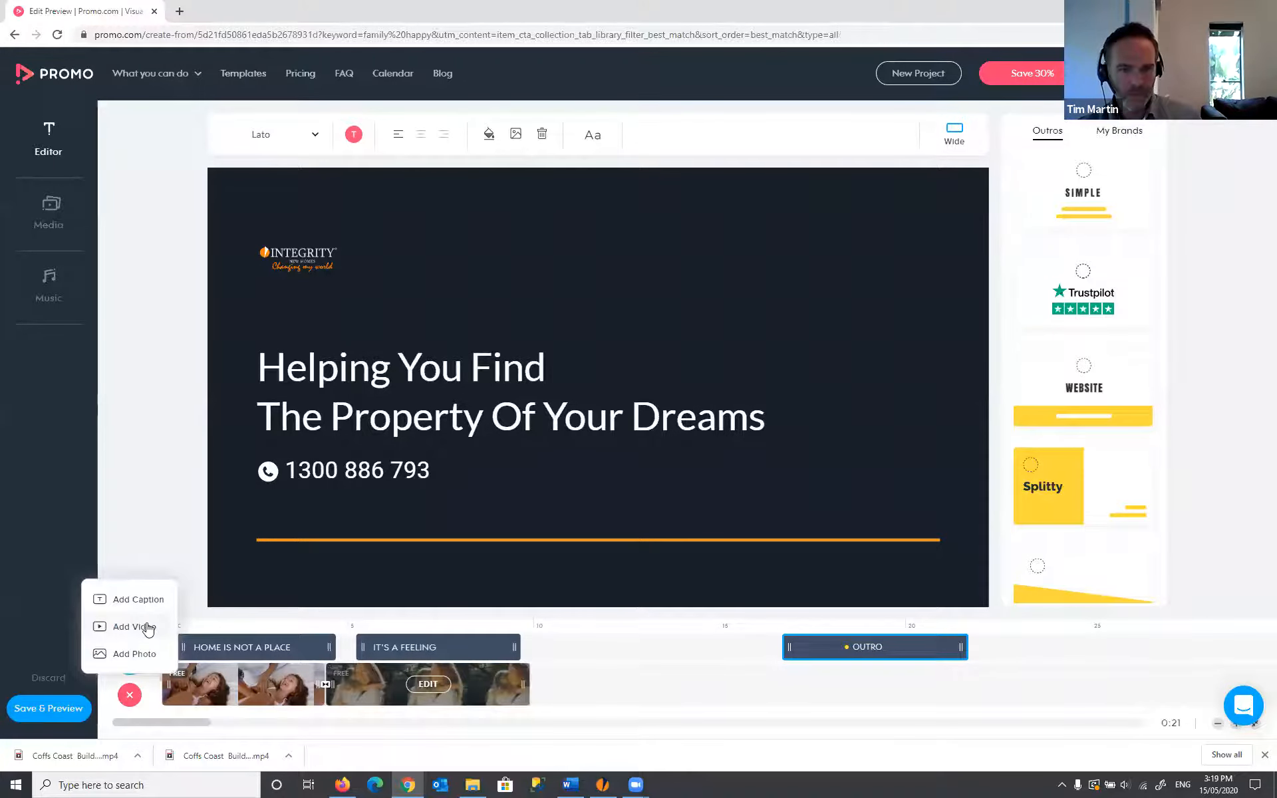
# - Add the favourited family-on-the-floor clip as the third clip and trim its end shorter
pyautogui.click(148, 627)
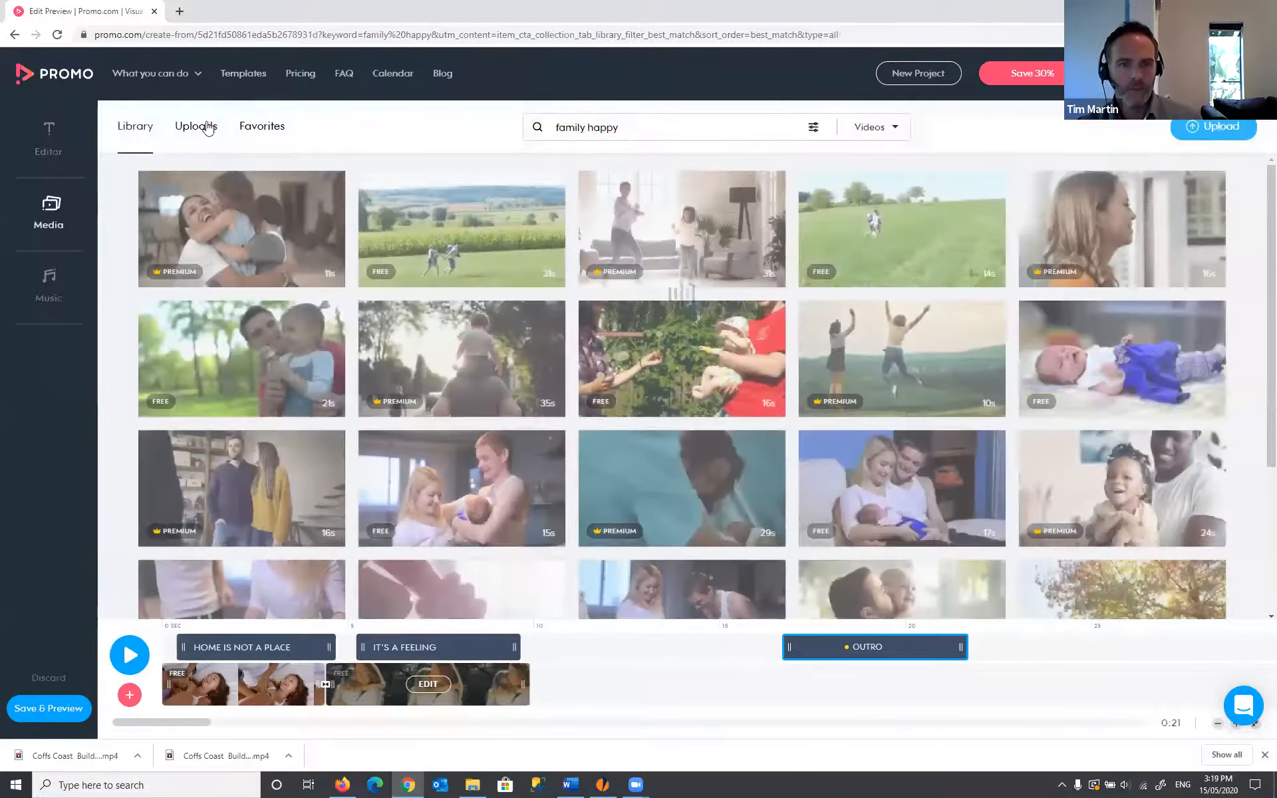
pyautogui.click(279, 129)
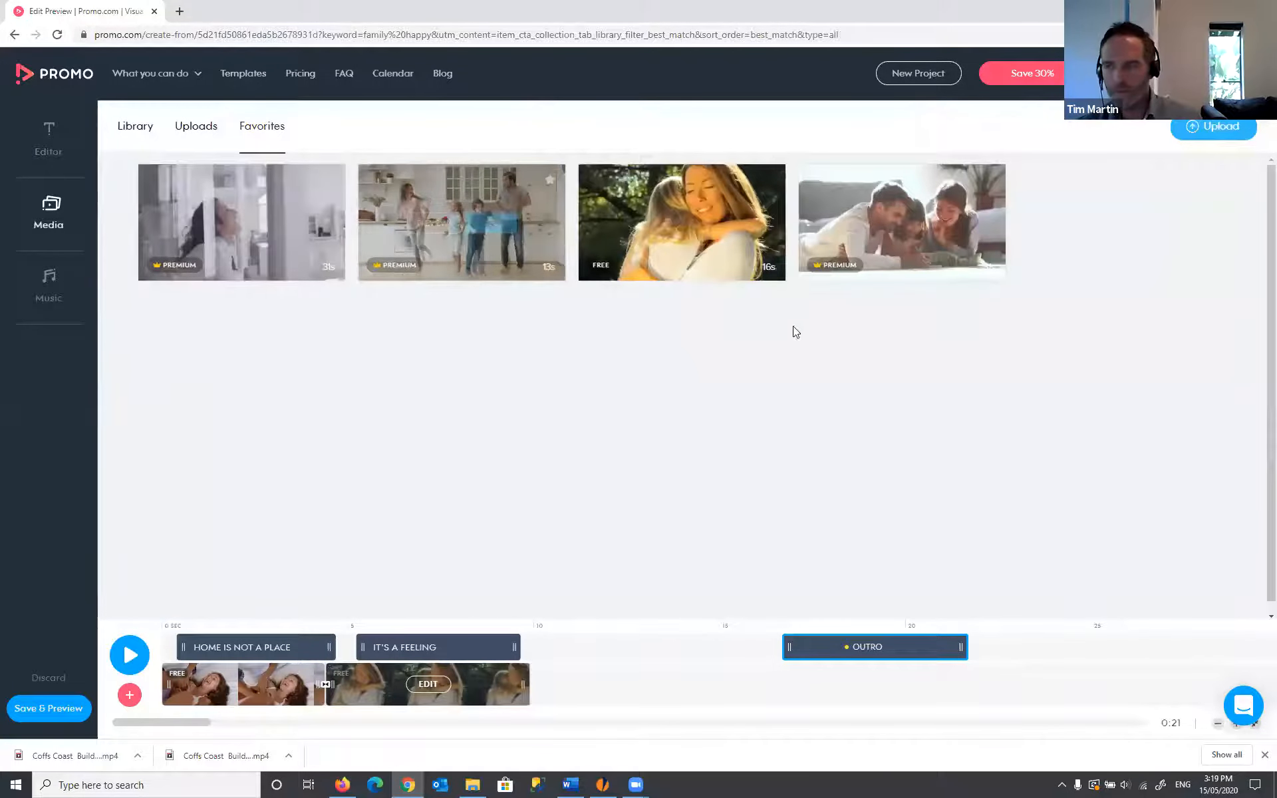
pyautogui.moveTo(898, 197)
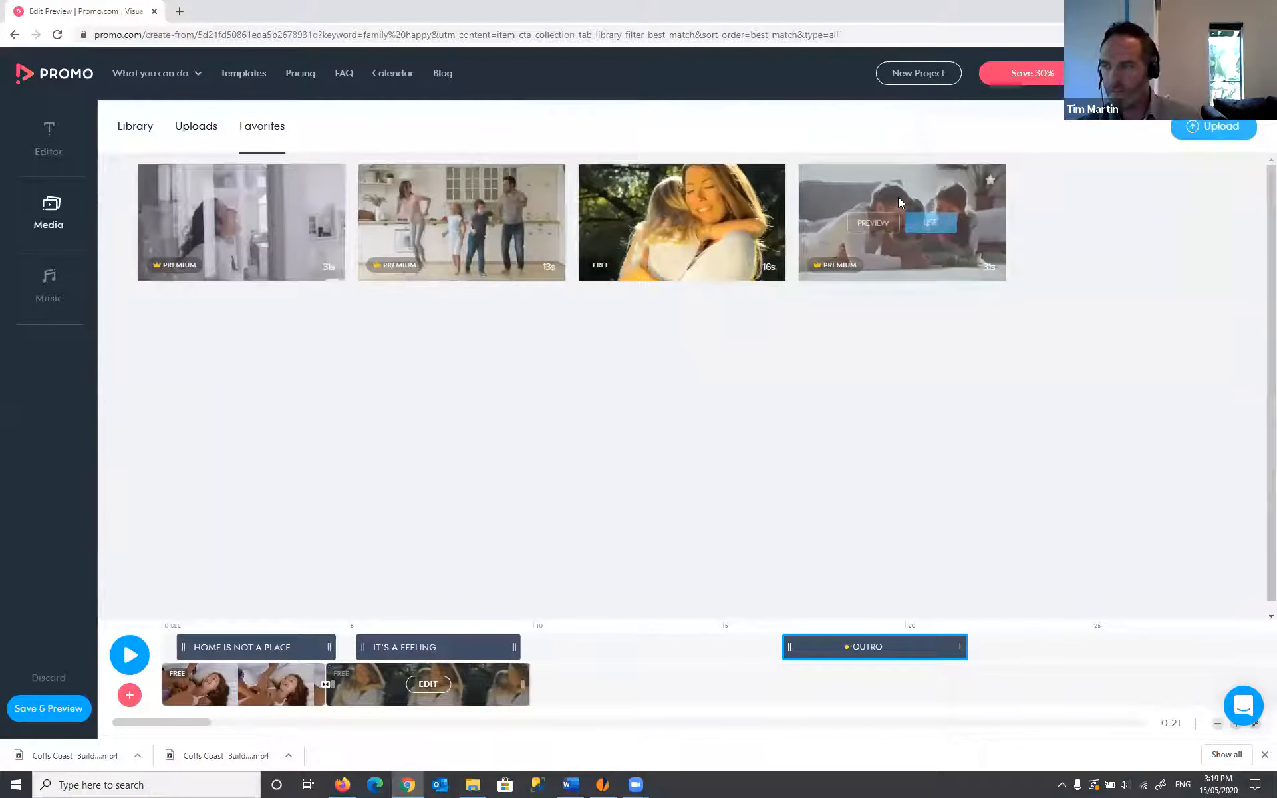
pyautogui.click(924, 222)
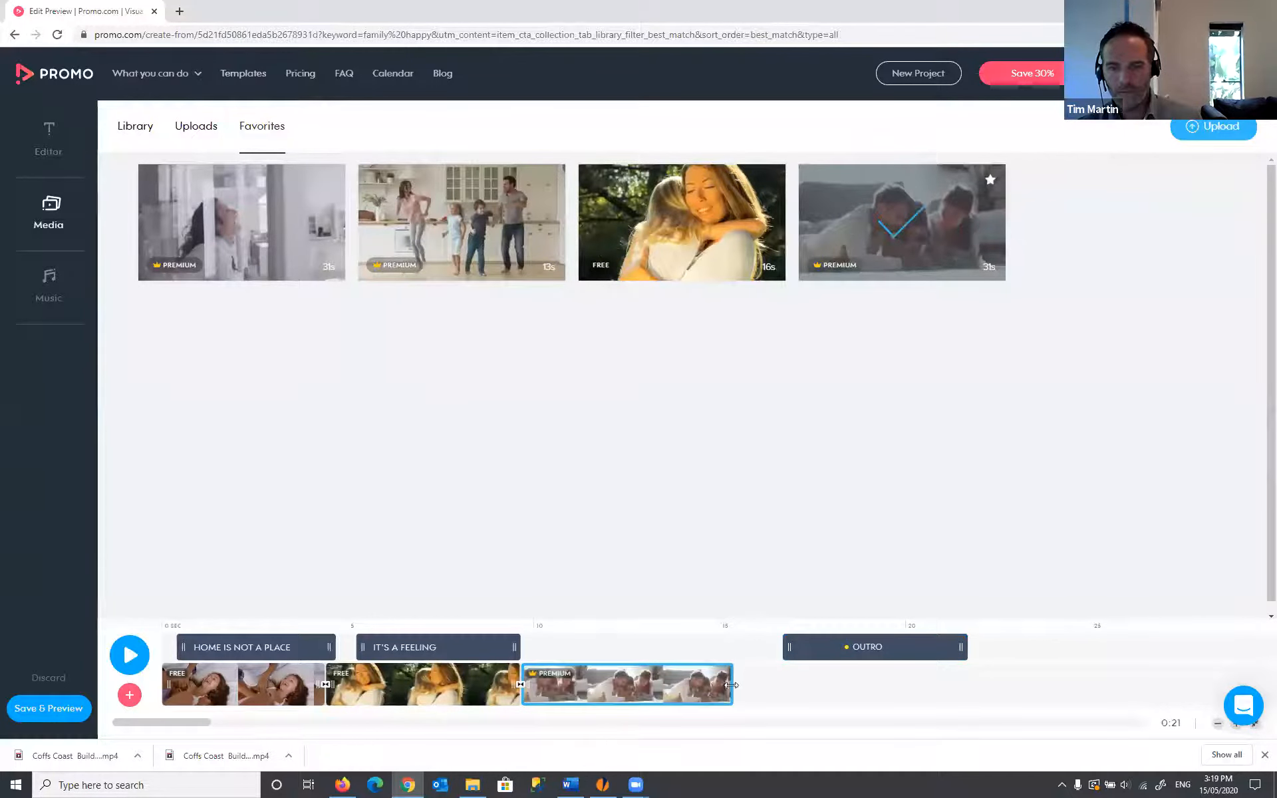
pyautogui.moveTo(731, 685); pyautogui.dragTo(689, 685)
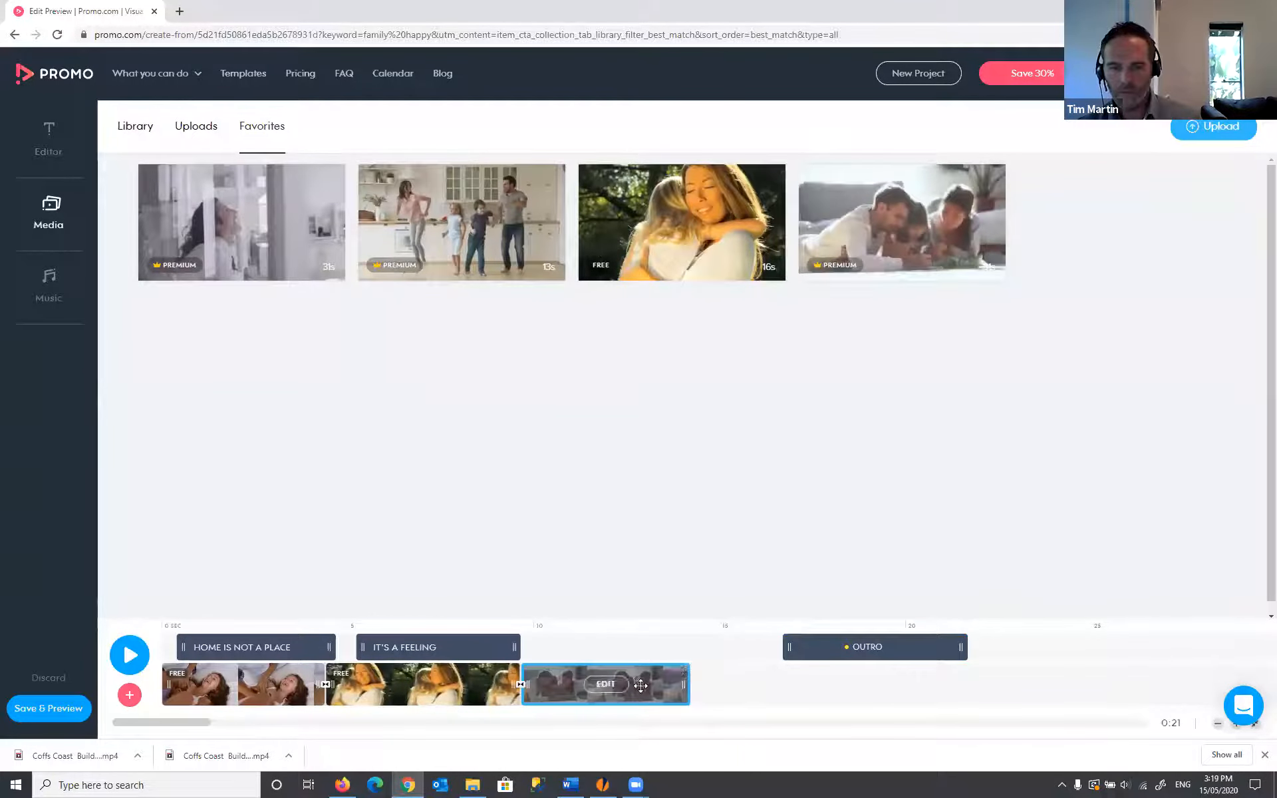
pyautogui.click(130, 695)
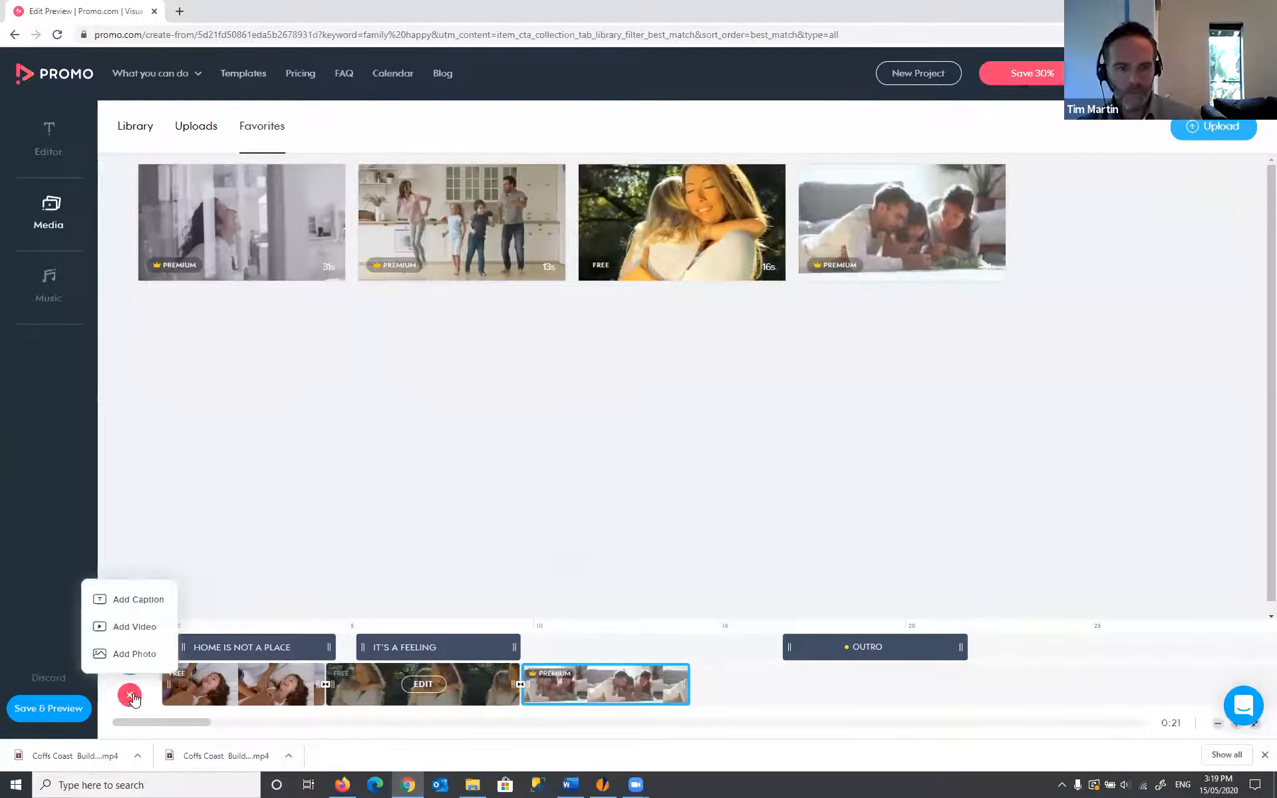
# - Add a 'YOUR TEXT GOES HERE' caption aligned to the third clip's start and select it
pyautogui.click(155, 599)
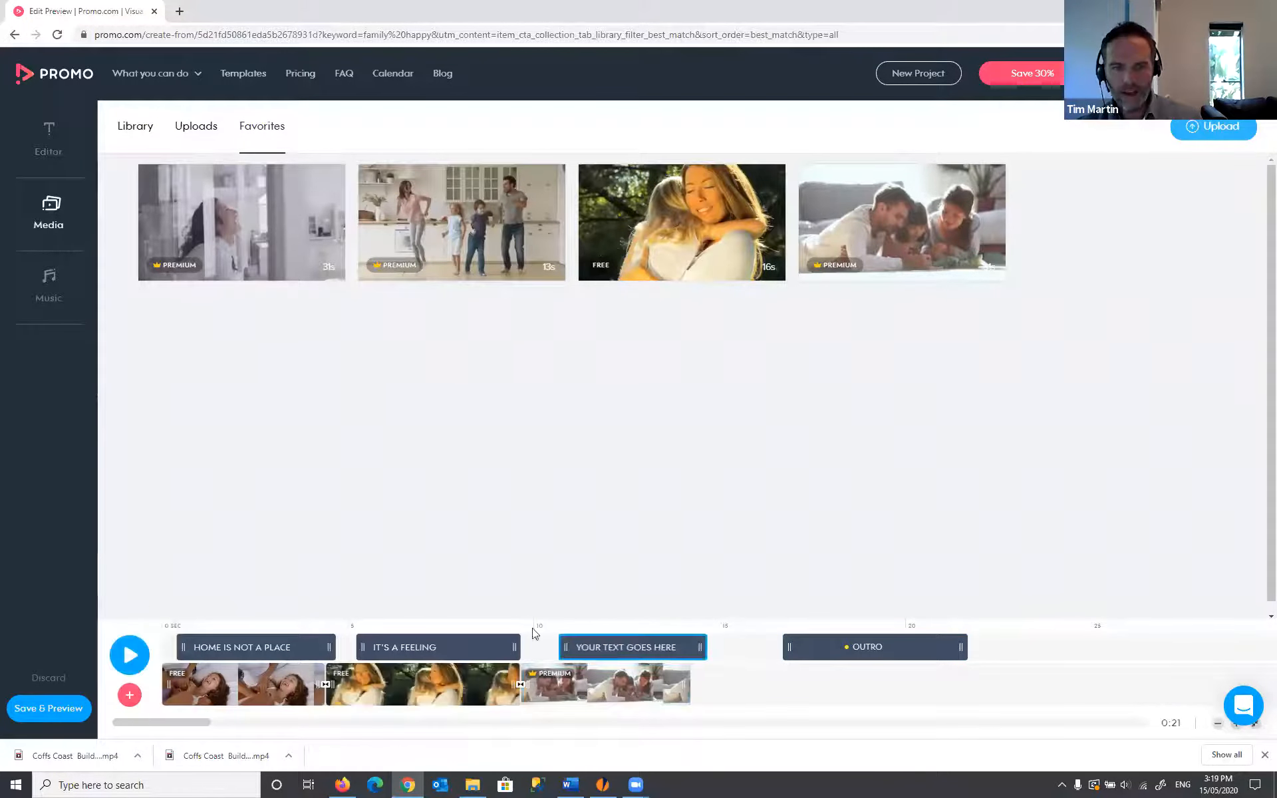
pyautogui.moveTo(665, 650); pyautogui.dragTo(643, 649)
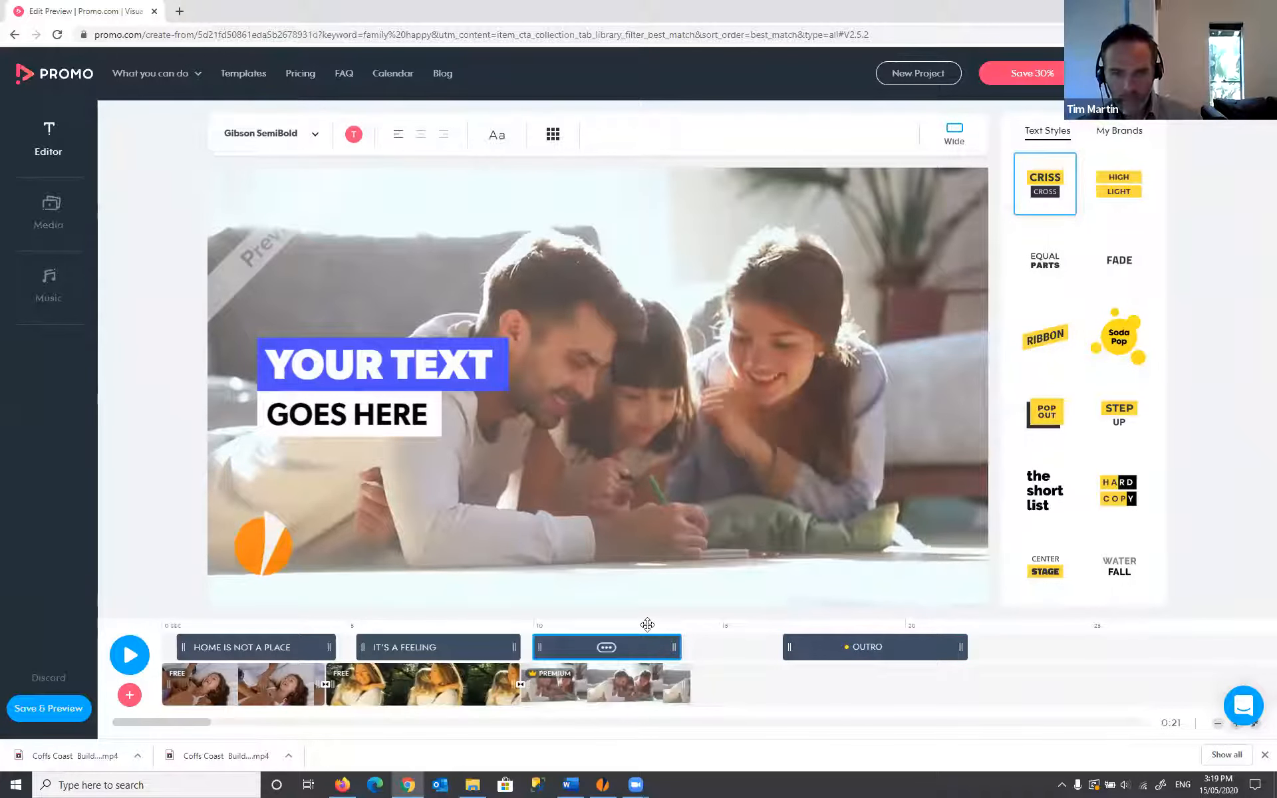
pyautogui.moveTo(453, 366); pyautogui.dragTo(453, 365)
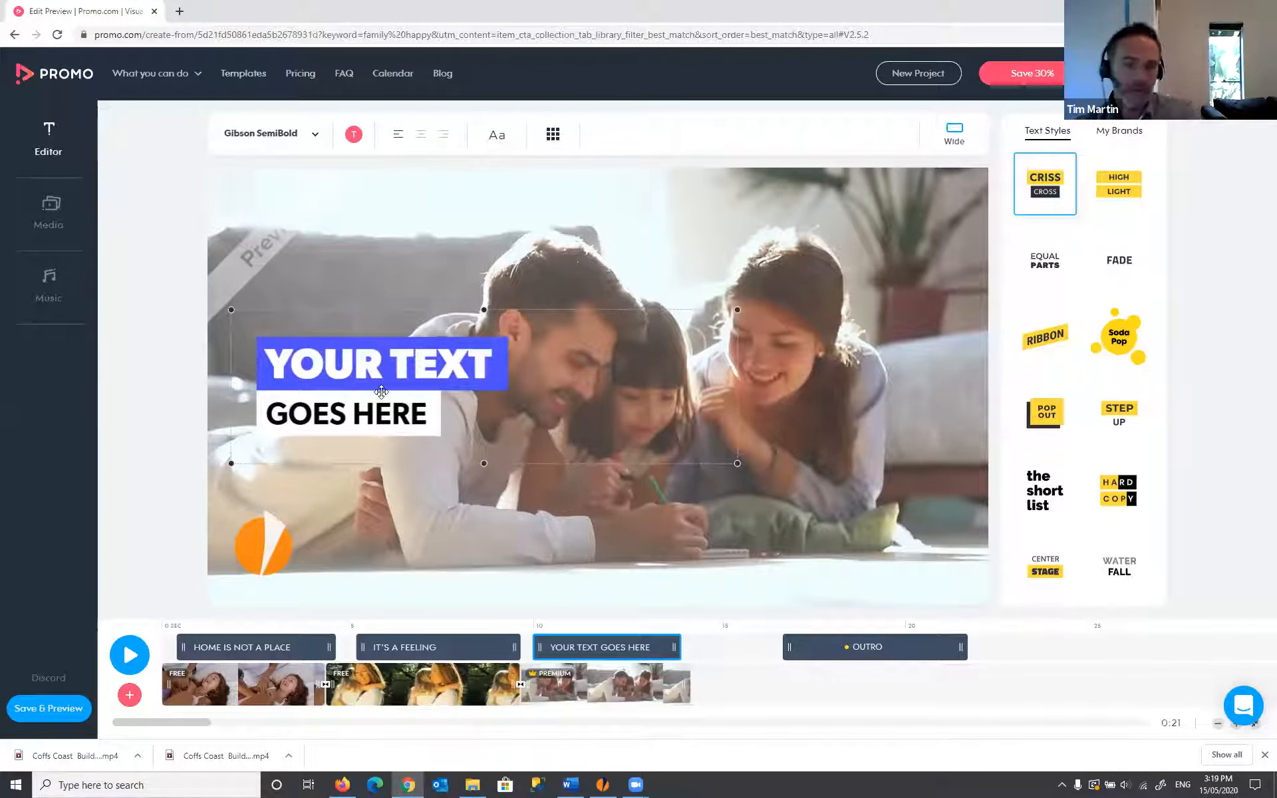
# - Switch the caption's highlight from blue to the orange Brand Colors swatch
pyautogui.click(354, 134)
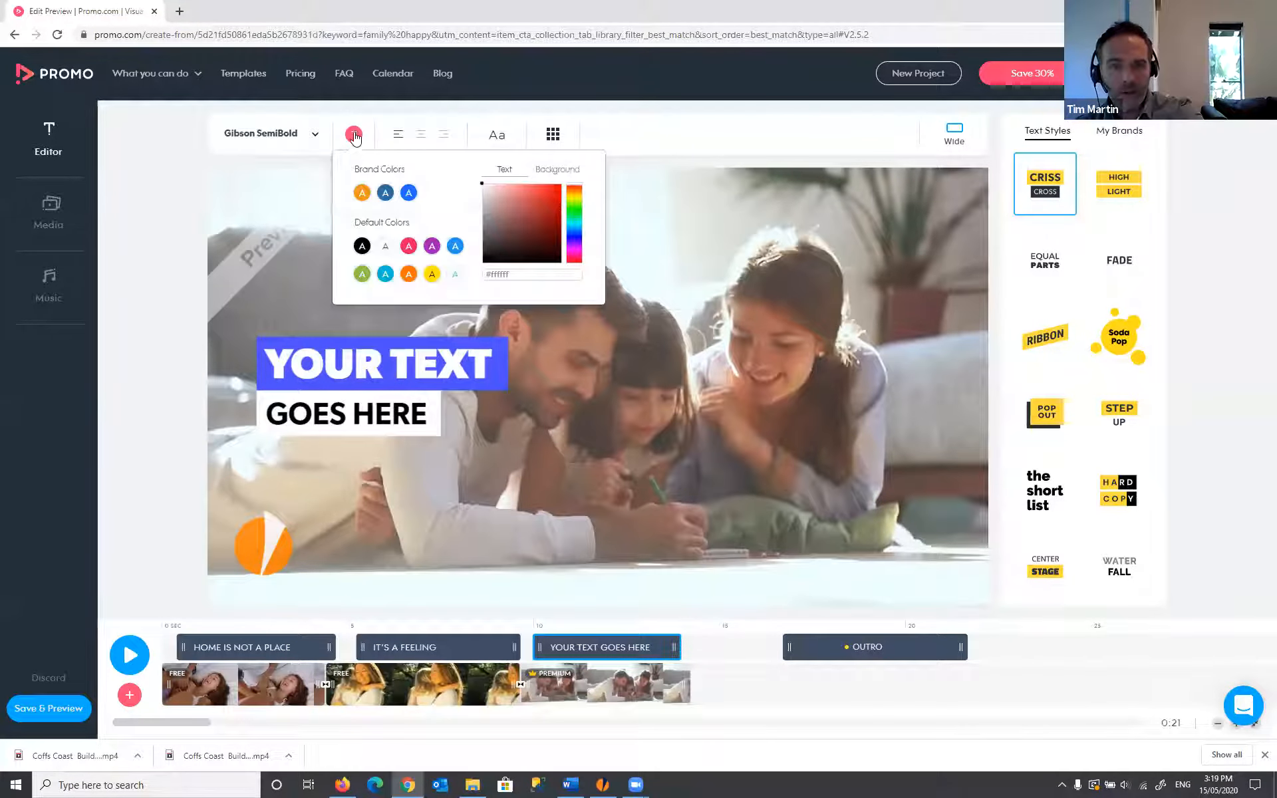
pyautogui.click(362, 193)
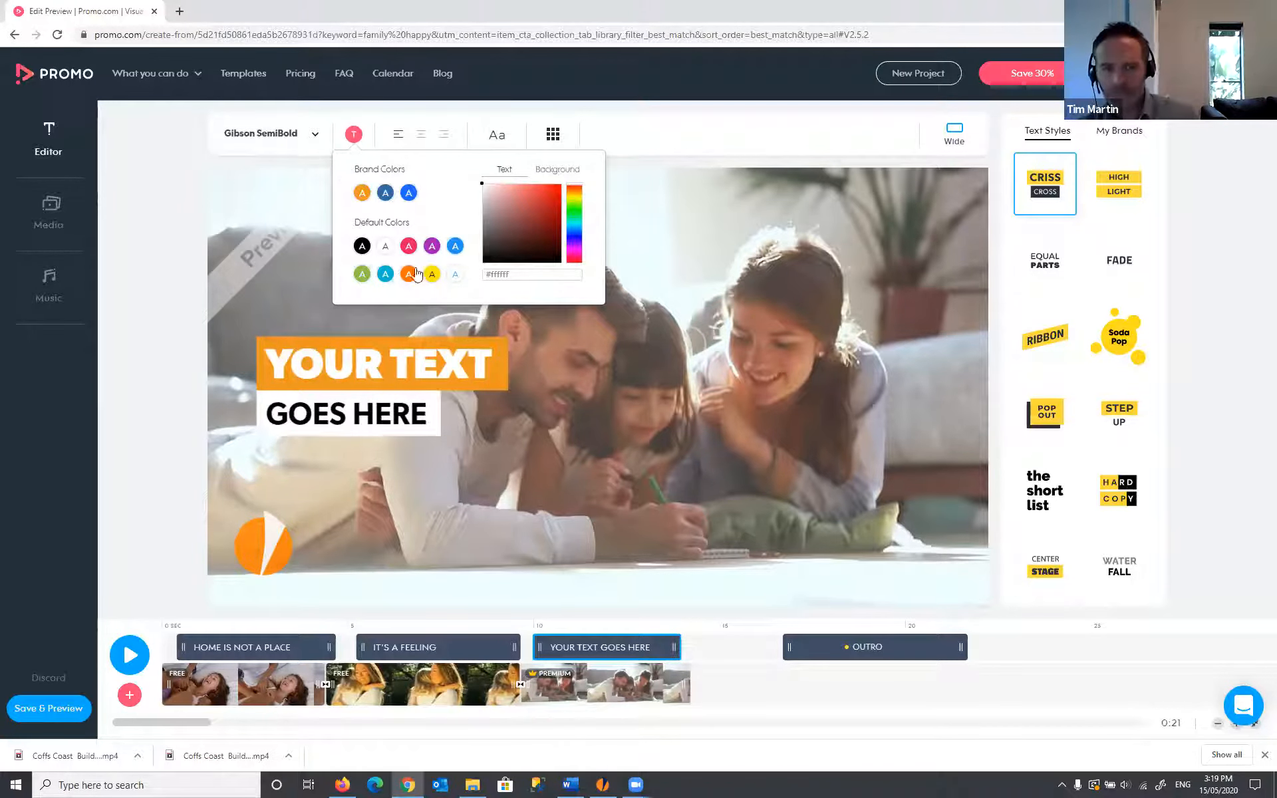
pyautogui.click(398, 386)
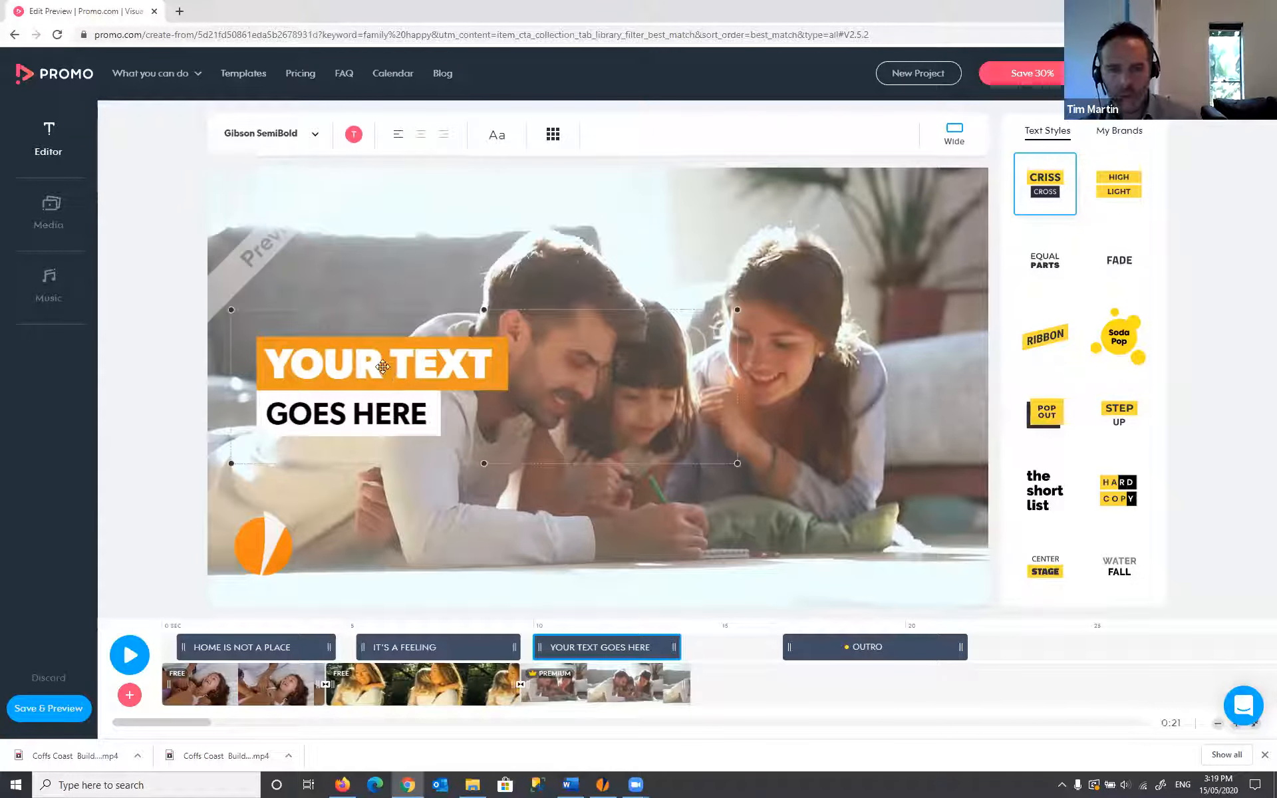
# - Replace the placeholder text with 'IT'S FAMILY' on line one and 'TIME' on line two
pyautogui.doubleClick(383, 367)
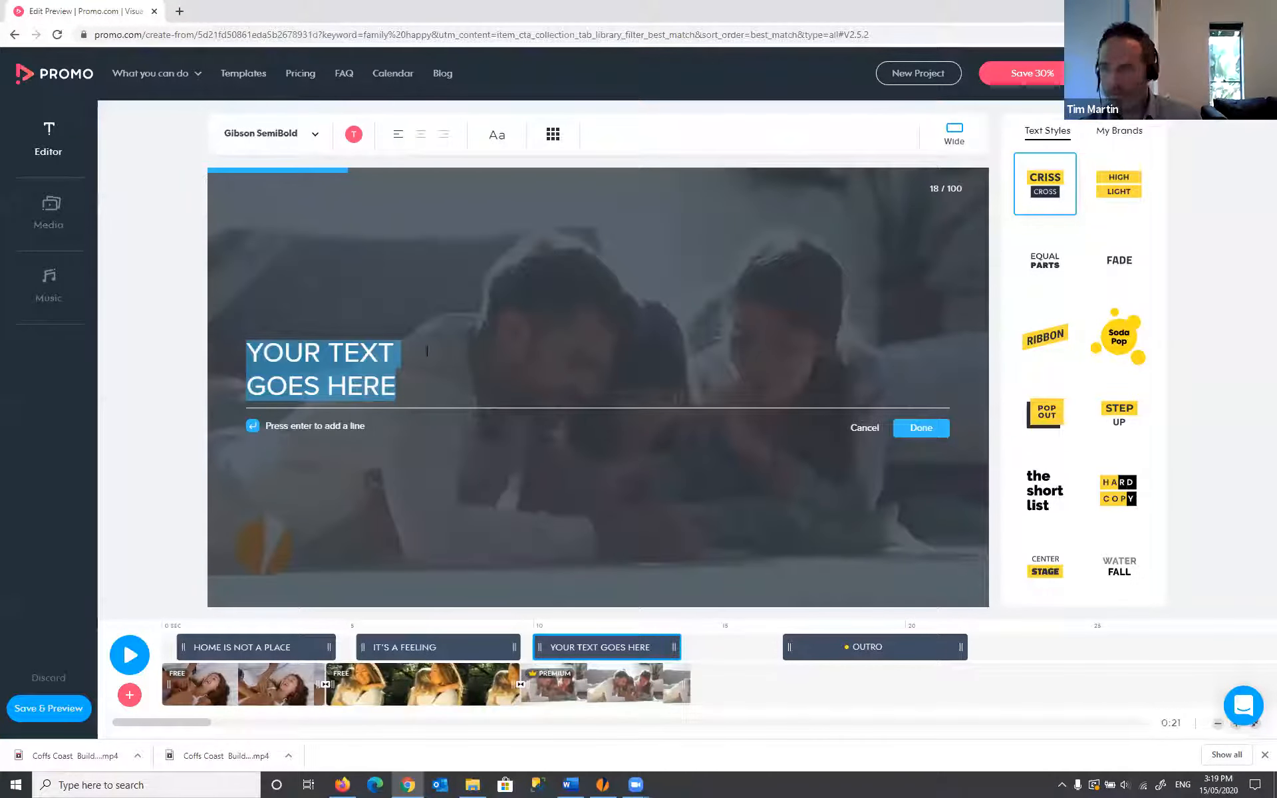
pyautogui.moveTo(400, 354); pyautogui.dragTo(264, 346)
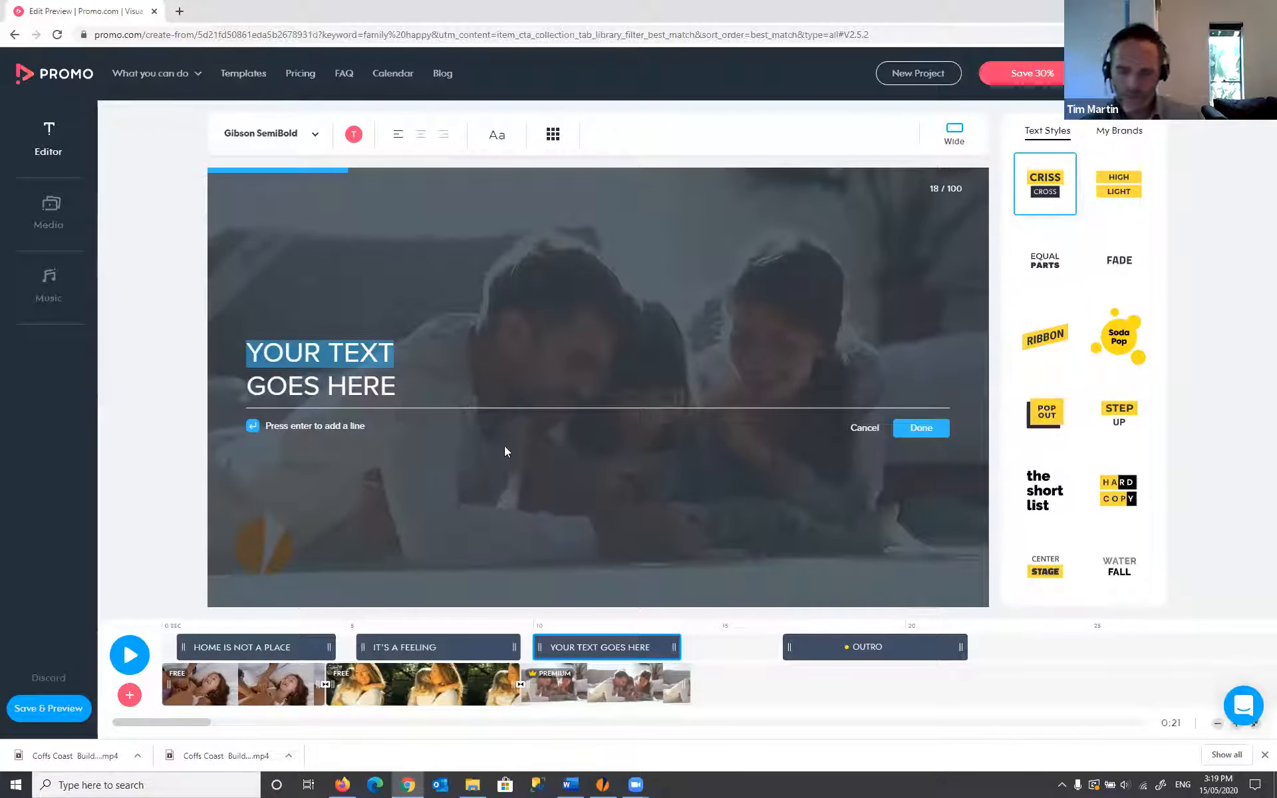
pyautogui.press('BackSpace')
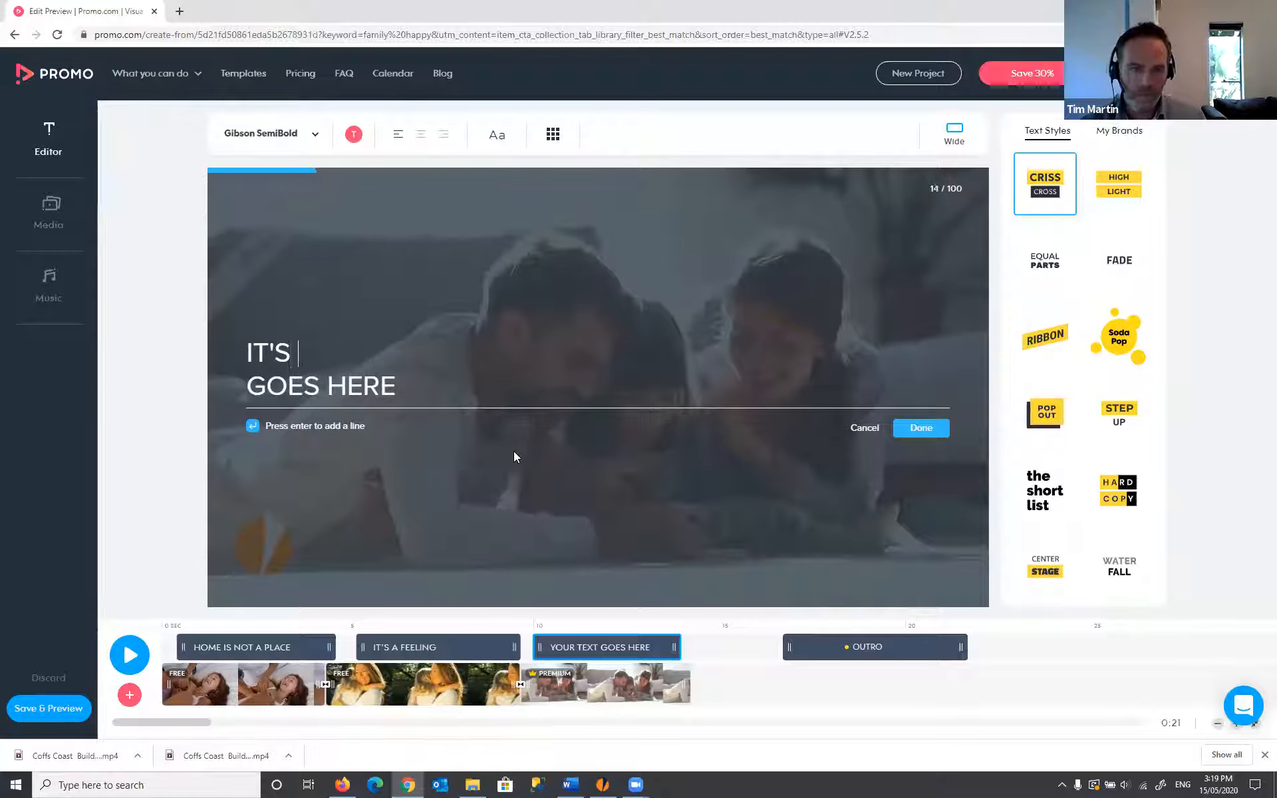
pyautogui.write("IT'S FA")
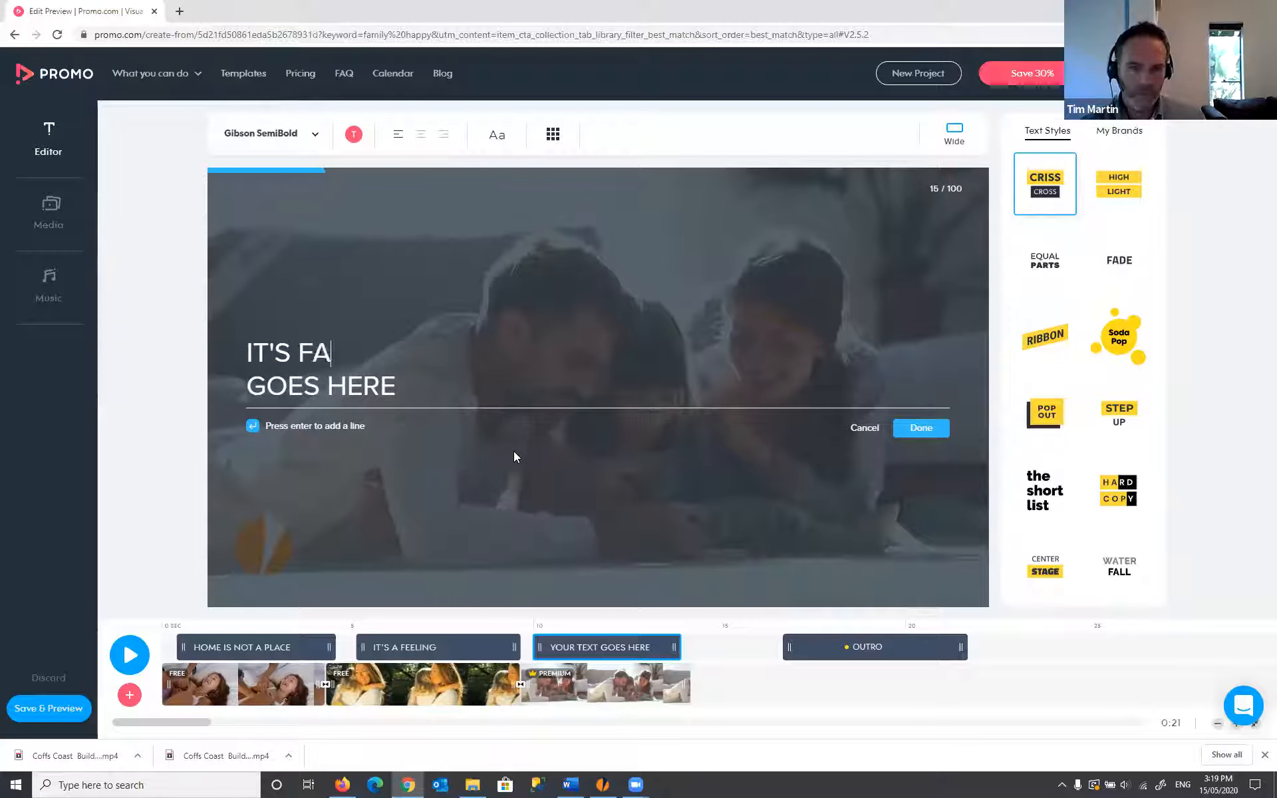
pyautogui.write('MILY')
pyautogui.press('Down')
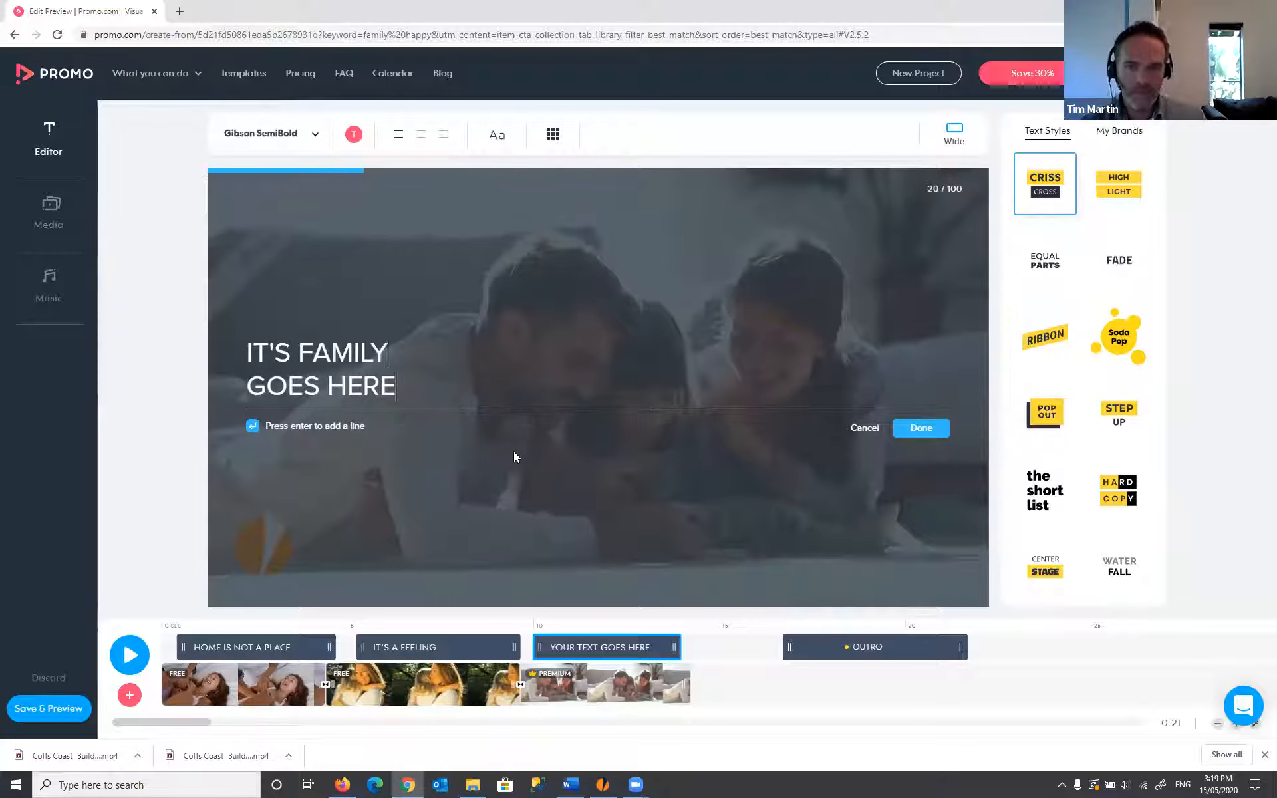
pyautogui.hotkey('shift', 'Home')
pyautogui.write('TIME')
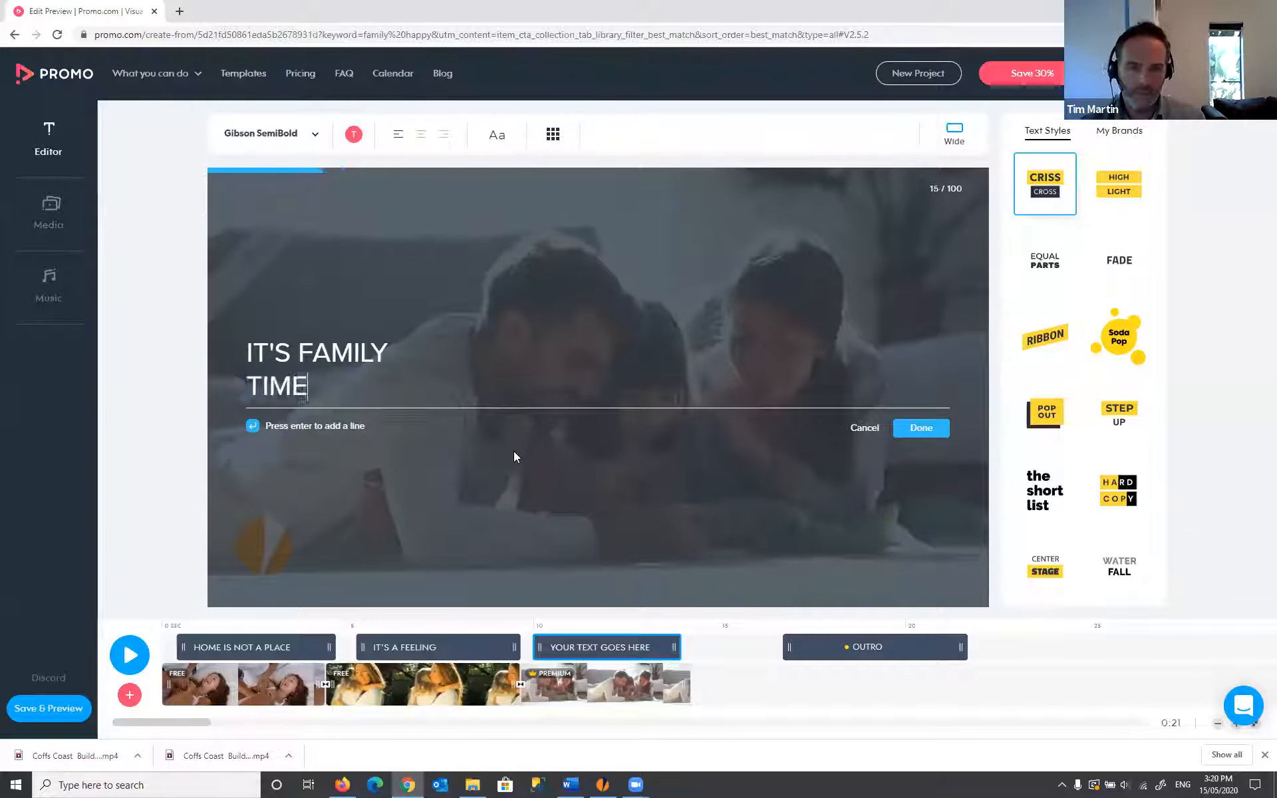
pyautogui.click(926, 432)
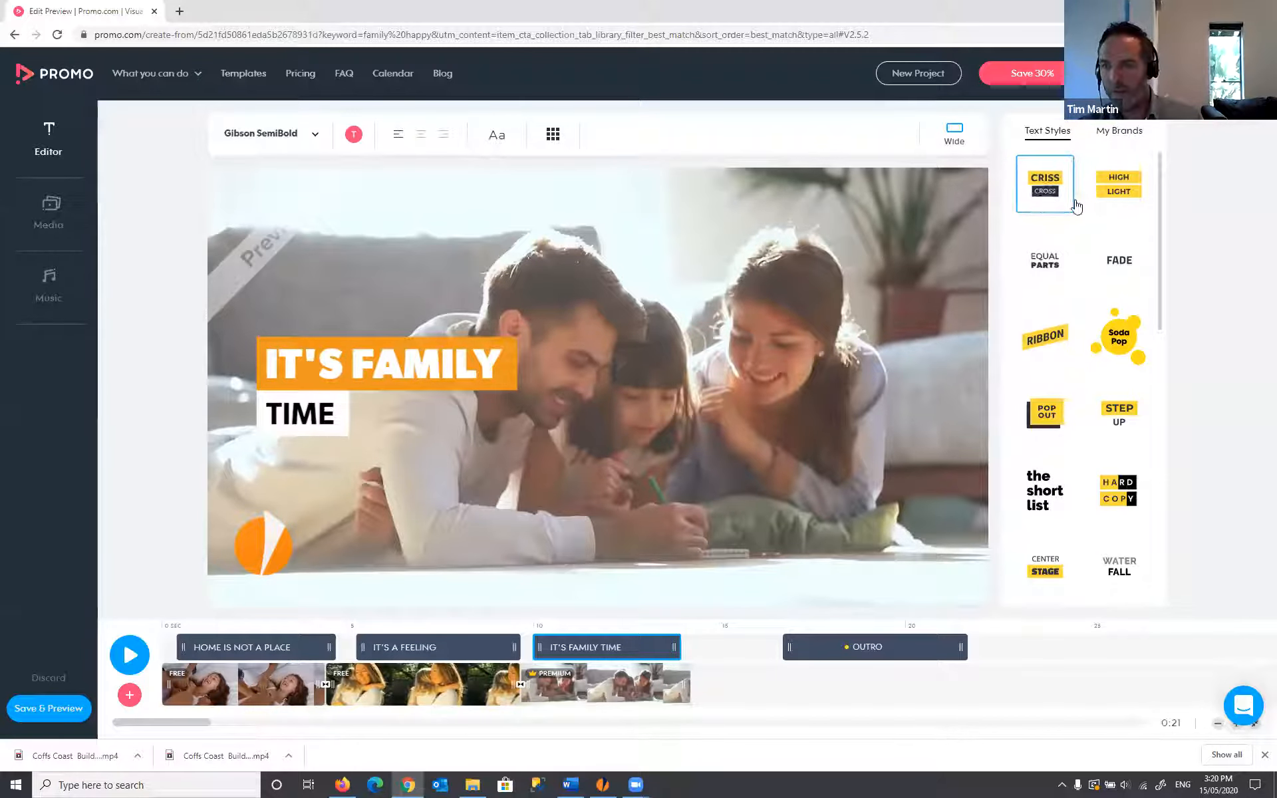
# - Try the Ribbon, Pop Out, Bubble Burst, Roll Out and Quick Breeze styles on the caption
pyautogui.click(1046, 341)
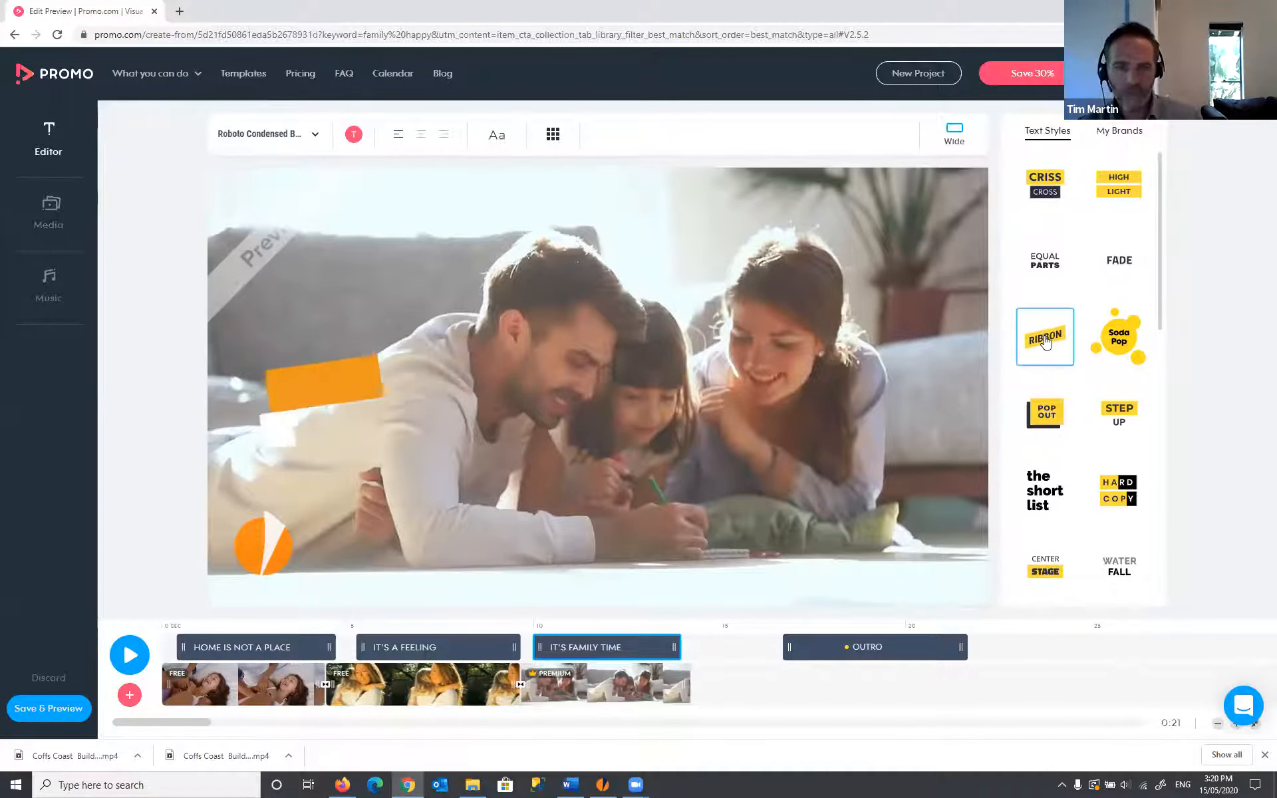
pyautogui.click(1042, 421)
pyautogui.scroll(-4, 1057, 412)
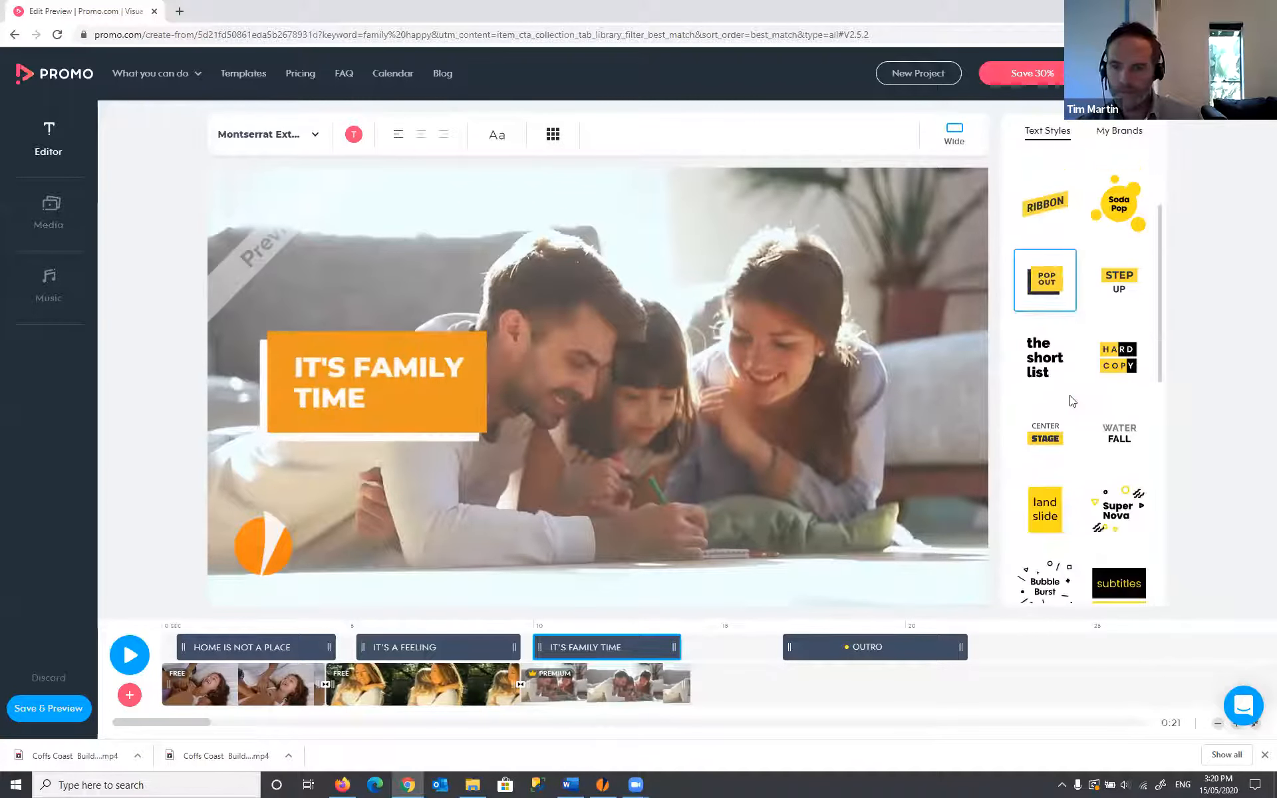
pyautogui.click(1057, 456)
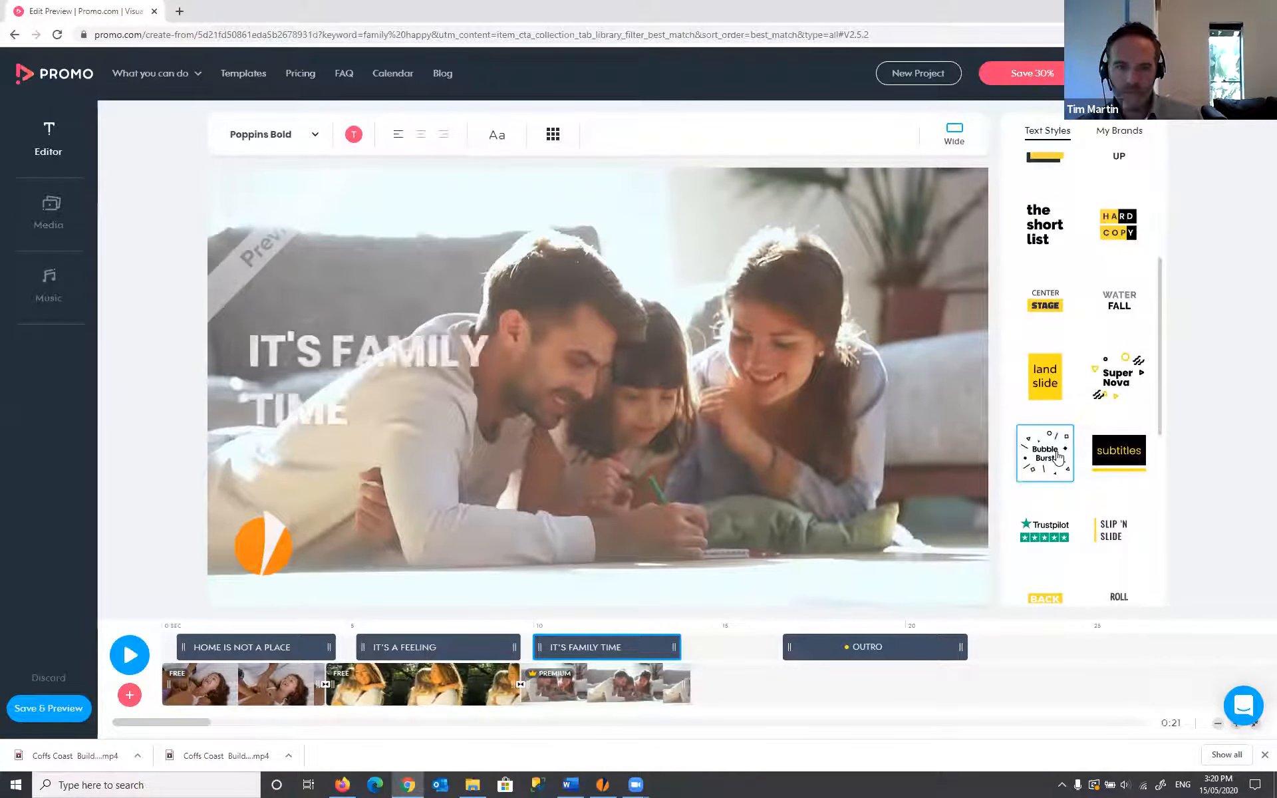
pyautogui.scroll(-2, 1117, 466)
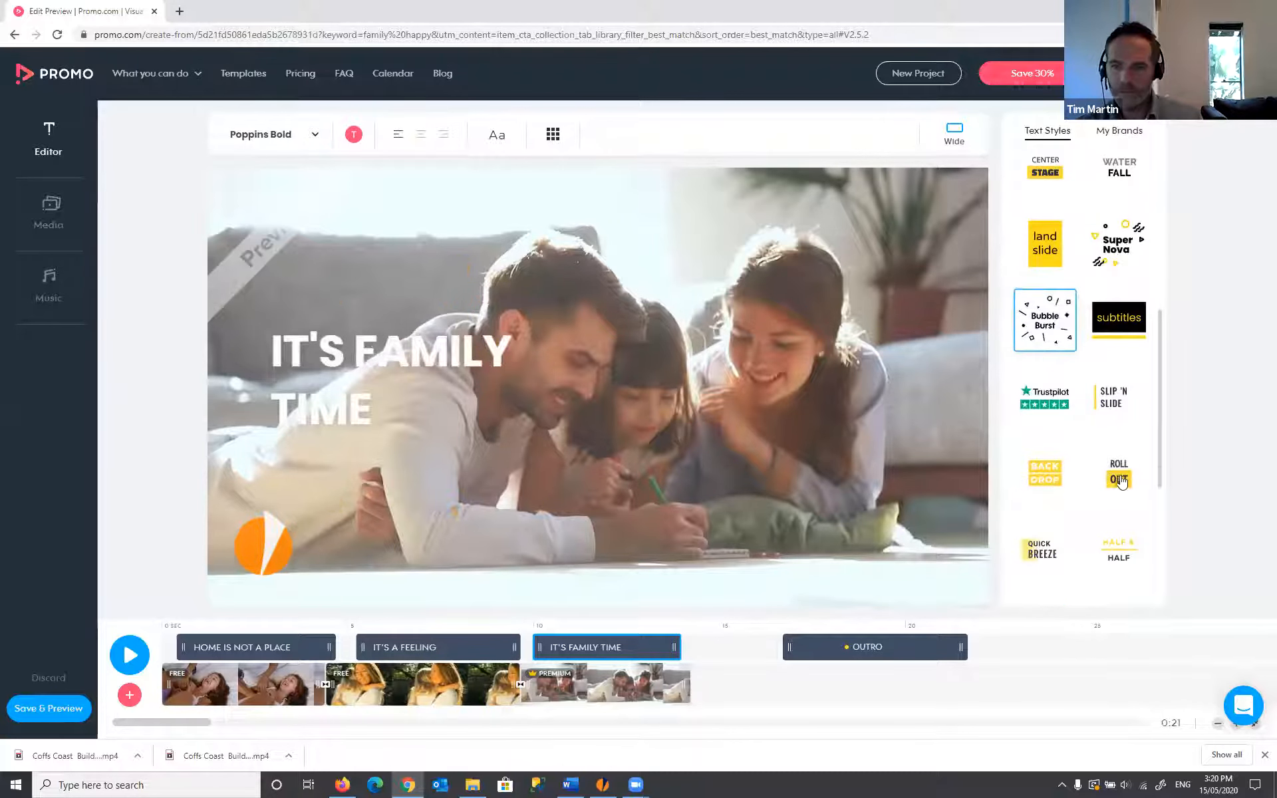
pyautogui.click(1122, 482)
pyautogui.scroll(-2, 1084, 465)
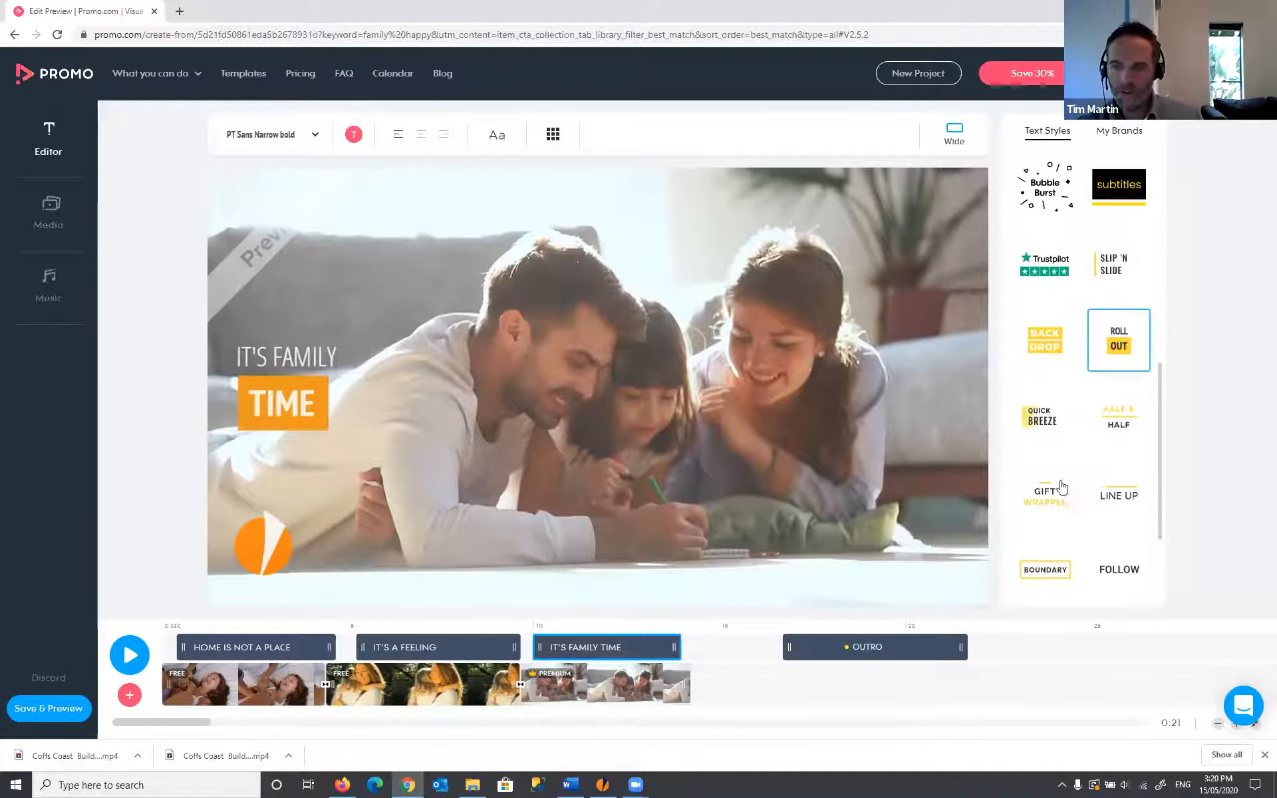
pyautogui.click(1042, 426)
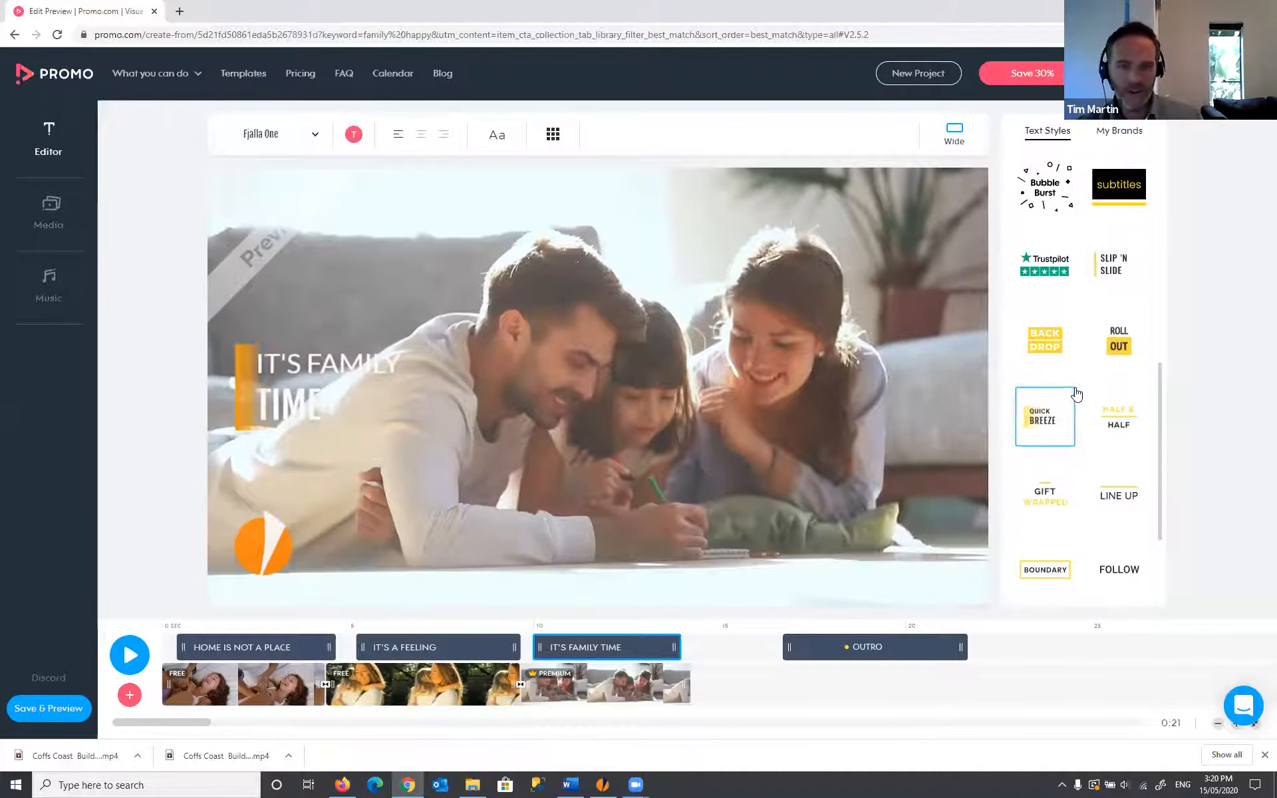
# - Apply the Ribbon text style to the IT'S FAMILY TIME caption
pyautogui.scroll(1, 1076, 394)
pyautogui.scroll(8, 1076, 394)
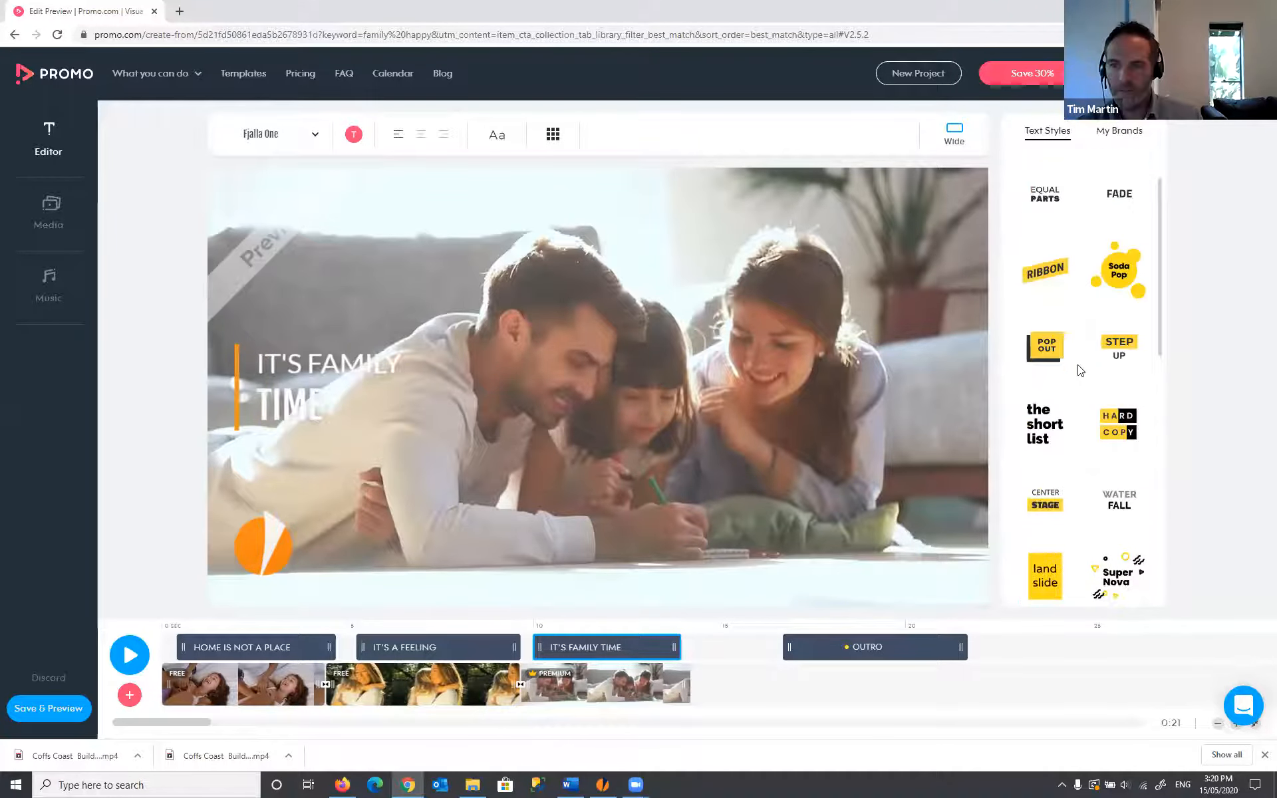
pyautogui.click(1050, 338)
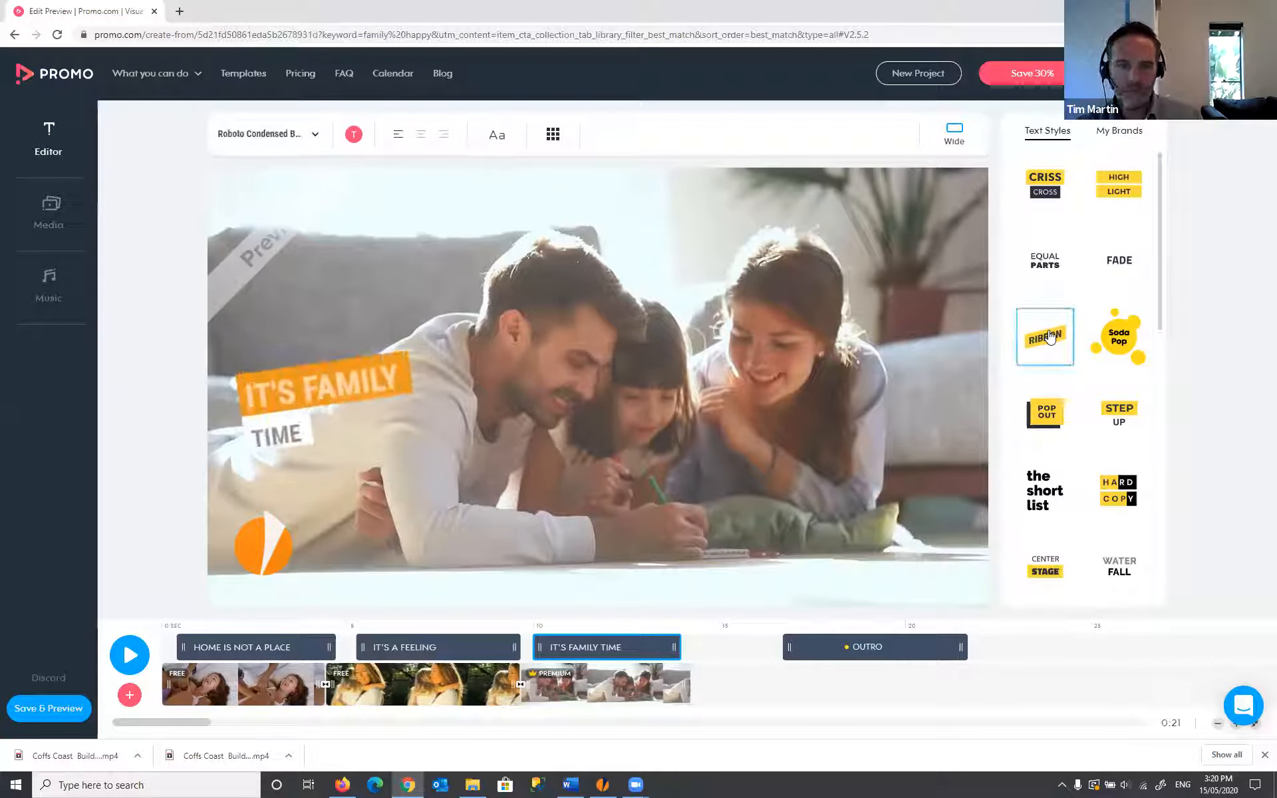
pyautogui.click(502, 418)
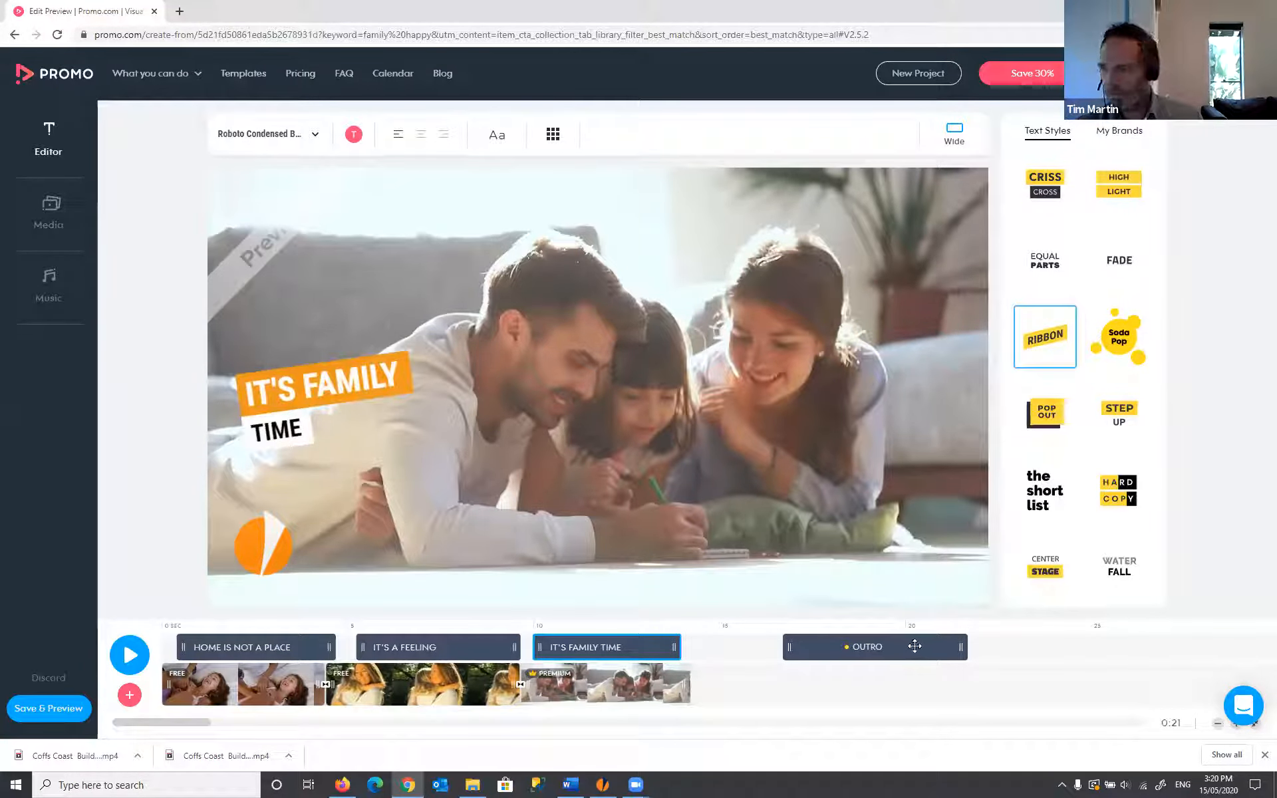
# - Shift the outro further right on the timeline and bring up the video library to add a clip
pyautogui.moveTo(914, 646); pyautogui.dragTo(1011, 648)
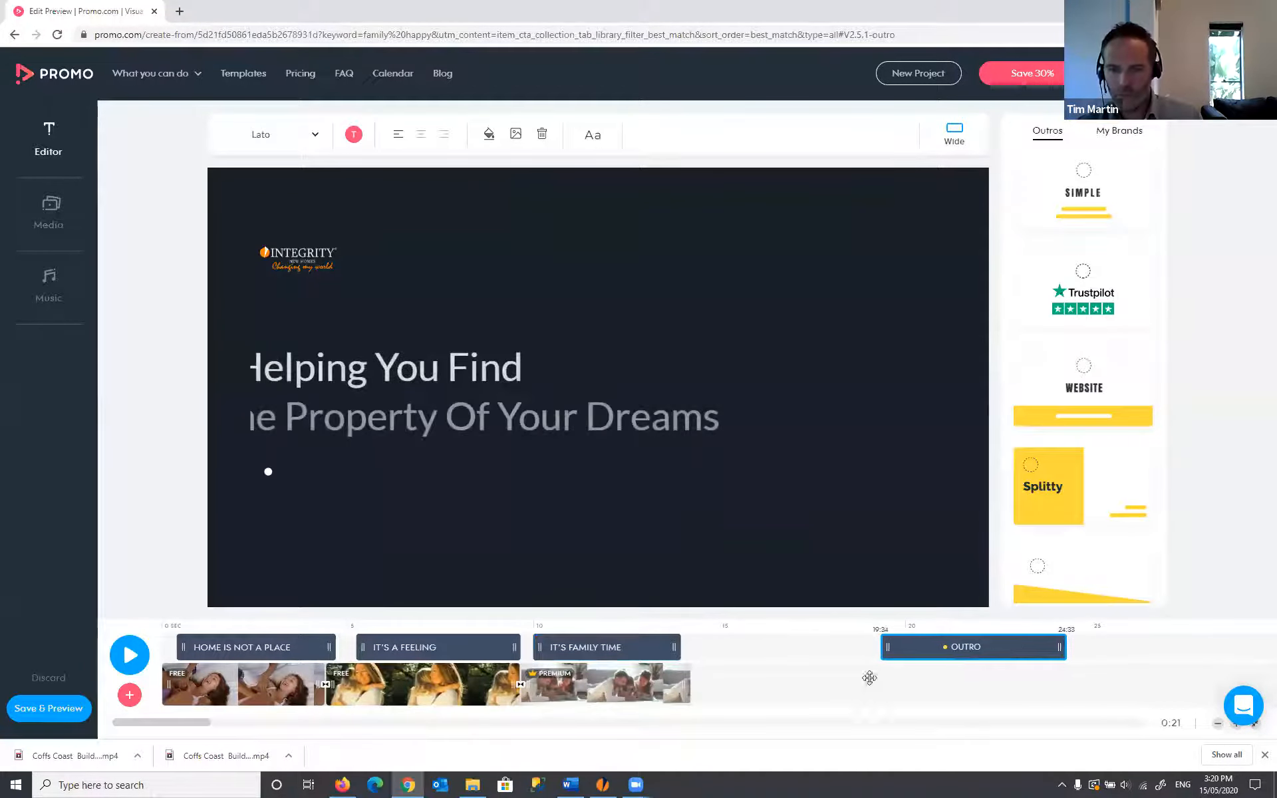
pyautogui.click(129, 695)
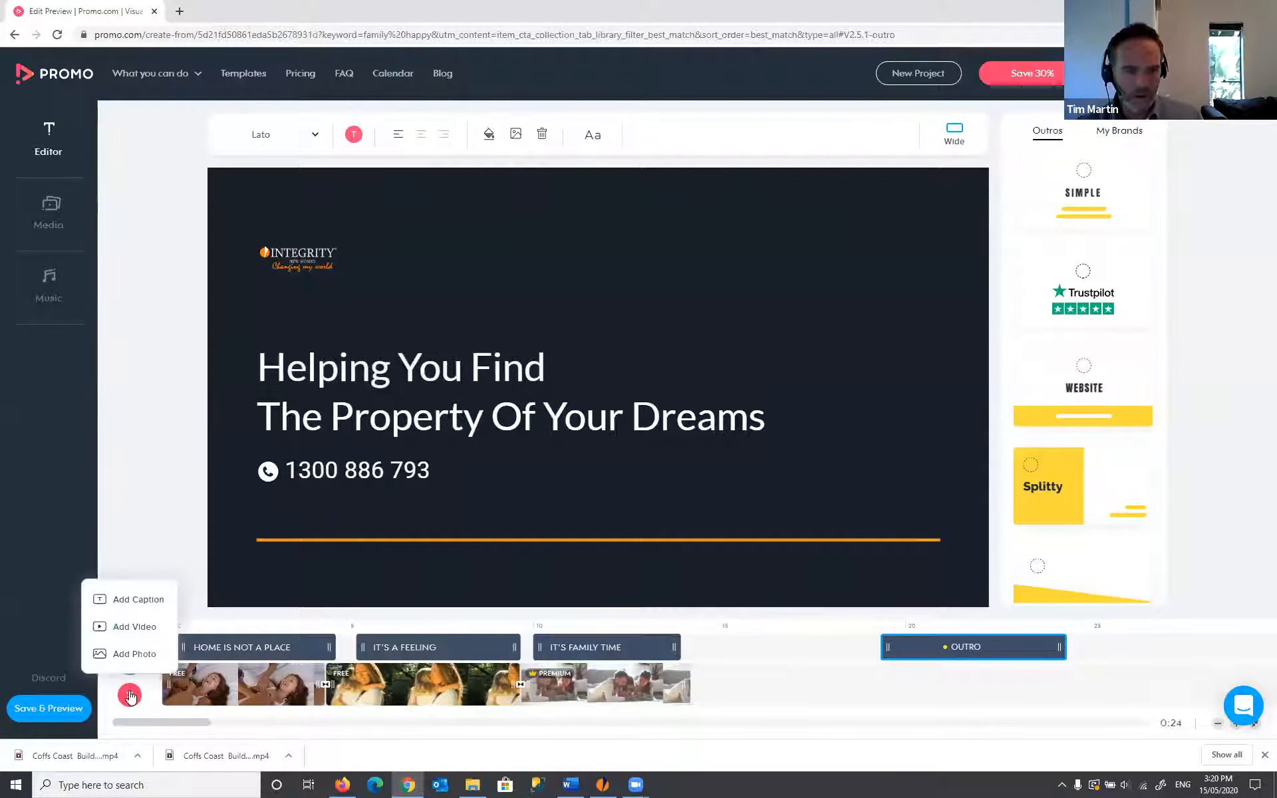
pyautogui.click(145, 629)
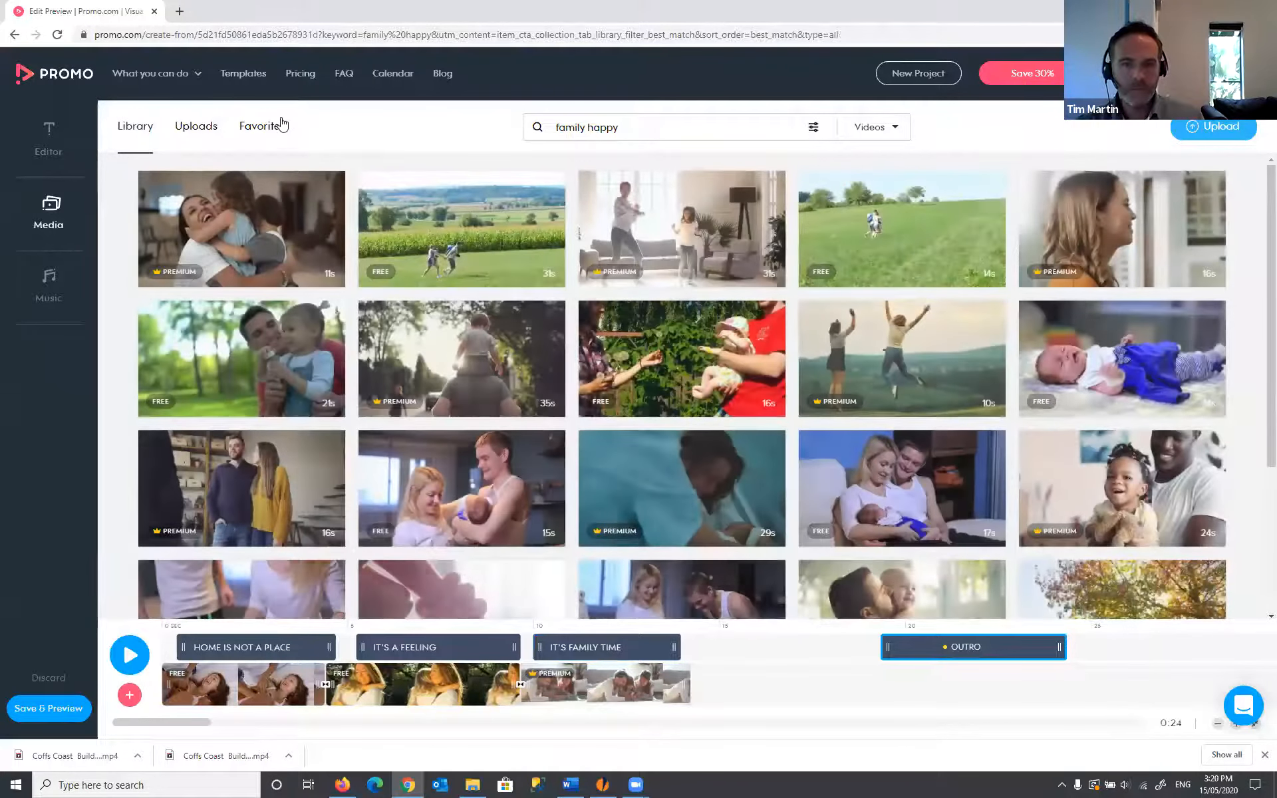
# - Add the favourited kitchen-dancing clip, trim it shorter, and place a new placeholder caption over it
pyautogui.click(271, 126)
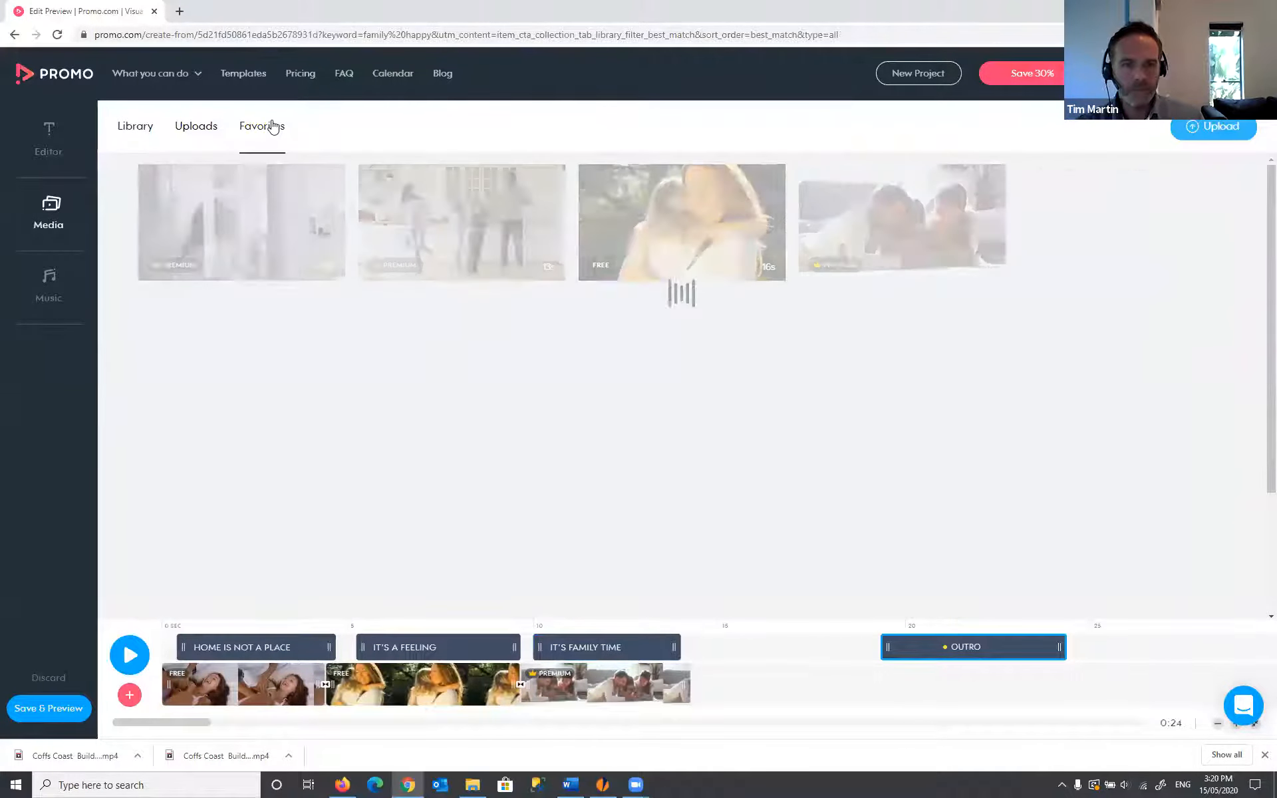
pyautogui.moveTo(510, 232)
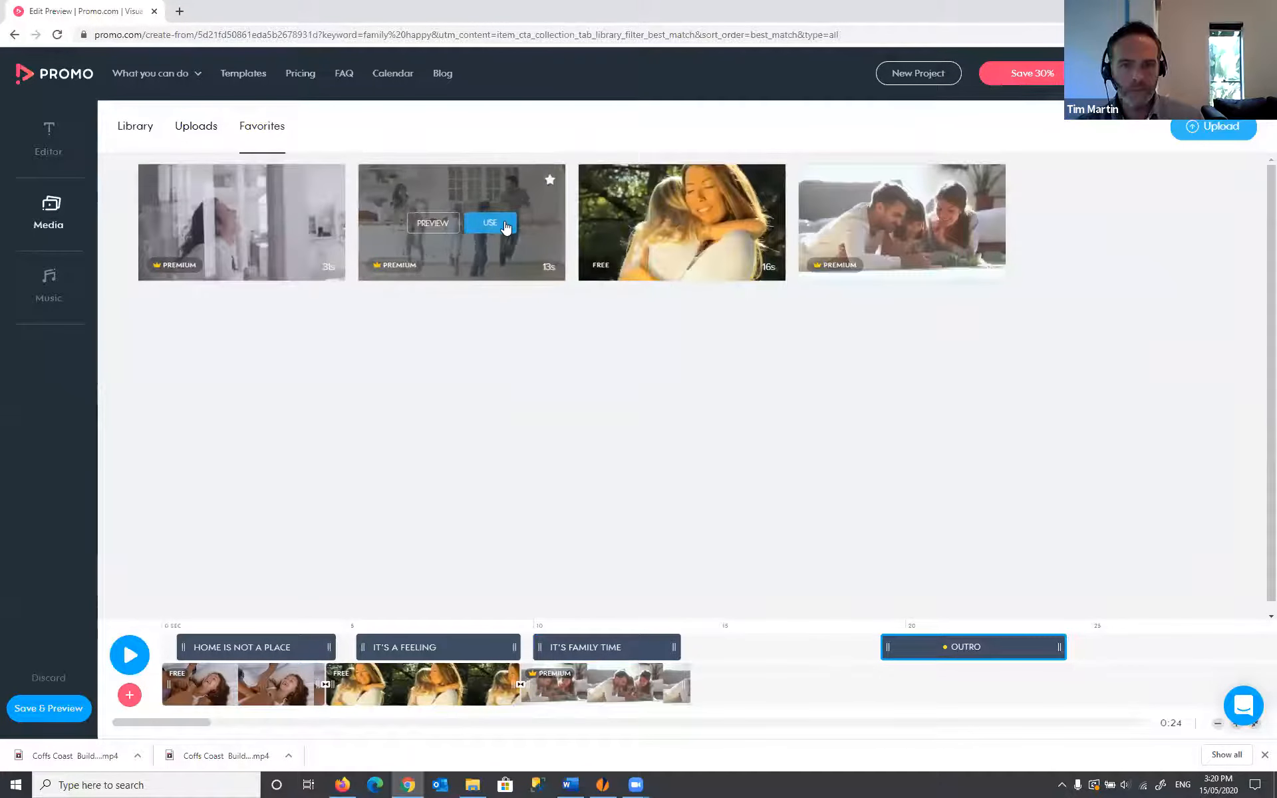
pyautogui.click(506, 227)
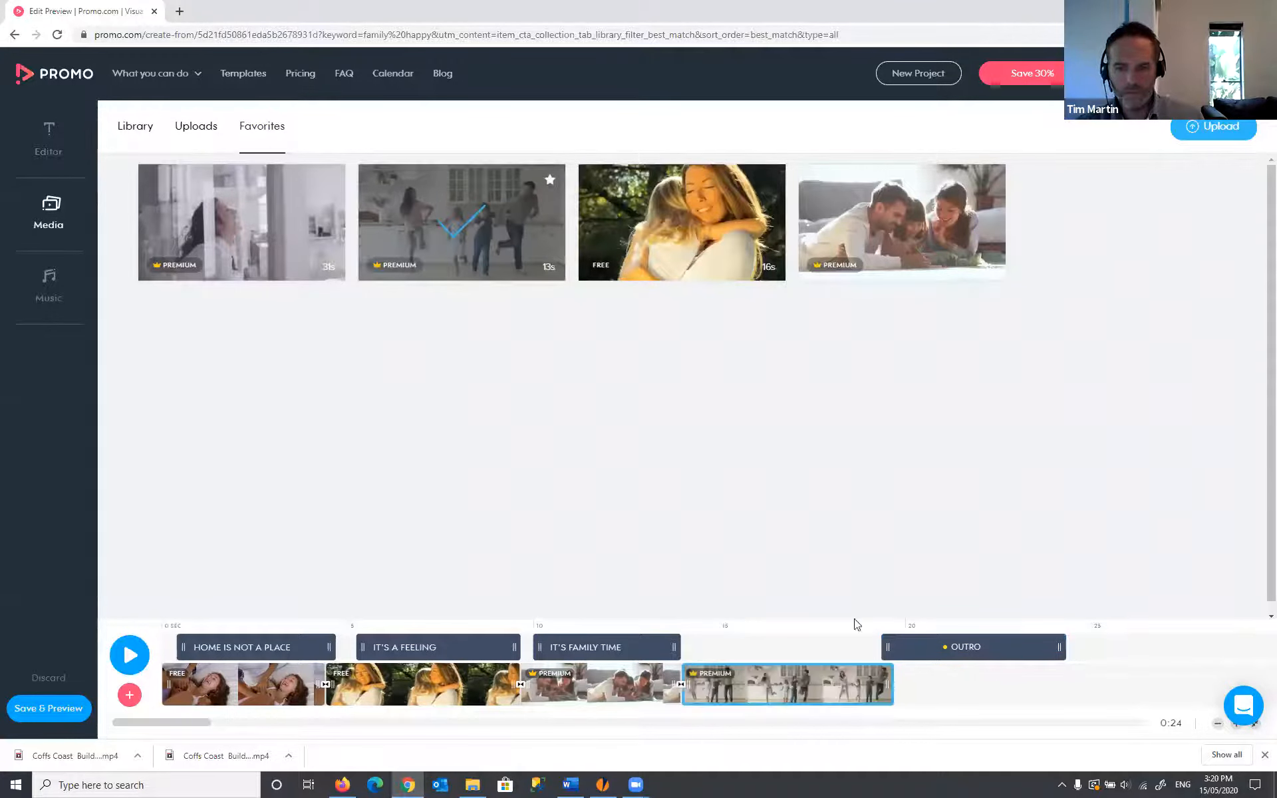
pyautogui.moveTo(868, 684); pyautogui.dragTo(851, 684)
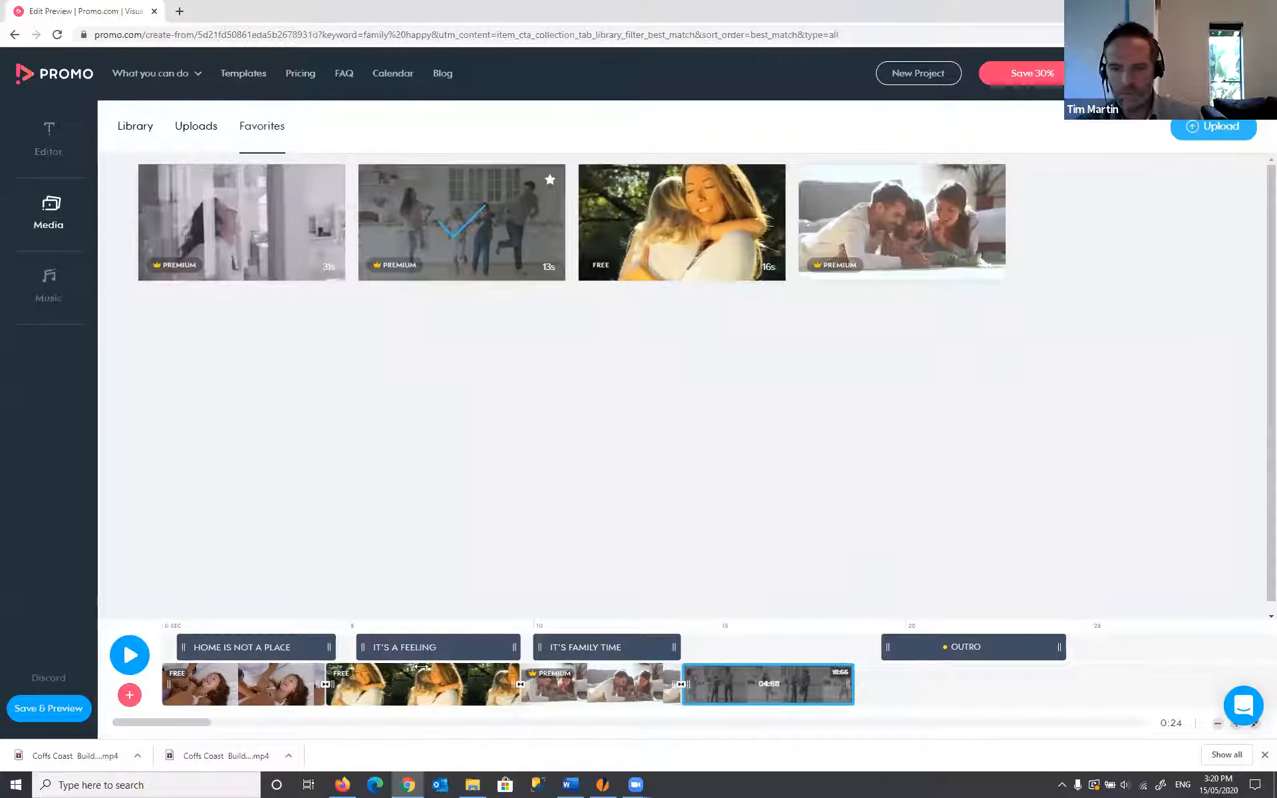
pyautogui.click(130, 696)
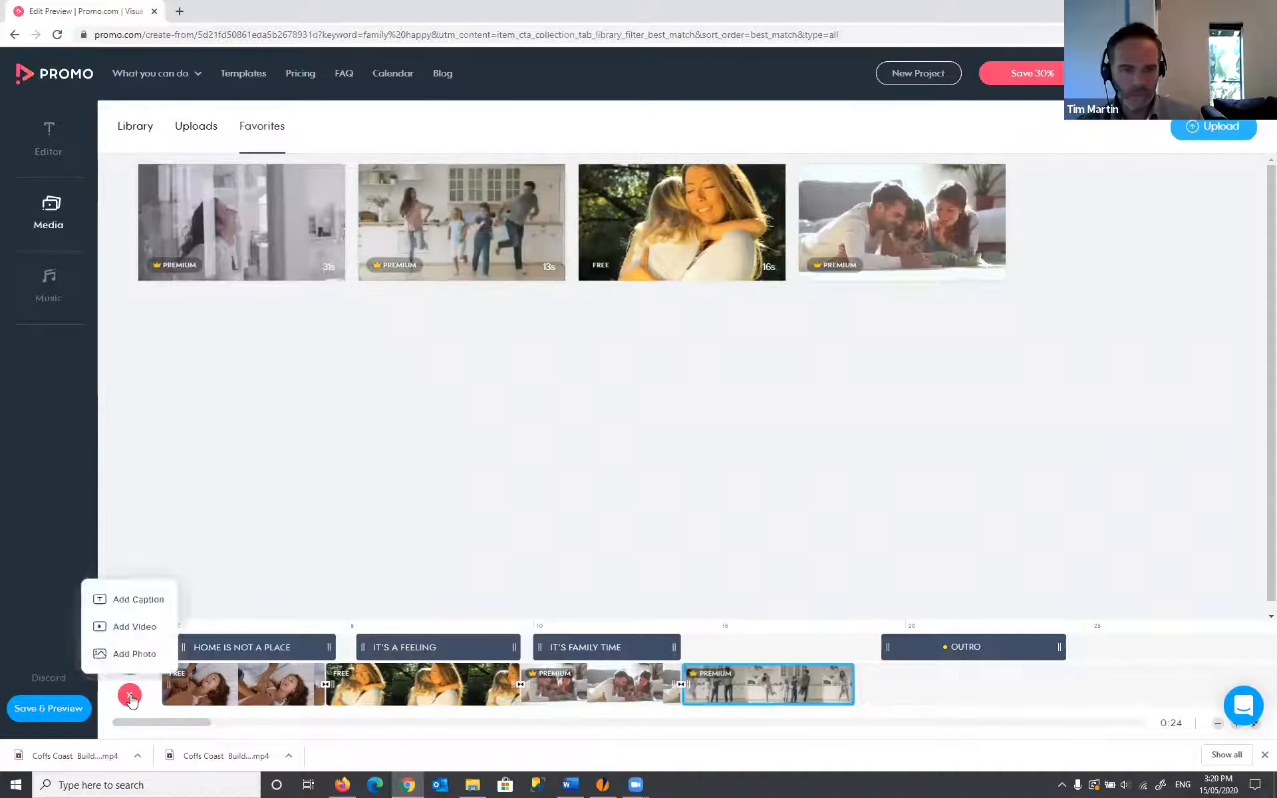
pyautogui.click(147, 600)
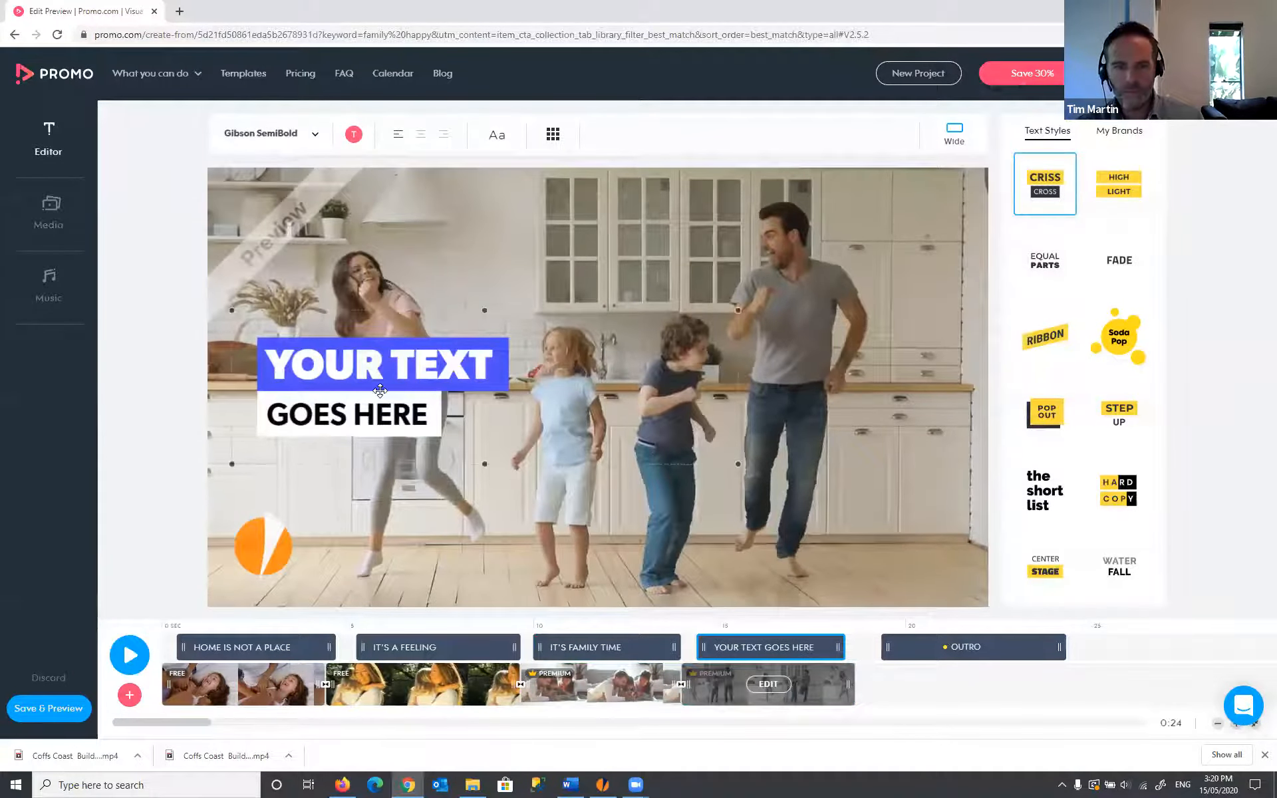
# - Make the kitchen caption's top bar brand orange and begin editing its wording
pyautogui.click(352, 139)
pyautogui.click(349, 141)
pyautogui.click(355, 137)
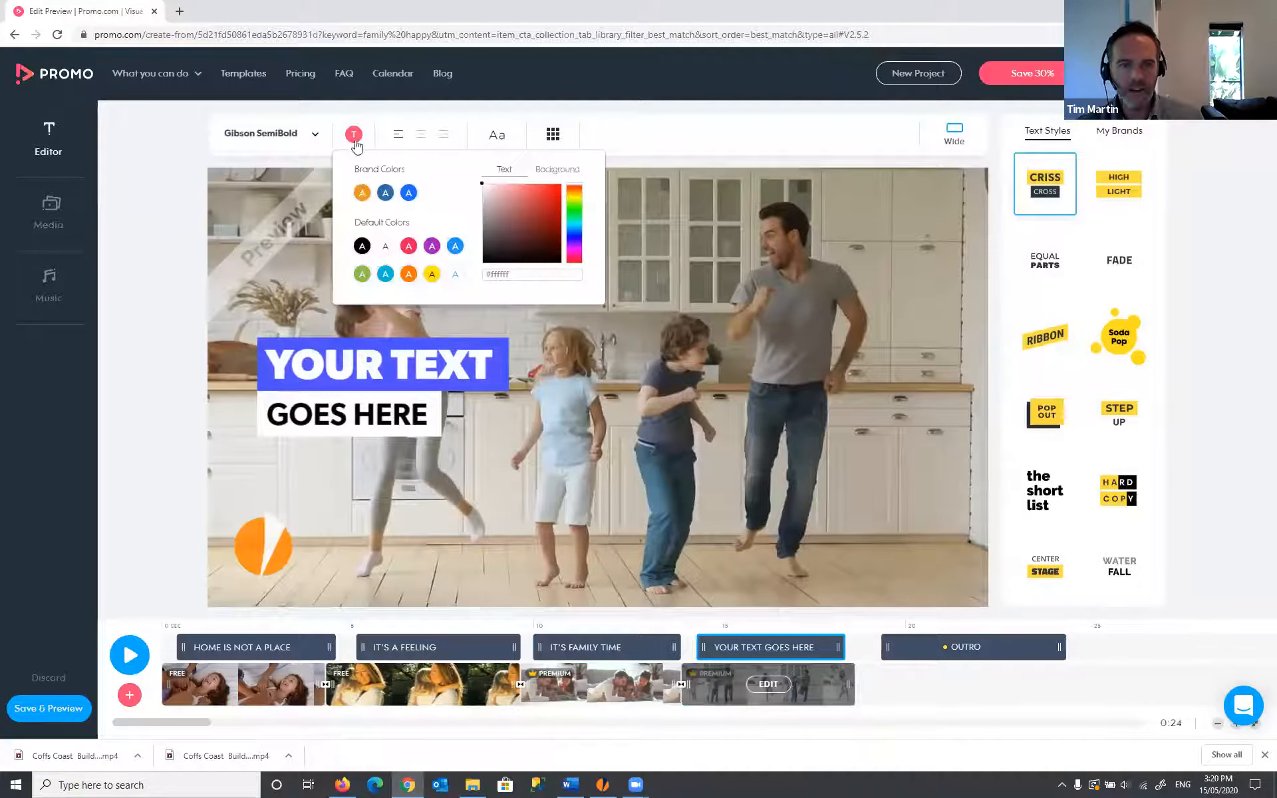
pyautogui.click(361, 193)
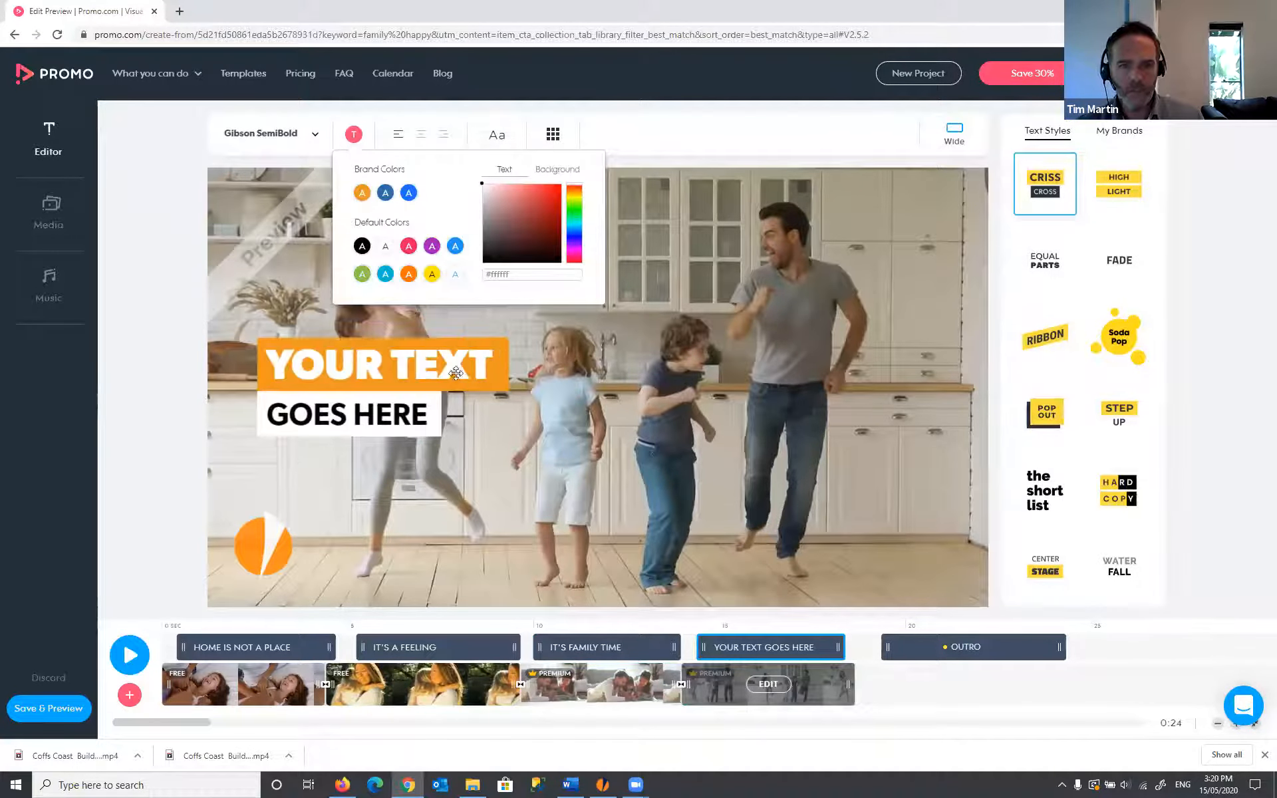
pyautogui.click(399, 379)
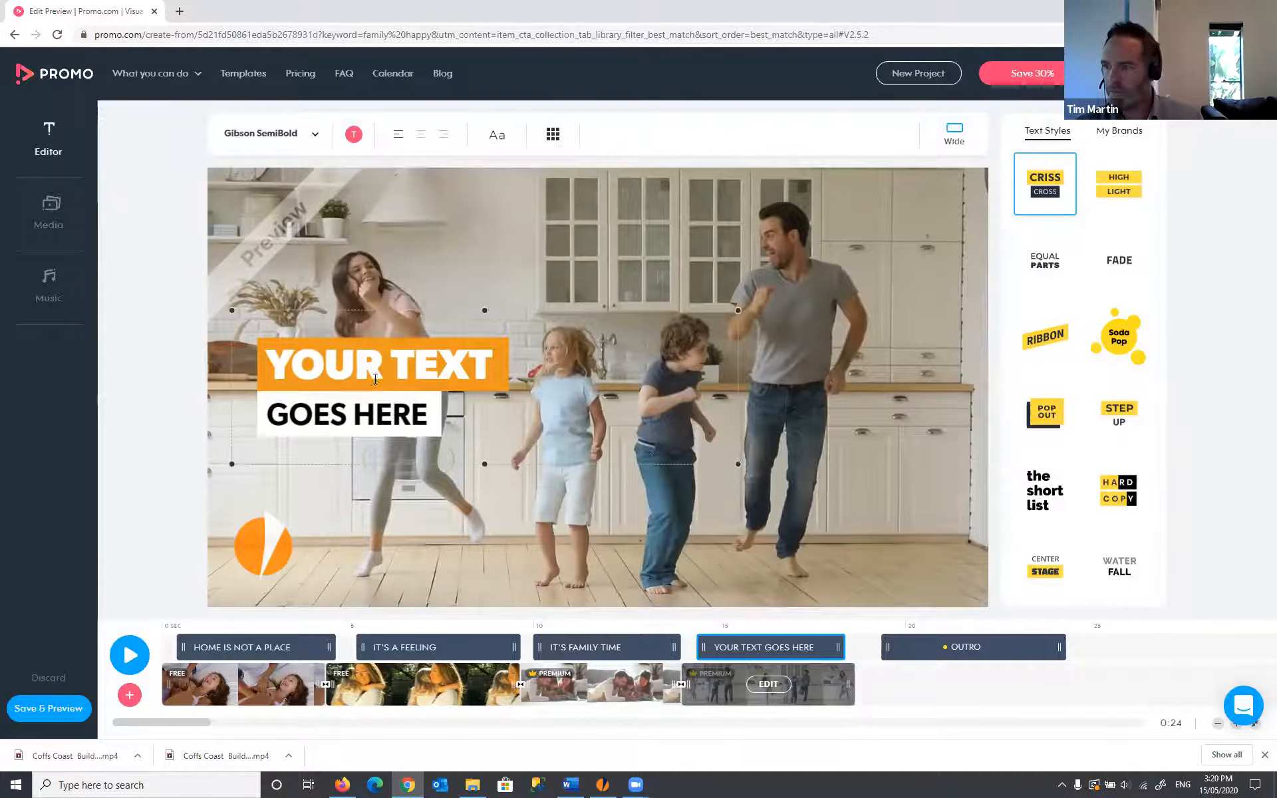
pyautogui.click(375, 378)
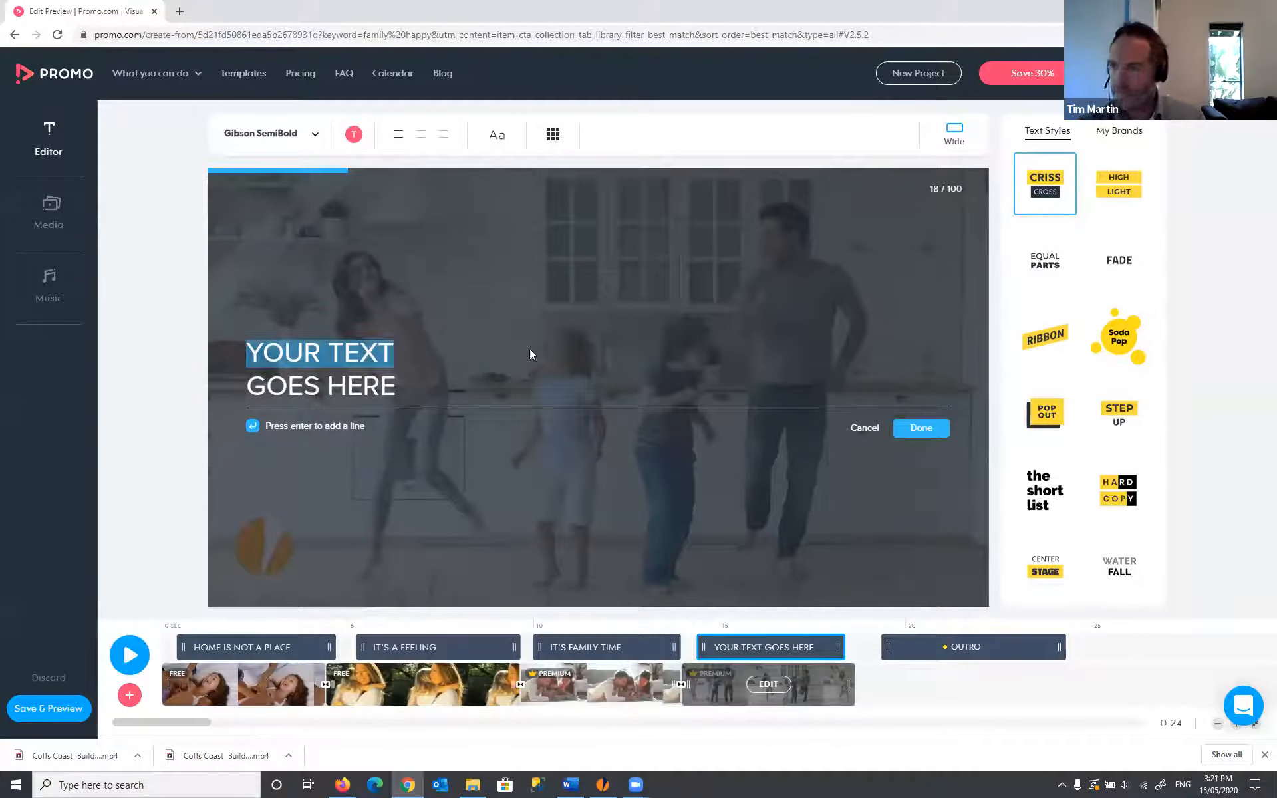
# - Replace the placeholder caption with 'DESIGN YOUR NEW HOME' and 'TO SUIT YOU' on a second line
pyautogui.write('DESIGN YO')
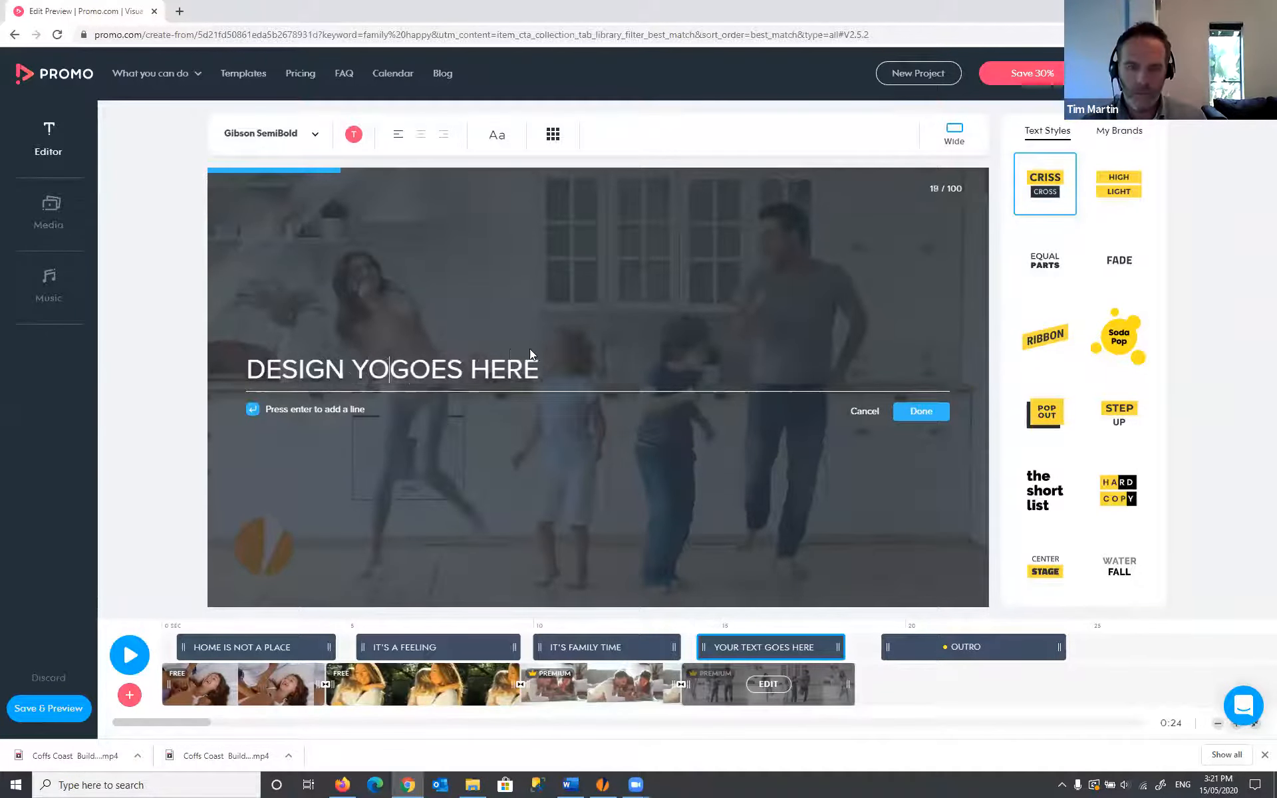
pyautogui.write('UR NEW HO')
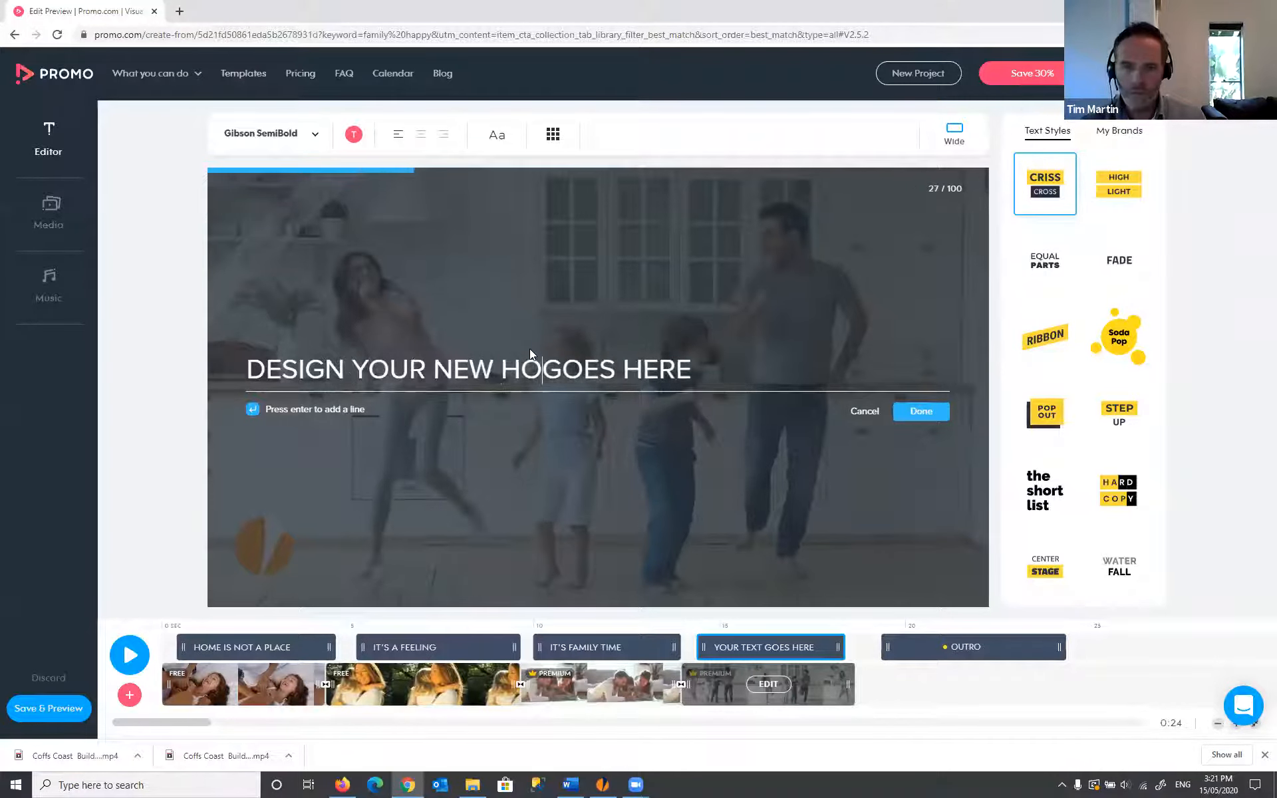
pyautogui.write('ME')
pyautogui.press('Delete')
pyautogui.press('Delete')
pyautogui.press('Delete')
pyautogui.press('Delete')
pyautogui.press('Delete')
pyautogui.press('Delete')
pyautogui.press('Delete')
pyautogui.press('Delete')
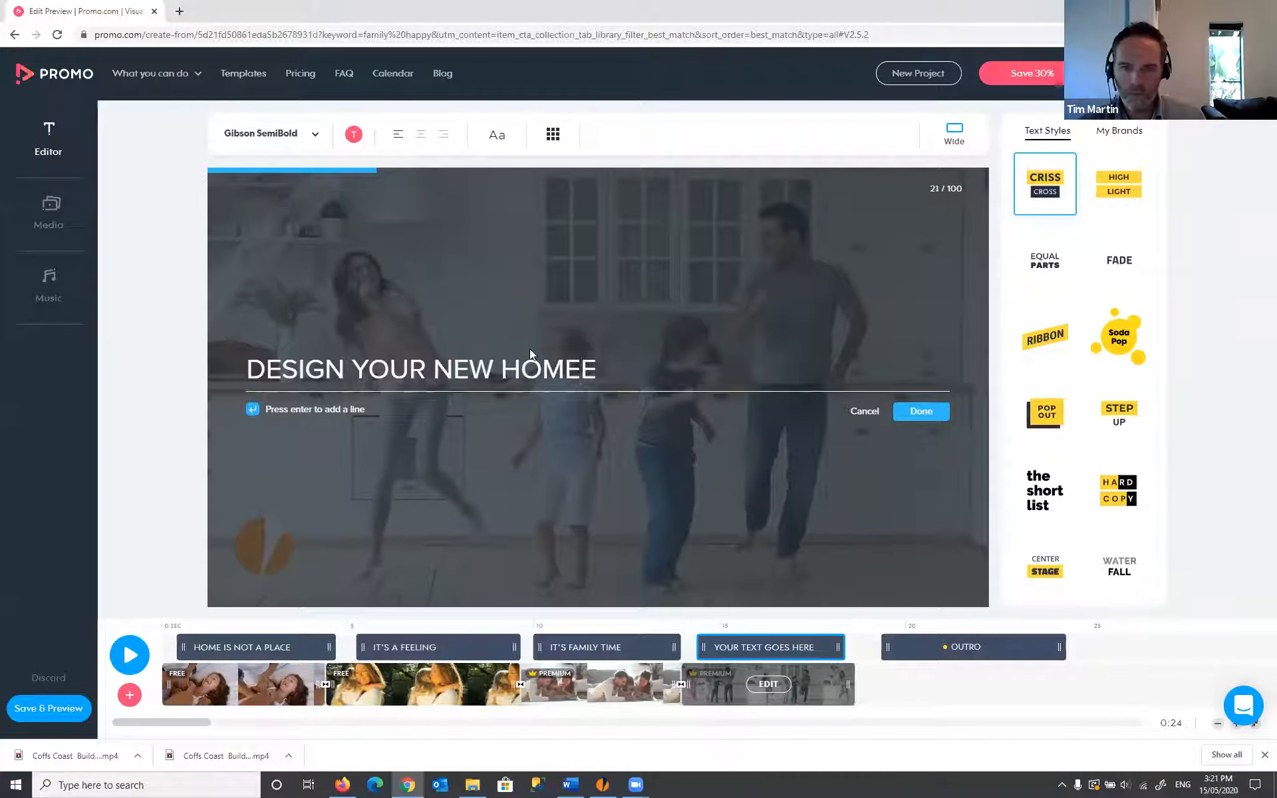
pyautogui.press('Delete')
pyautogui.press('Return')
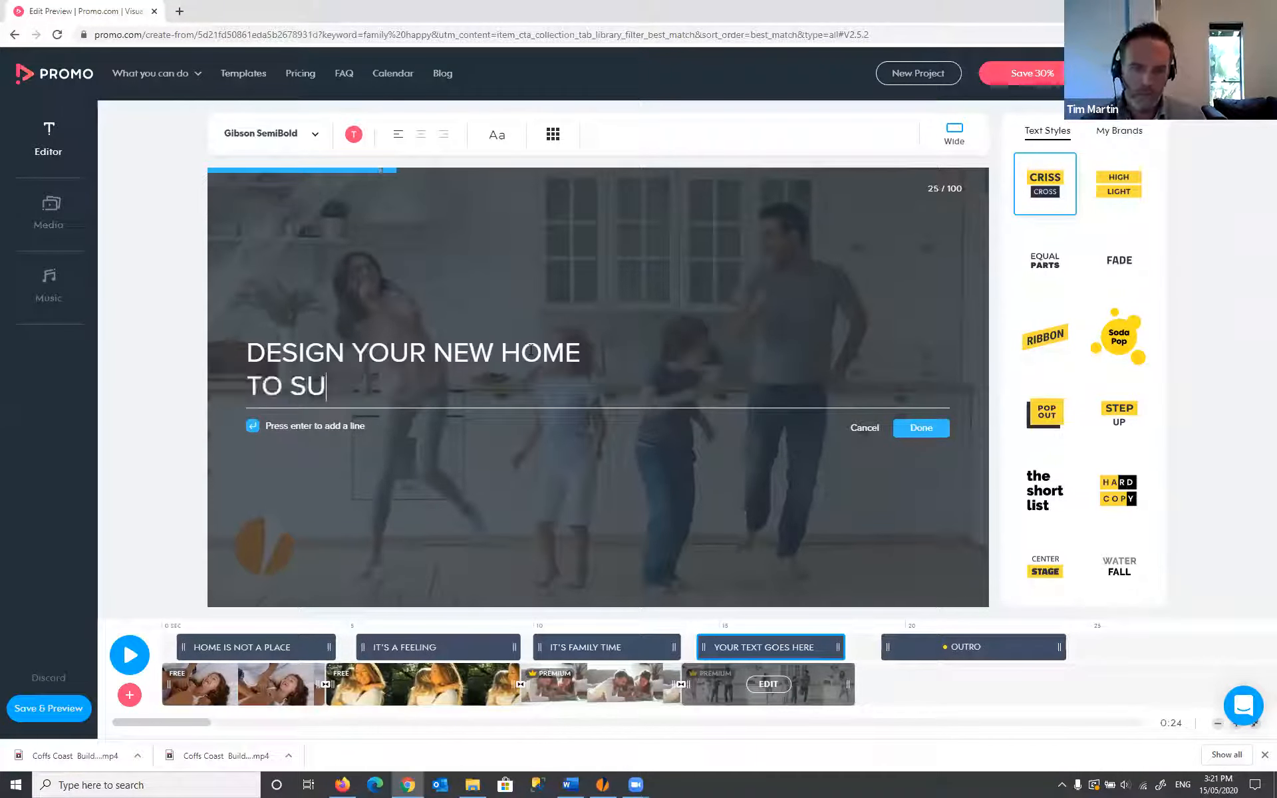
pyautogui.click(910, 427)
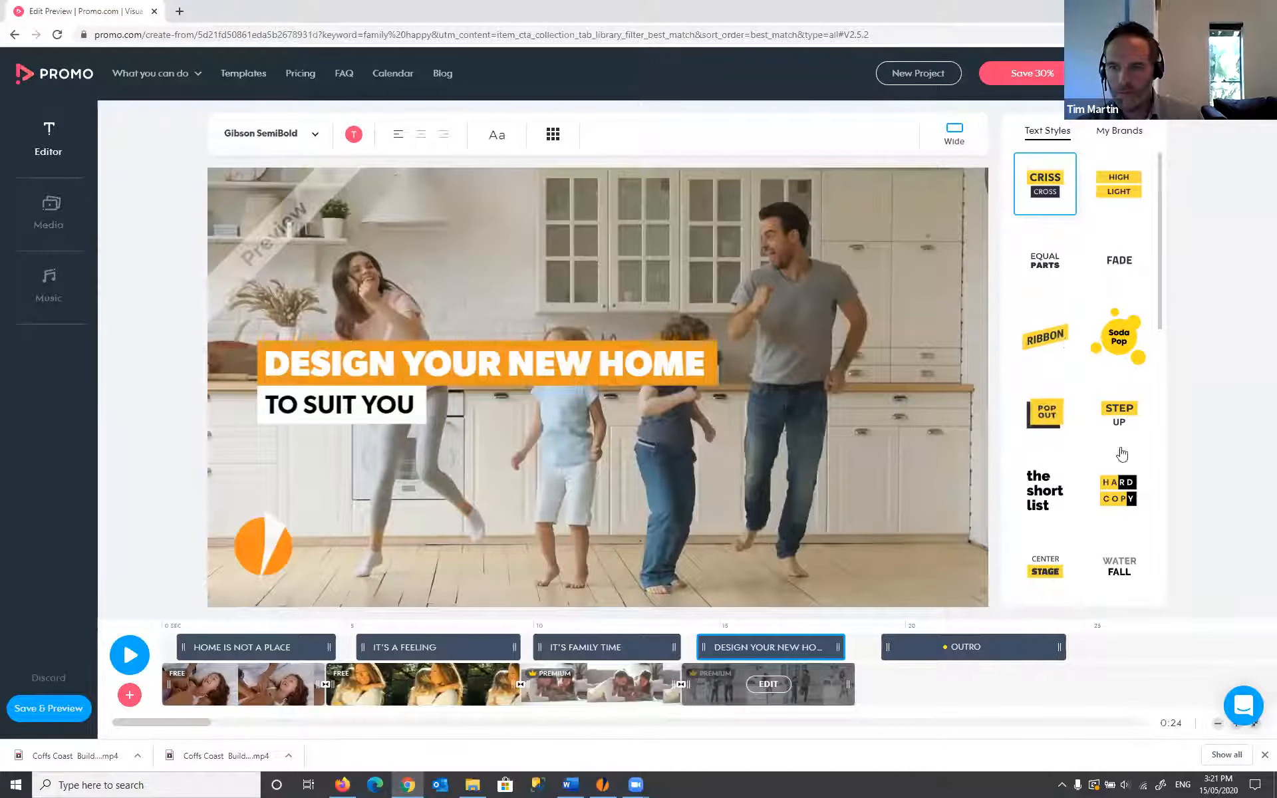
# - Give the kitchen caption the orange Ribbon style, drag it lower, then reselect the IT'S FAMILY TIME scene
pyautogui.scroll(-3, 1073, 338)
pyautogui.scroll(3, 1072, 337)
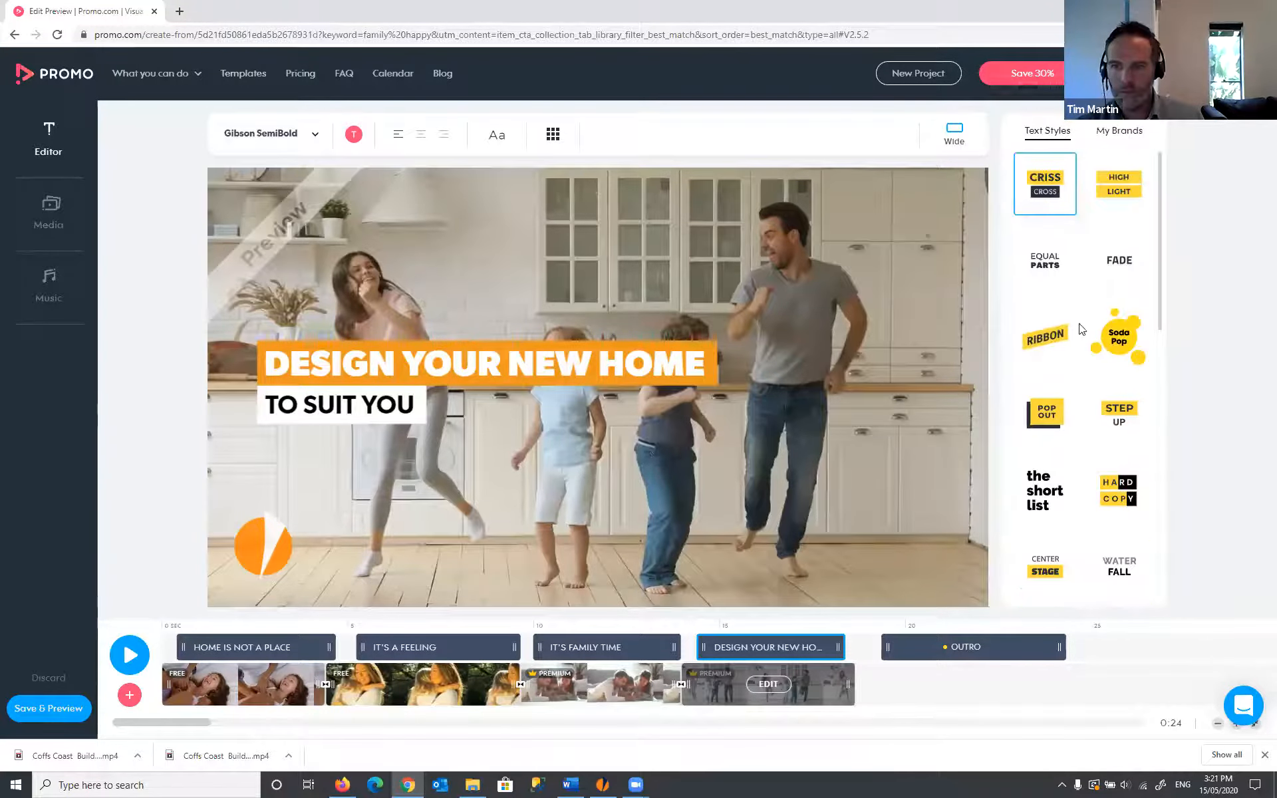
pyautogui.click(1057, 344)
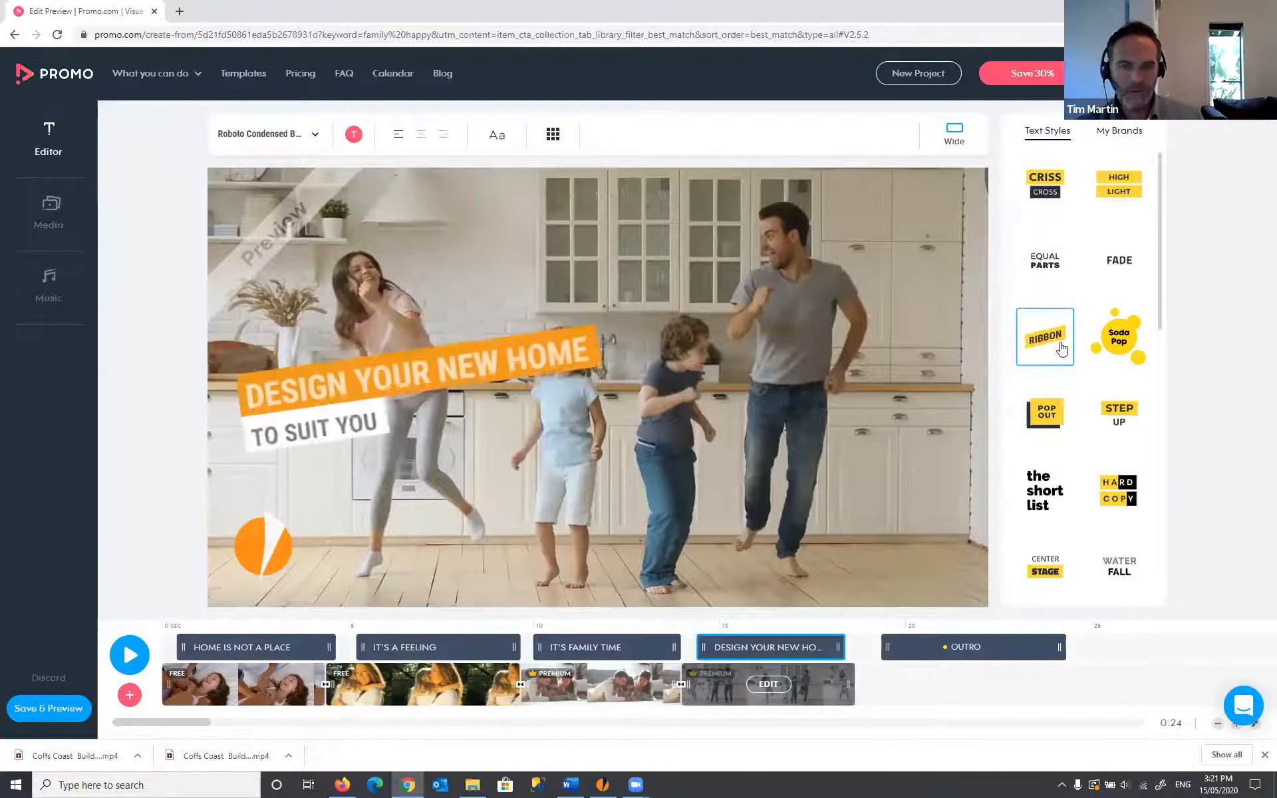
pyautogui.moveTo(475, 364); pyautogui.dragTo(599, 458)
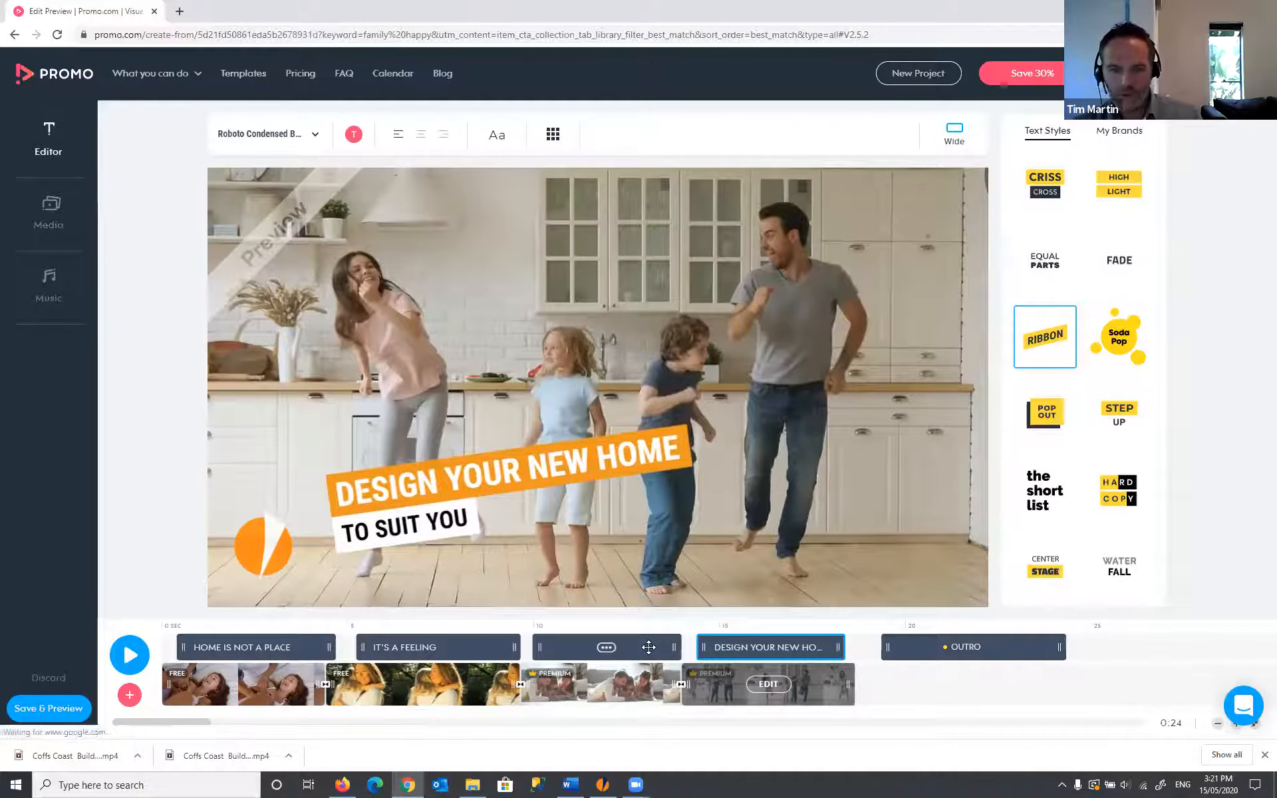
pyautogui.click(605, 647)
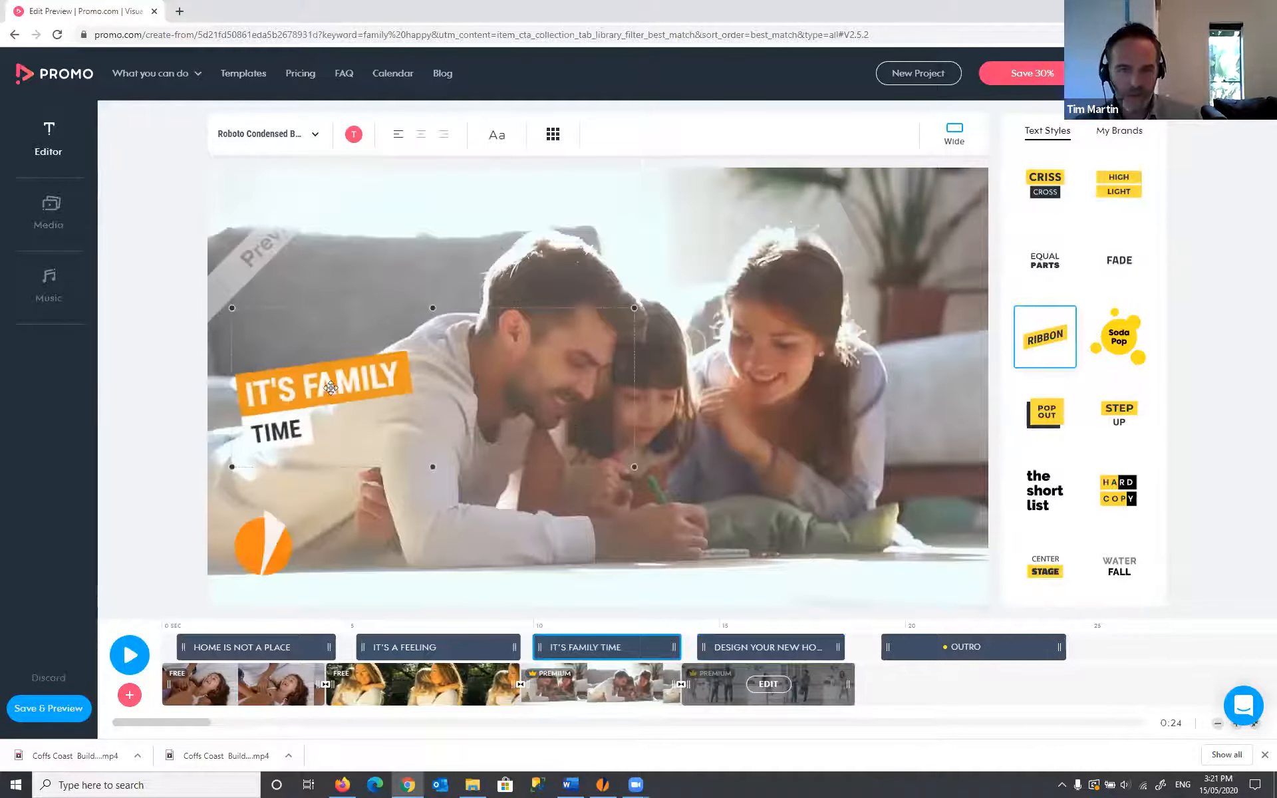
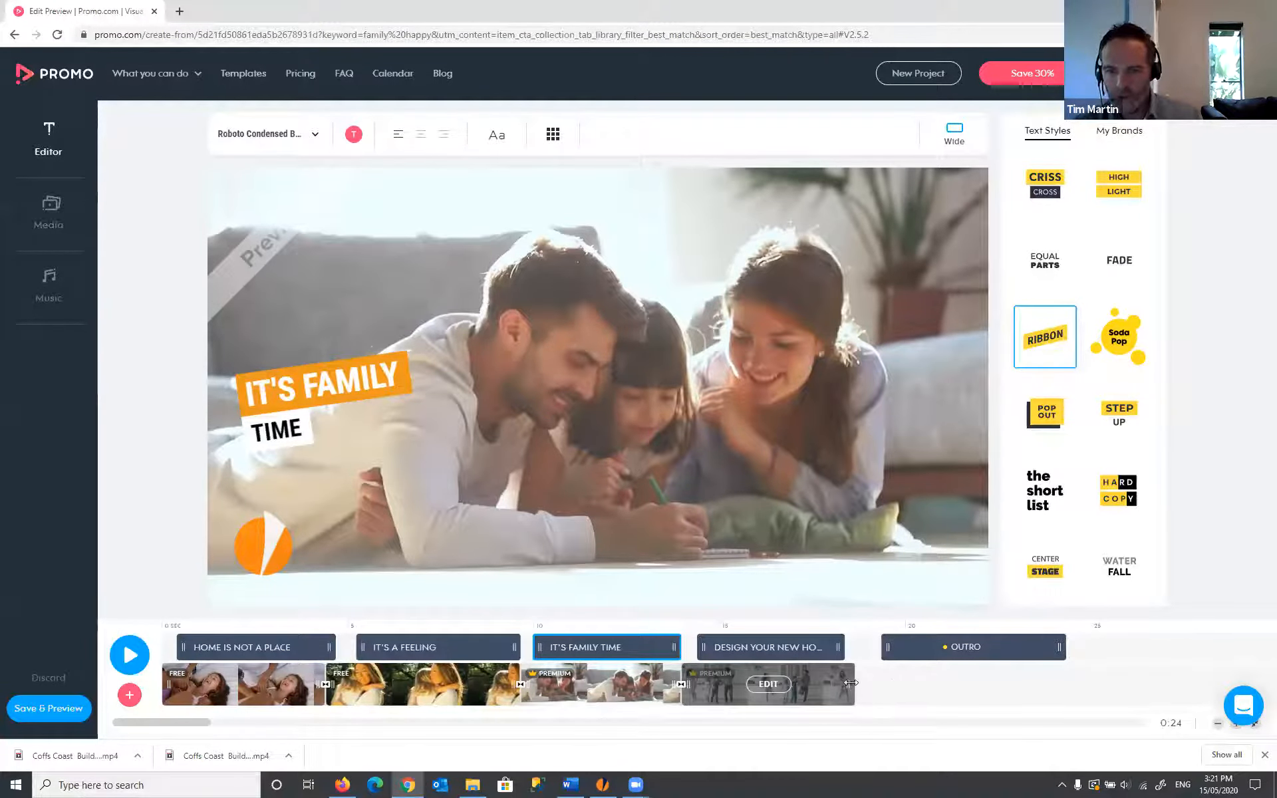
# - Open the Add menu with the caption, video and photo options
pyautogui.click(131, 696)
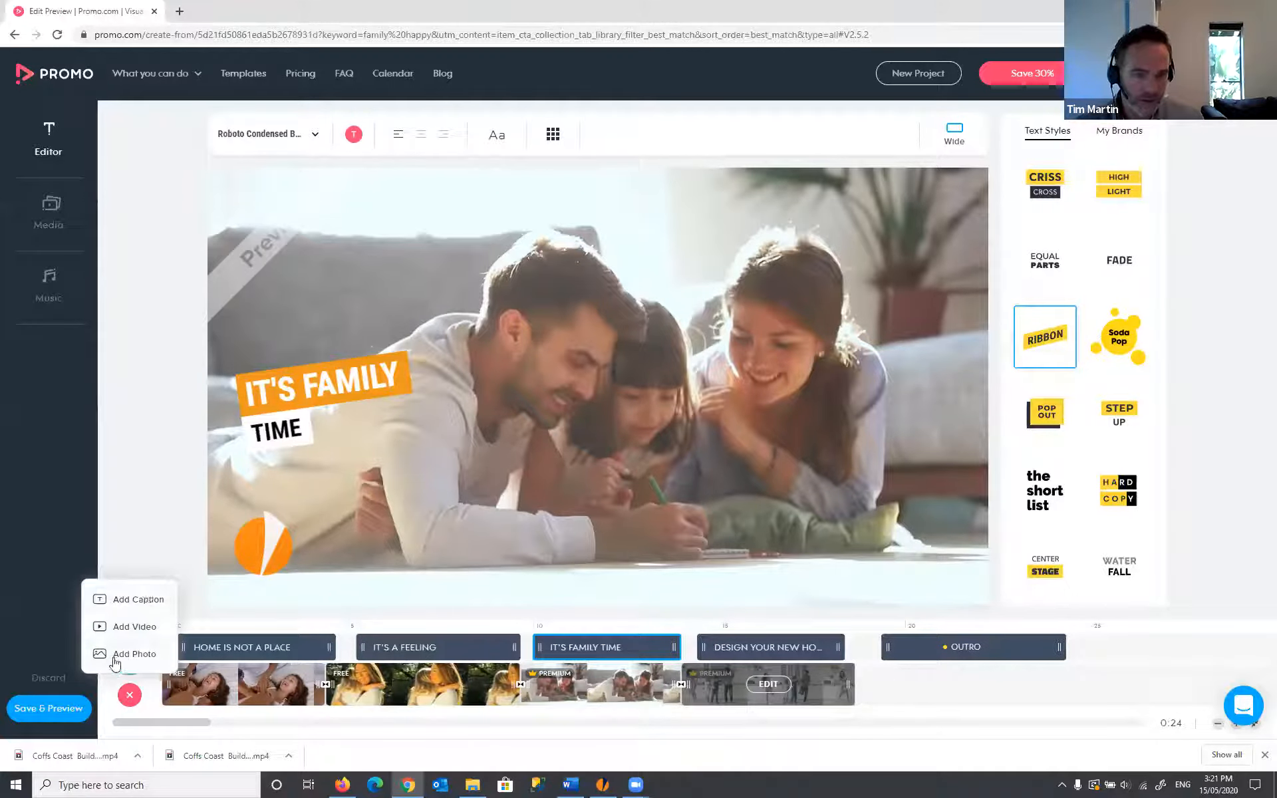
# - Choose Add Photo and scroll through the family happy stock photo results in the Library
pyautogui.click(135, 654)
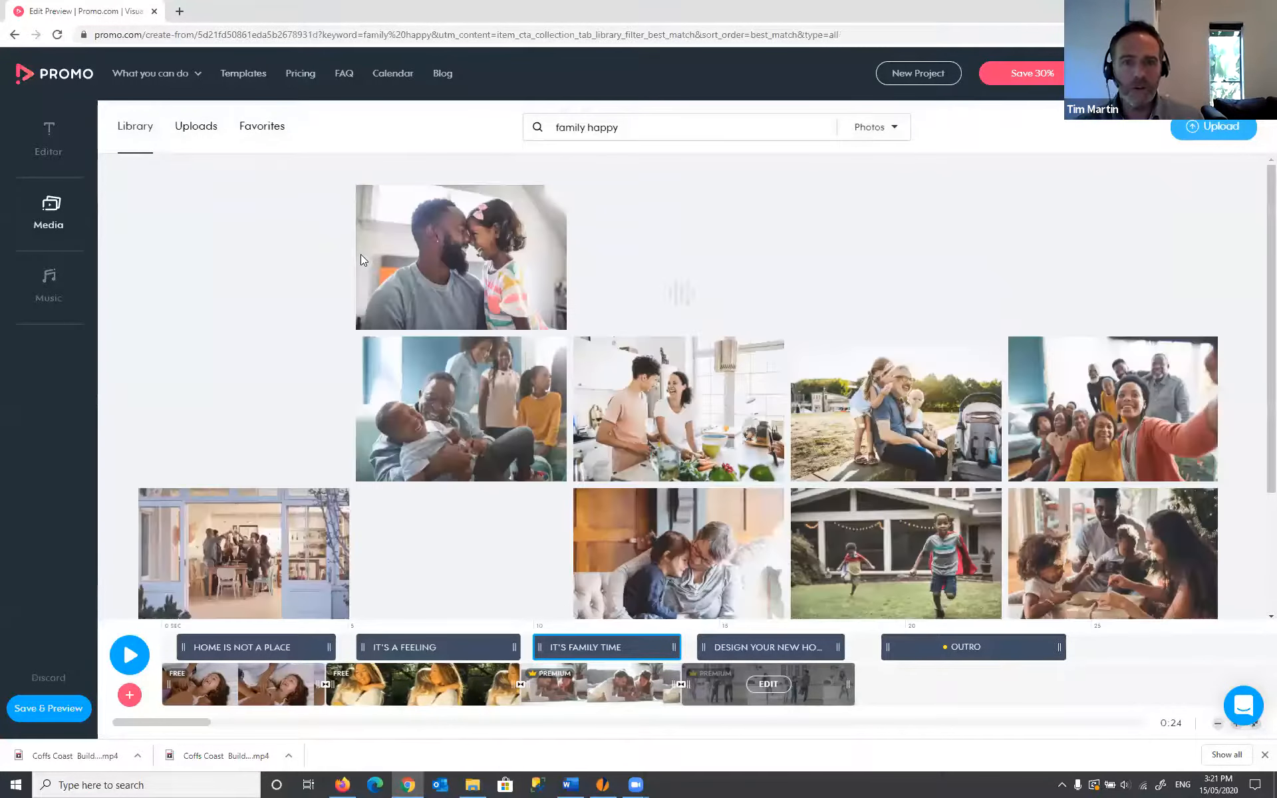
pyautogui.scroll(-3, 627, 225)
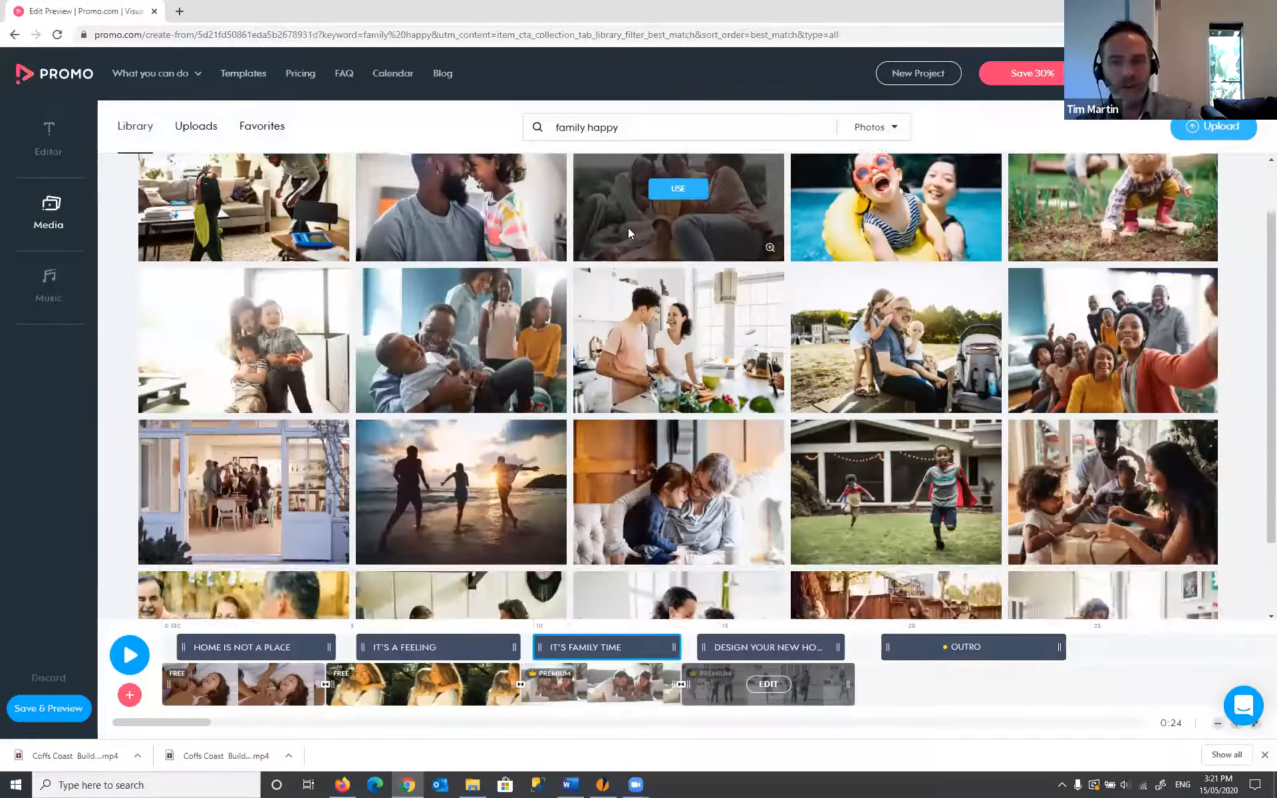
pyautogui.scroll(-1, 677, 403)
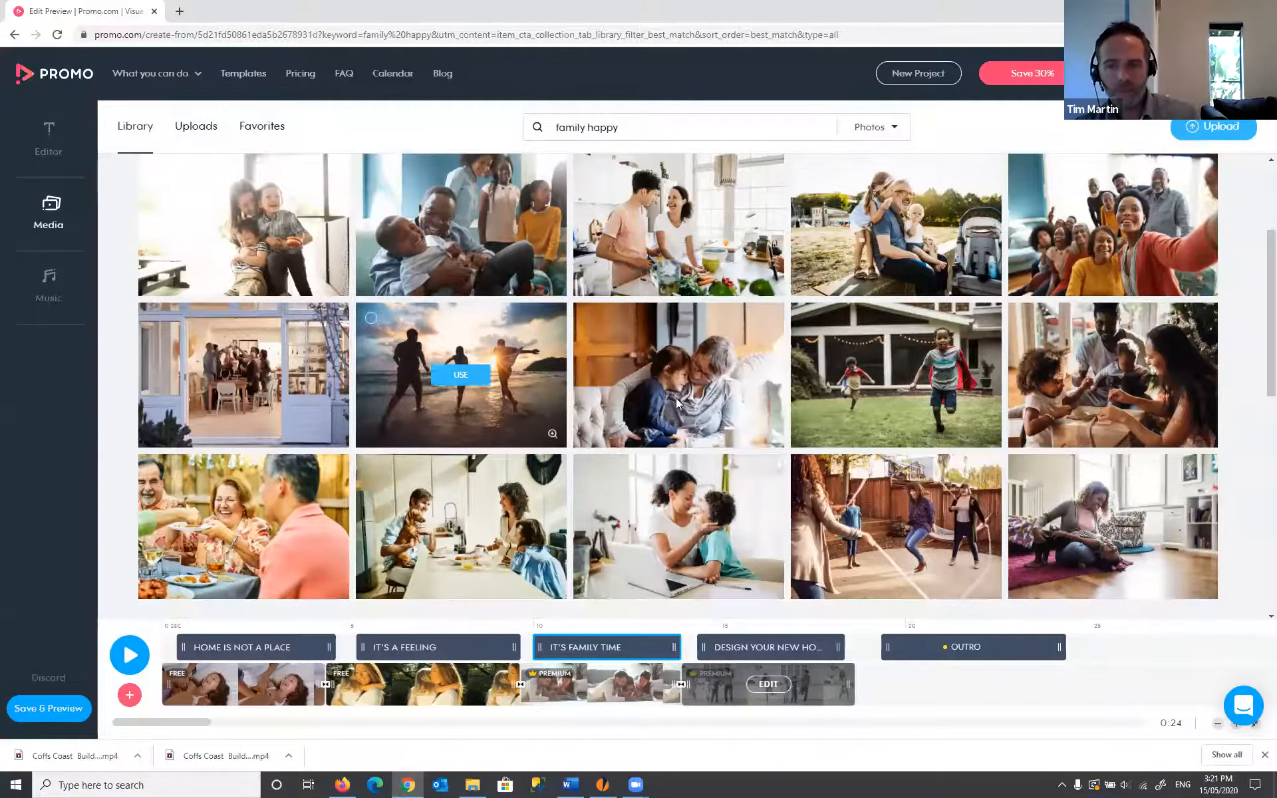
pyautogui.scroll(-3, 744, 379)
pyautogui.scroll(-3, 761, 362)
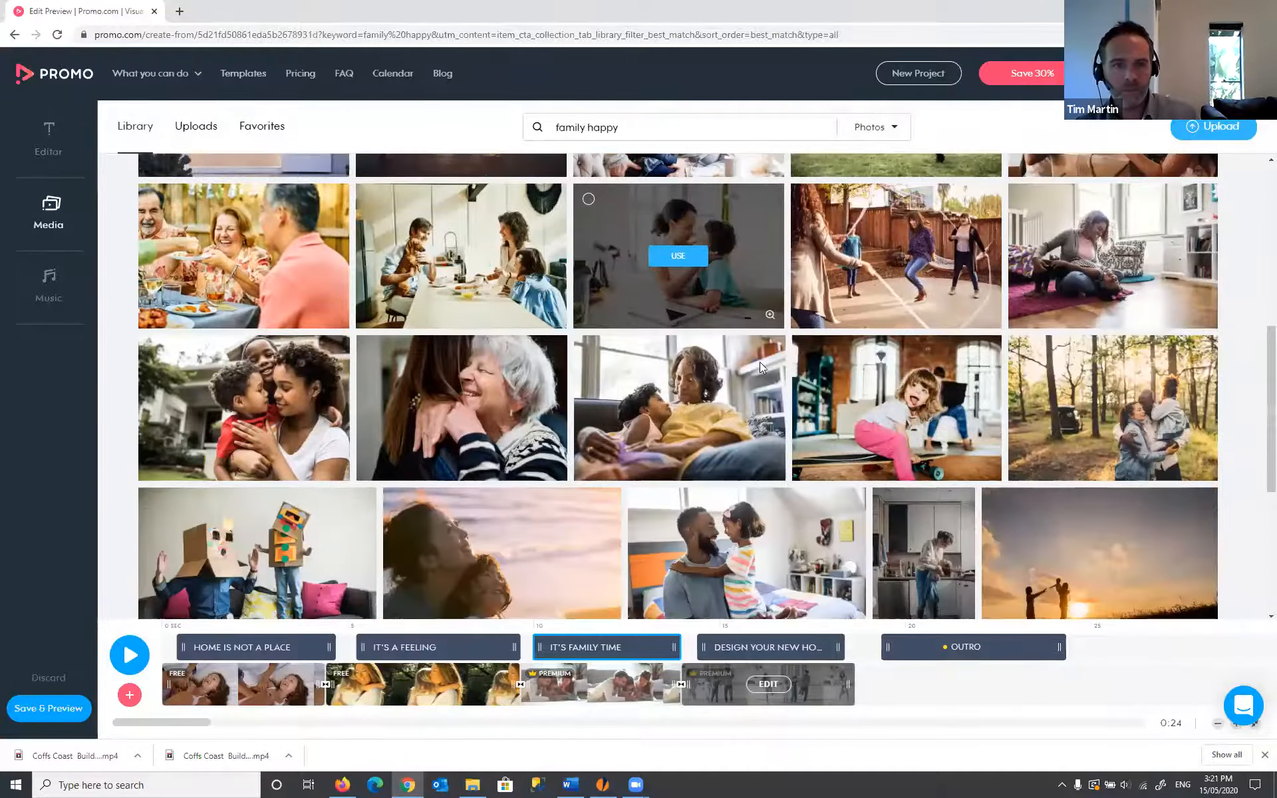
pyautogui.scroll(-2, 589, 253)
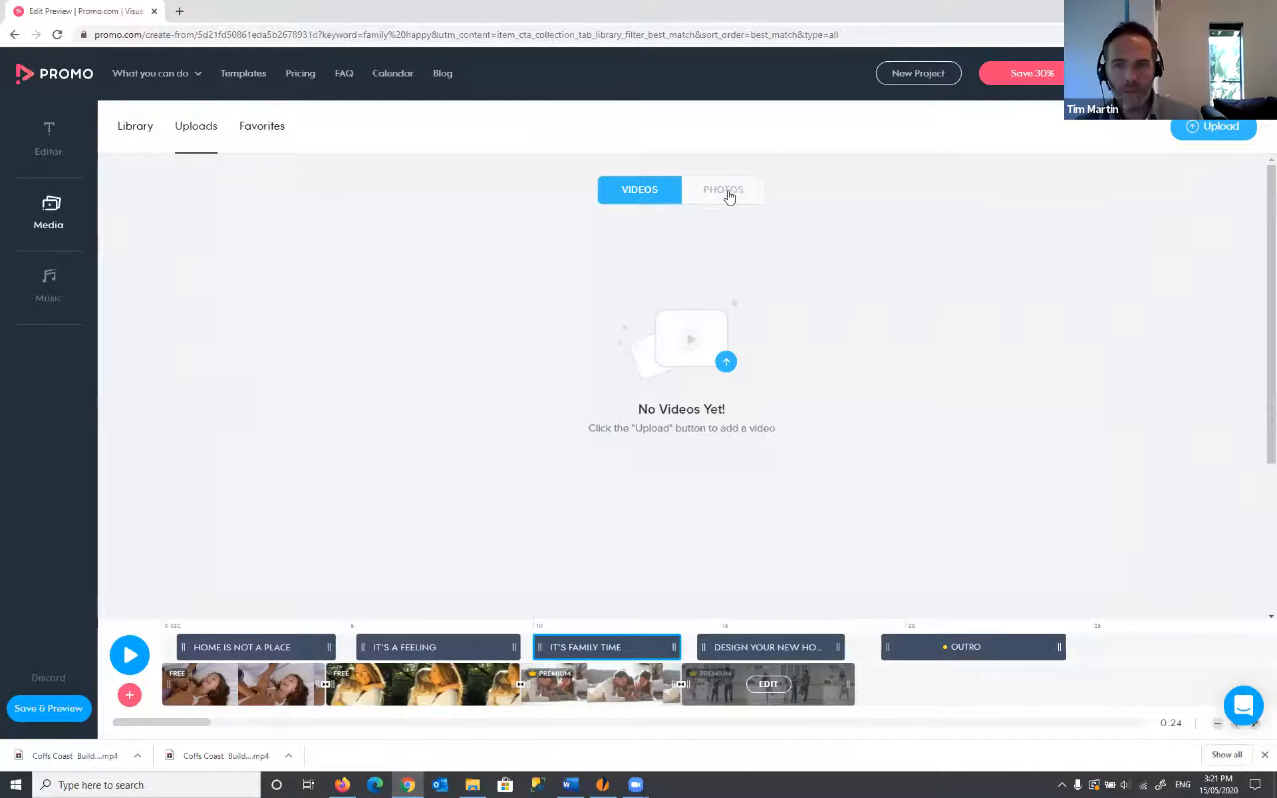
# - Under uploaded Photos, select the pool, bathroom and living room pictures for the project
pyautogui.click(727, 193)
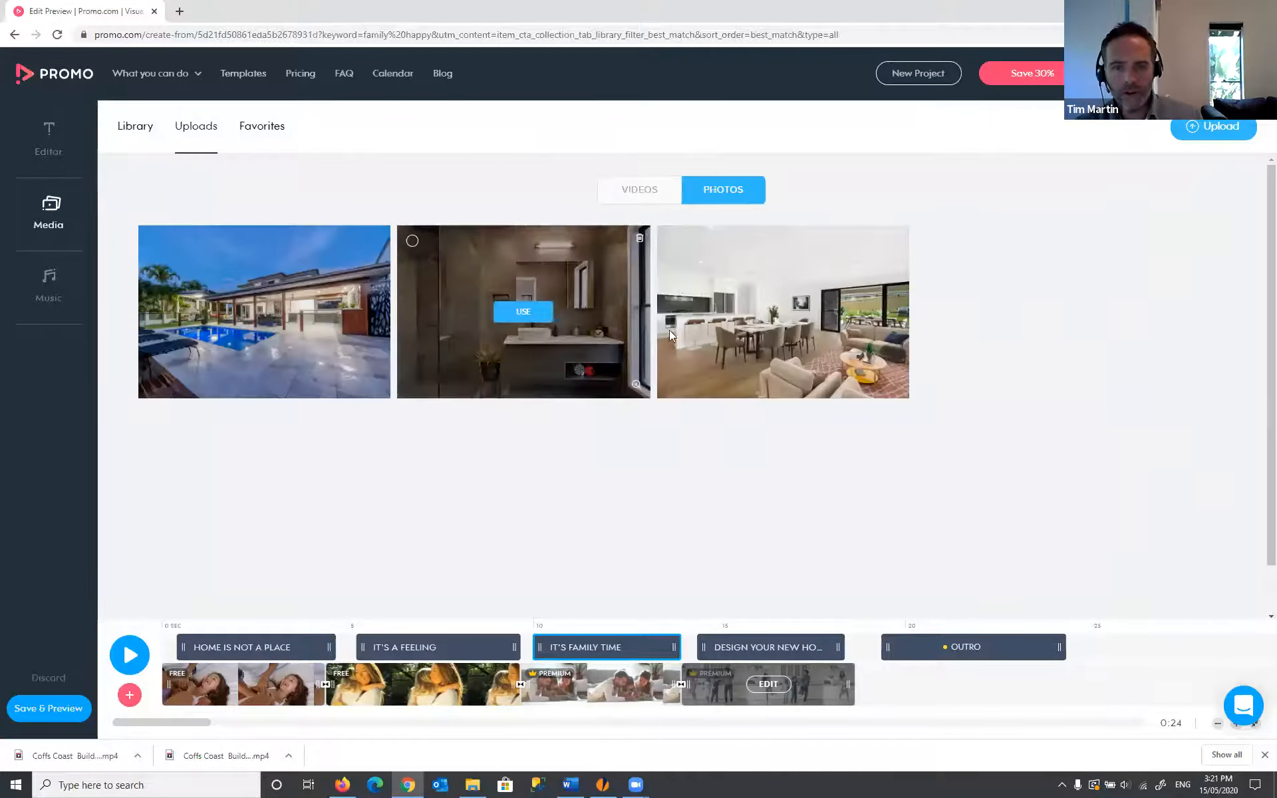
pyautogui.moveTo(166, 249)
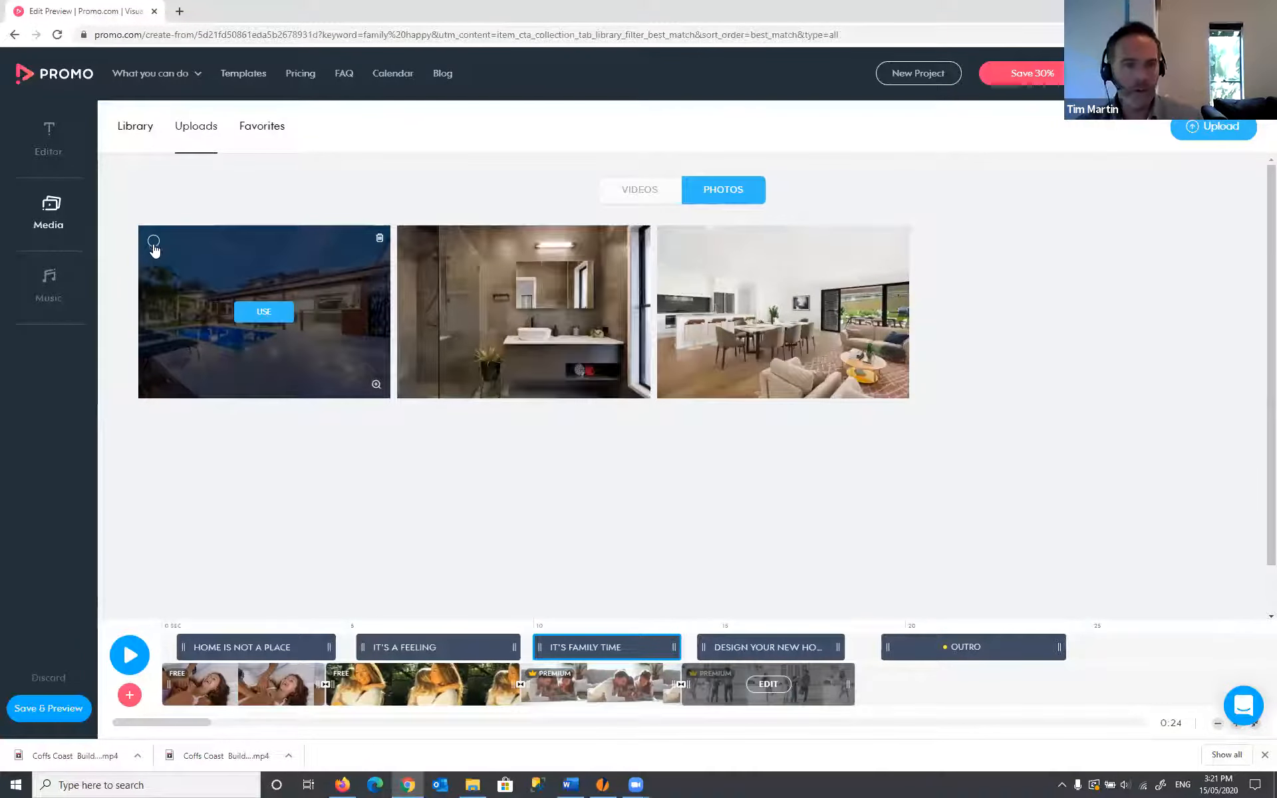
pyautogui.click(153, 242)
pyautogui.click(412, 241)
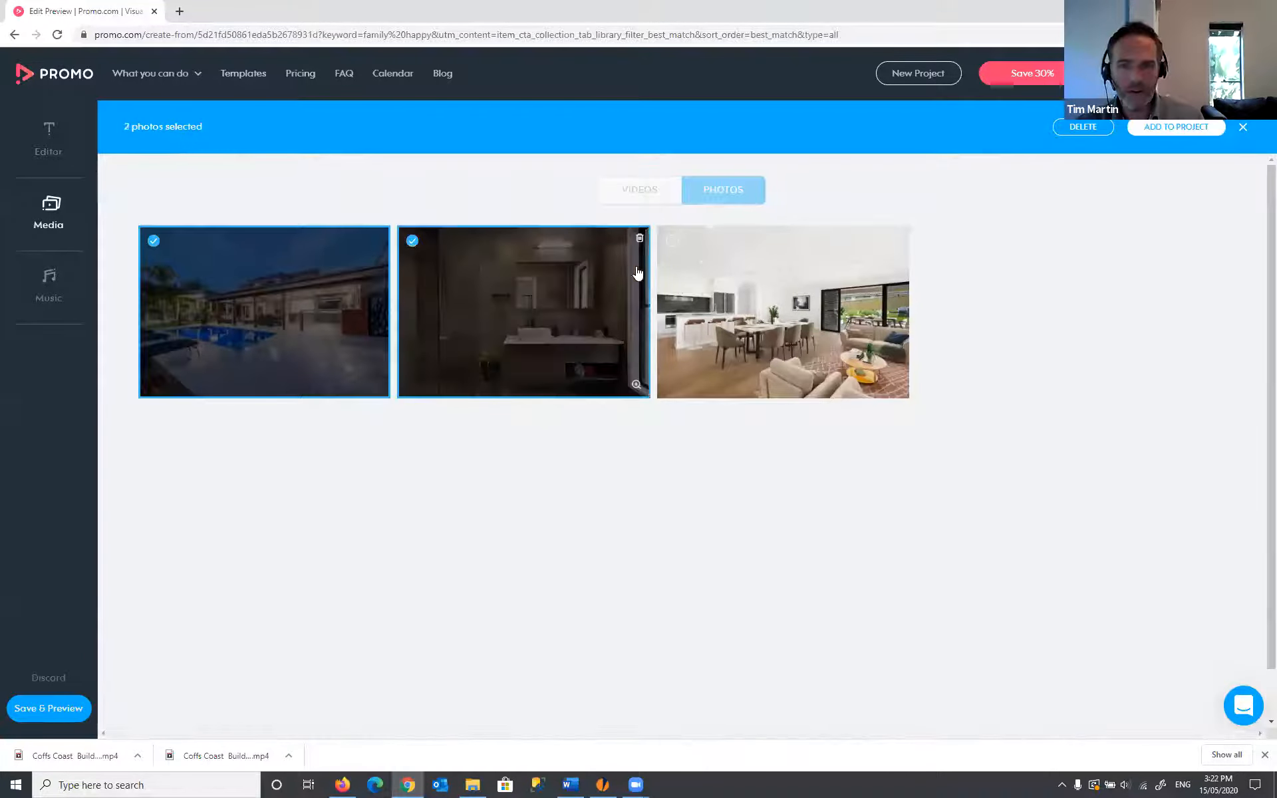
pyautogui.click(673, 242)
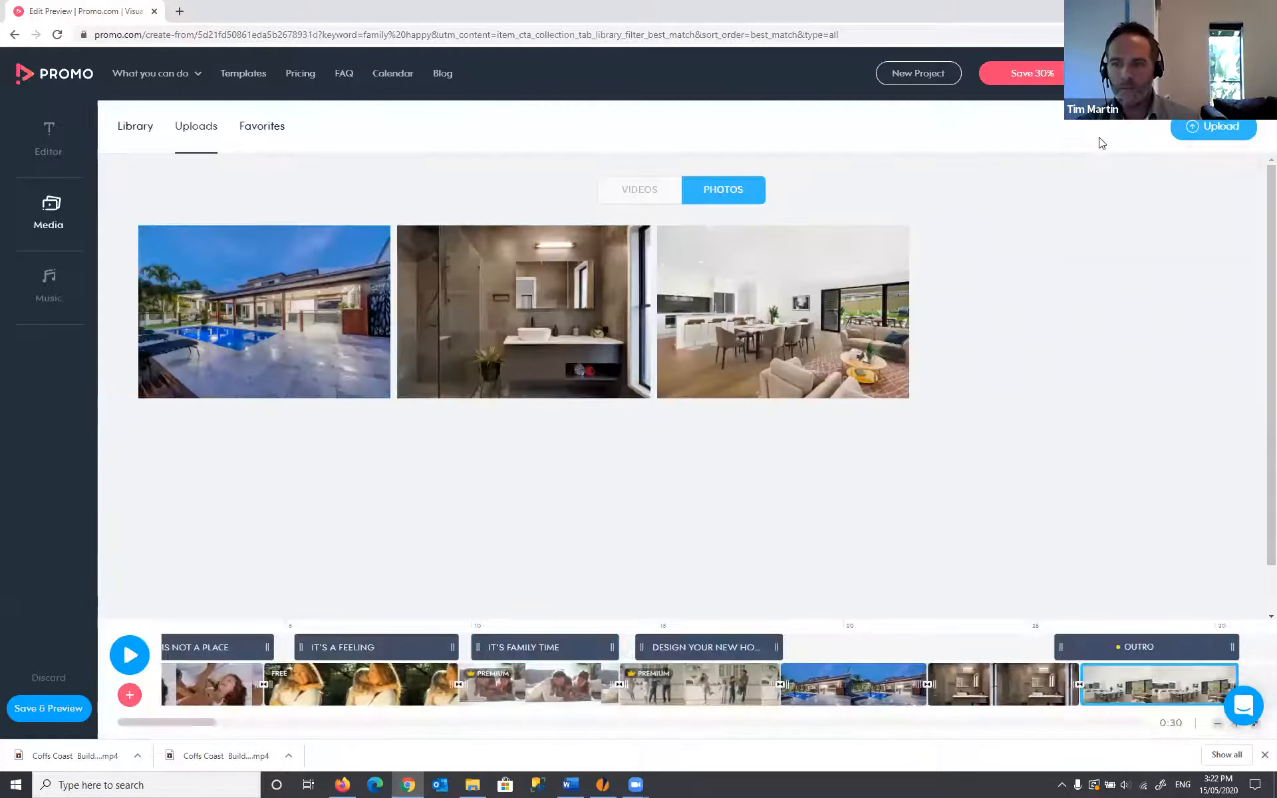
# - Shorten the pool and bathroom photo clips and butt them together without gaps
pyautogui.moveTo(855, 689)
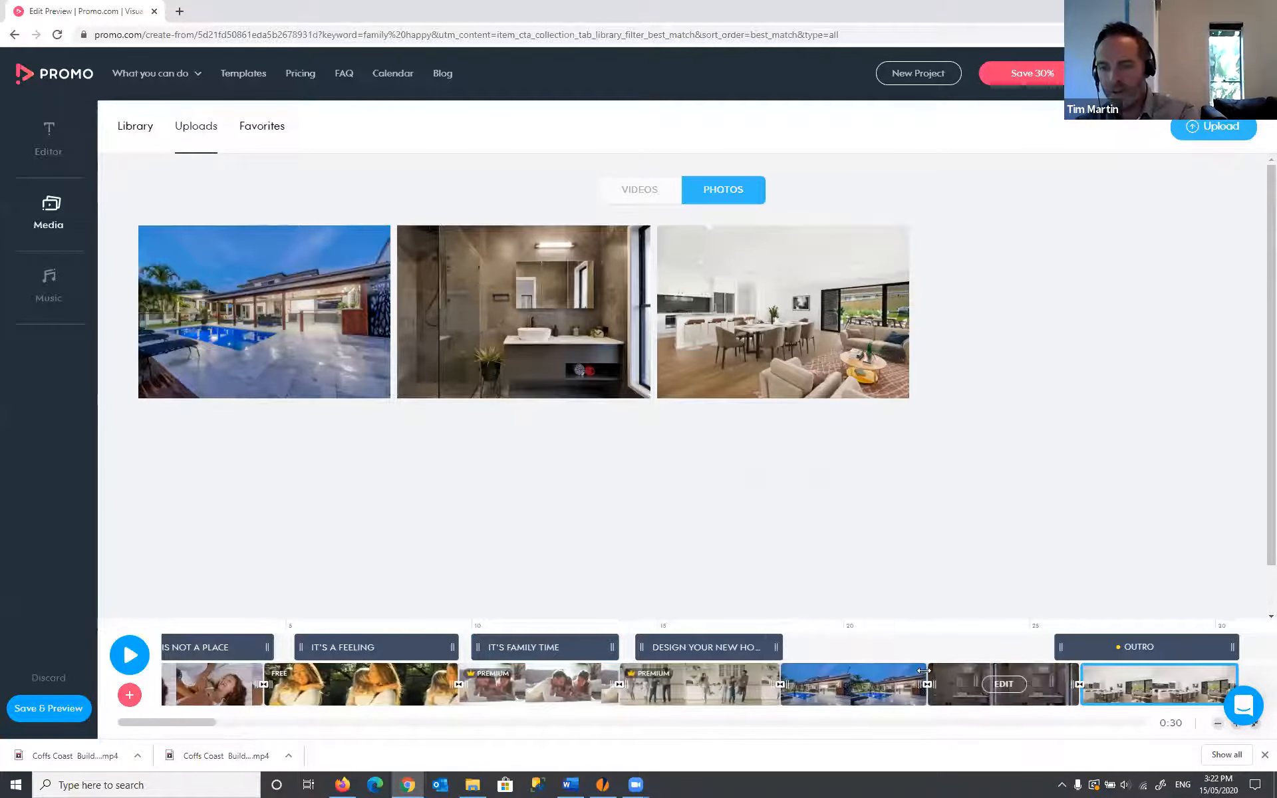
pyautogui.moveTo(925, 670); pyautogui.dragTo(805, 675)
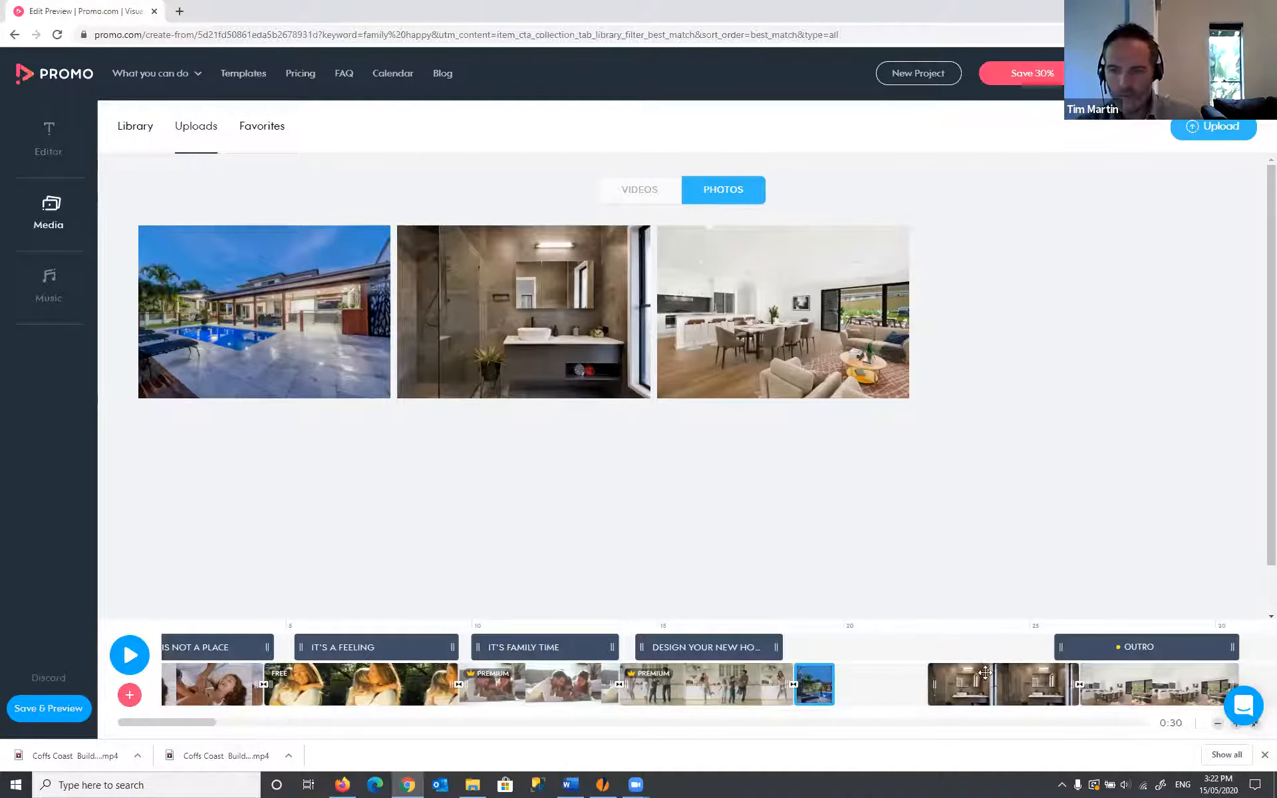
pyautogui.moveTo(932, 678); pyautogui.dragTo(894, 677)
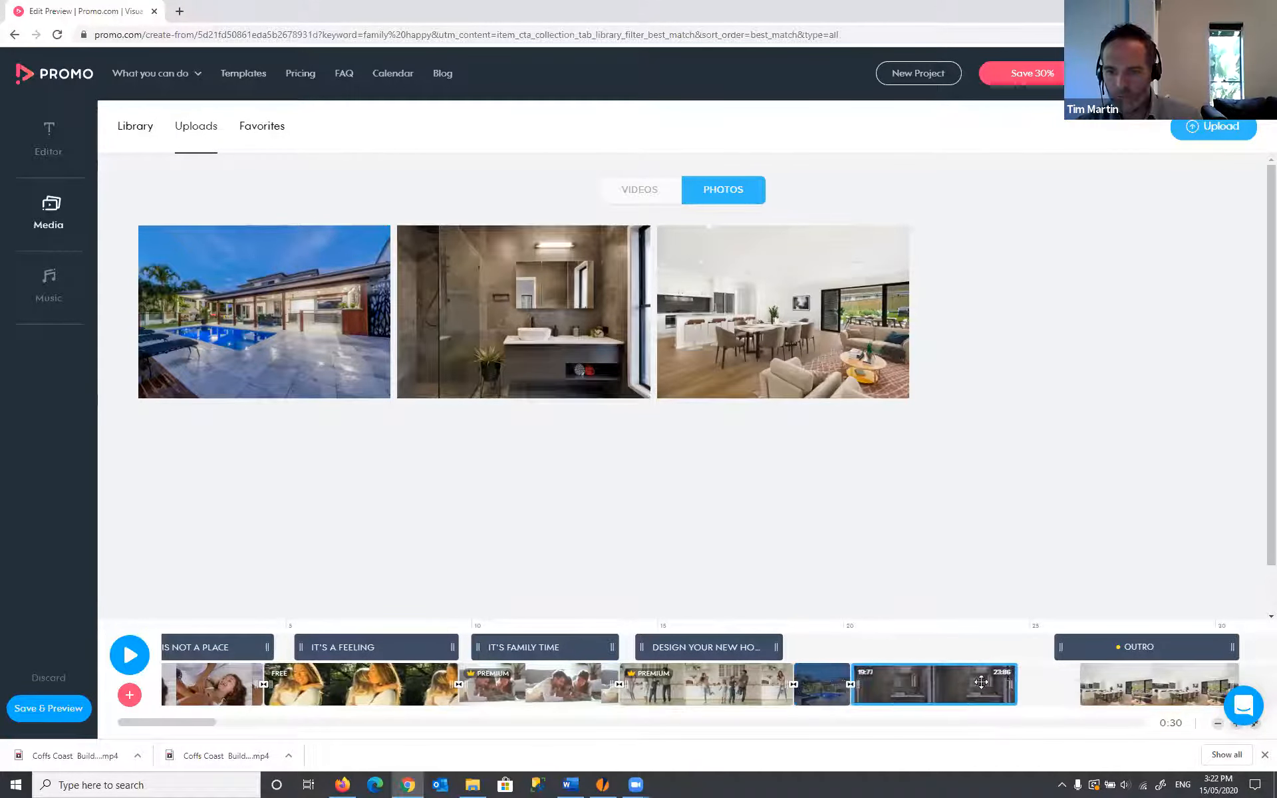
pyautogui.moveTo(1010, 683); pyautogui.dragTo(881, 682)
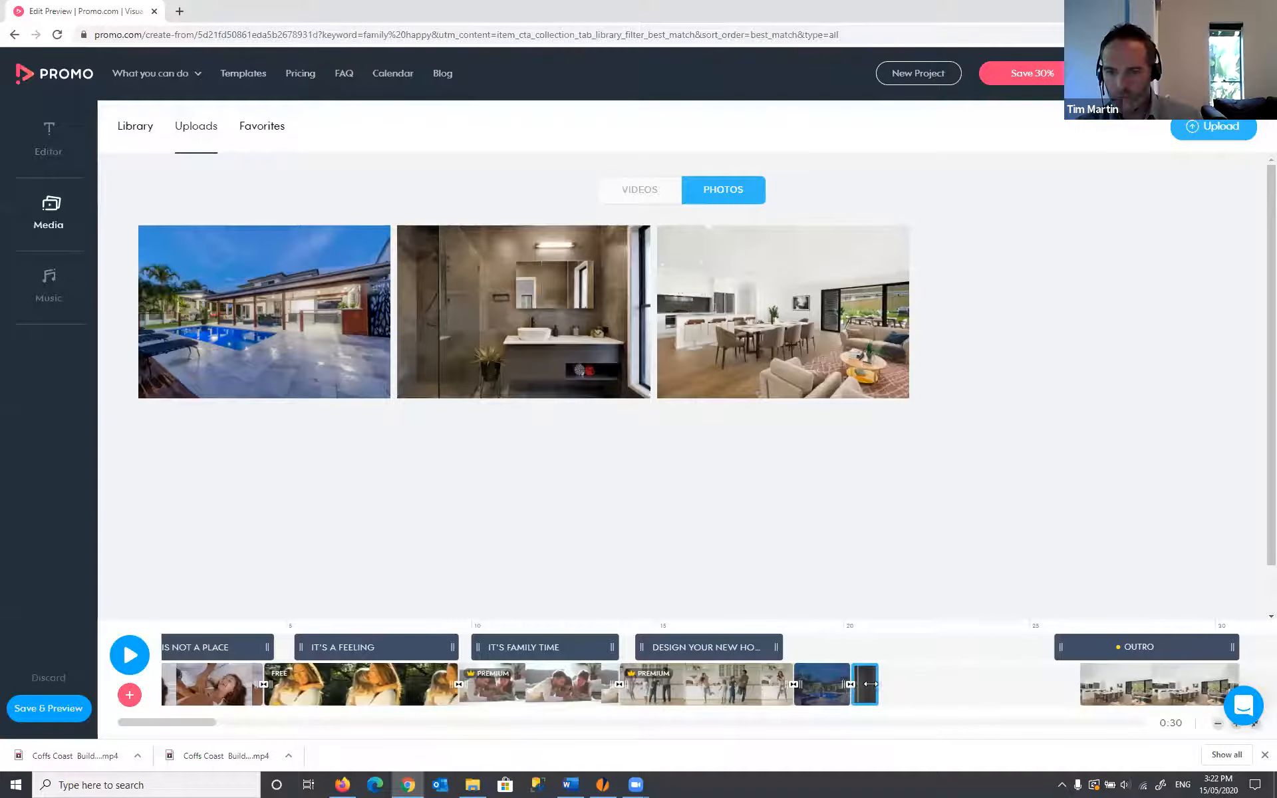
pyautogui.click(831, 672)
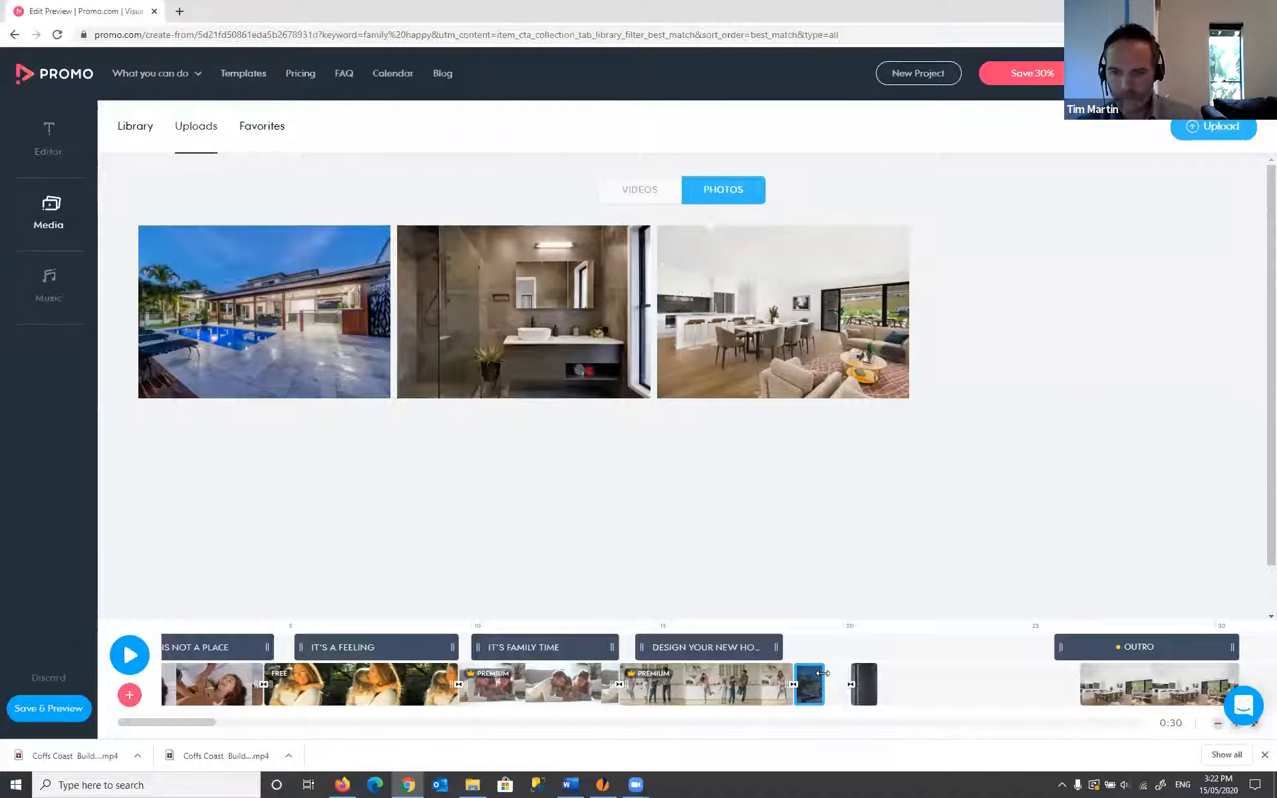
pyautogui.click(865, 675)
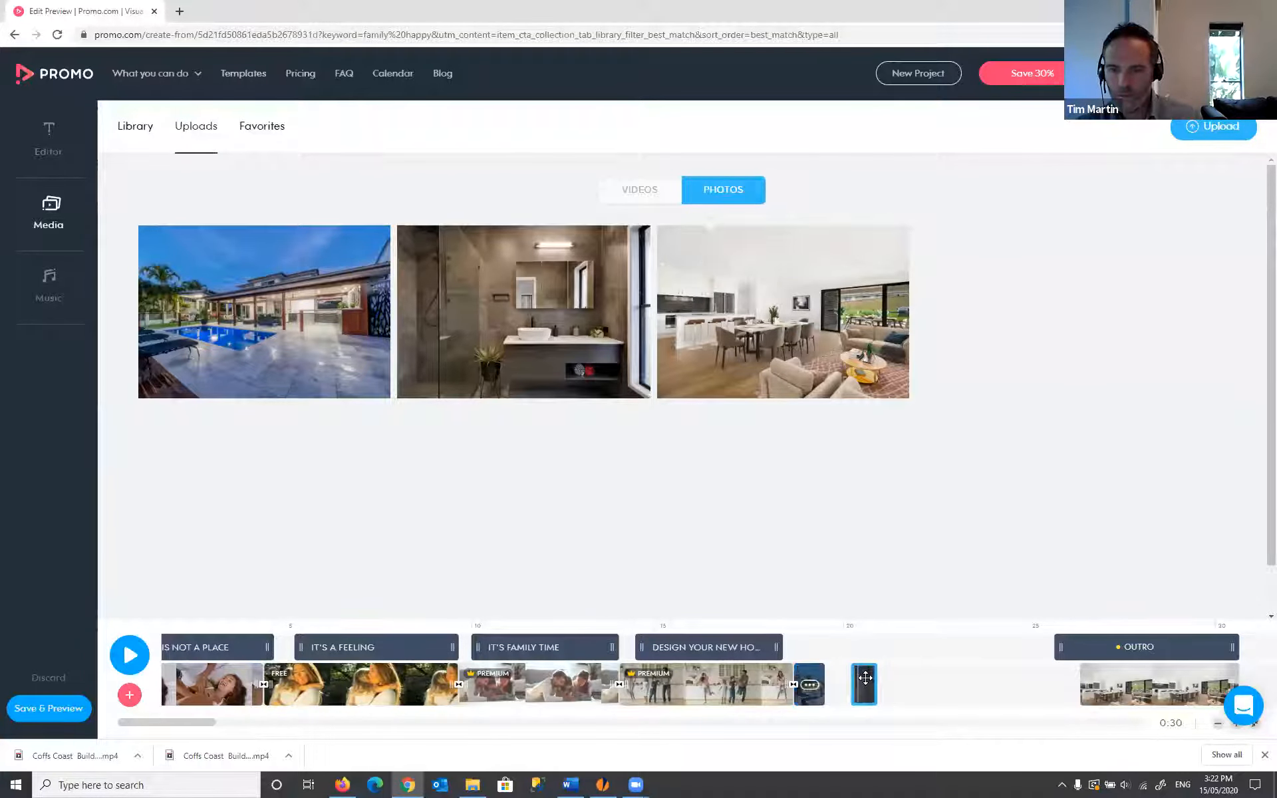
pyautogui.moveTo(852, 675); pyautogui.dragTo(838, 676)
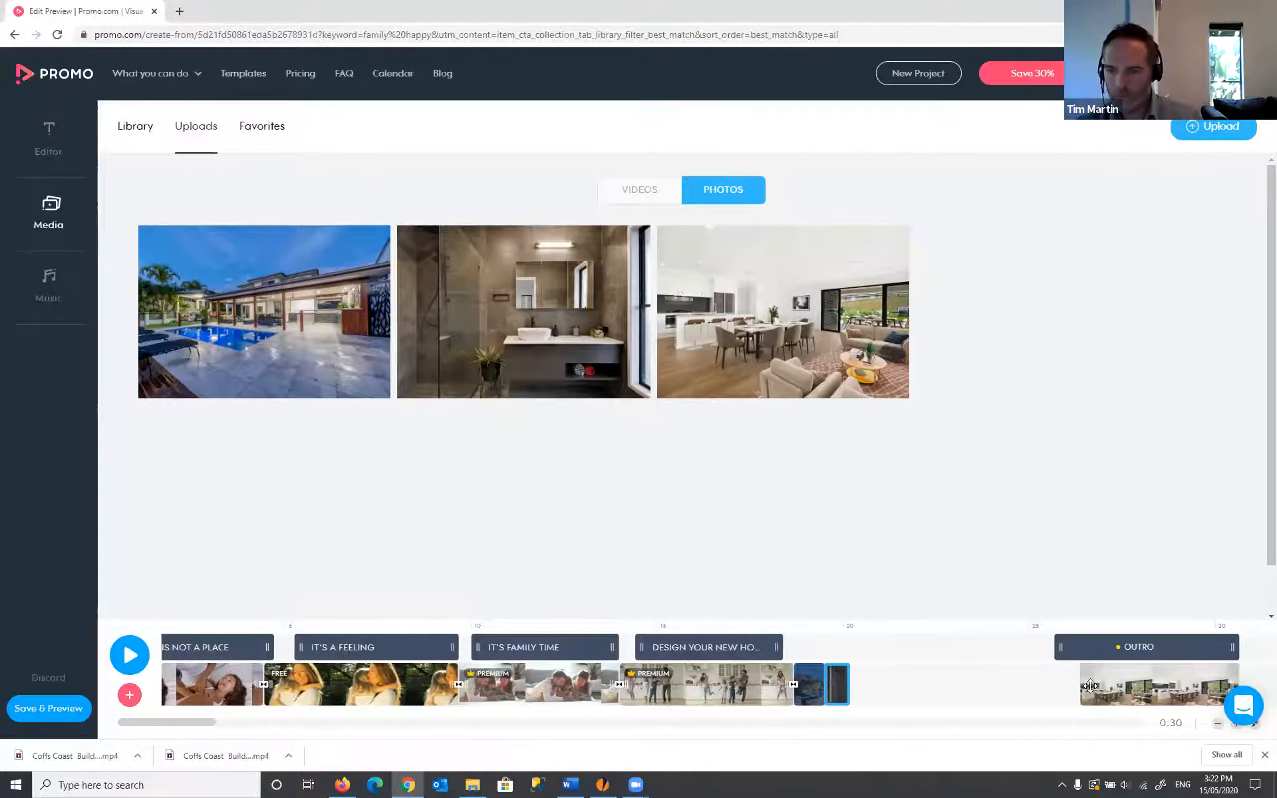
# - Move the living room photo right after the bathroom photo and pull the outro in behind it
pyautogui.rightClick(1172, 689)
pyautogui.click(1198, 675)
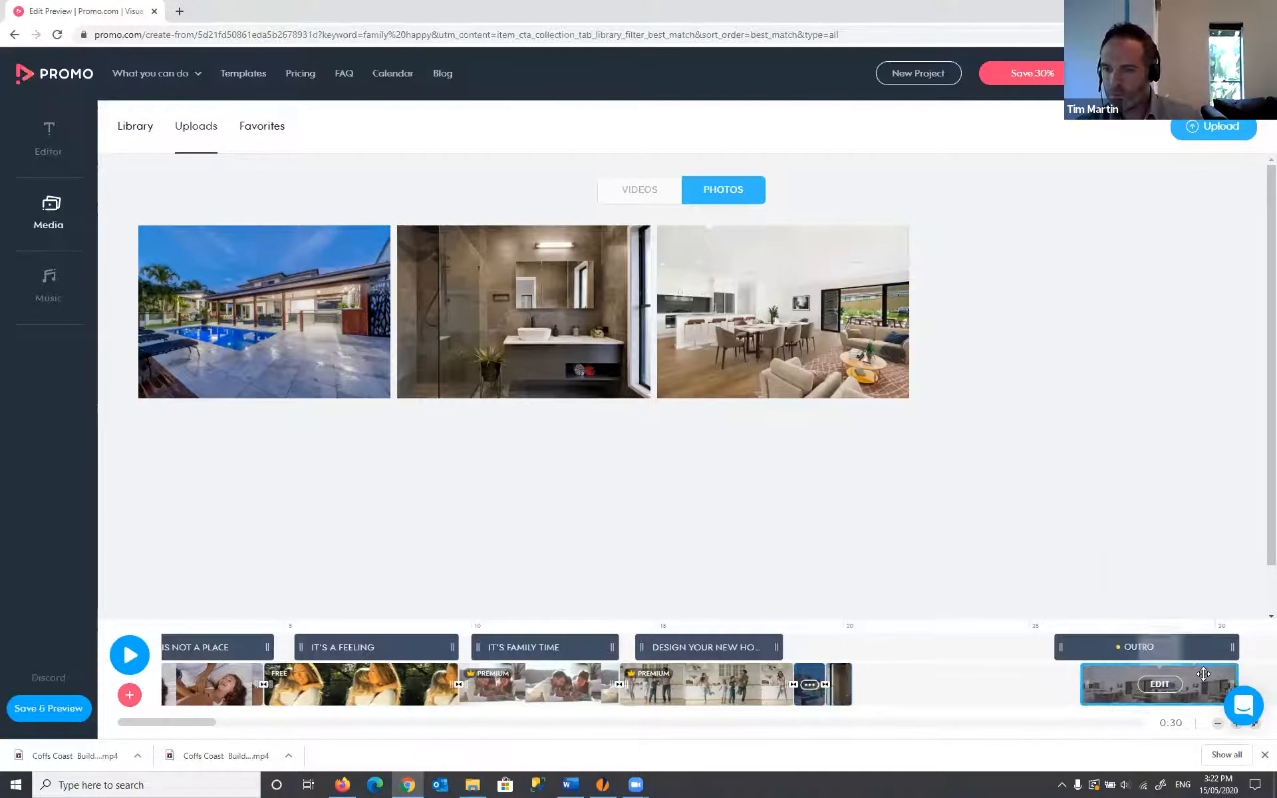
pyautogui.moveTo(1197, 675); pyautogui.dragTo(887, 679)
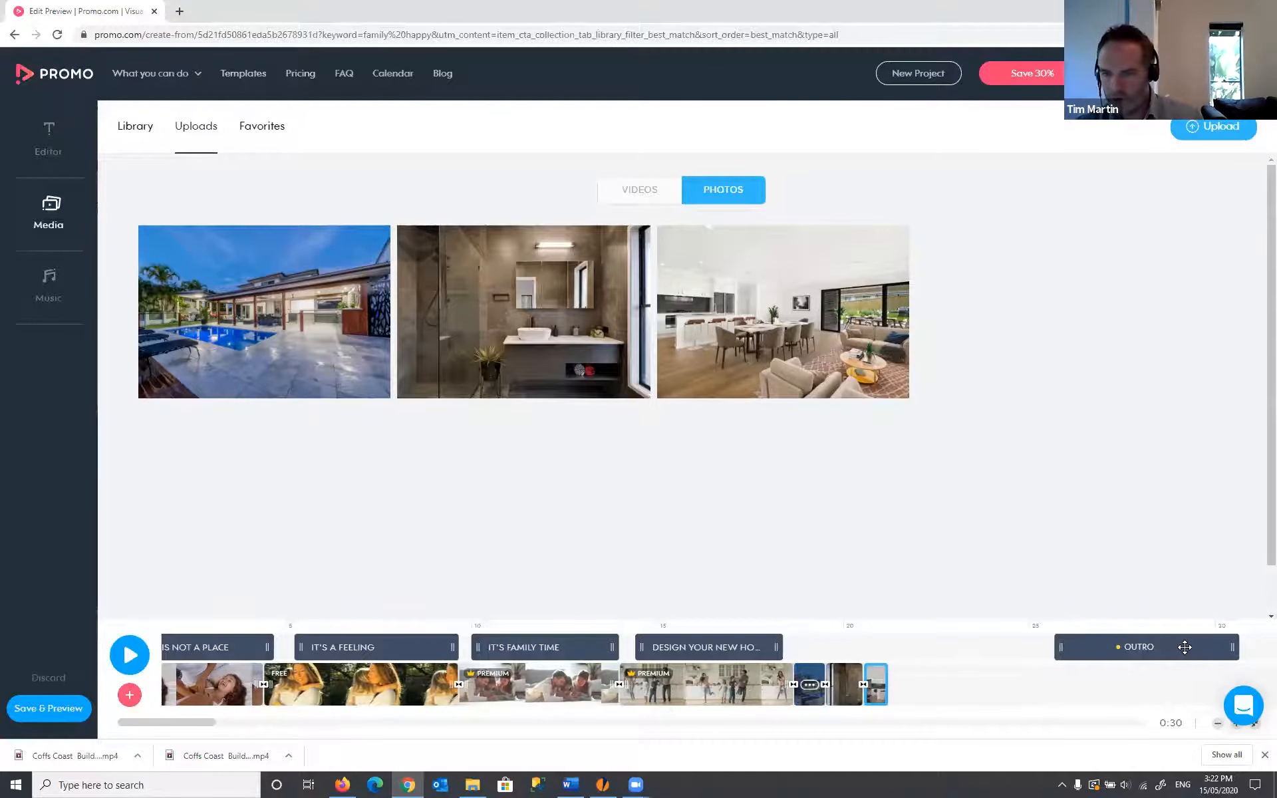
pyautogui.moveTo(1077, 644); pyautogui.dragTo(1010, 645)
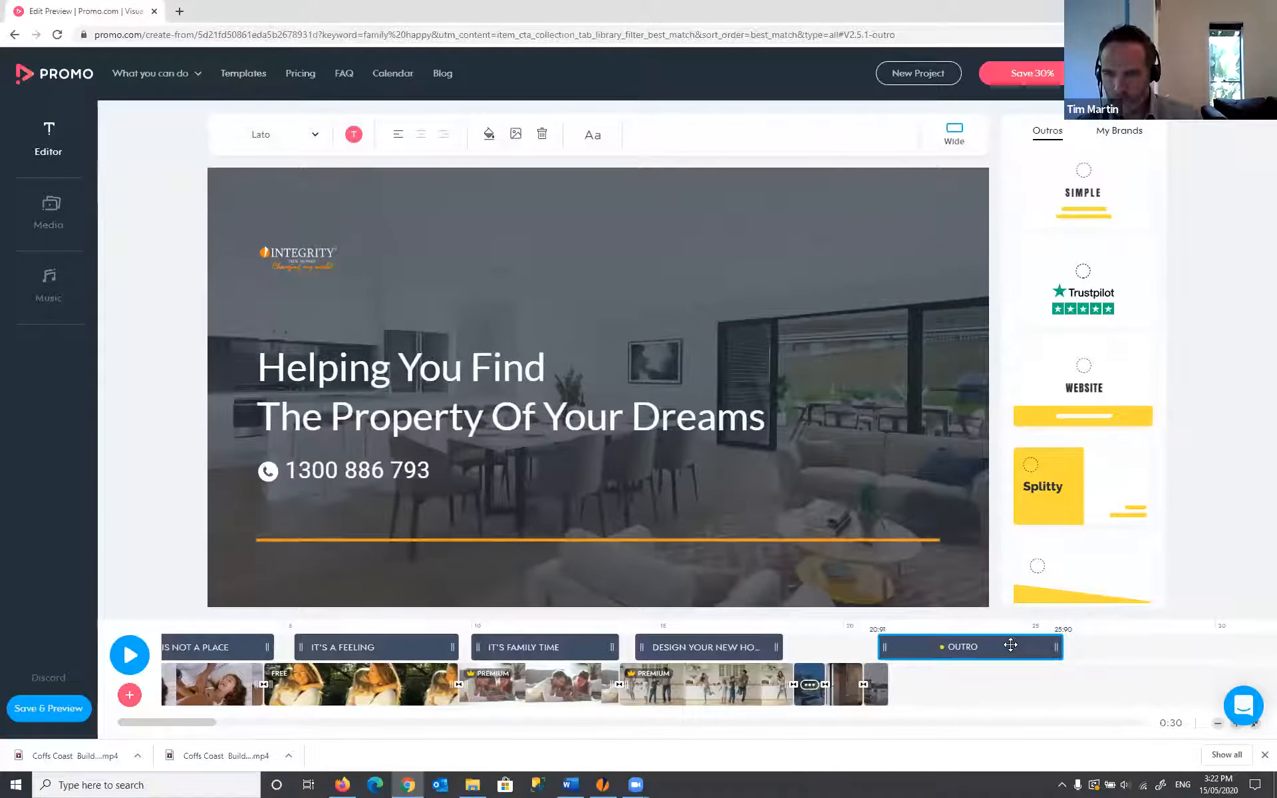
# - Drop the outro after the photos and duplicate the DESIGN YOUR NEW HOME clip to the timeline's end
pyautogui.moveTo(952, 688); pyautogui.dragTo(931, 685)
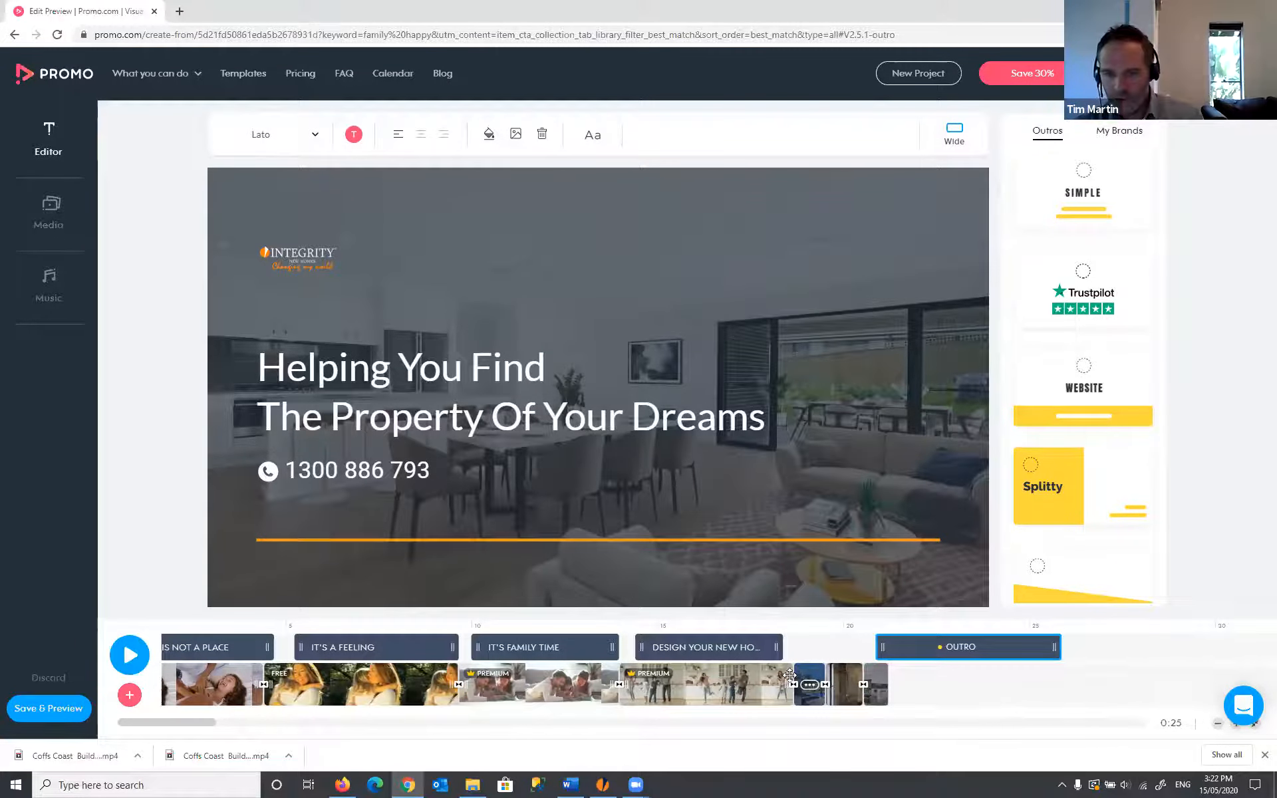
pyautogui.click(700, 687)
pyautogui.click(750, 699)
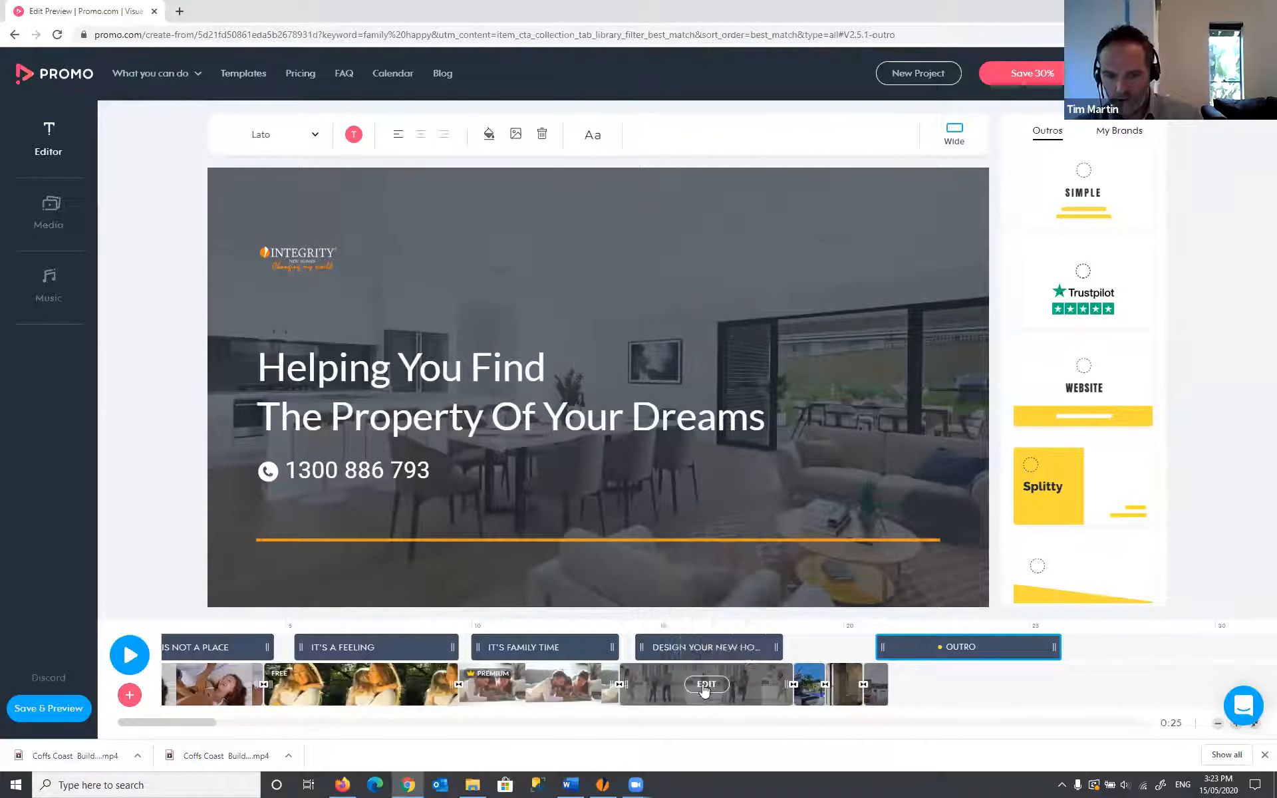
pyautogui.click(752, 692)
pyautogui.click(753, 683)
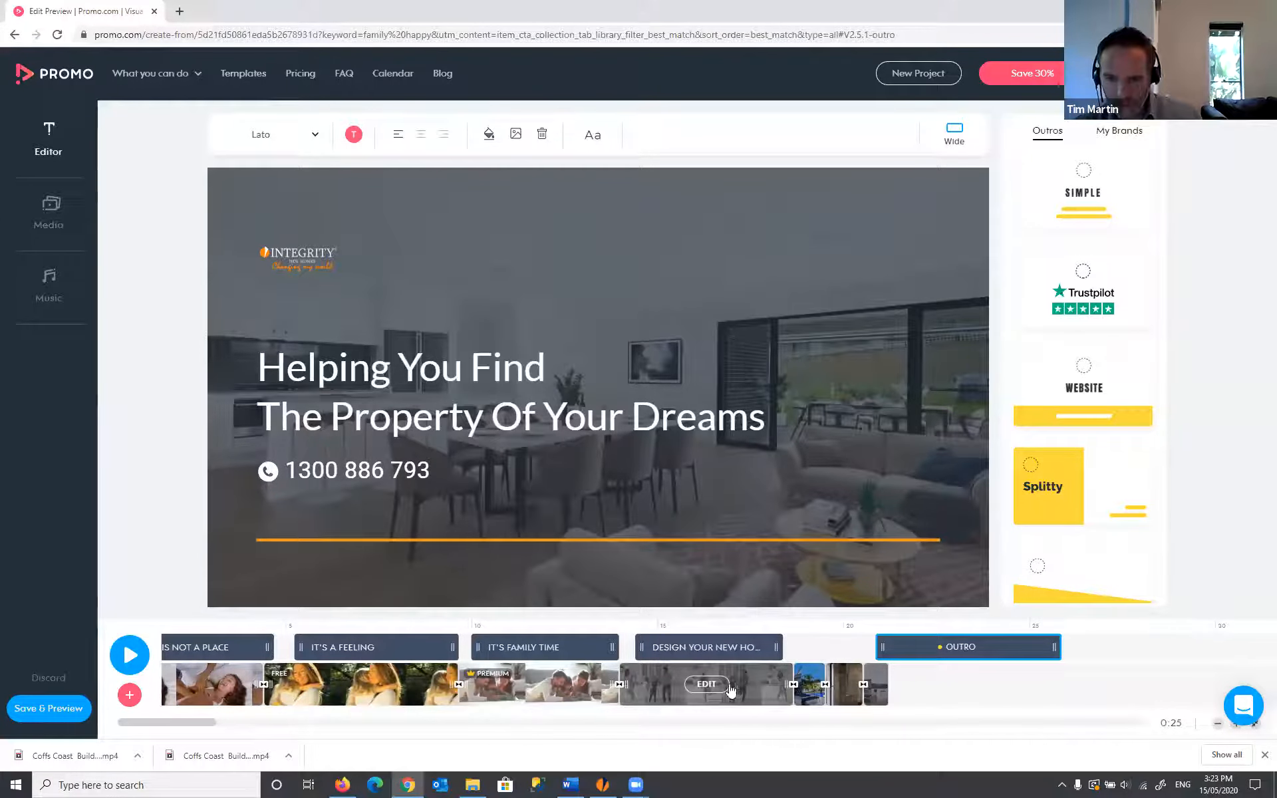
pyautogui.click(723, 688)
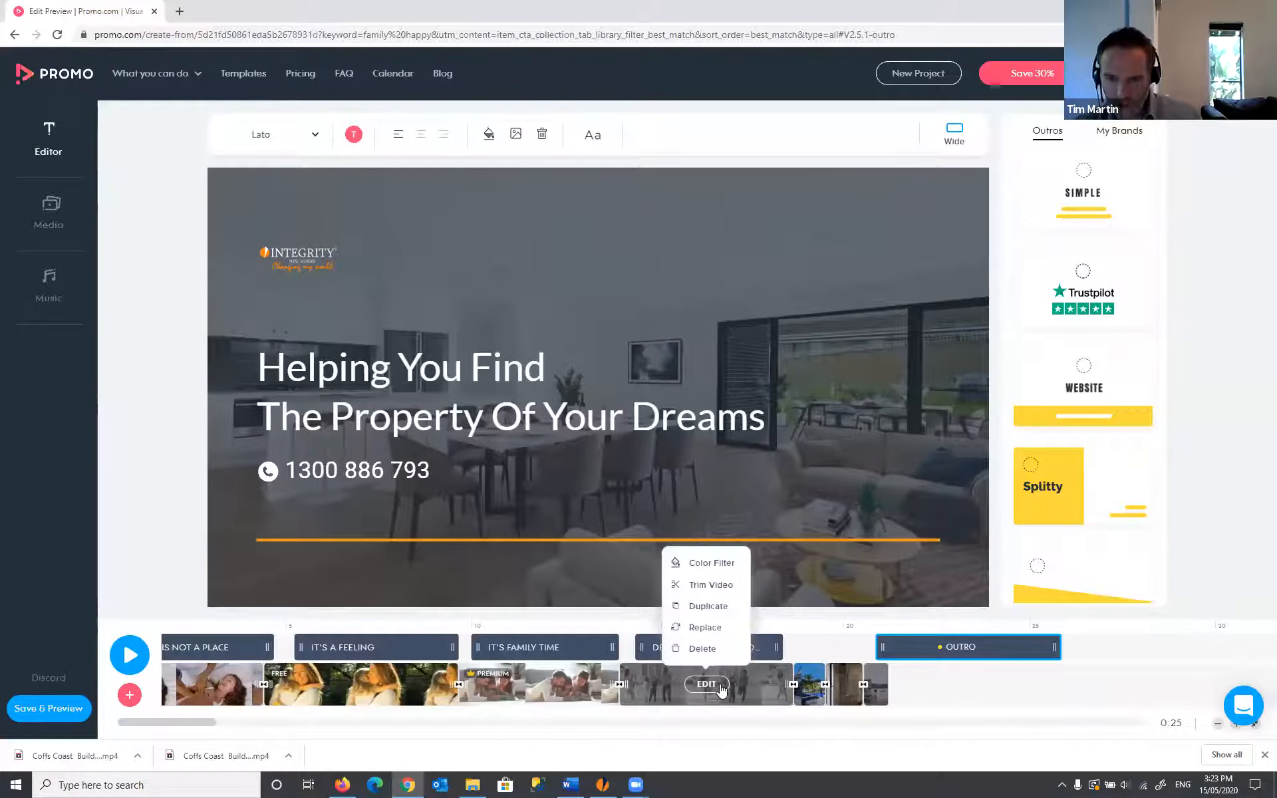
pyautogui.click(698, 606)
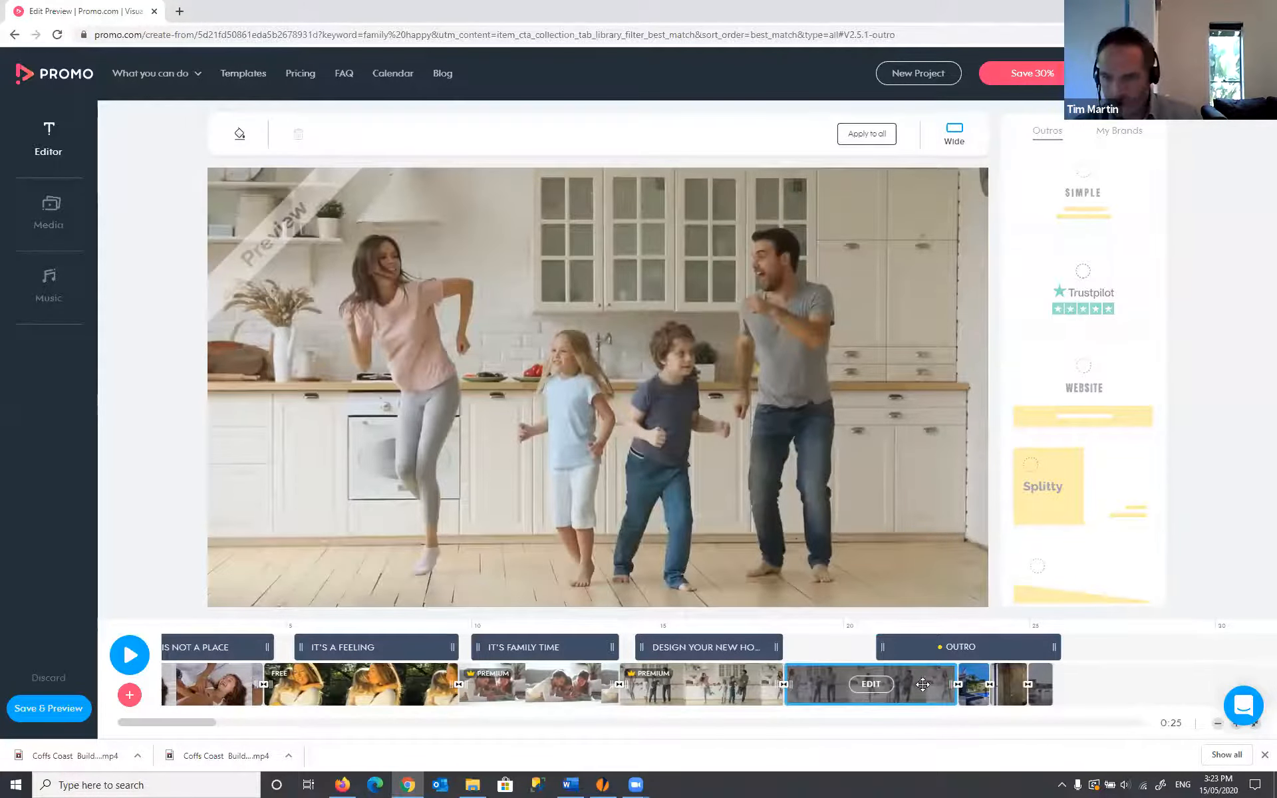
pyautogui.moveTo(954, 685); pyautogui.dragTo(1201, 672)
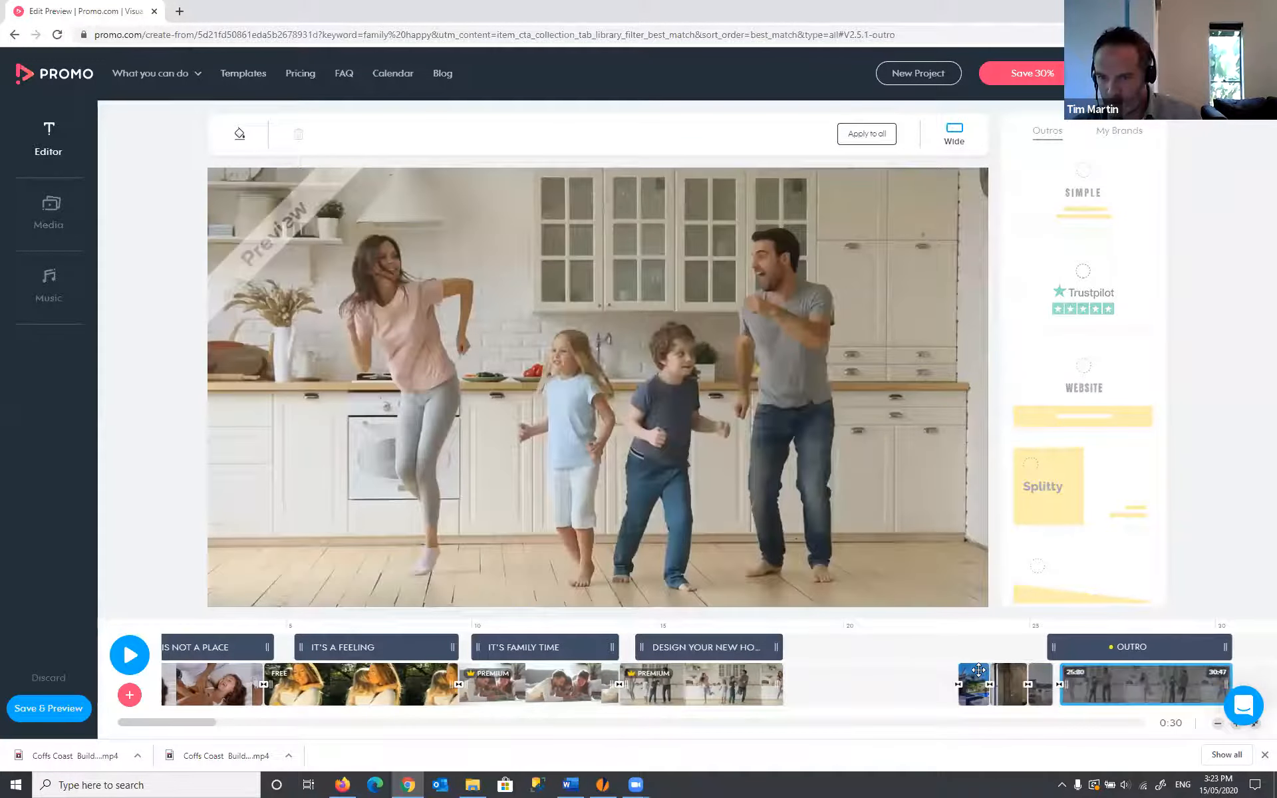
# - Reorder the pool, bathroom and living room photos, family duplicate and outro, making the video 0:26
pyautogui.moveTo(978, 671); pyautogui.dragTo(806, 668)
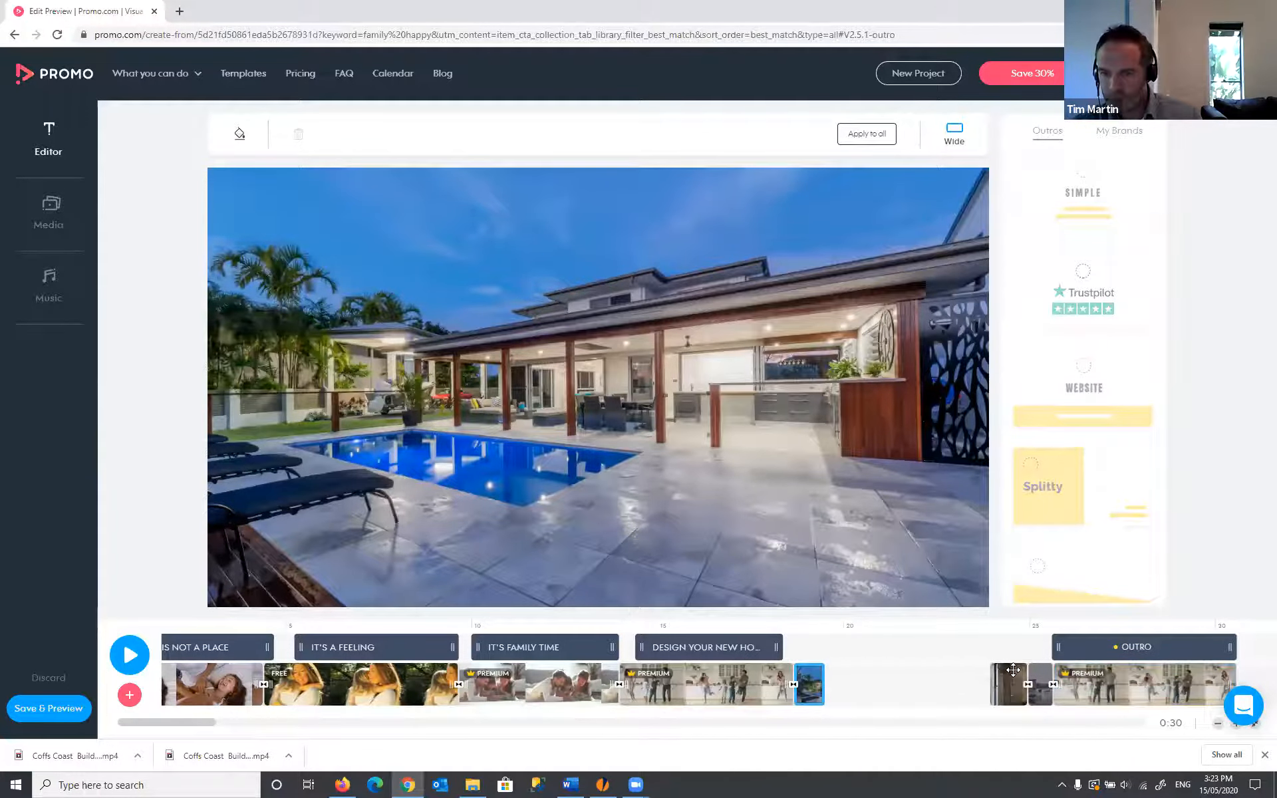
pyautogui.moveTo(1008, 682); pyautogui.dragTo(848, 669)
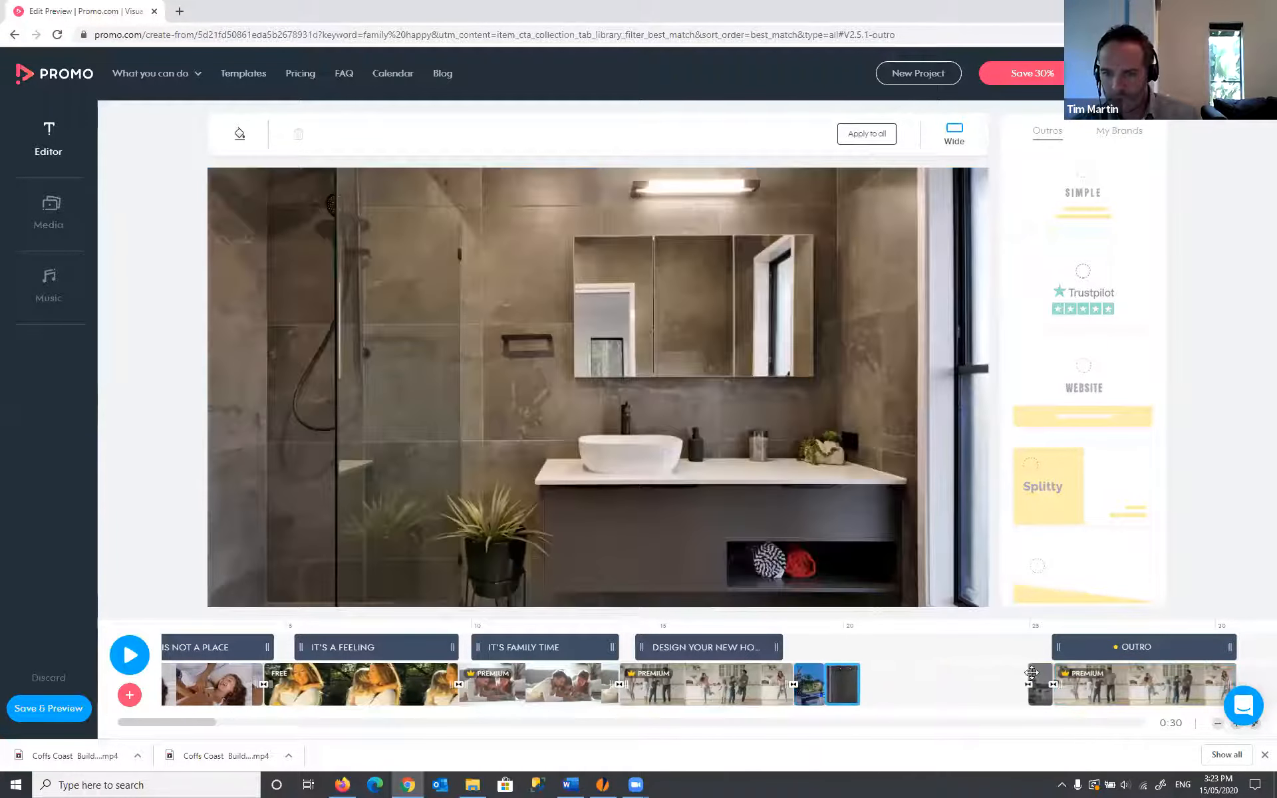
pyautogui.moveTo(1040, 684); pyautogui.dragTo(868, 667)
pyautogui.moveTo(1163, 667); pyautogui.dragTo(1001, 665)
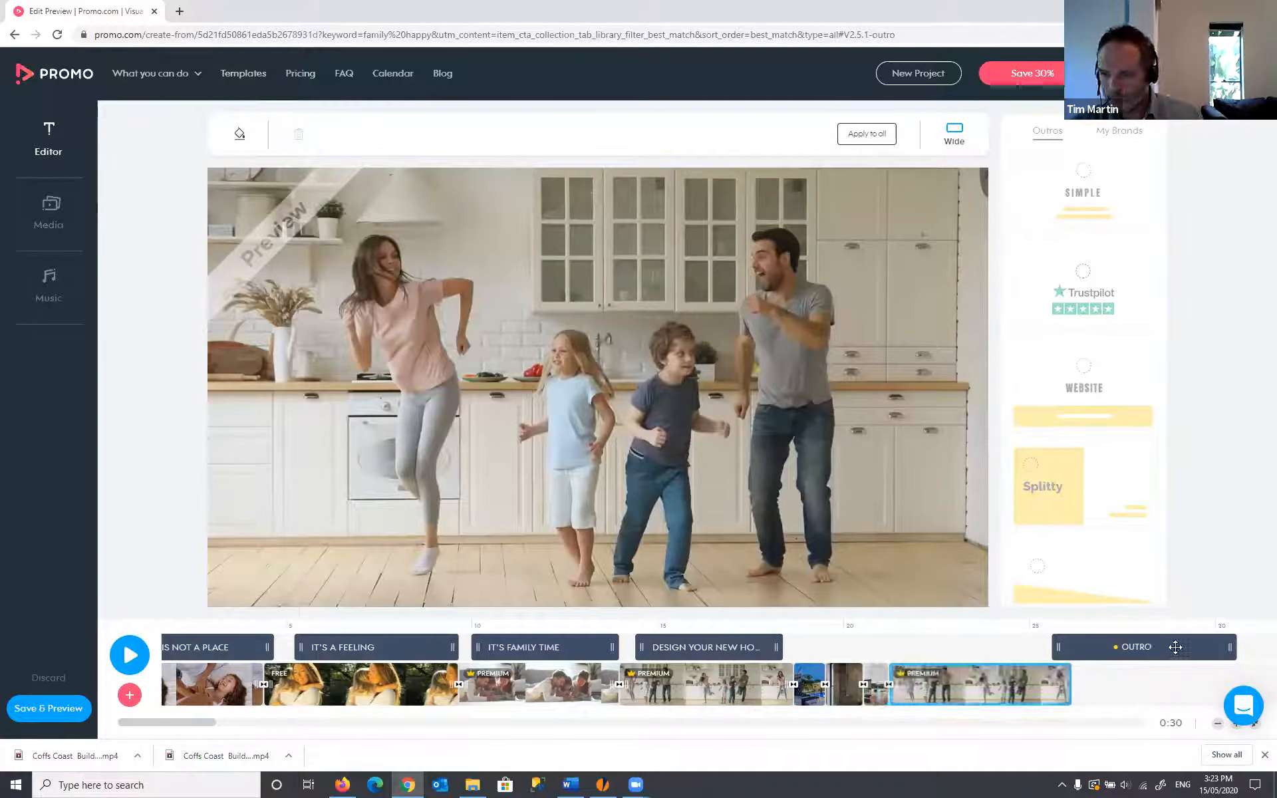
pyautogui.moveTo(1175, 647); pyautogui.dragTo(1006, 642)
pyautogui.moveTo(796, 640); pyautogui.dragTo(792, 642)
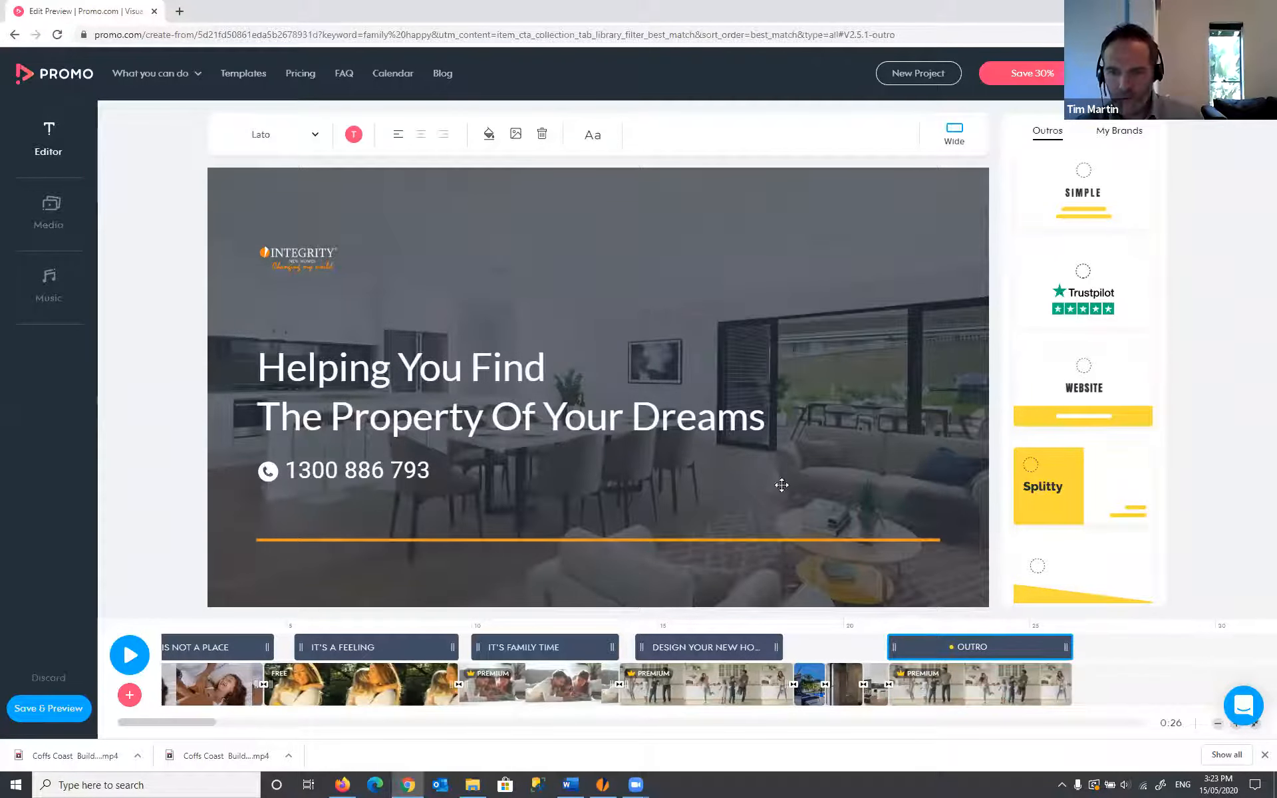
# - Enlarge the Integrity logo and align it top-centre above the outro headline
pyautogui.click(309, 264)
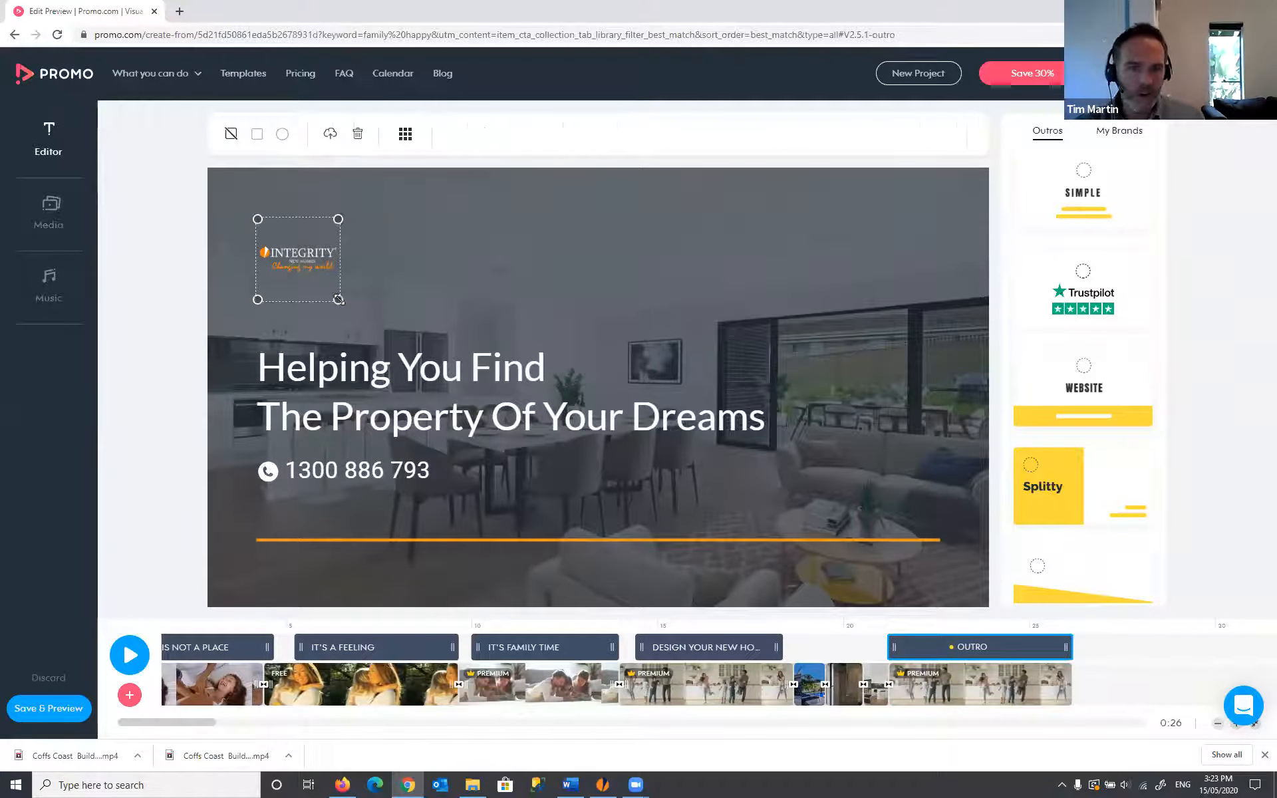
pyautogui.moveTo(339, 300); pyautogui.dragTo(559, 296)
pyautogui.click(405, 134)
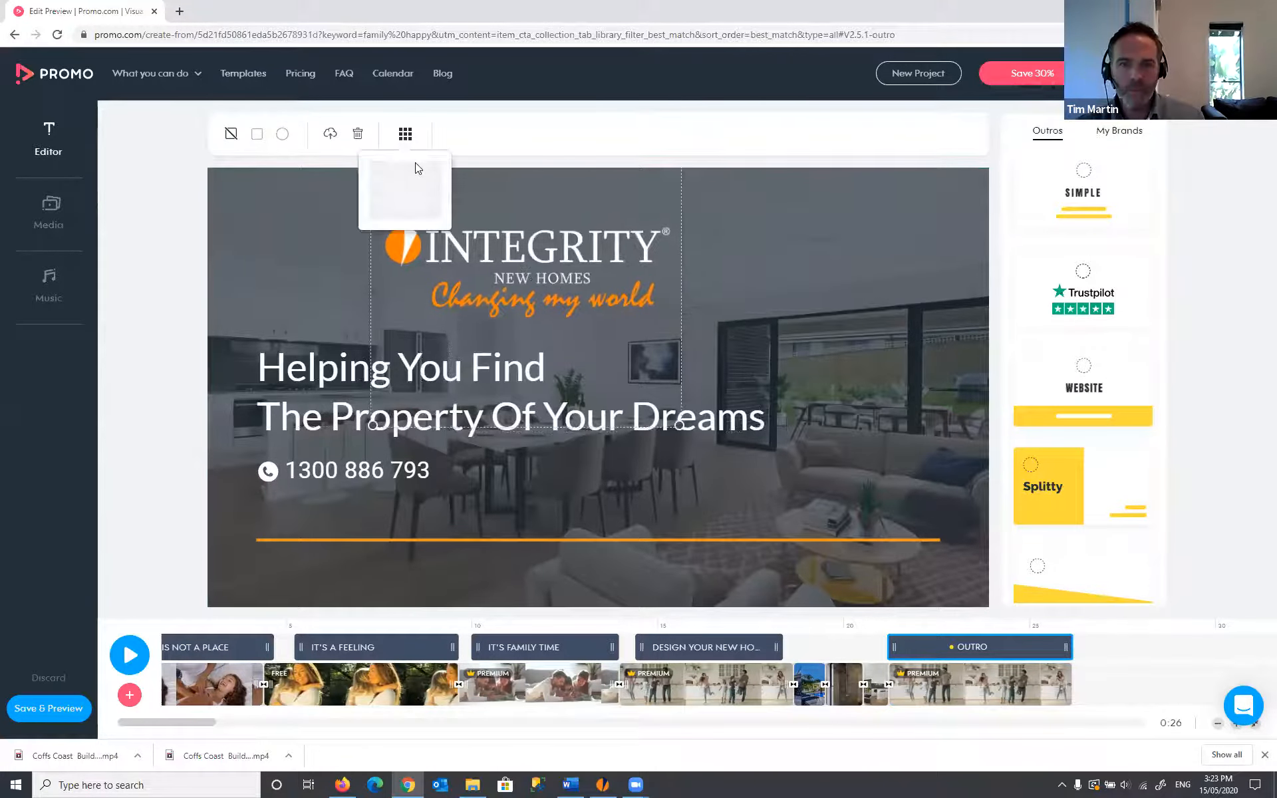
pyautogui.click(404, 172)
pyautogui.moveTo(573, 326); pyautogui.dragTo(606, 267)
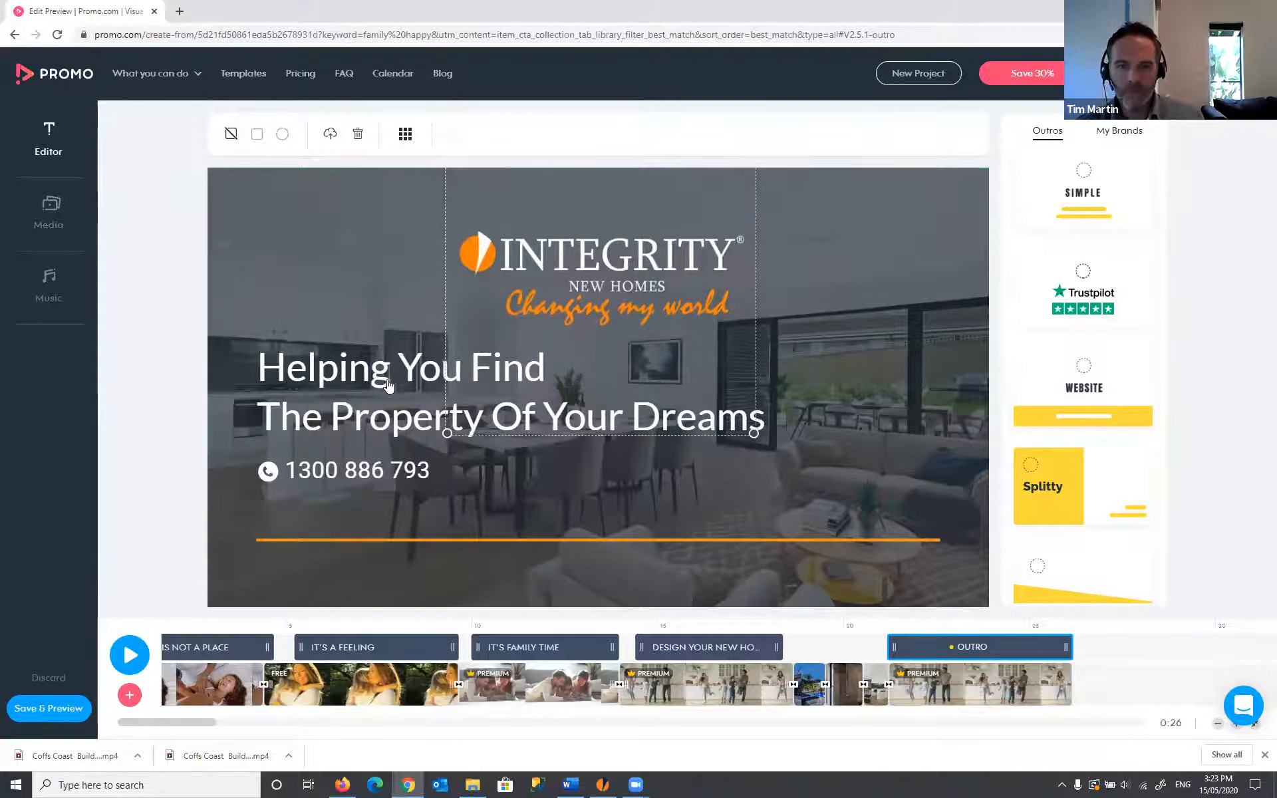
# - Change the outro headlines to 'PLAN | DESIGN | CREATE' and 'DESIGN YOUR HAPPY PLACE'
pyautogui.click(380, 376)
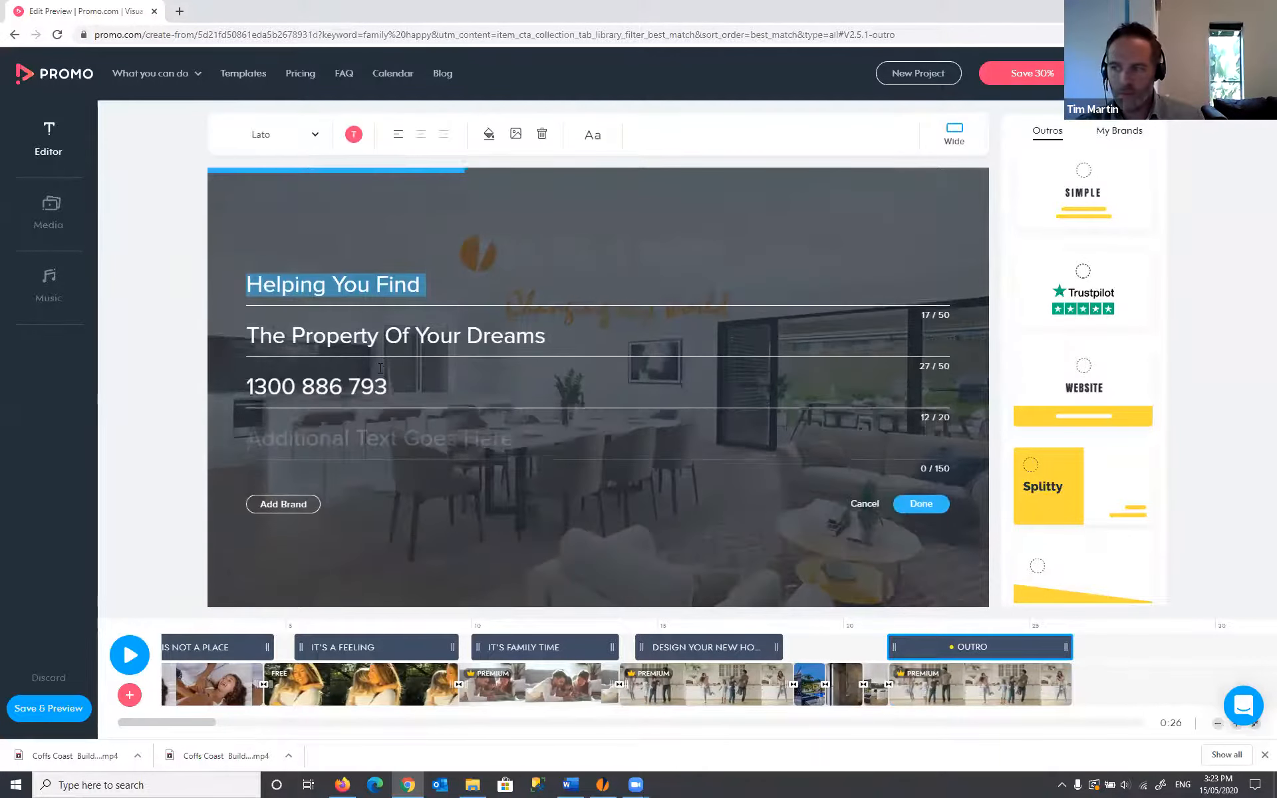
pyautogui.write('PL')
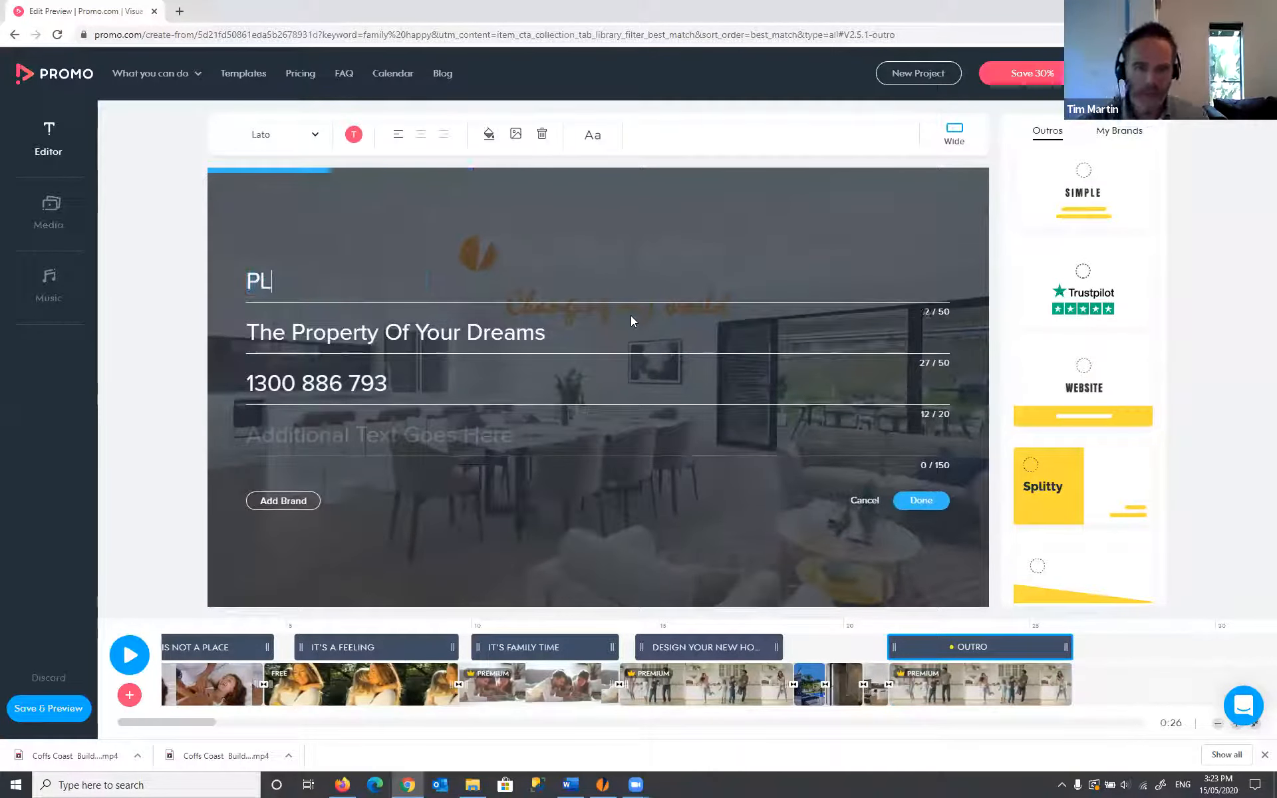
pyautogui.write('AN I DE')
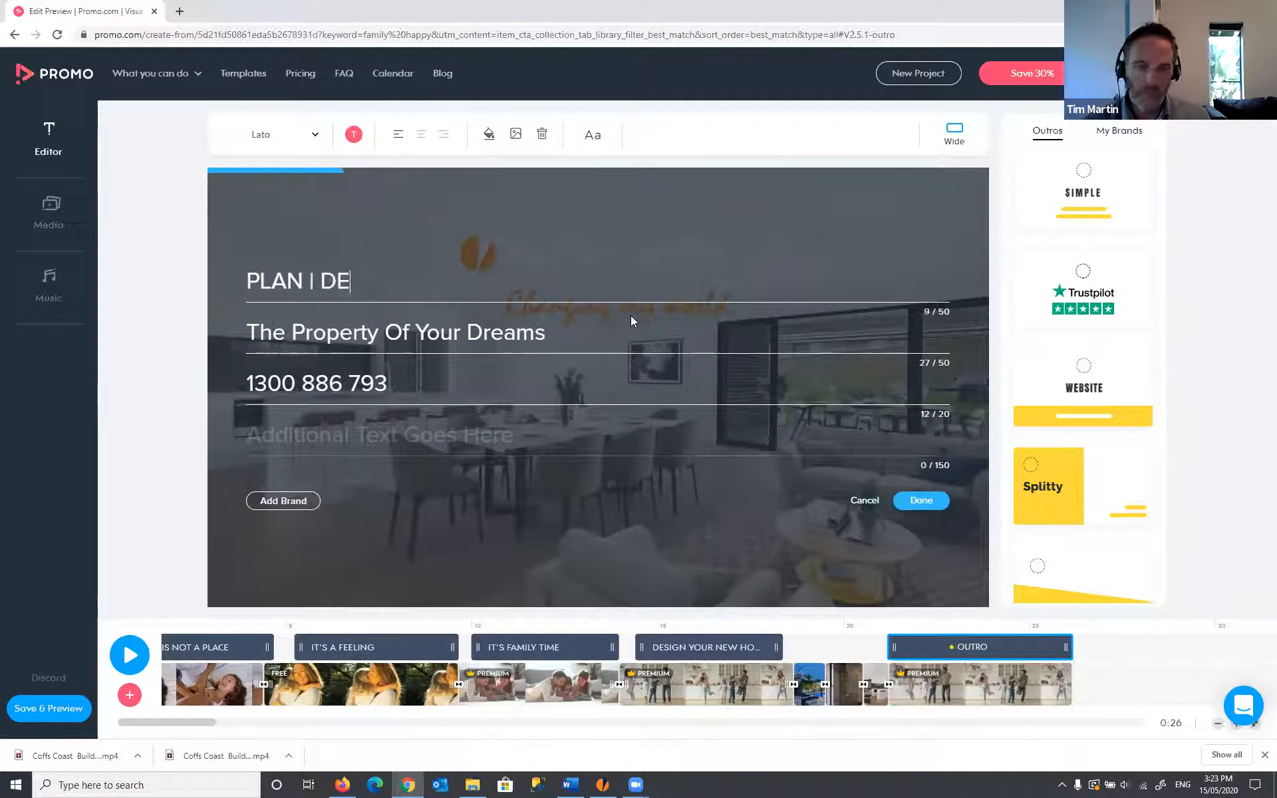
pyautogui.write('SIGN | CREATE')
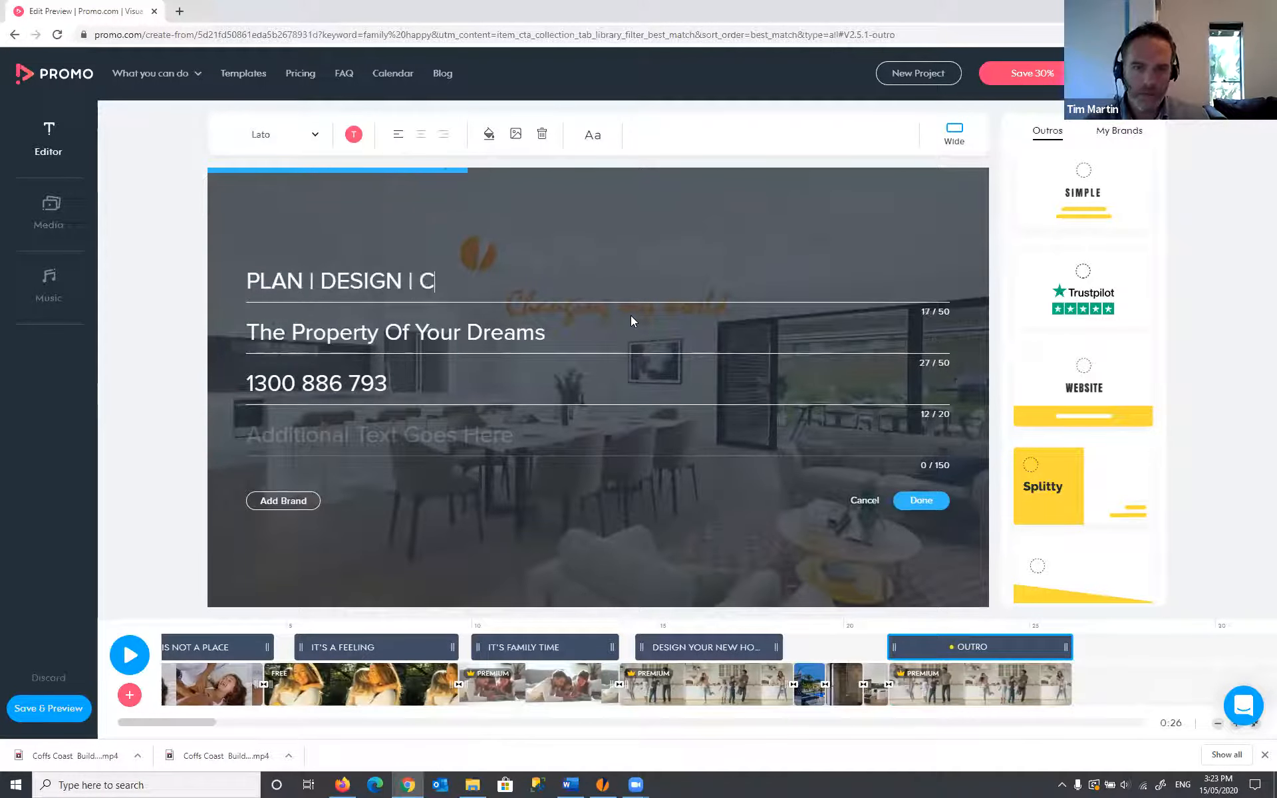
pyautogui.tripleClick(491, 336)
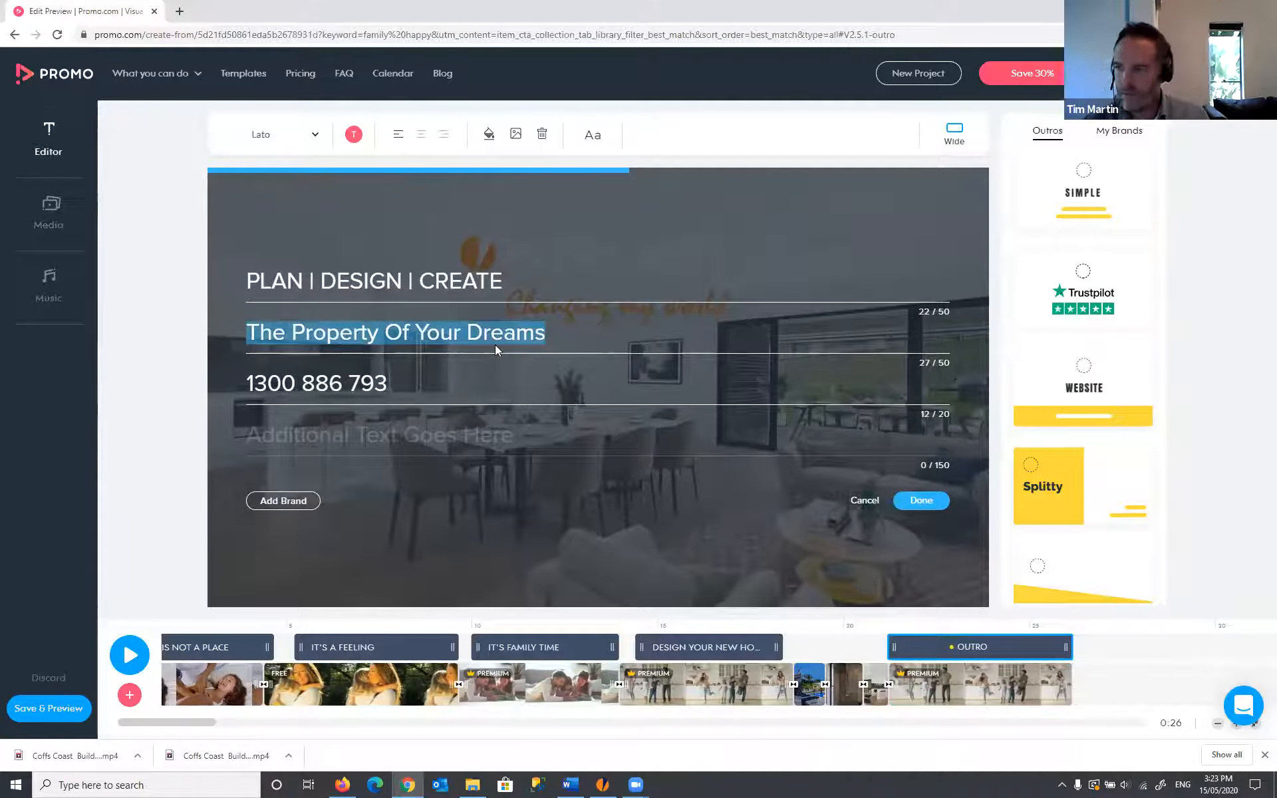
pyautogui.write('D')
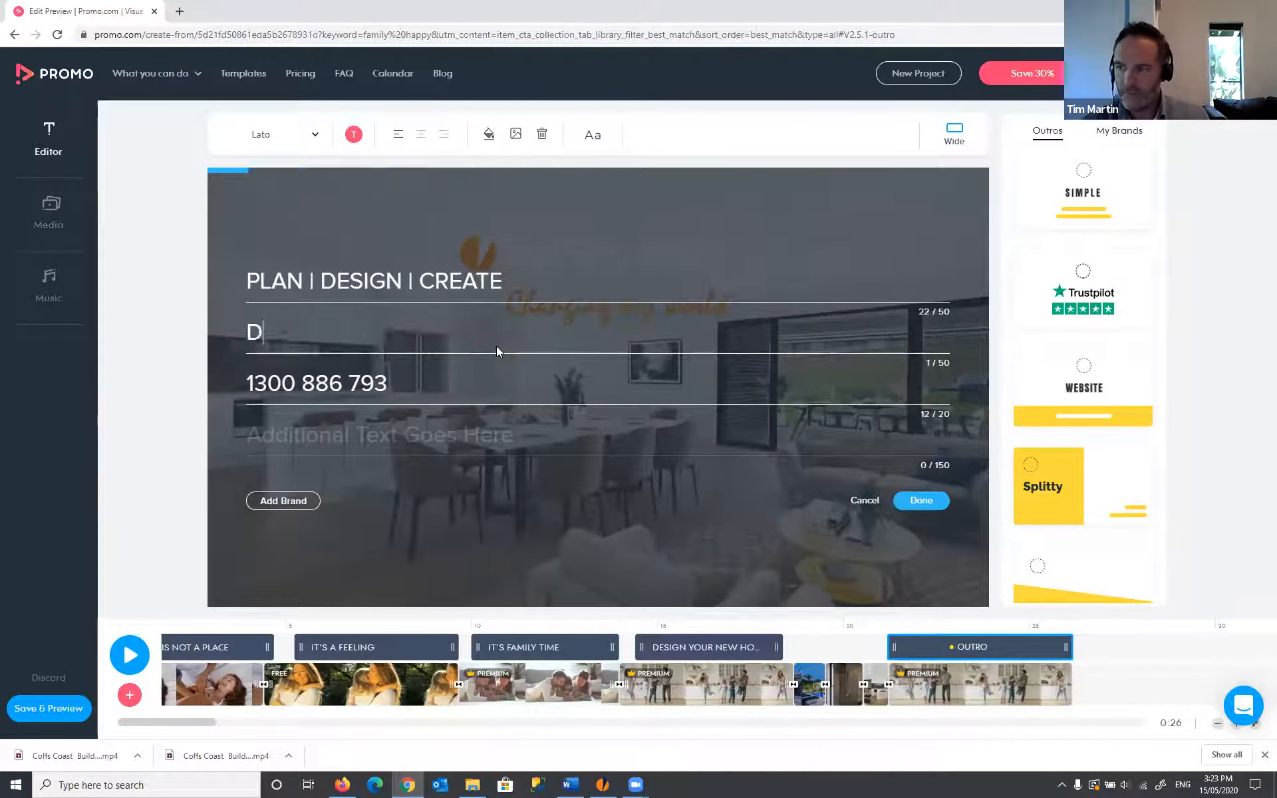
pyautogui.write('ESIGN YOUR HA')
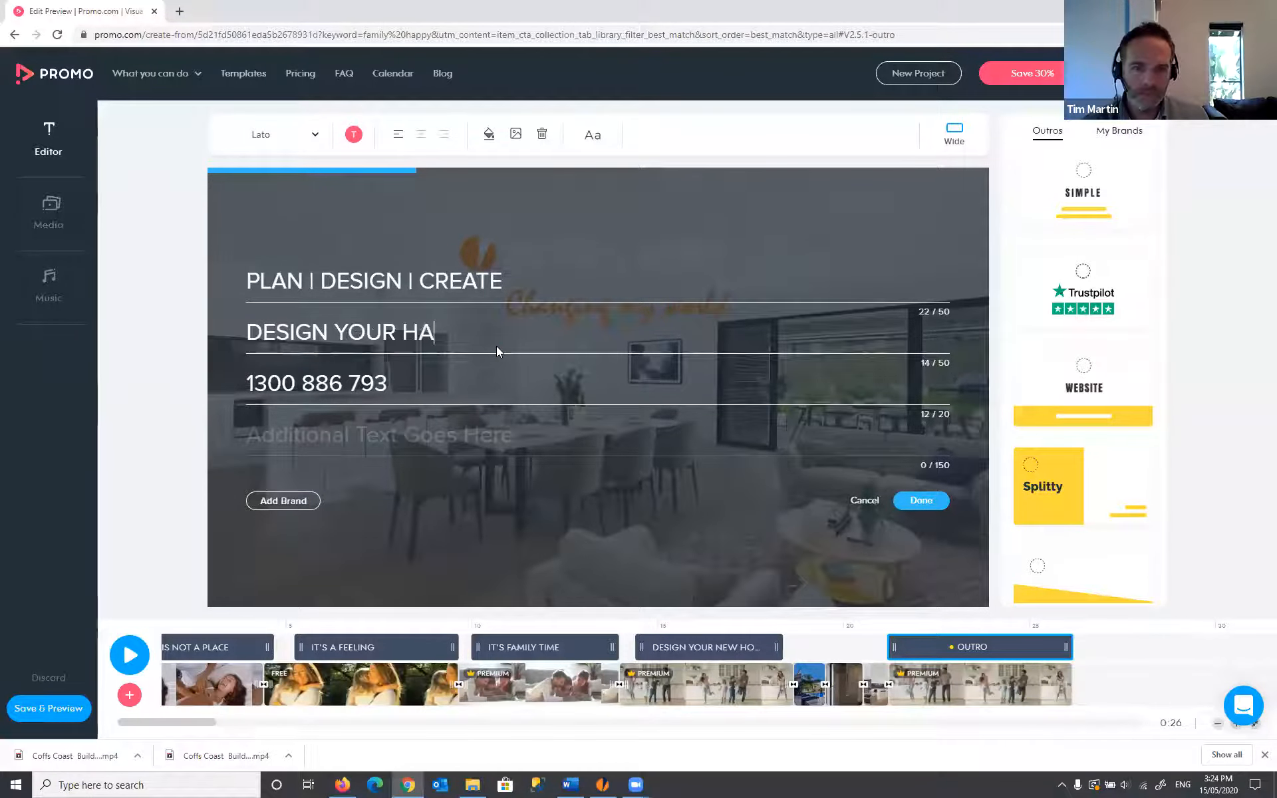
pyautogui.write('PPY PLACE')
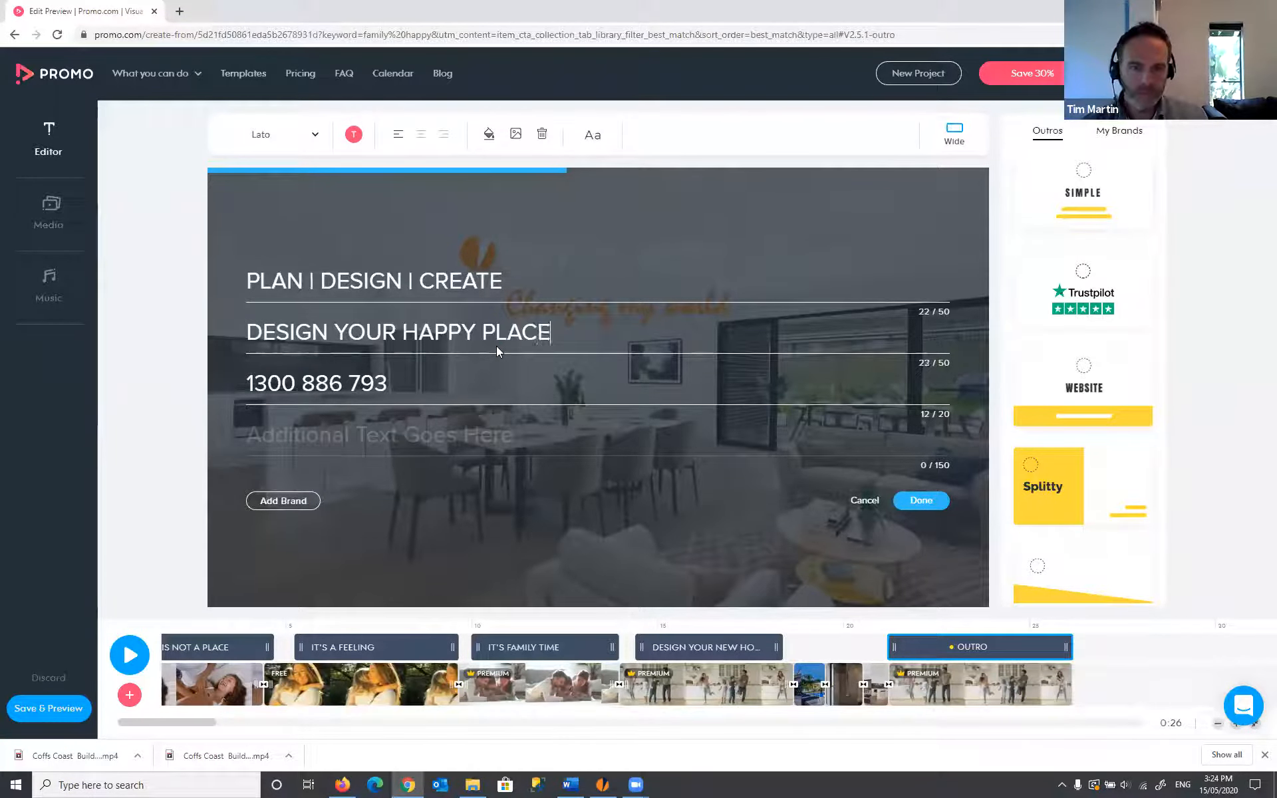
pyautogui.click(476, 385)
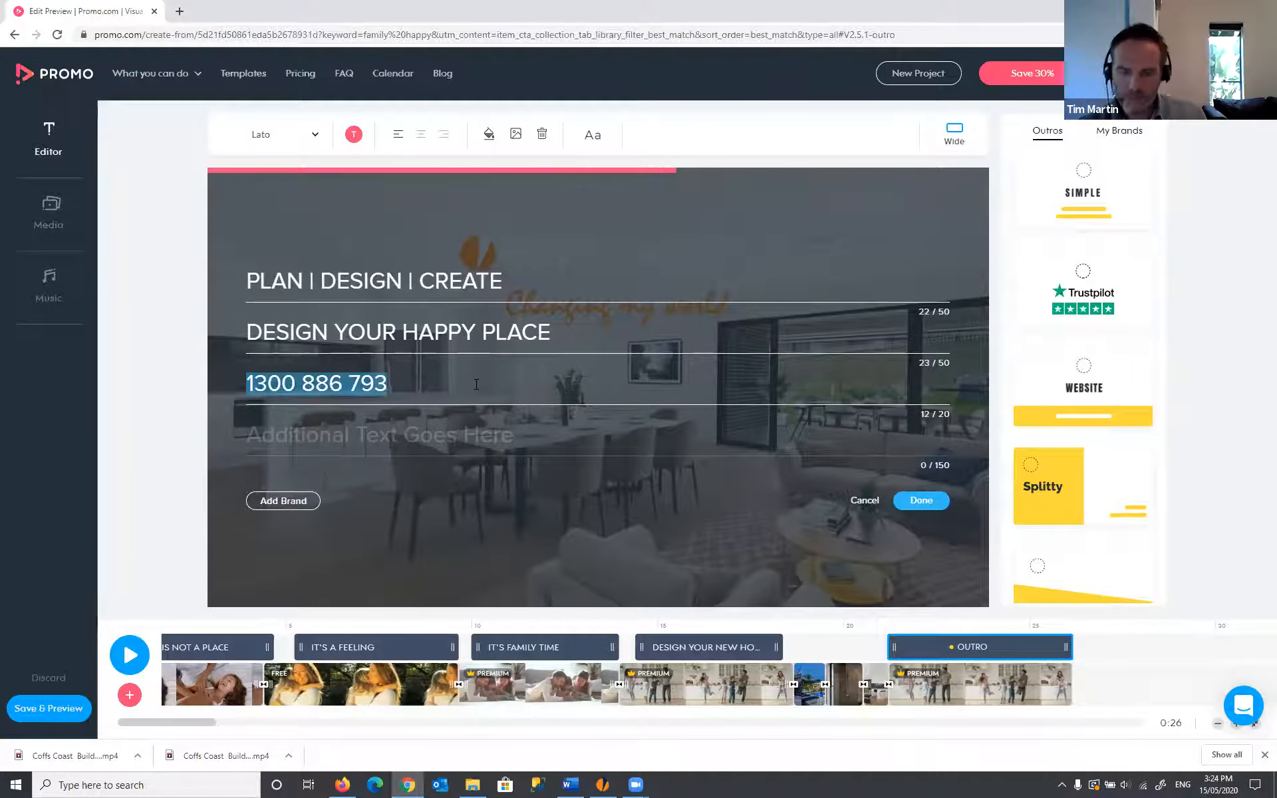
pyautogui.click(360, 382)
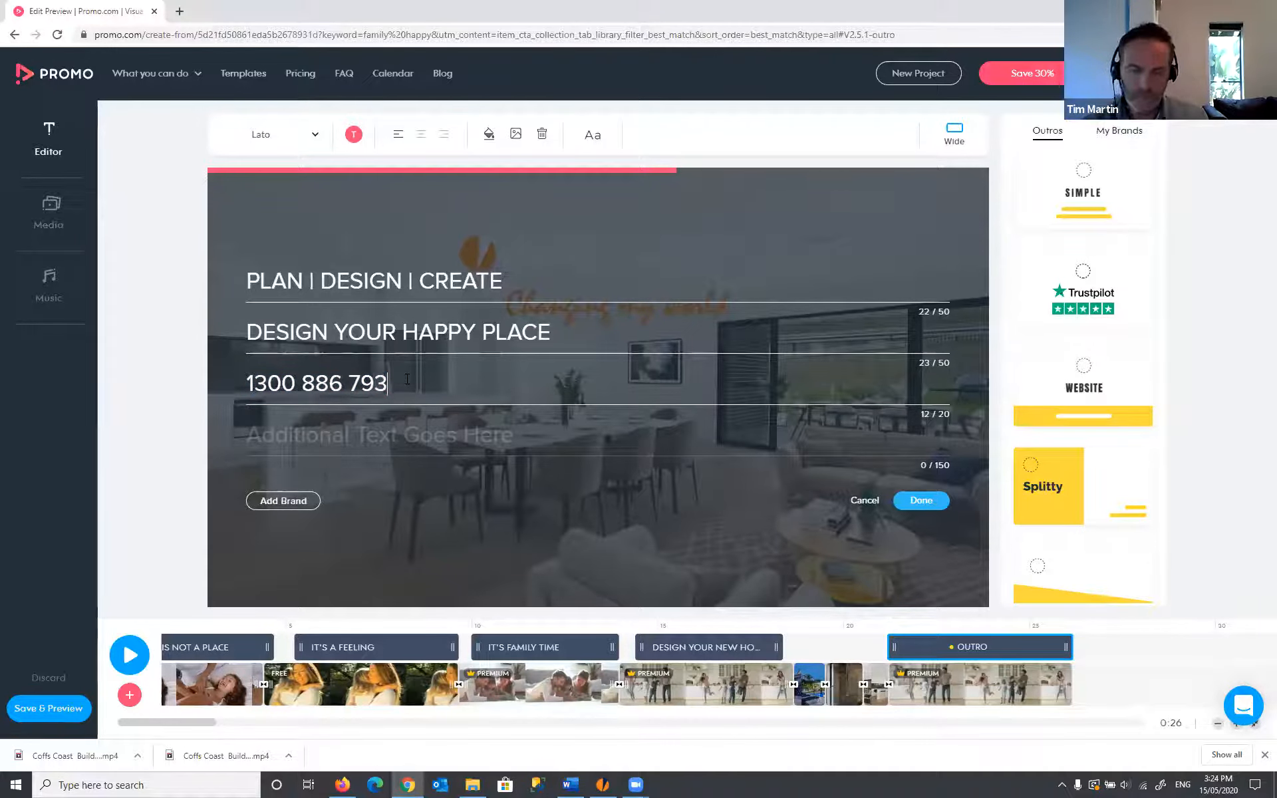
pyautogui.write('- www.i')
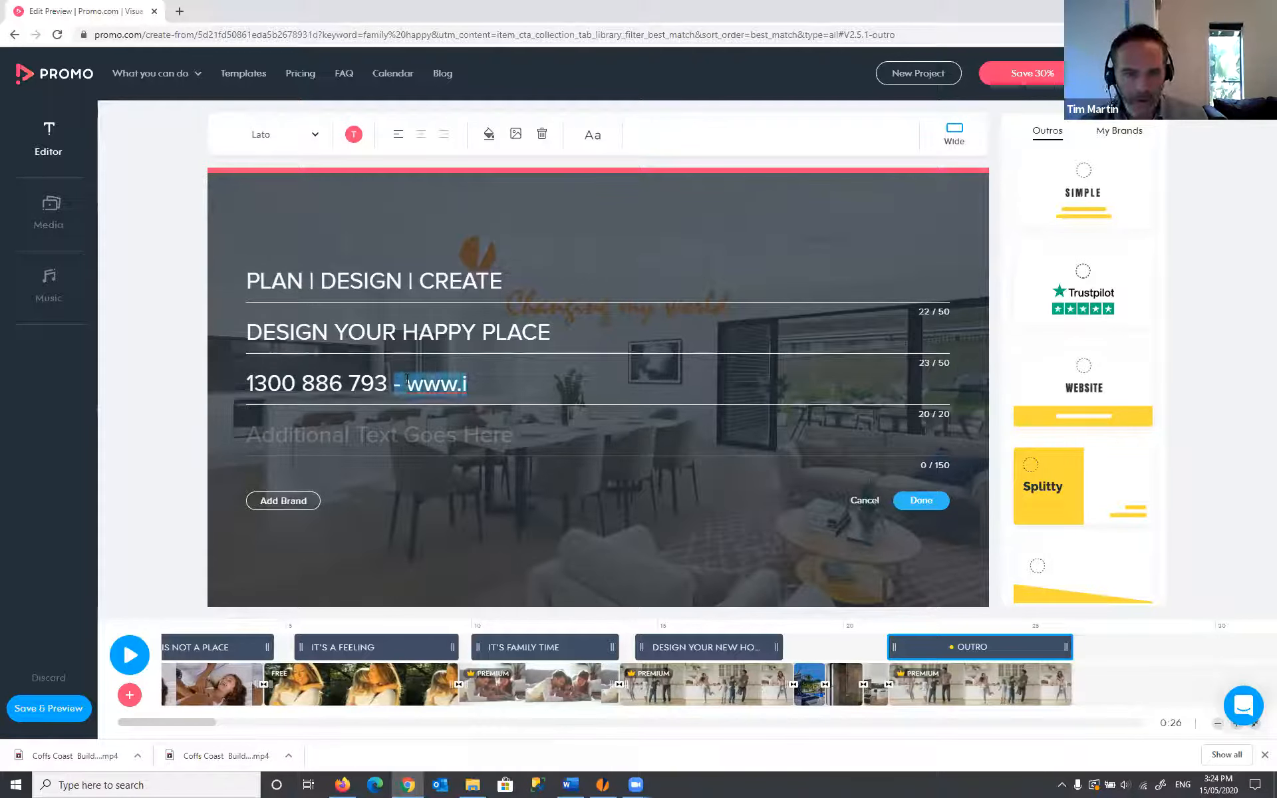
pyautogui.press('BackSpace')
pyautogui.click(384, 432)
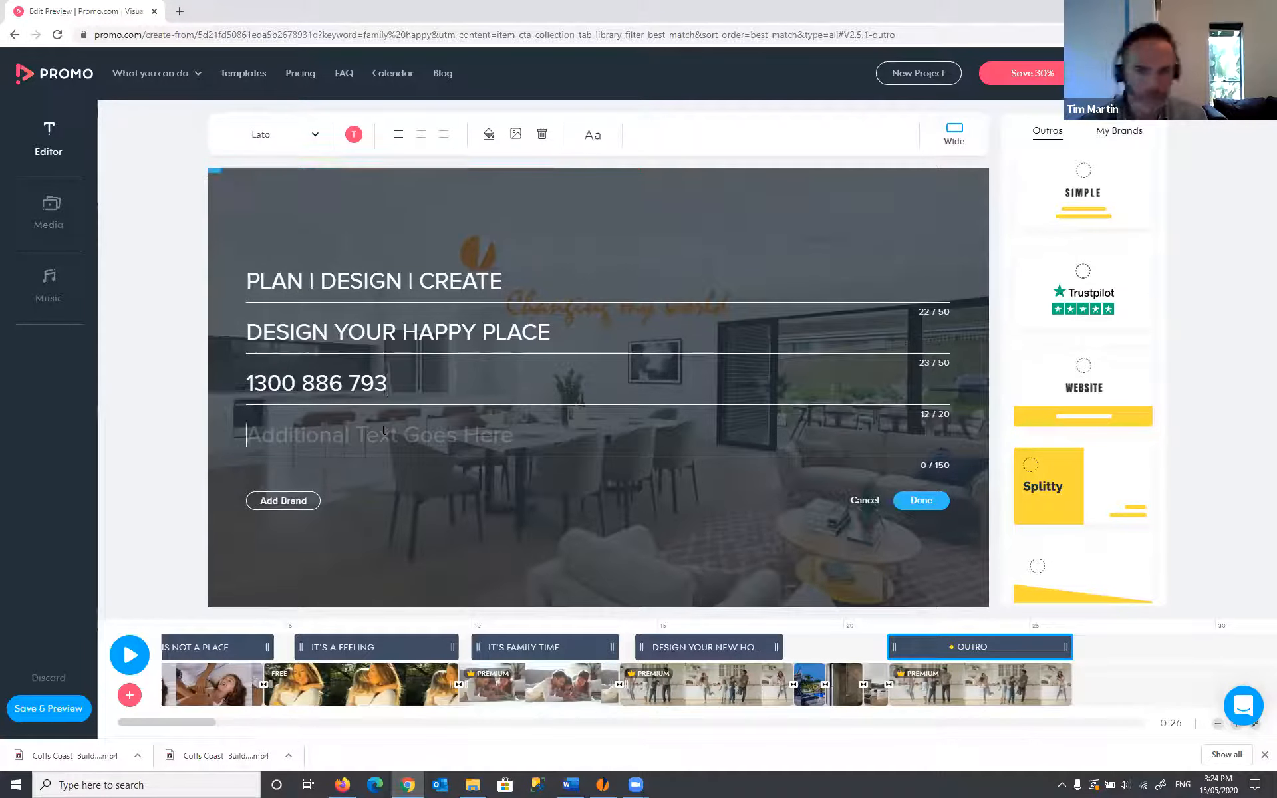
pyautogui.write('www.inh.com.au')
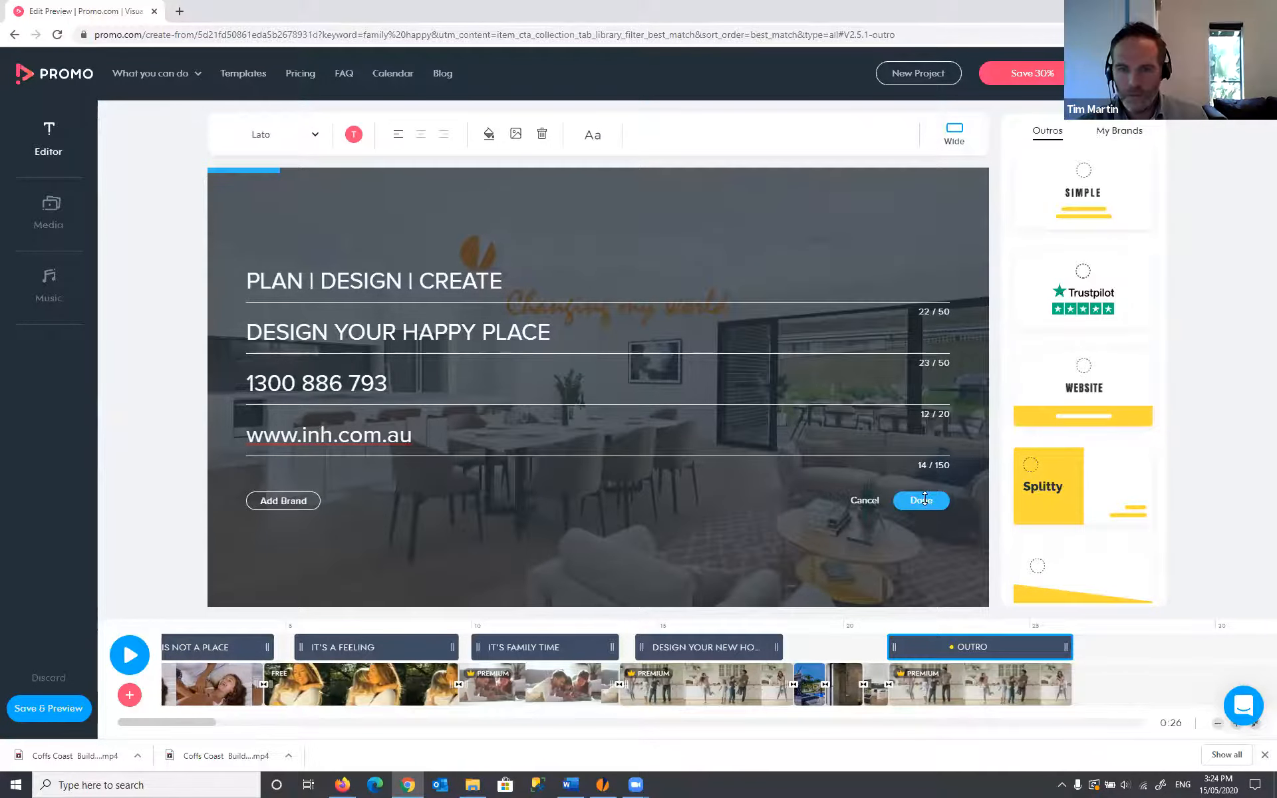
pyautogui.click(924, 502)
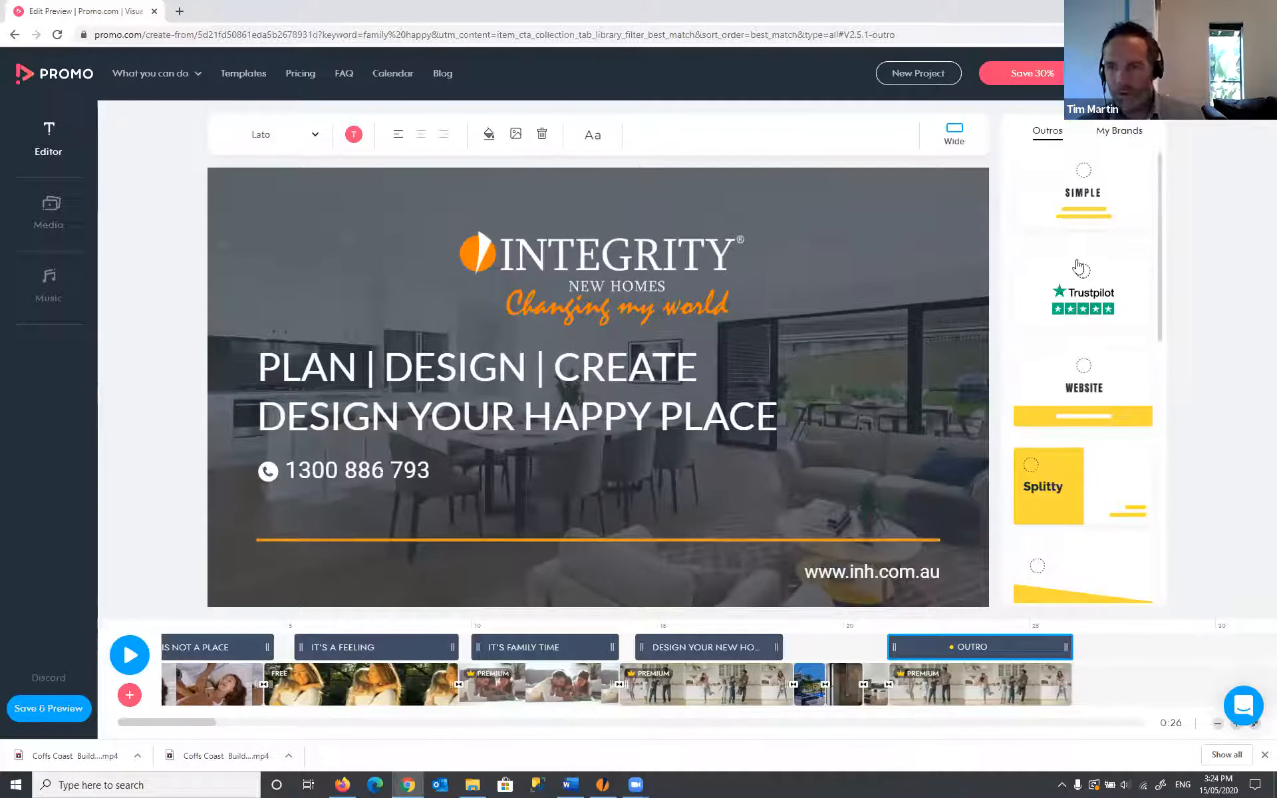
pyautogui.click(1088, 376)
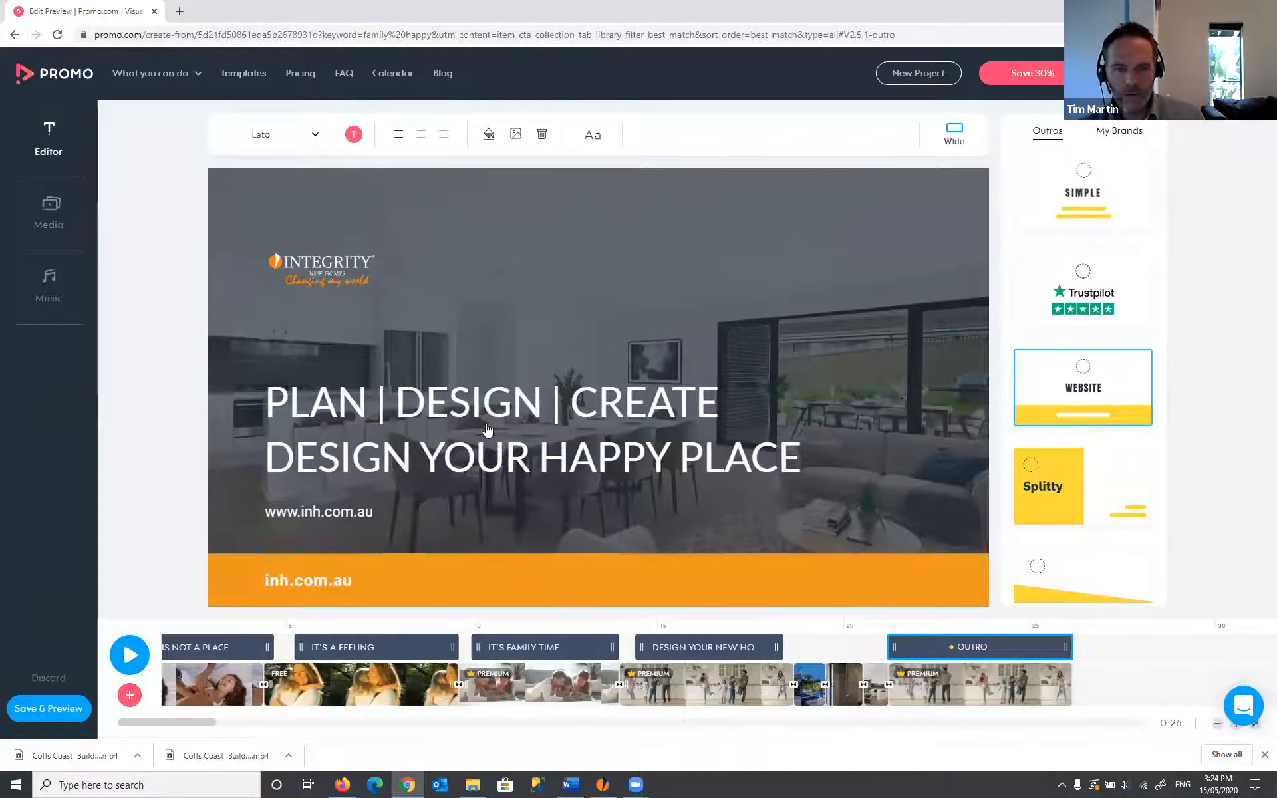
pyautogui.click(487, 447)
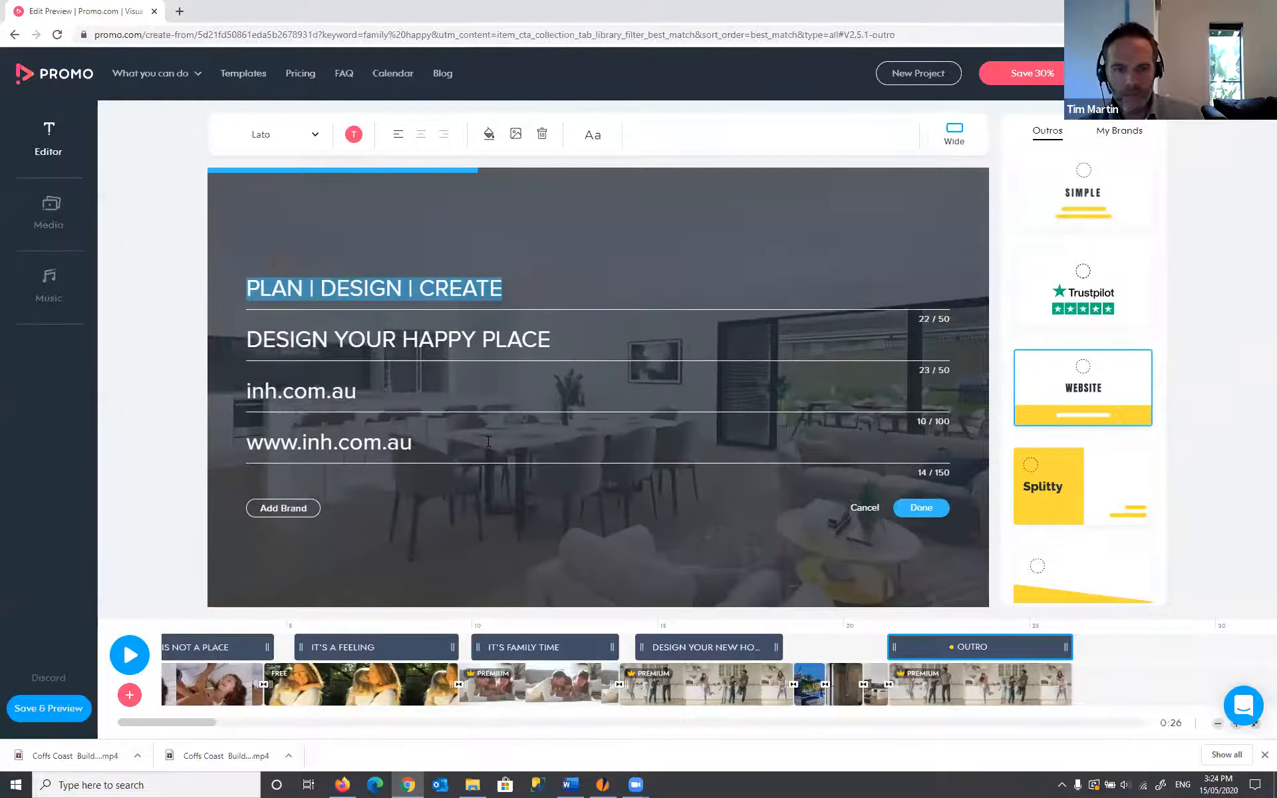
pyautogui.click(471, 436)
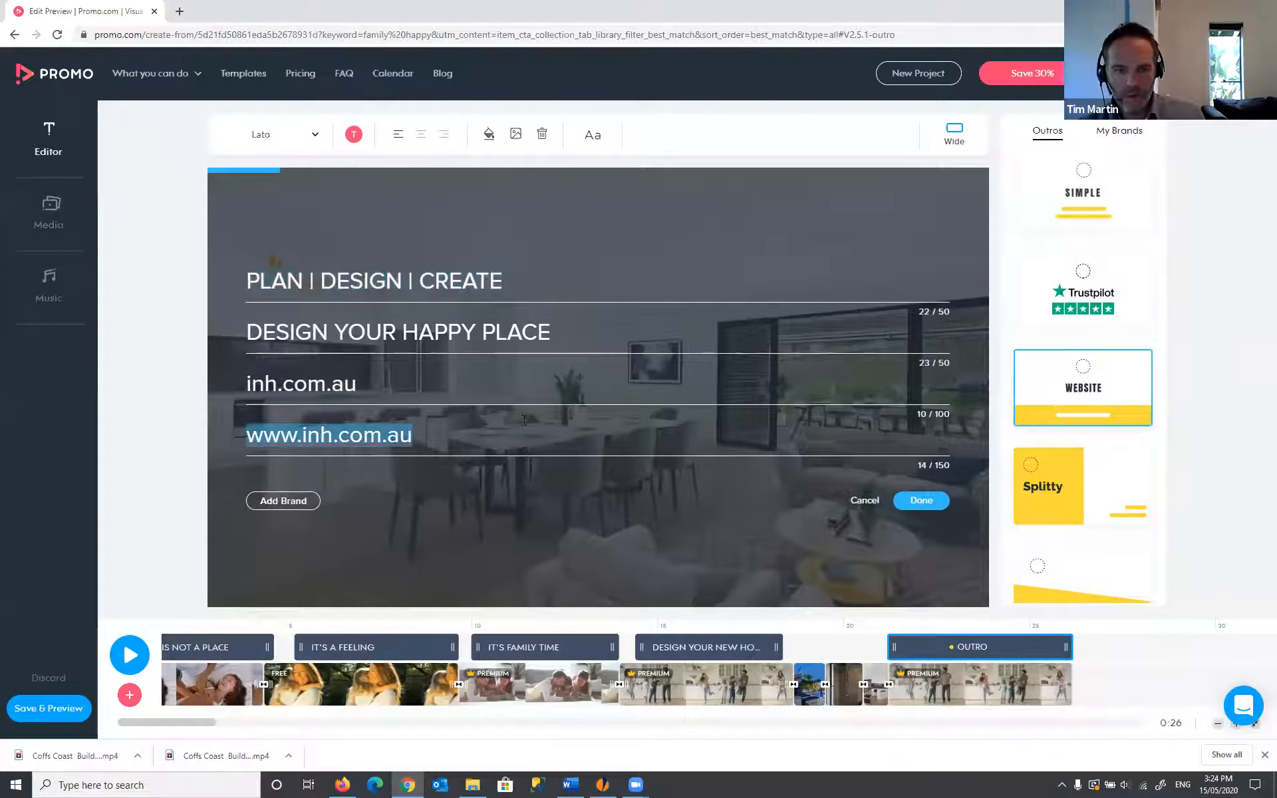
pyautogui.click(921, 501)
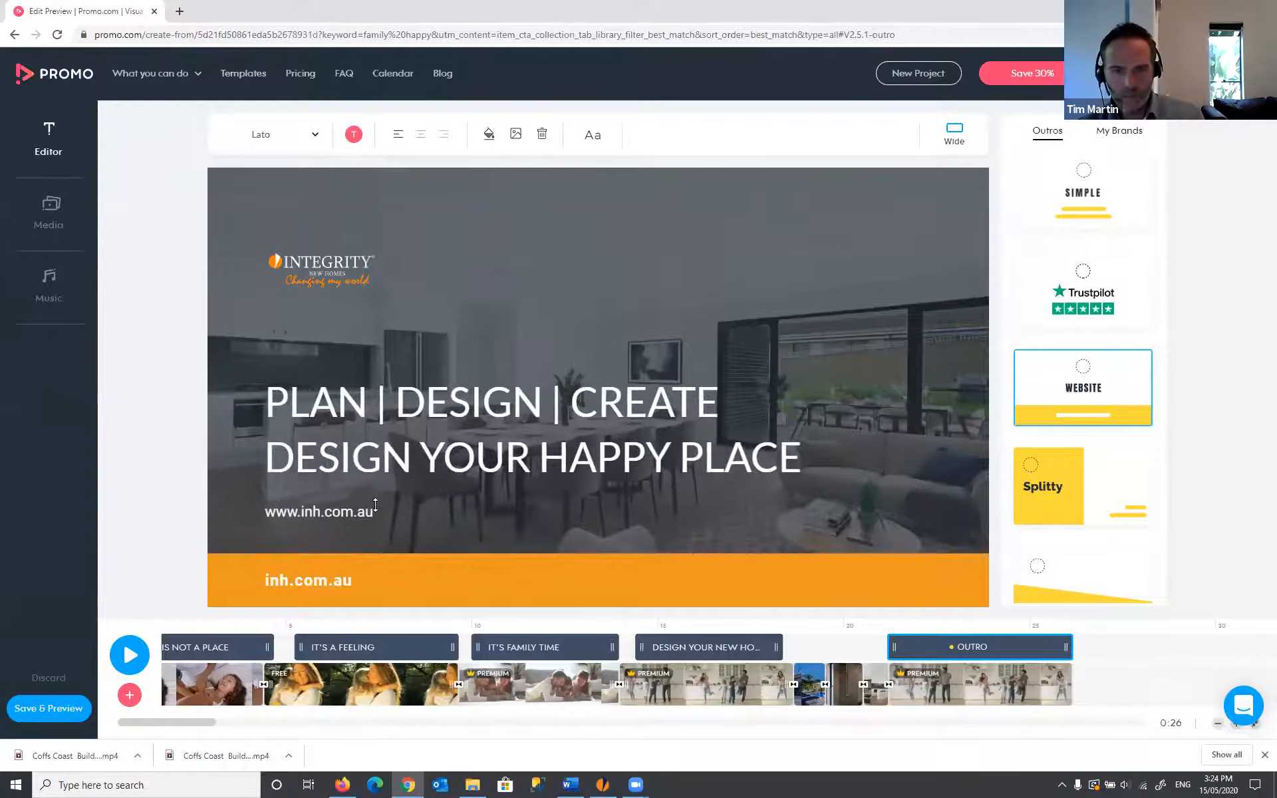
pyautogui.click(462, 464)
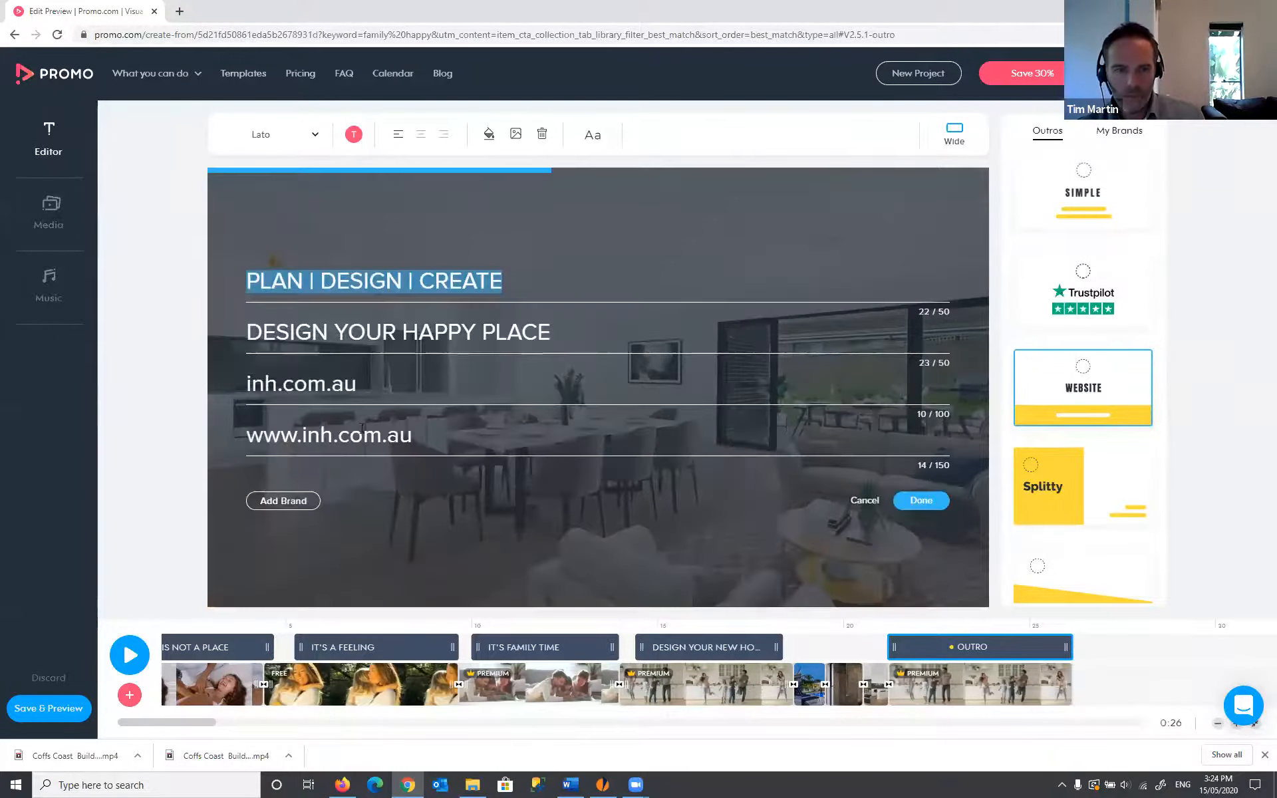
pyautogui.click(485, 433)
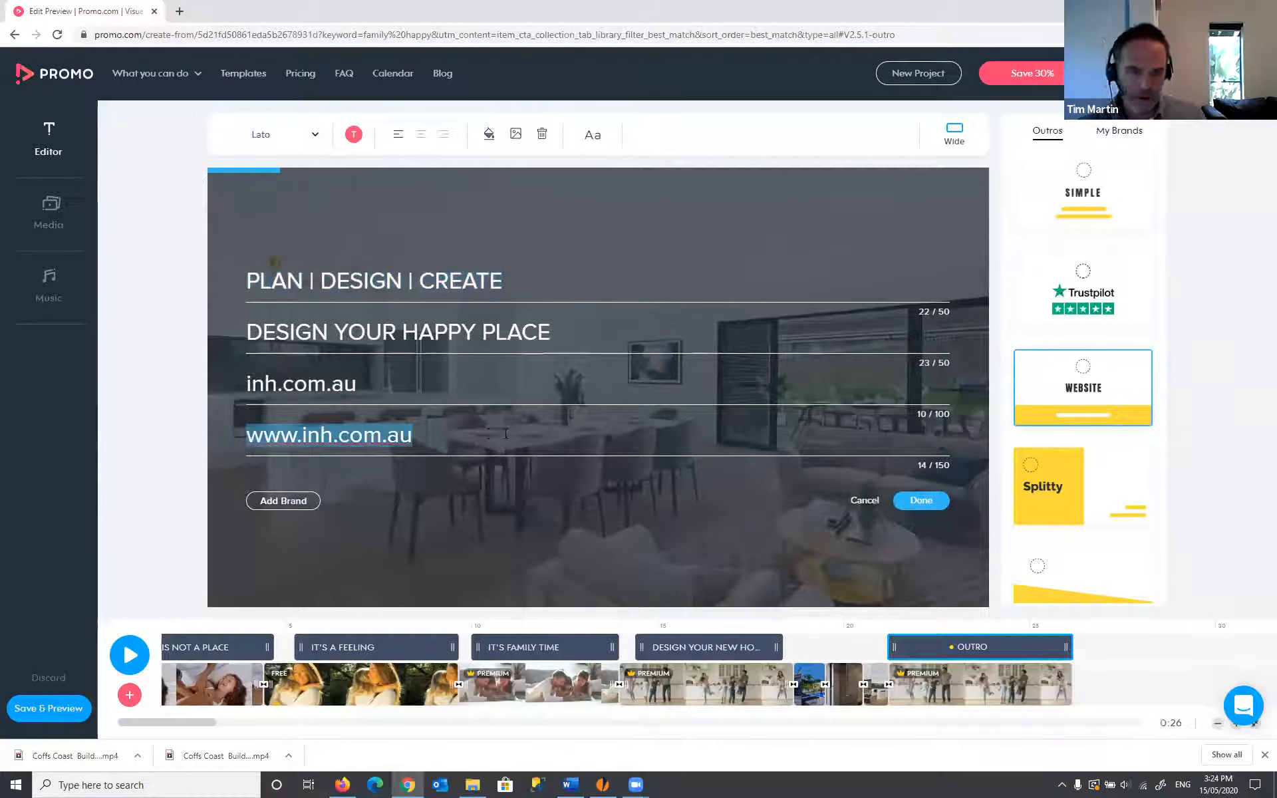
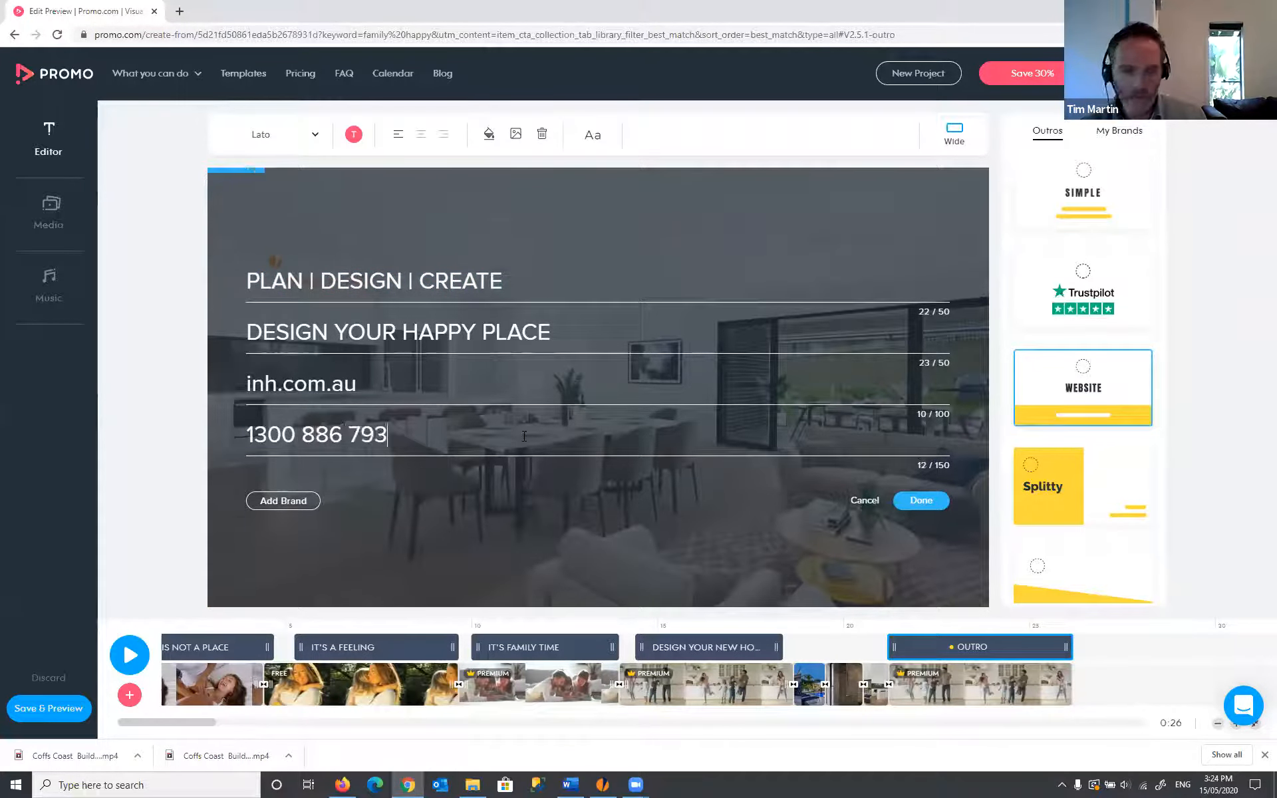
pyautogui.click(903, 501)
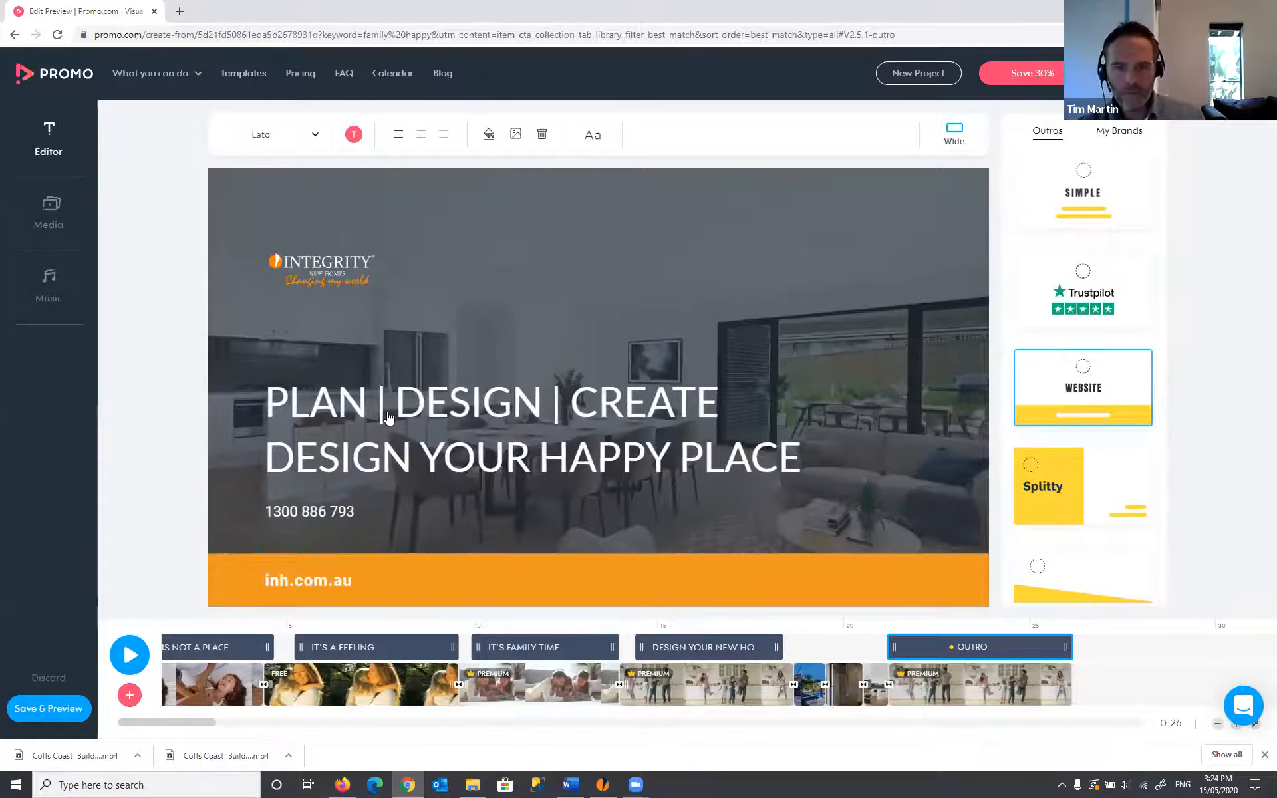
pyautogui.click(352, 301)
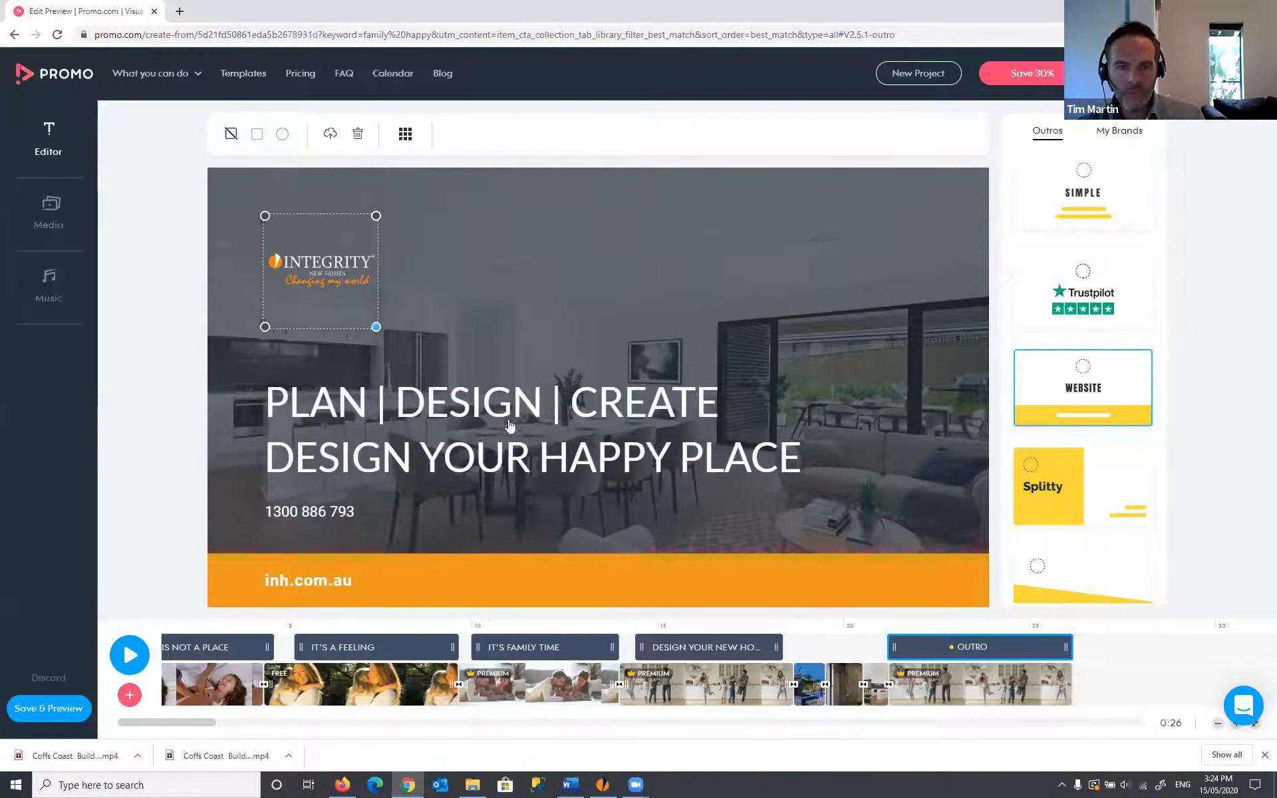
# - Enlarge the Integrity logo further and re-centre it at the top of the outro
pyautogui.moveTo(510, 426); pyautogui.dragTo(656, 496)
pyautogui.click(404, 137)
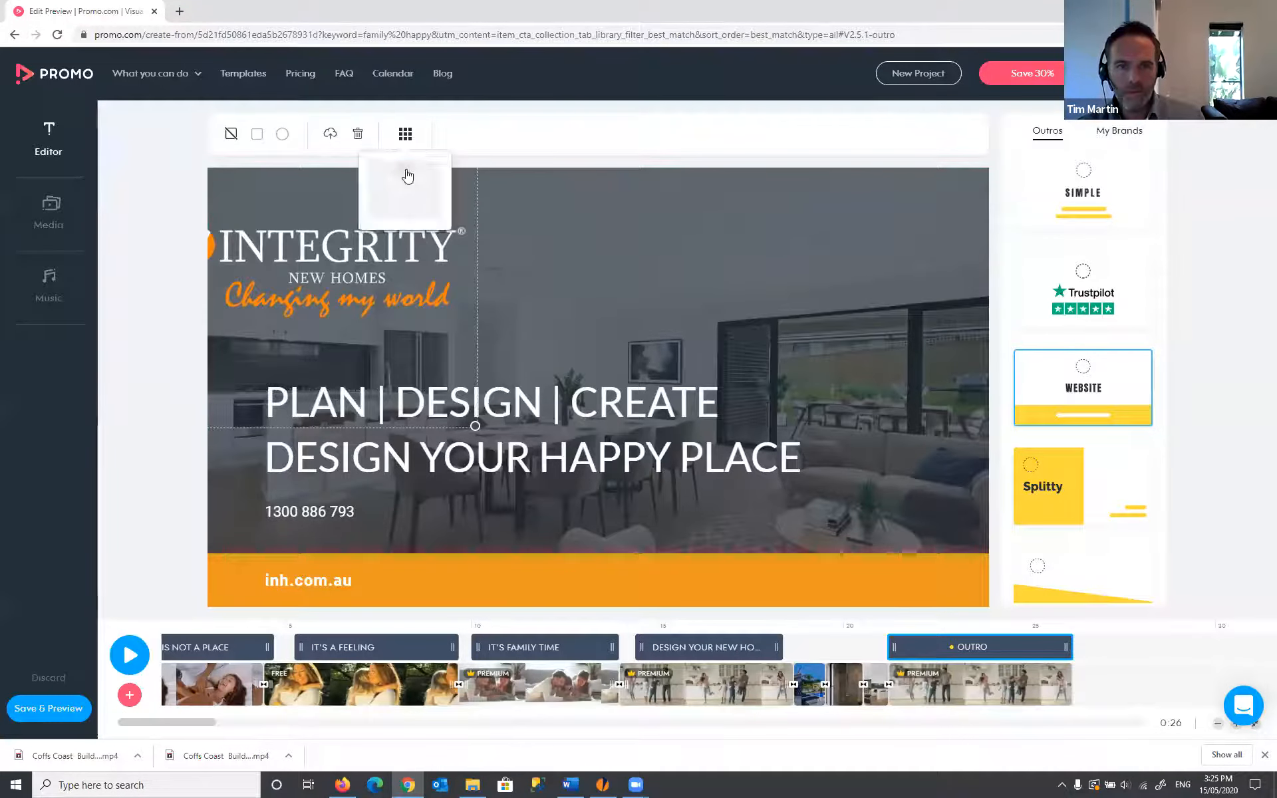
pyautogui.click(407, 175)
pyautogui.moveTo(623, 331); pyautogui.dragTo(637, 309)
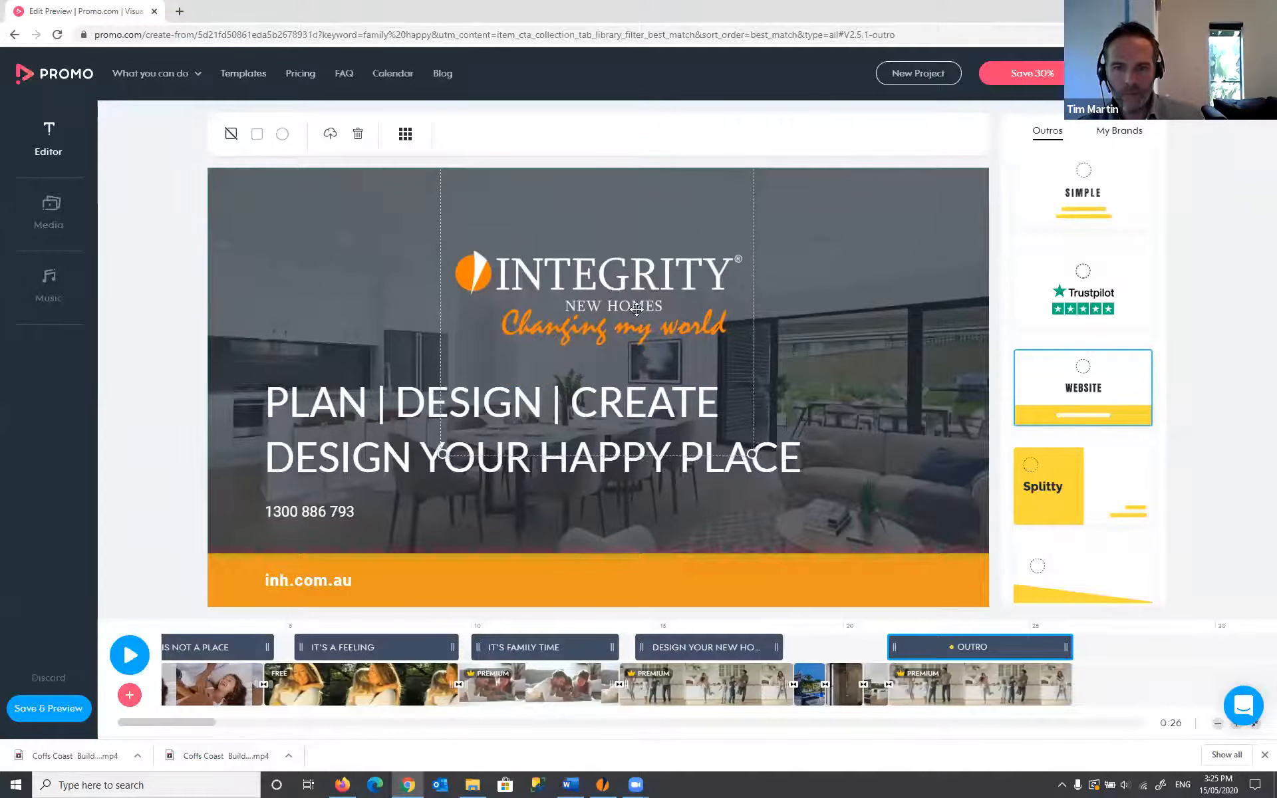
# - Preview the whole video from the start, then open the music library
pyautogui.click(849, 344)
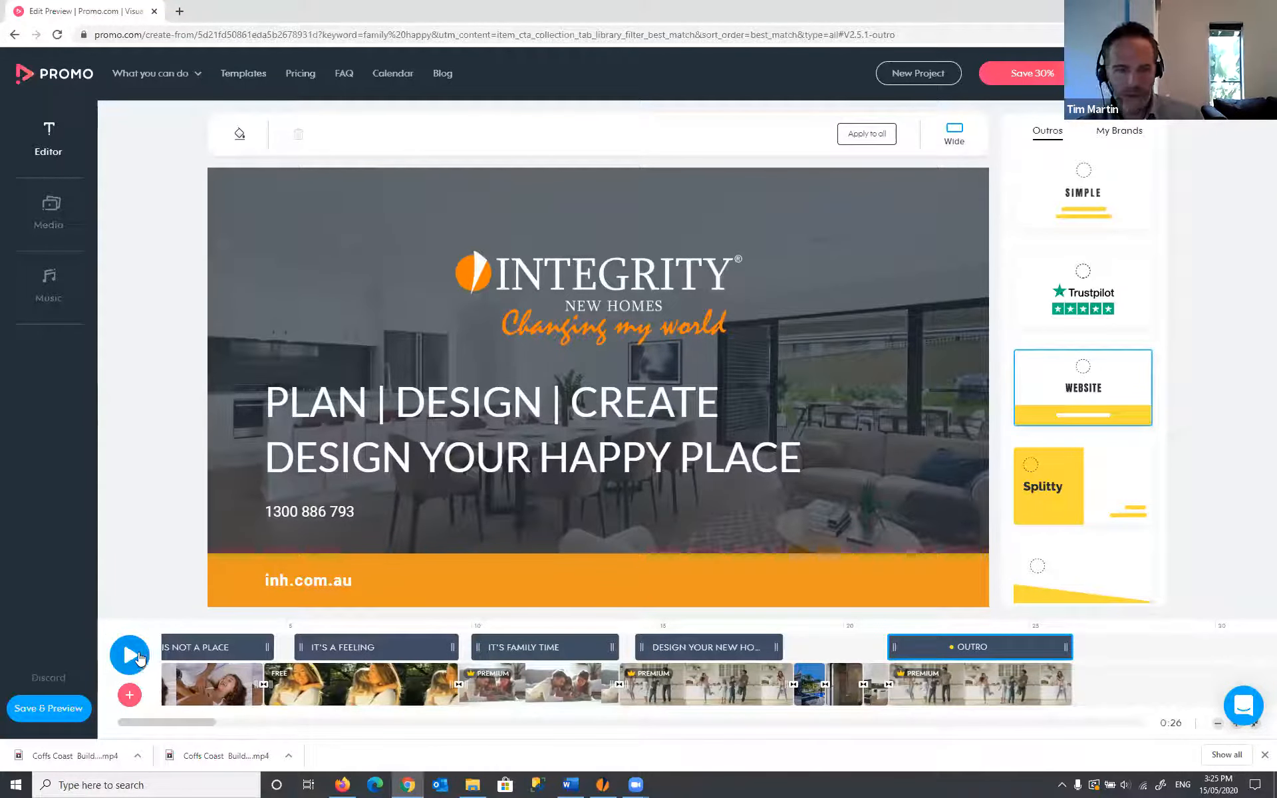
pyautogui.click(138, 657)
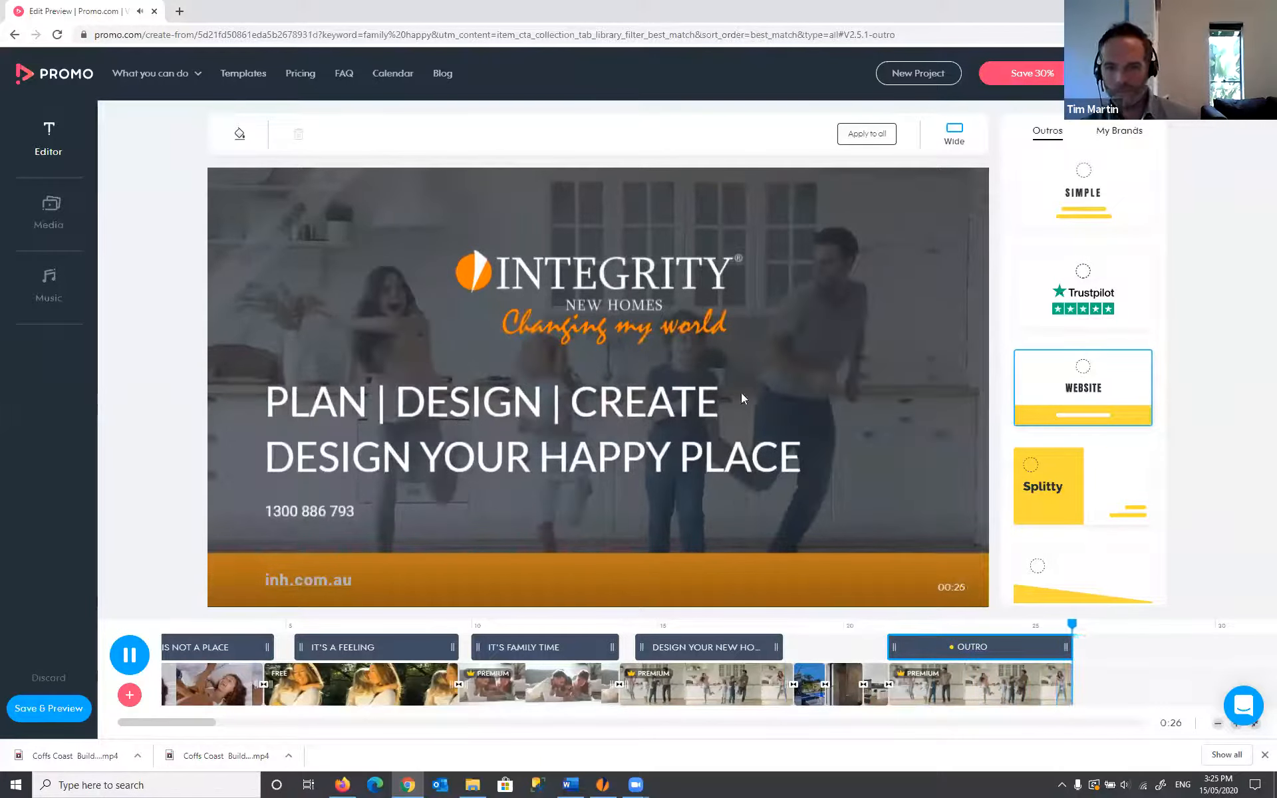
pyautogui.click(57, 286)
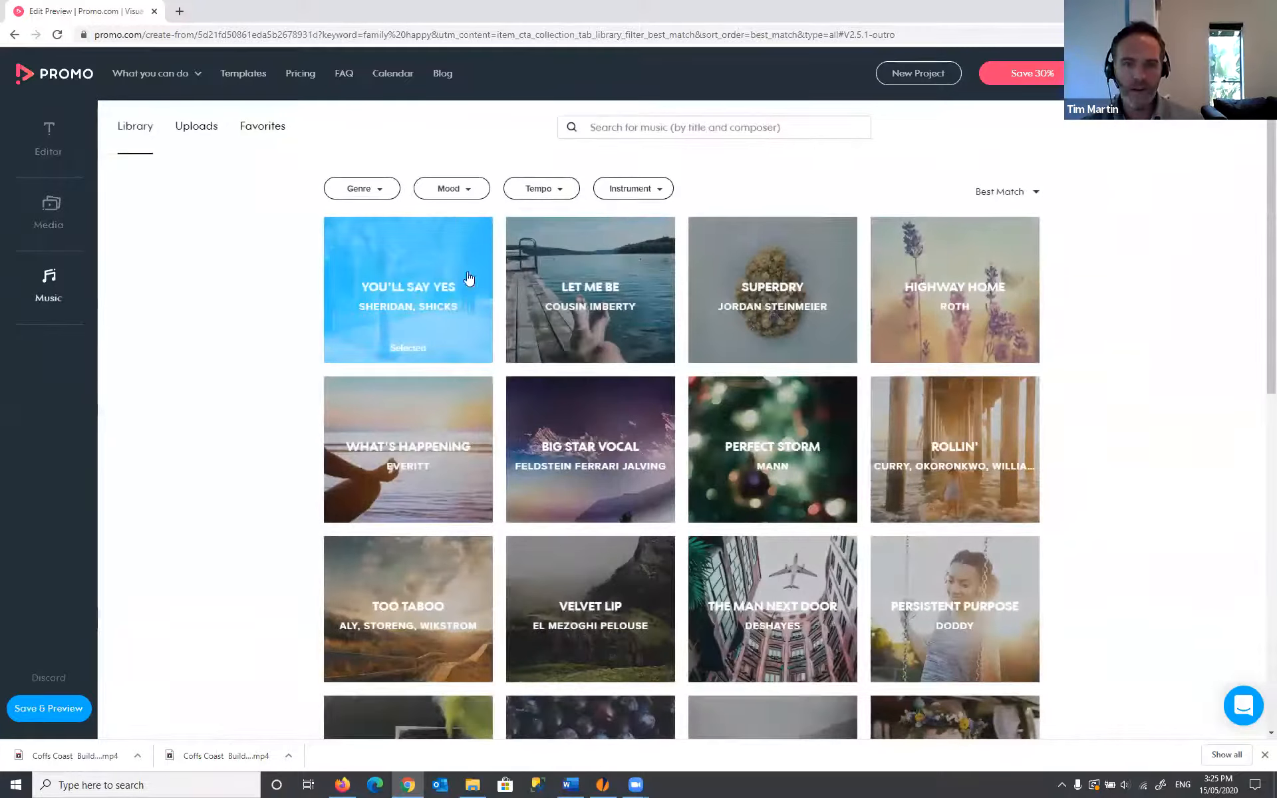
# - Use Quick Ride to the Moon from Favorites as the video's soundtrack
pyautogui.click(265, 131)
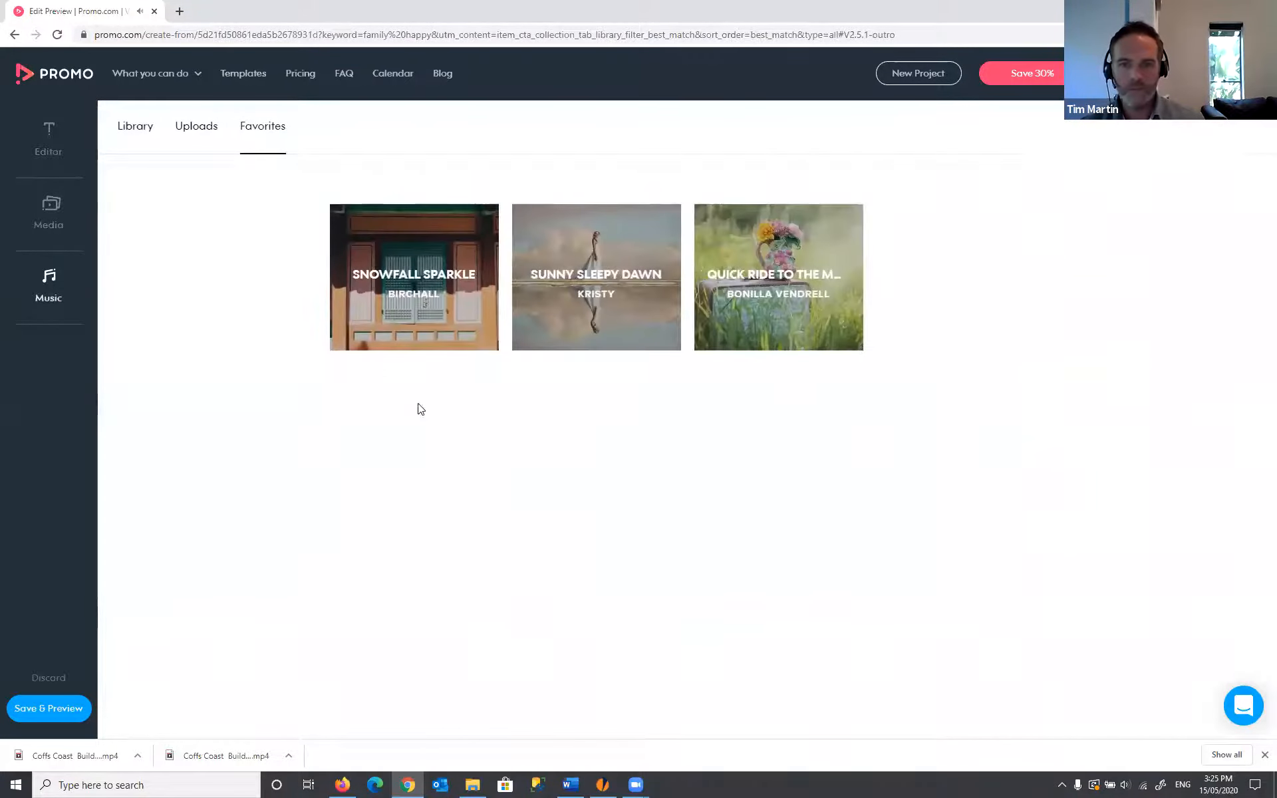
pyautogui.moveTo(621, 334)
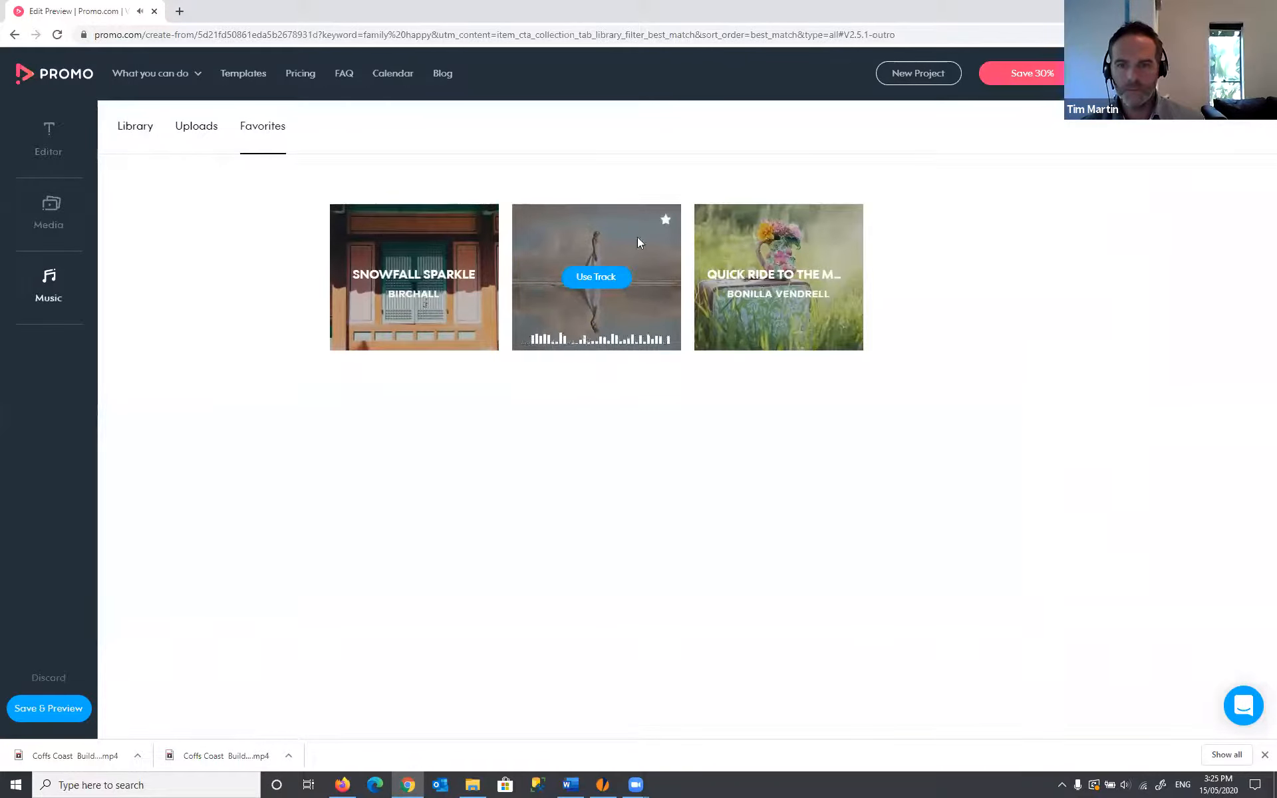
pyautogui.moveTo(752, 254)
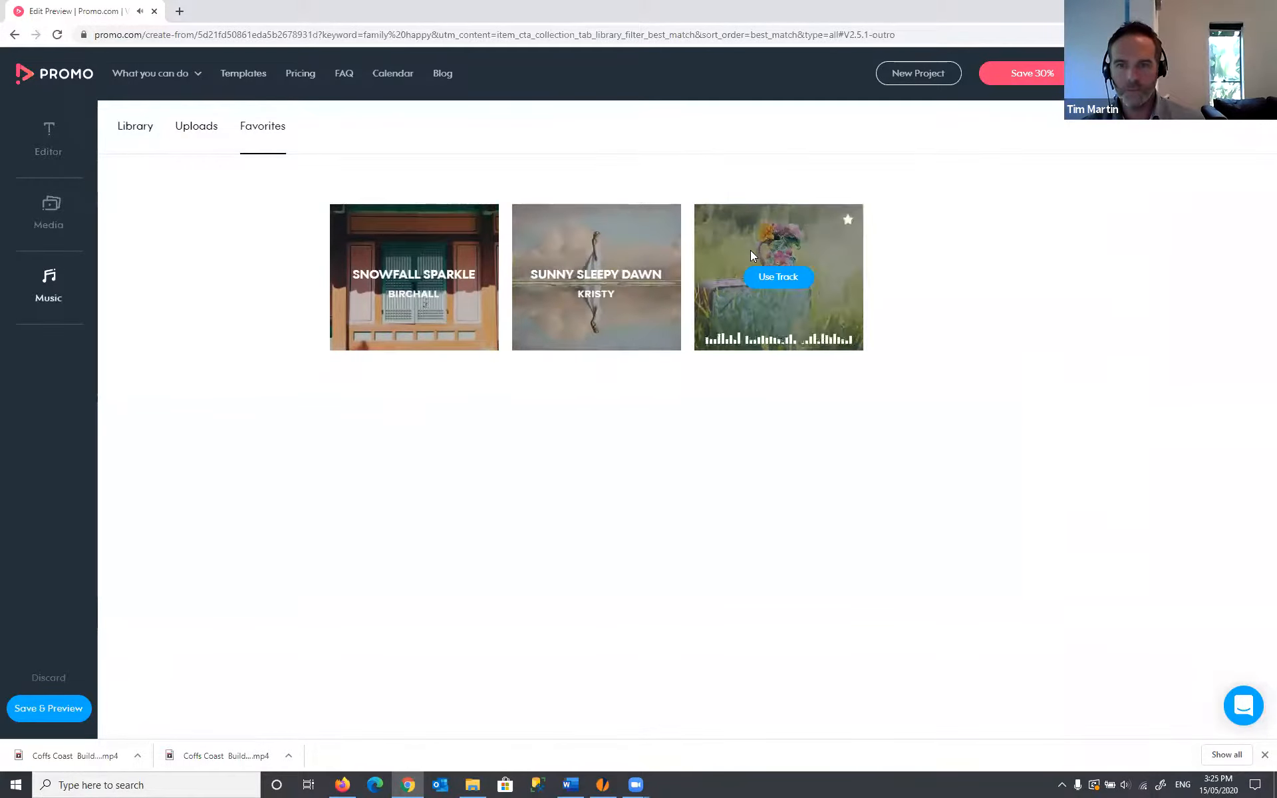
pyautogui.click(790, 279)
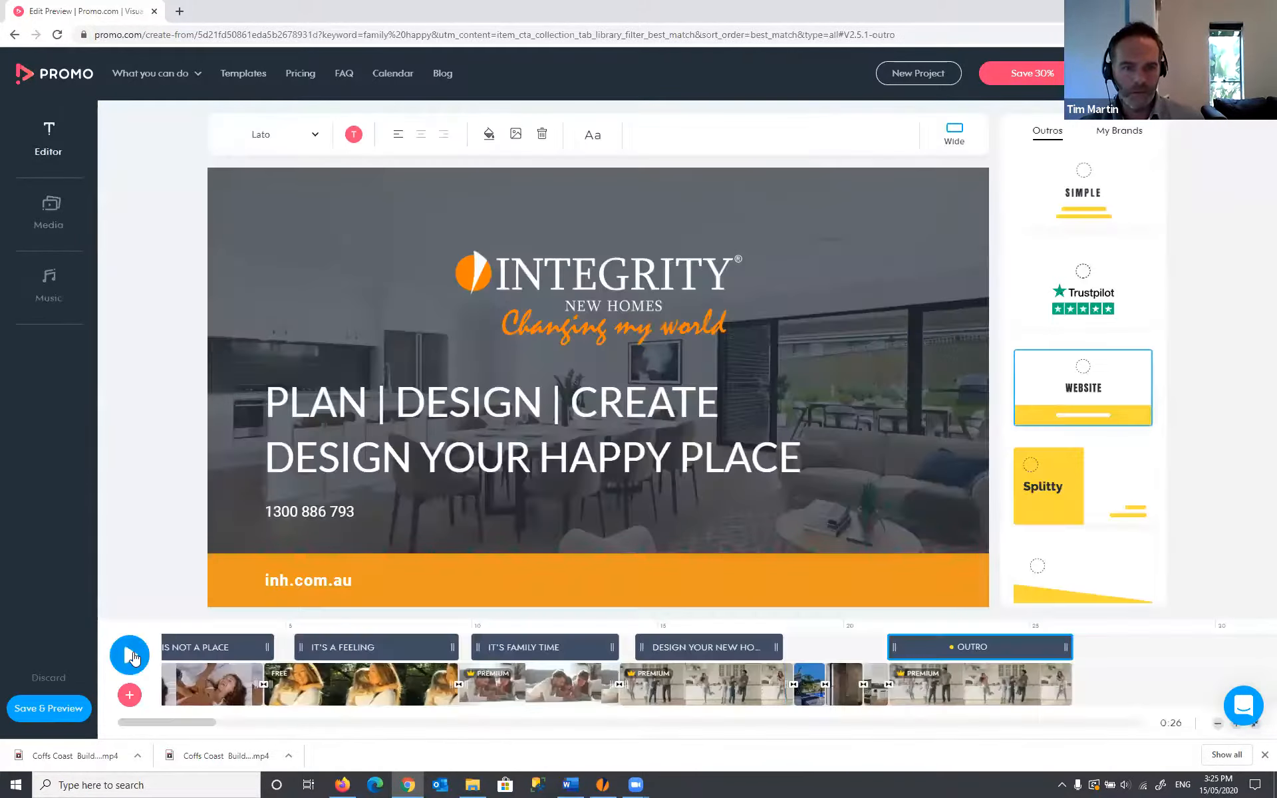
# - Preview the video with the new music up to the bathroom shot, then return to Music
pyautogui.click(131, 655)
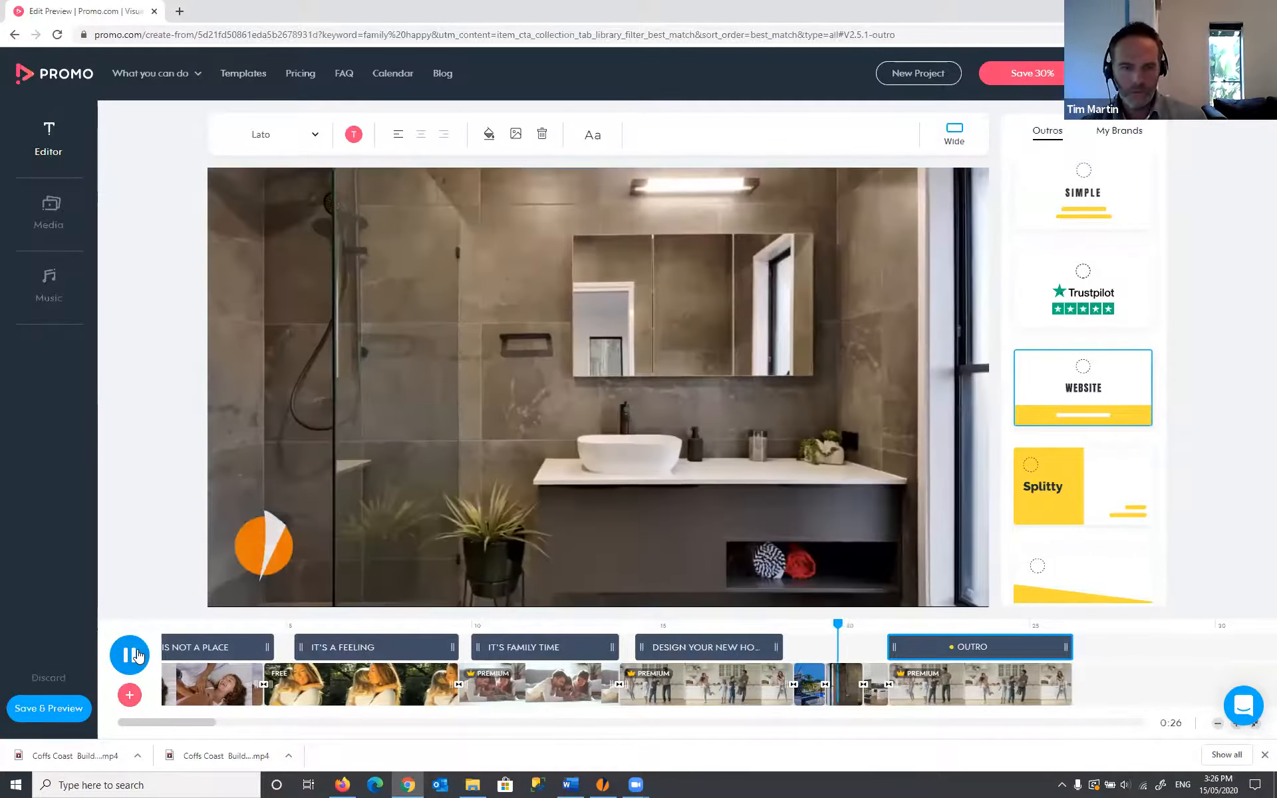
pyautogui.click(131, 655)
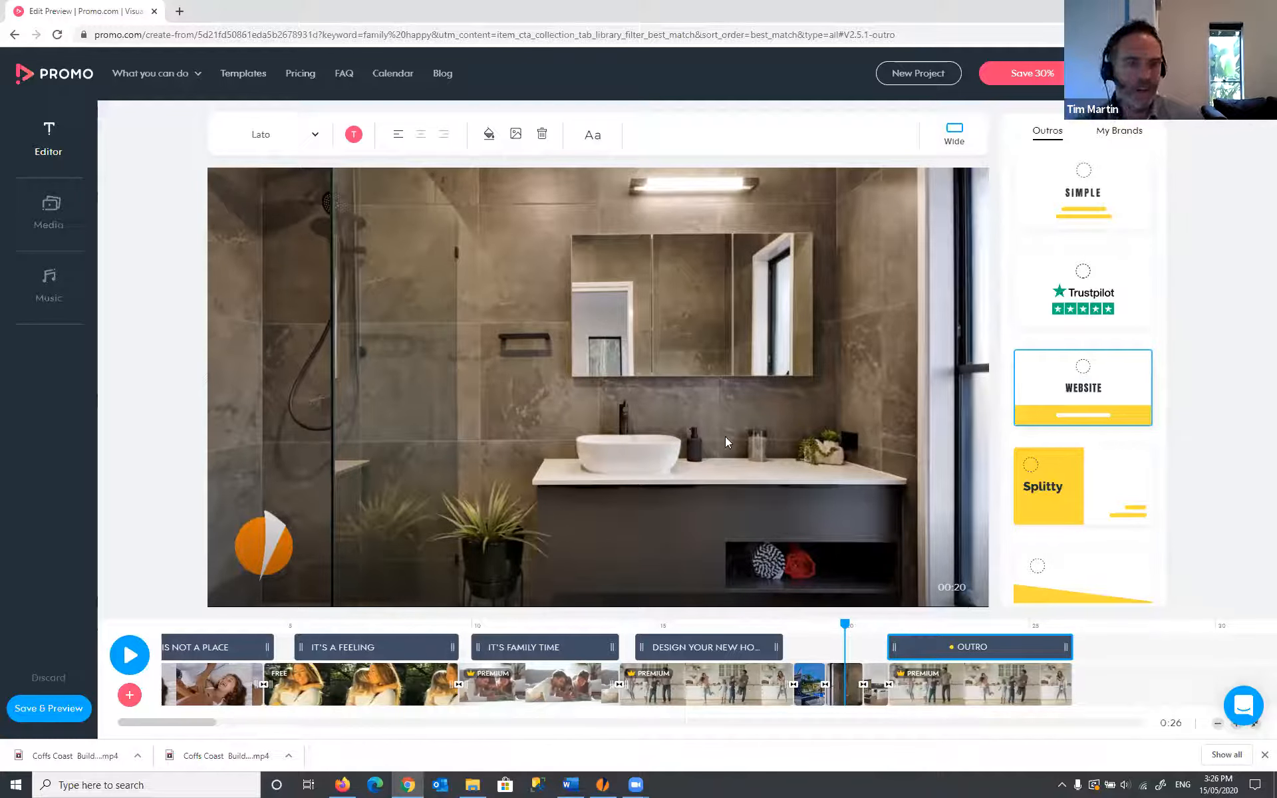
pyautogui.click(65, 290)
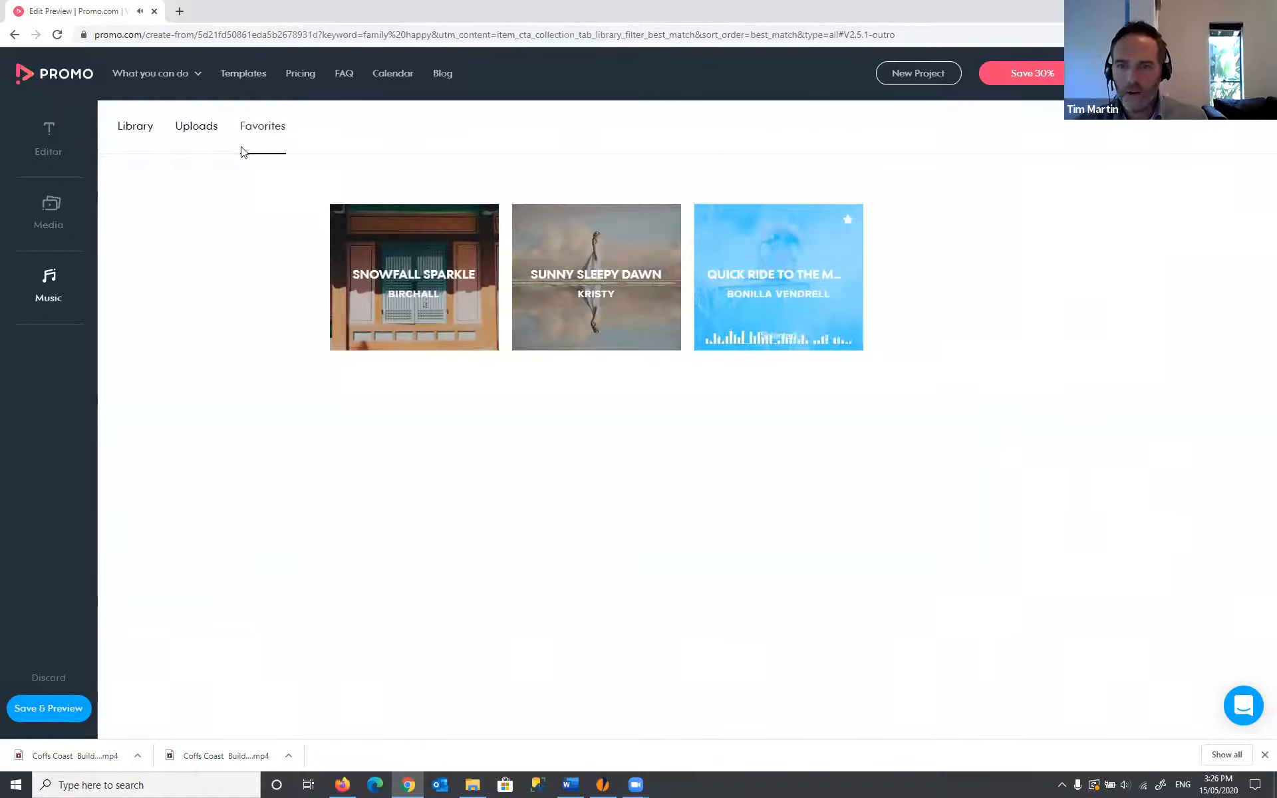
# - Try Playful Souls from the full music library as the soundtrack and check it in the editor
pyautogui.click(131, 129)
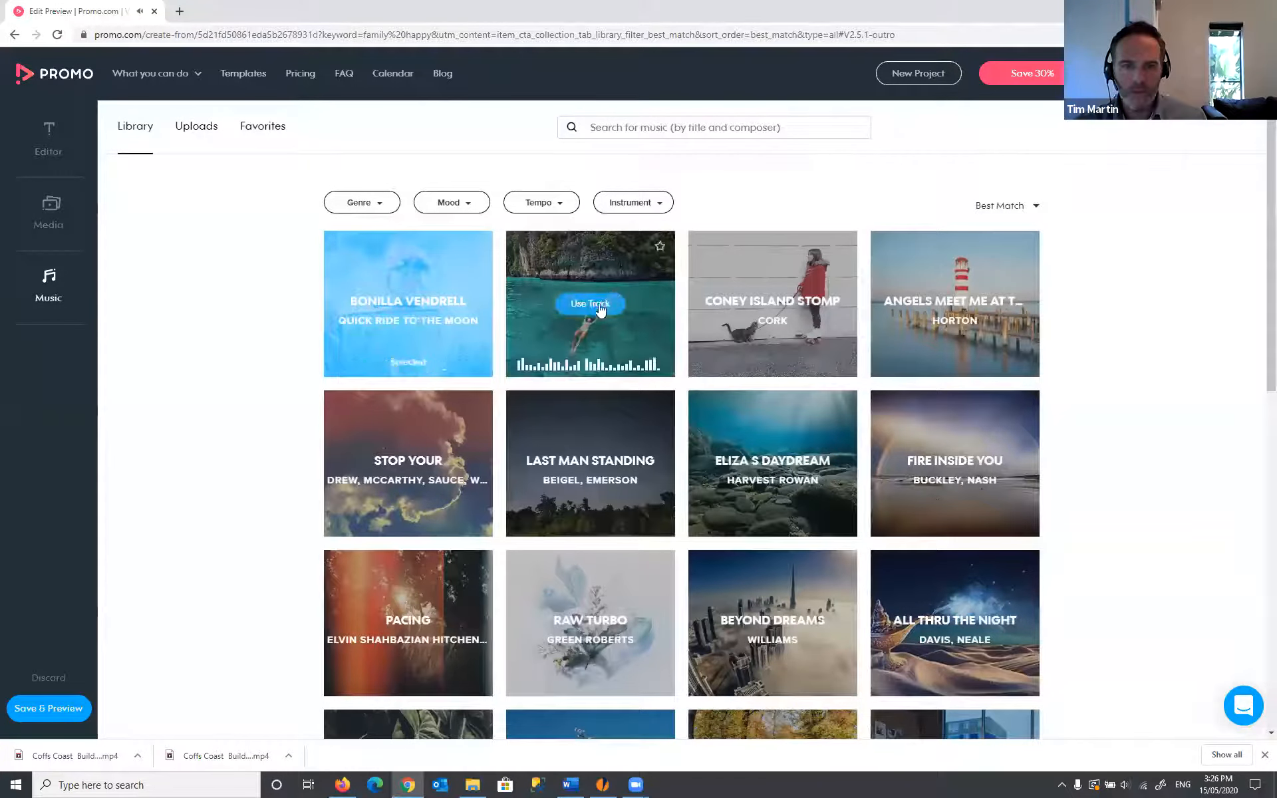
pyautogui.click(596, 303)
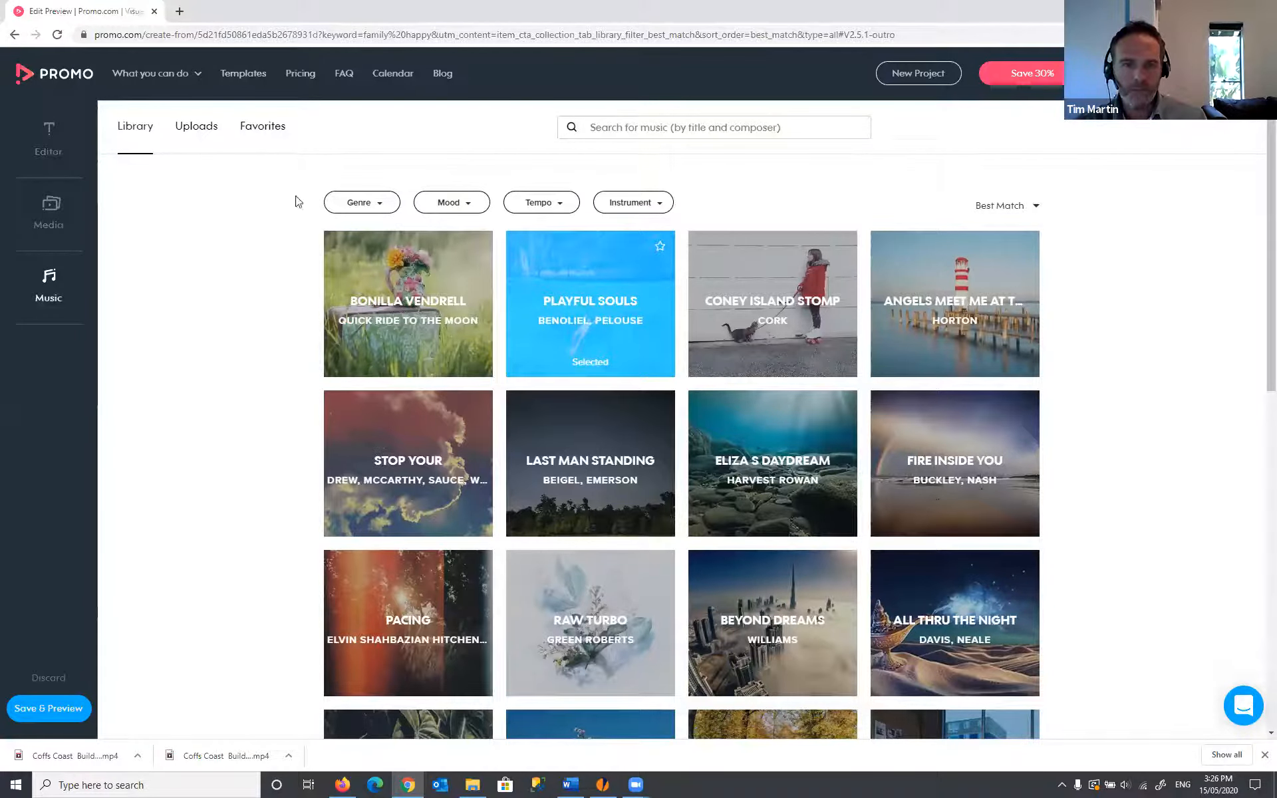
pyautogui.click(57, 153)
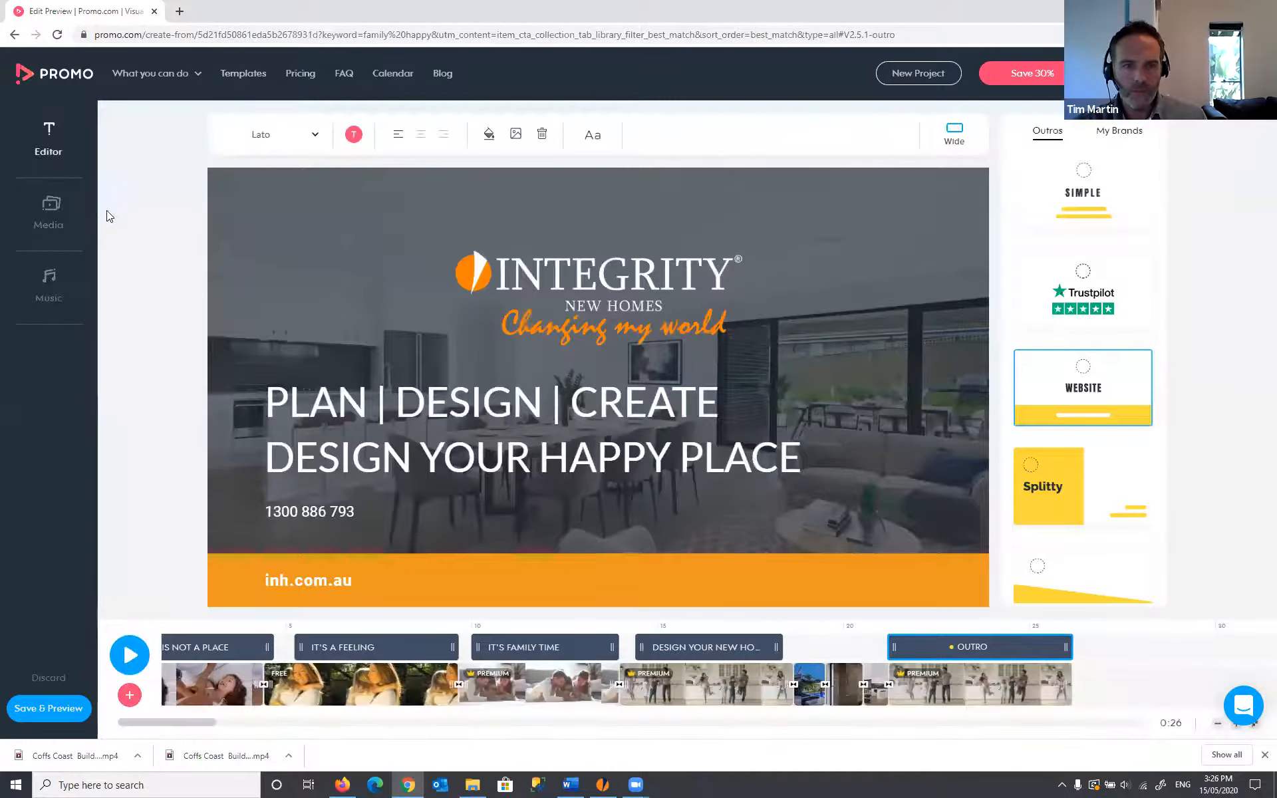
# - Switch the soundtrack back to Quick Ride to the Moon and play the video from the start
pyautogui.click(52, 289)
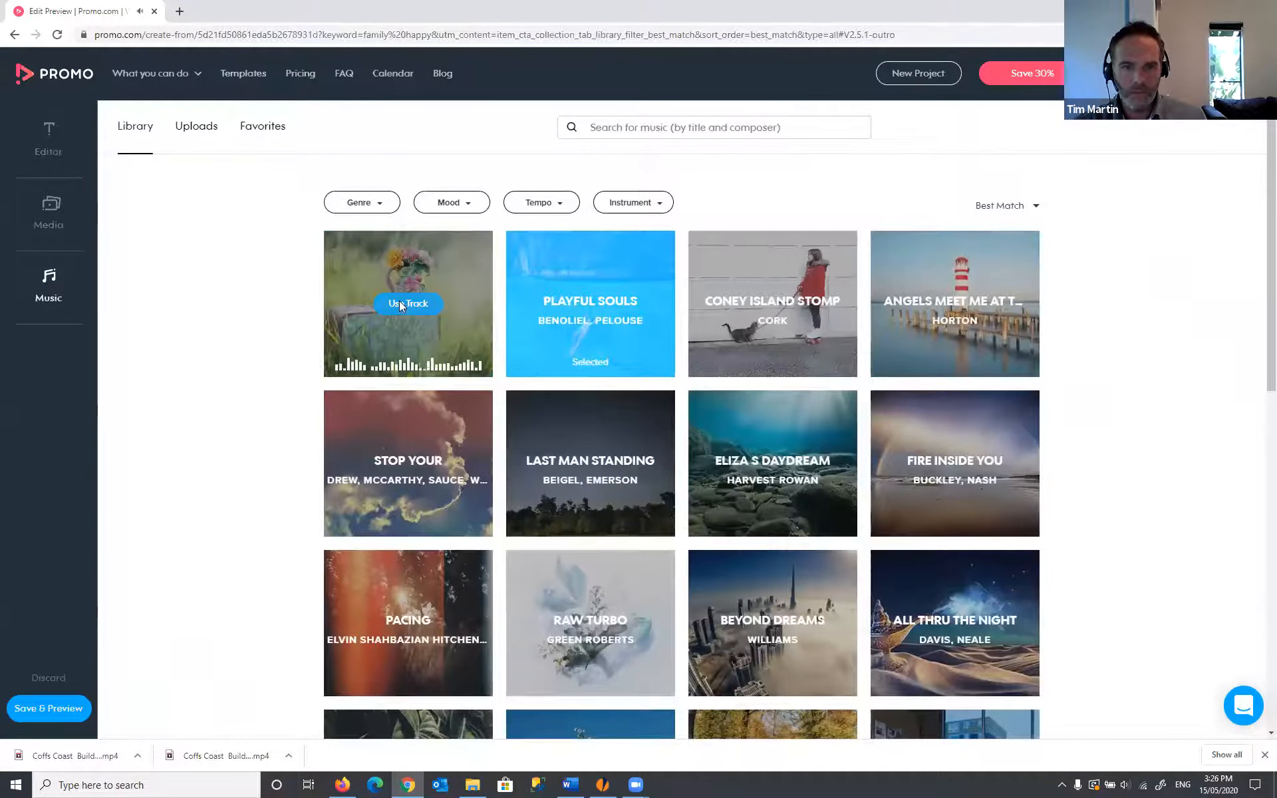
pyautogui.click(399, 303)
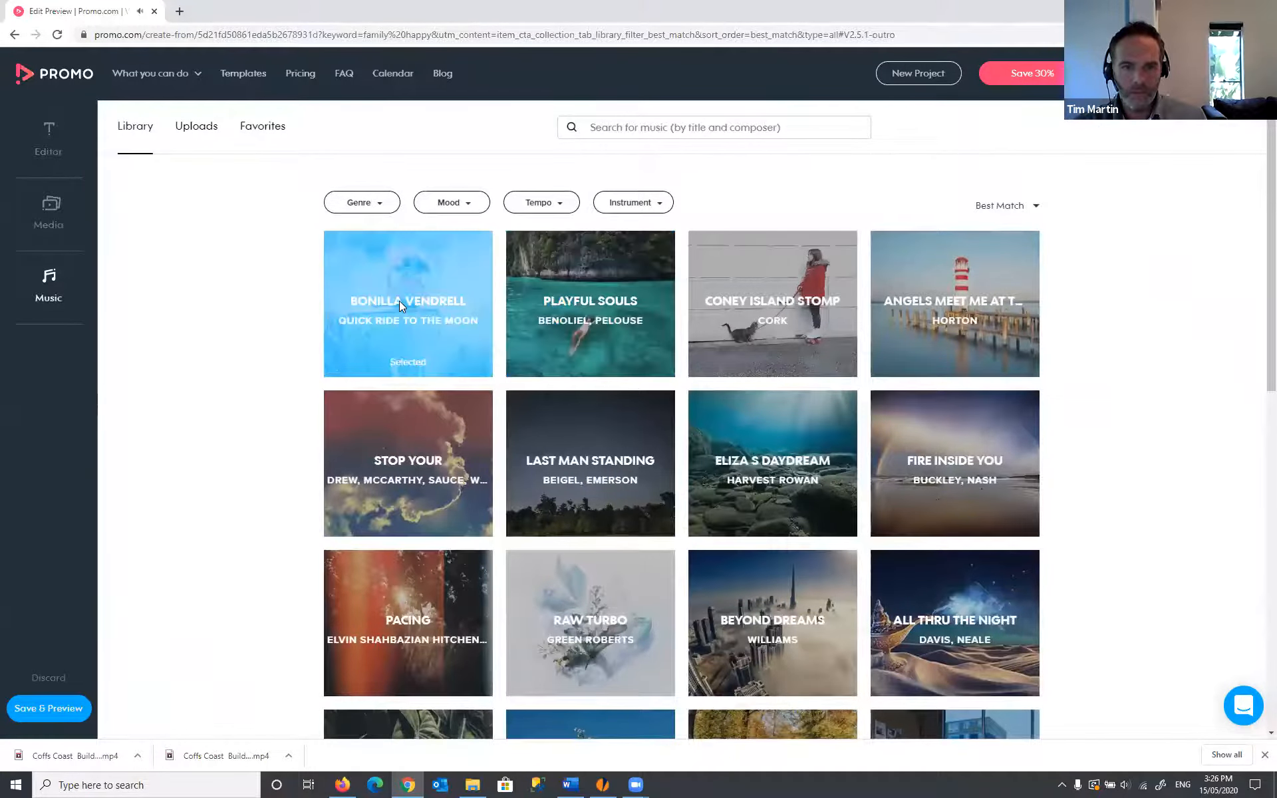
pyautogui.click(55, 142)
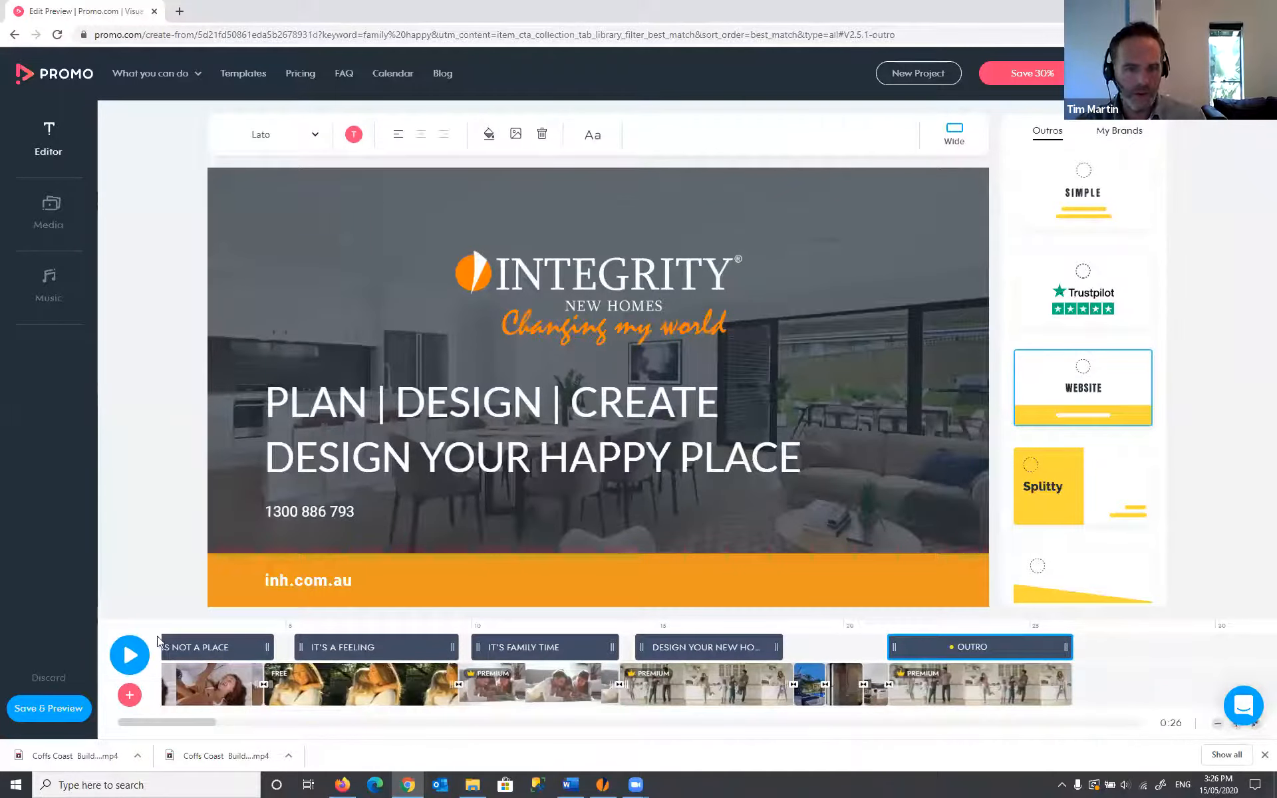
pyautogui.click(130, 654)
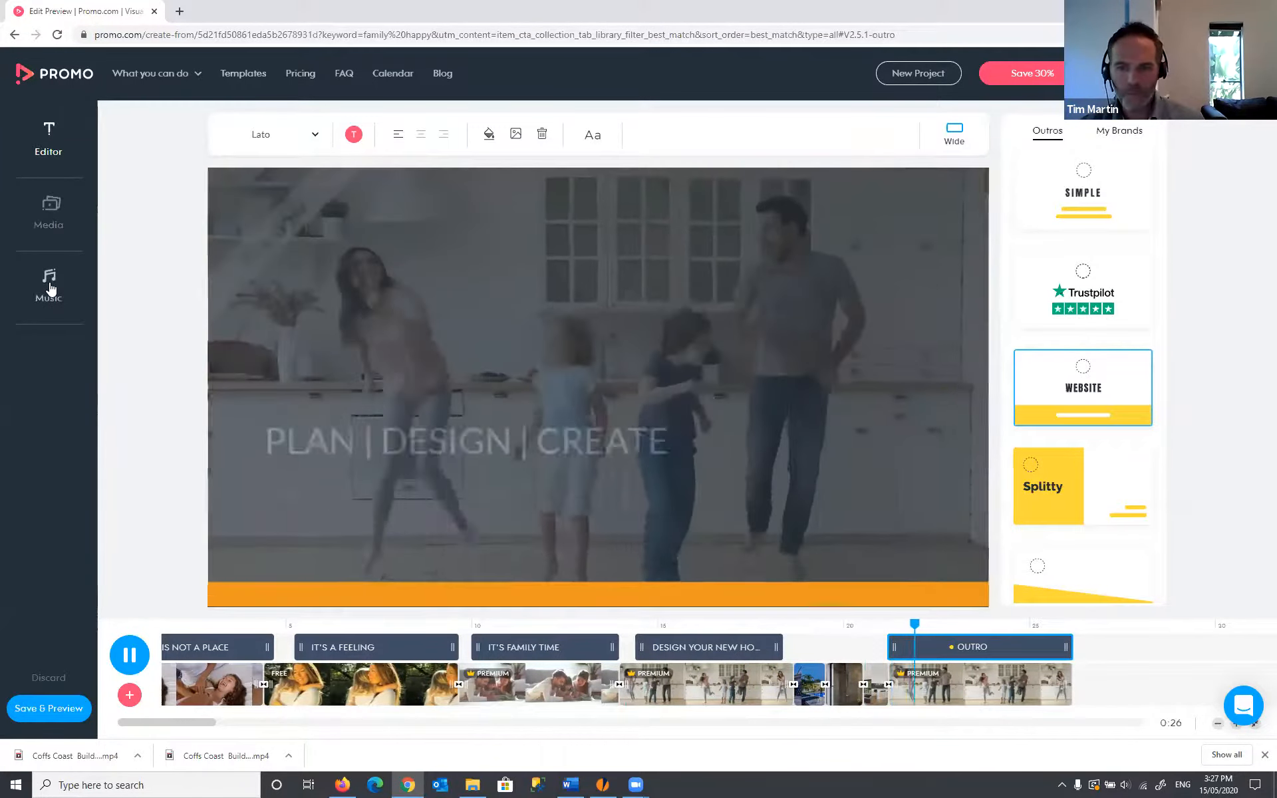
# - Browse the music library's mood and genre filters, trying the Holidays genre
pyautogui.click(50, 288)
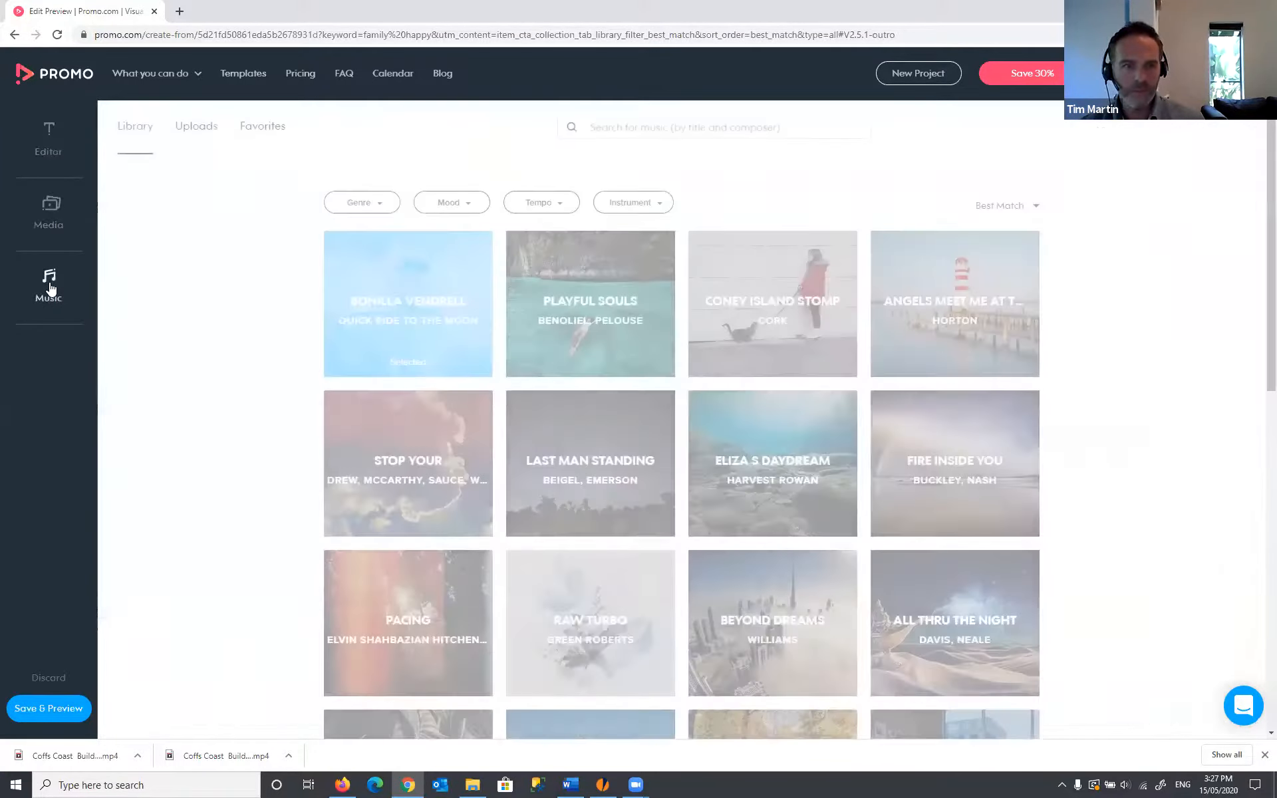
pyautogui.moveTo(638, 327)
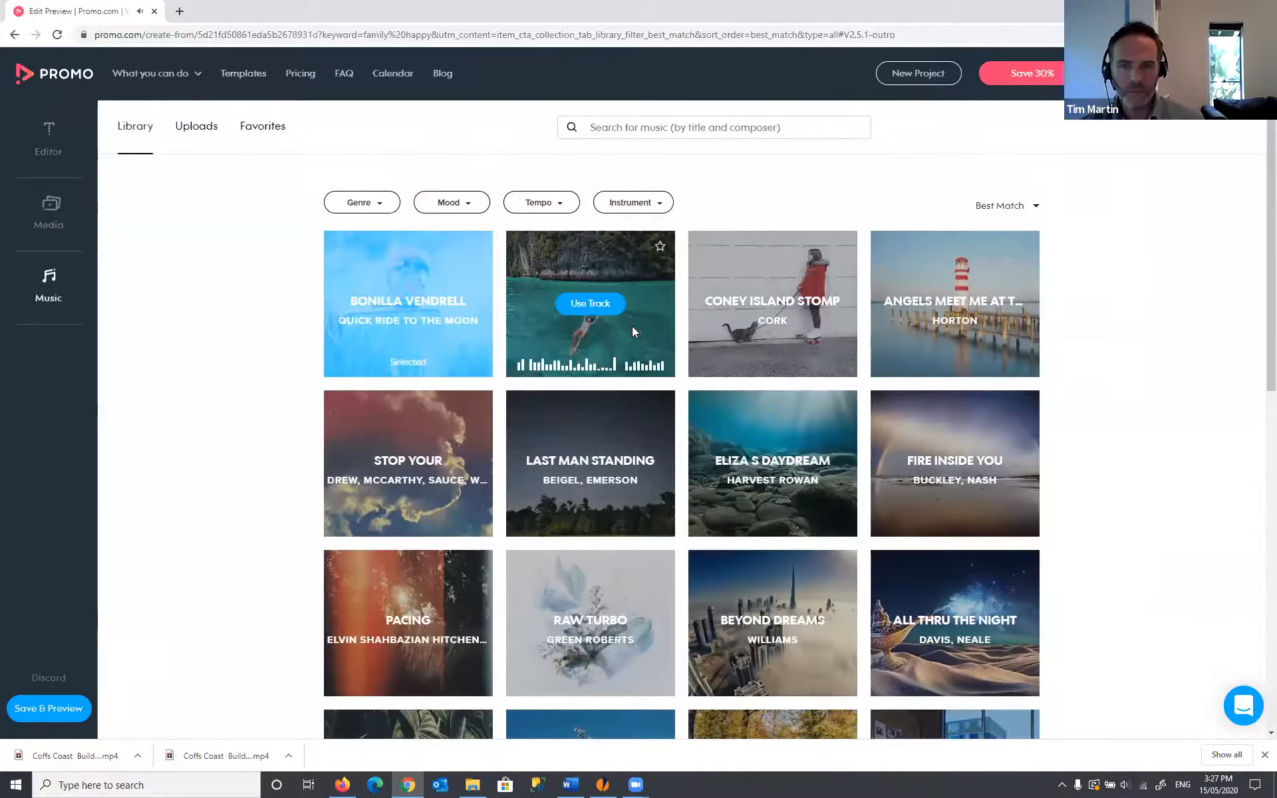
pyautogui.moveTo(801, 330)
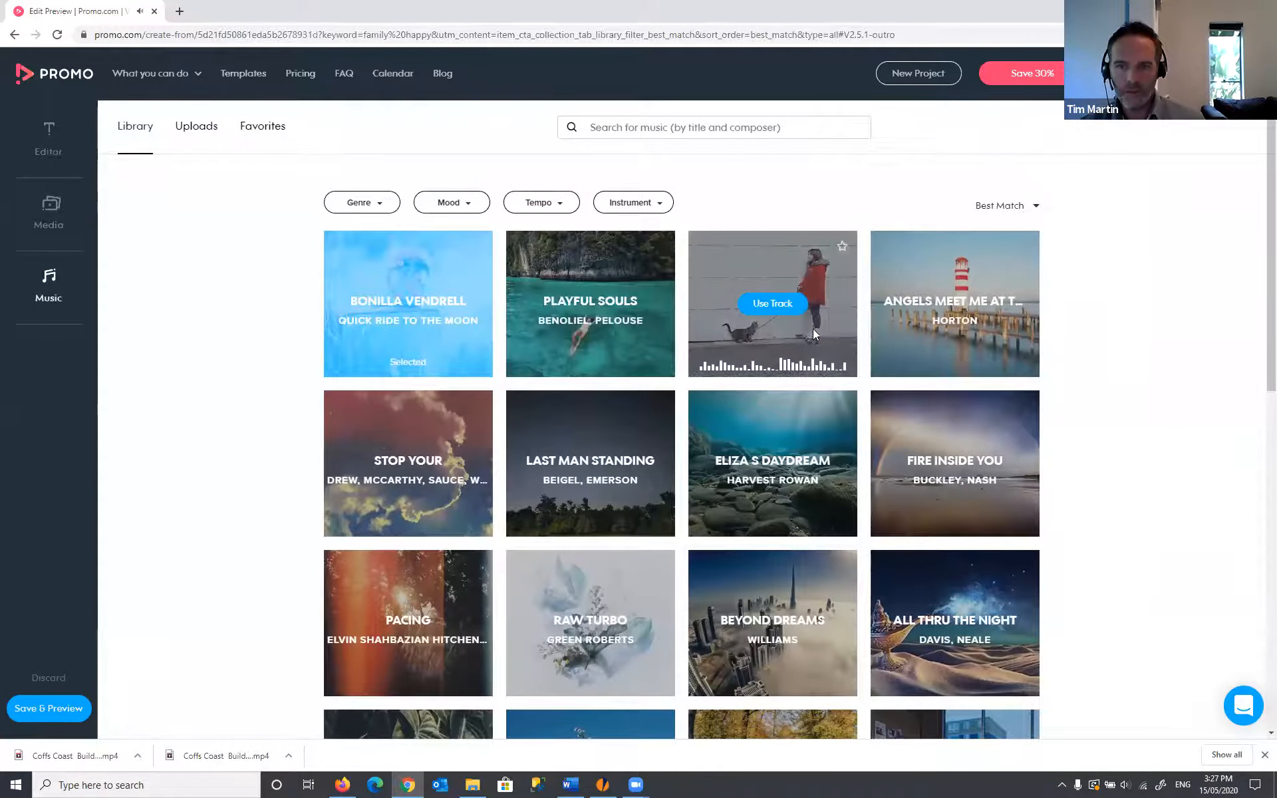
pyautogui.moveTo(945, 332)
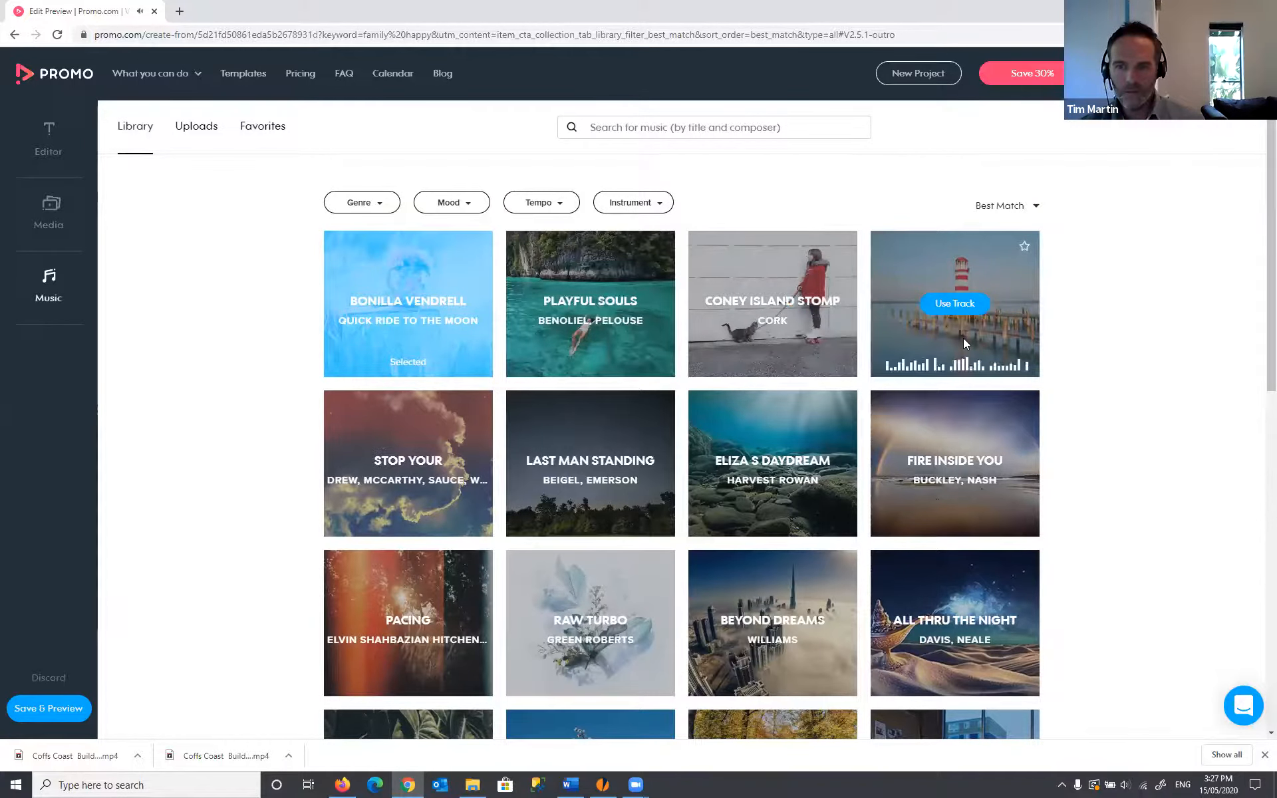
pyautogui.click(460, 207)
pyautogui.click(380, 207)
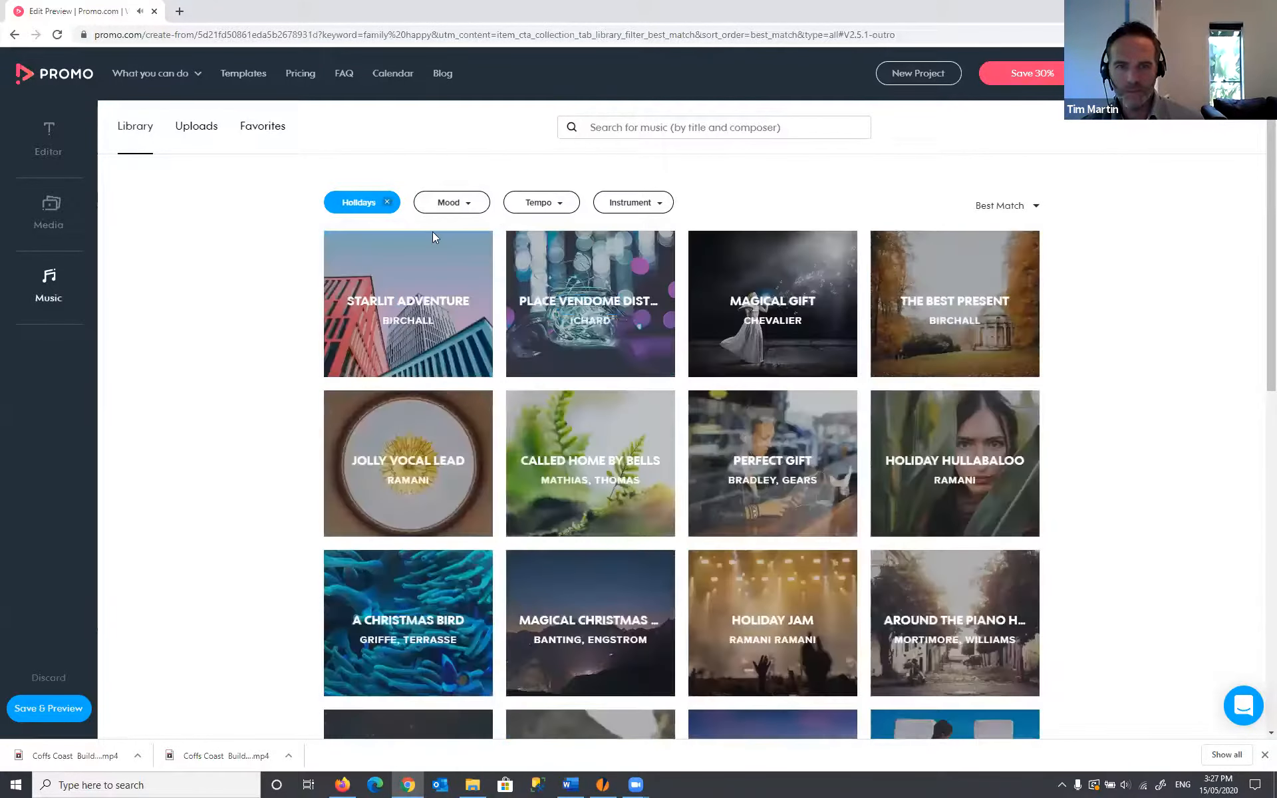
pyautogui.moveTo(443, 314)
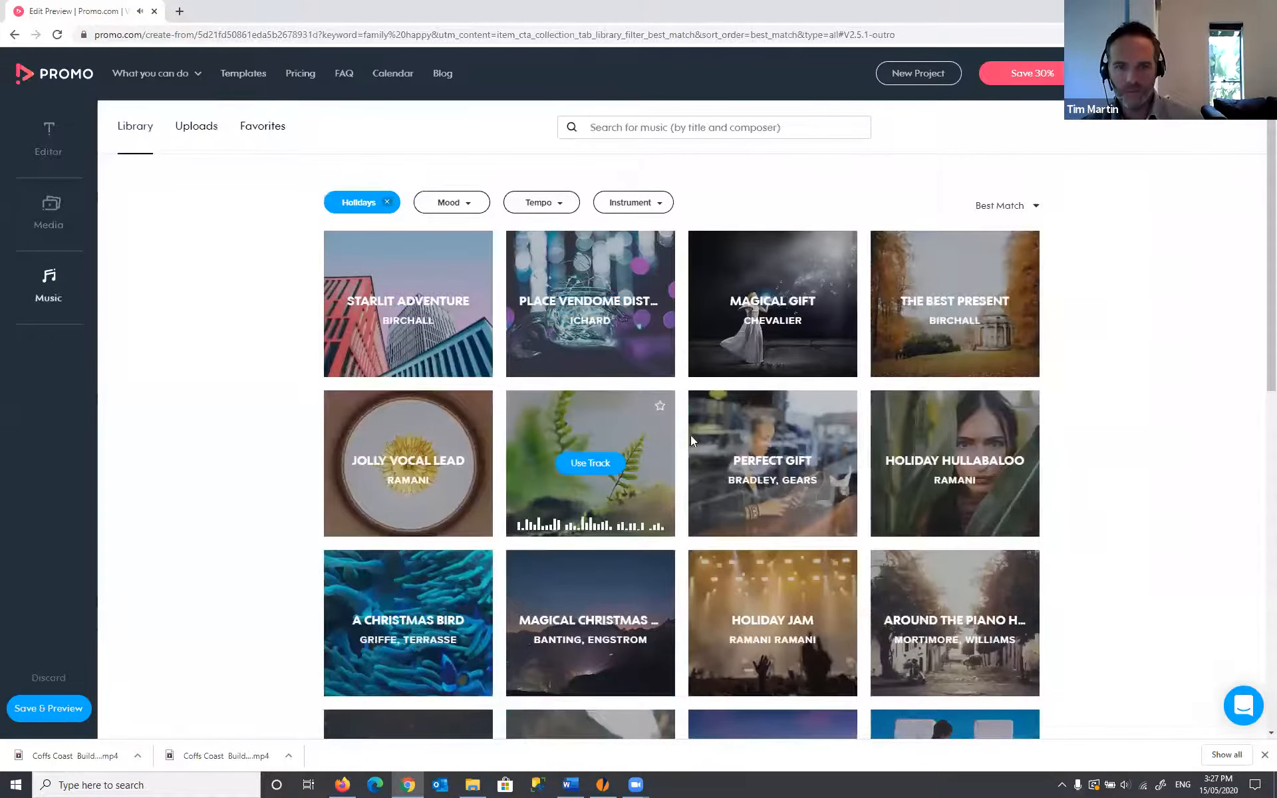
pyautogui.moveTo(754, 444)
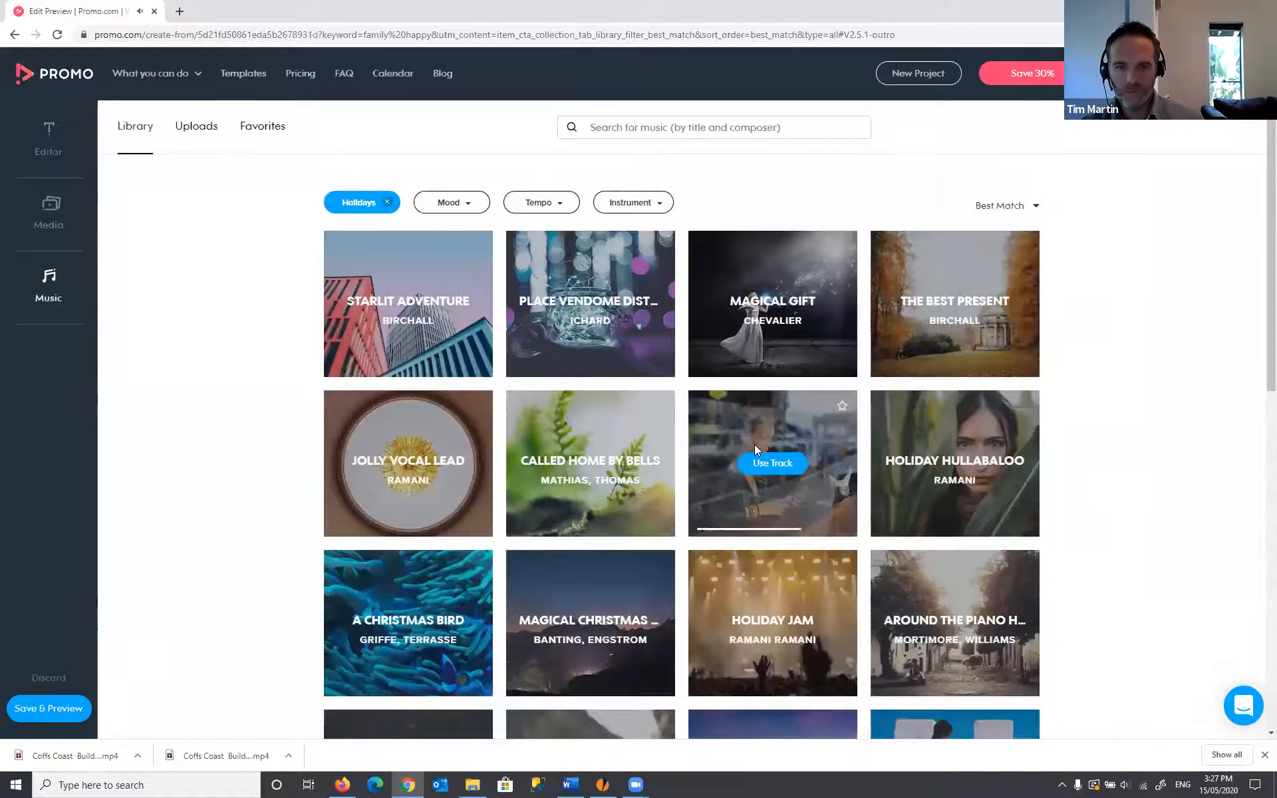
# - Switch the genre filter to Blues and use Lonesome Highway as the soundtrack
pyautogui.click(385, 204)
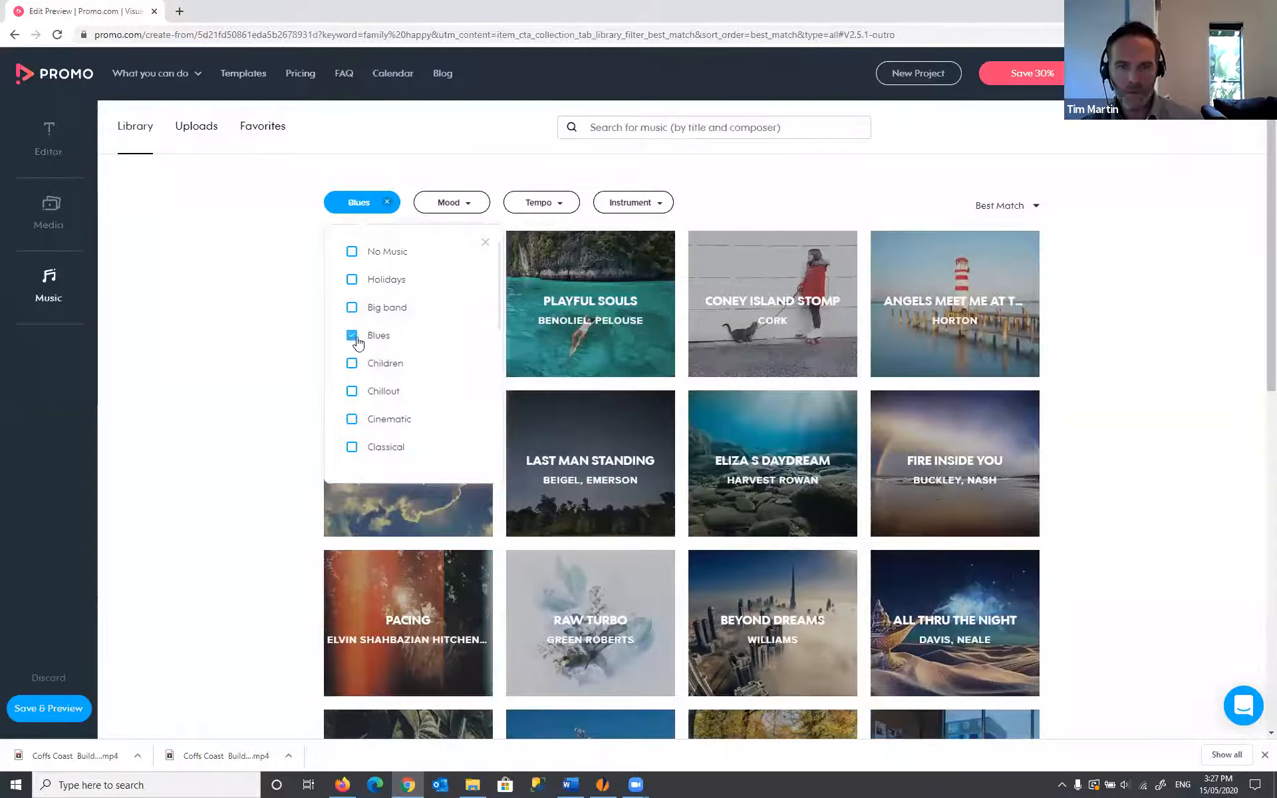
pyautogui.moveTo(795, 335)
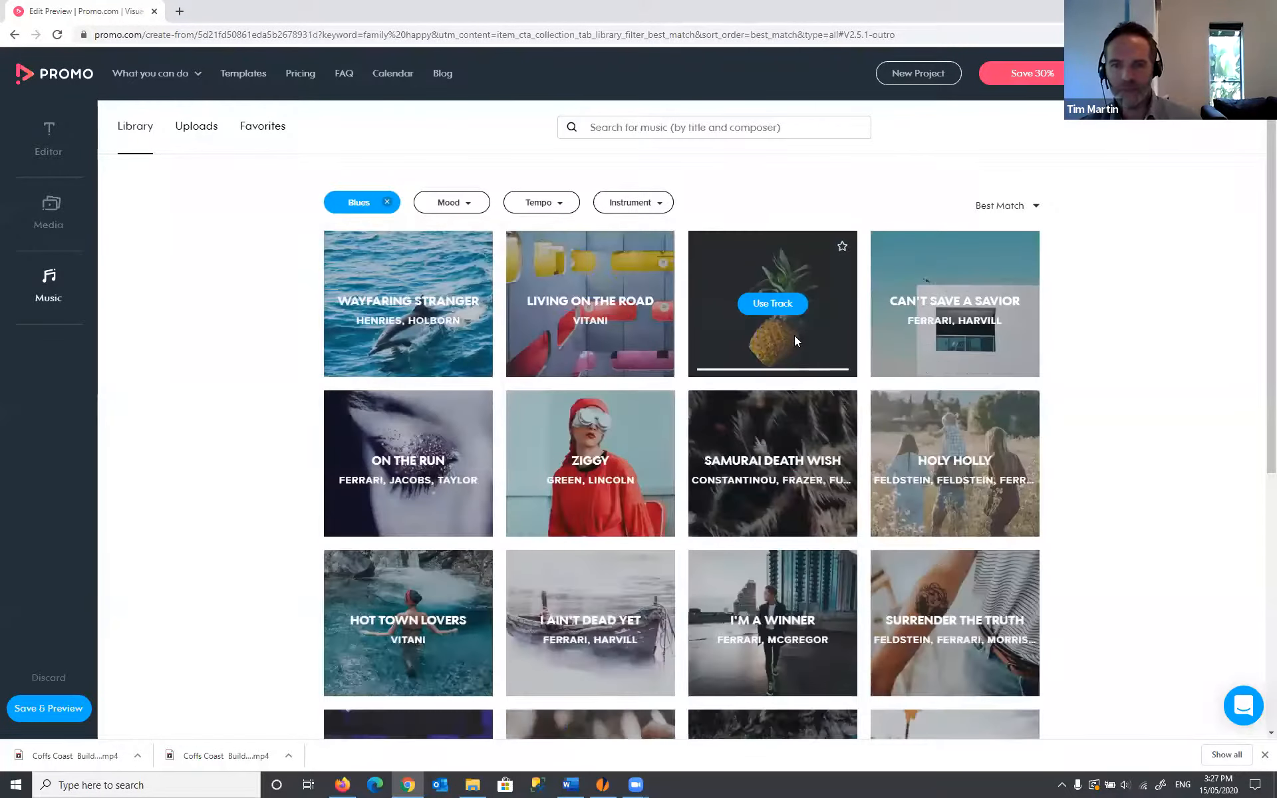
pyautogui.click(772, 304)
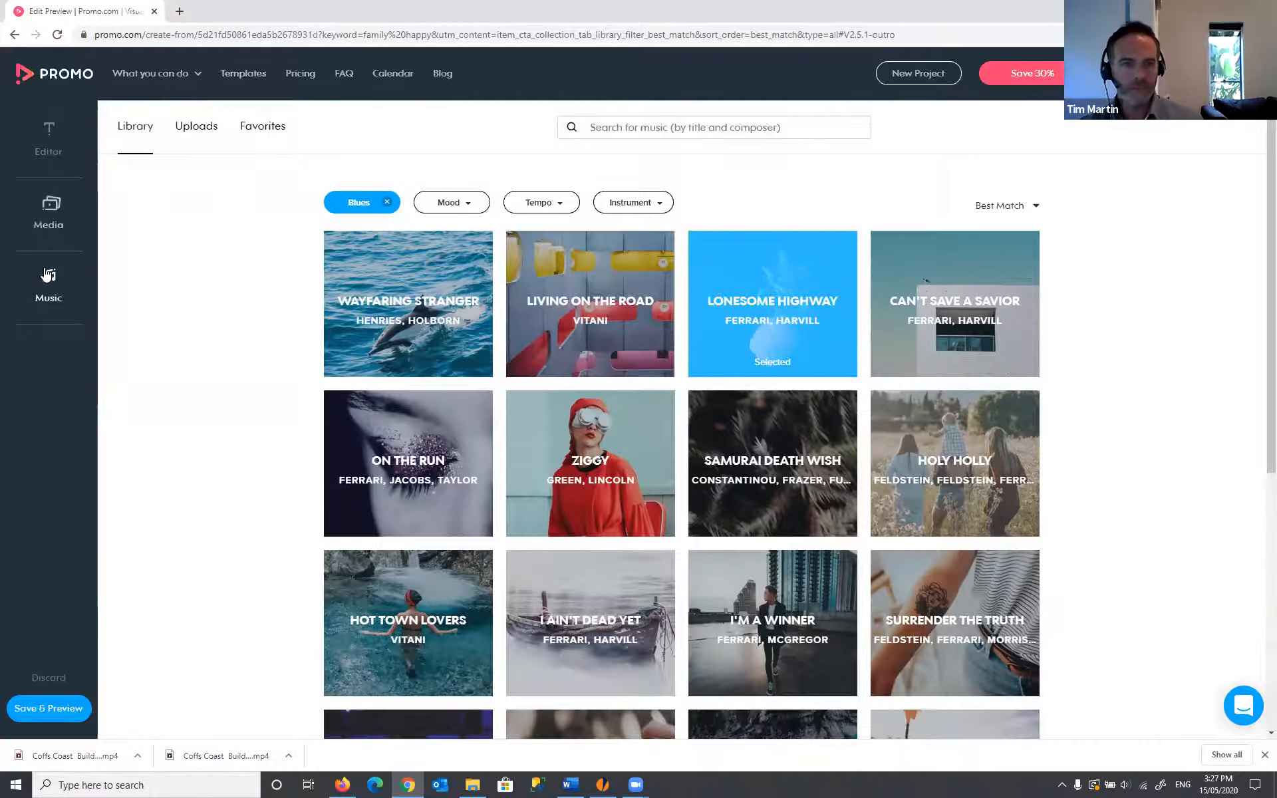
pyautogui.click(60, 149)
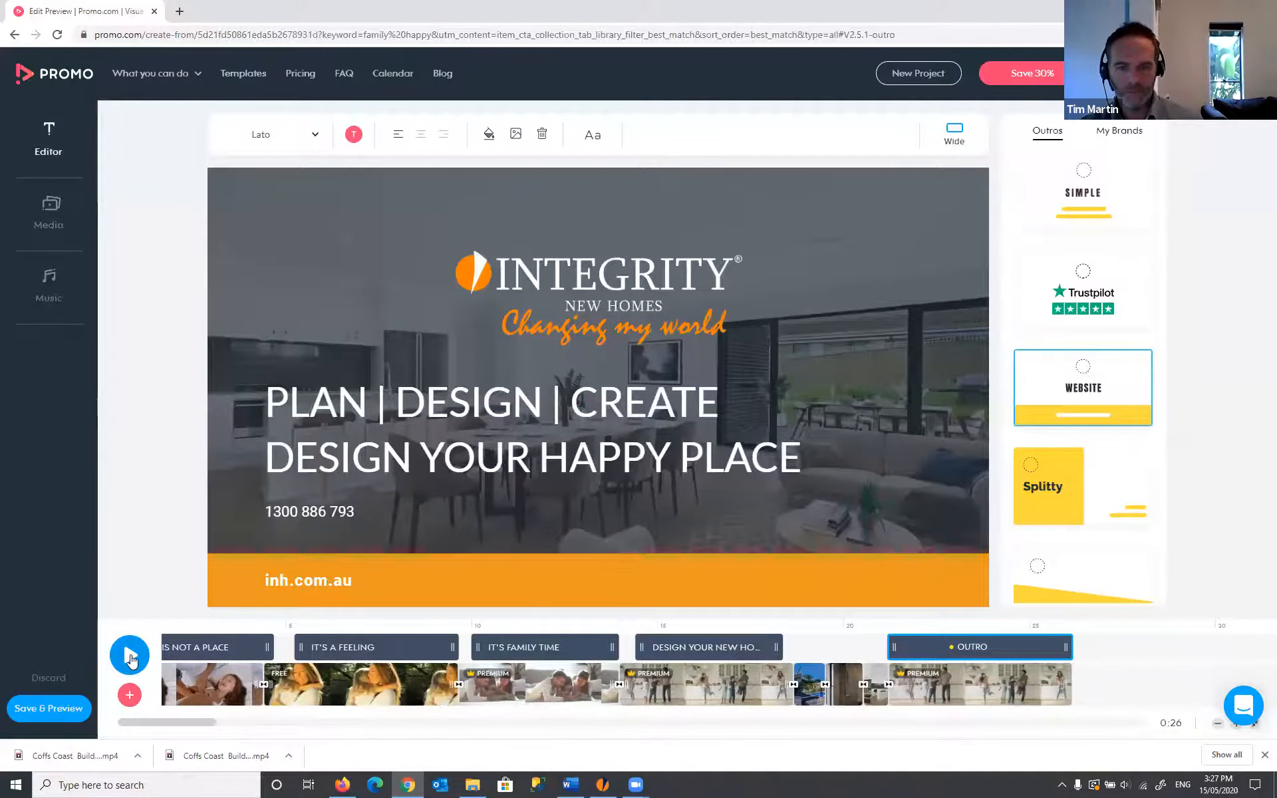
# - Play the 0:26 promo through with Lonesome Highway, then use Save & Preview
pyautogui.click(130, 656)
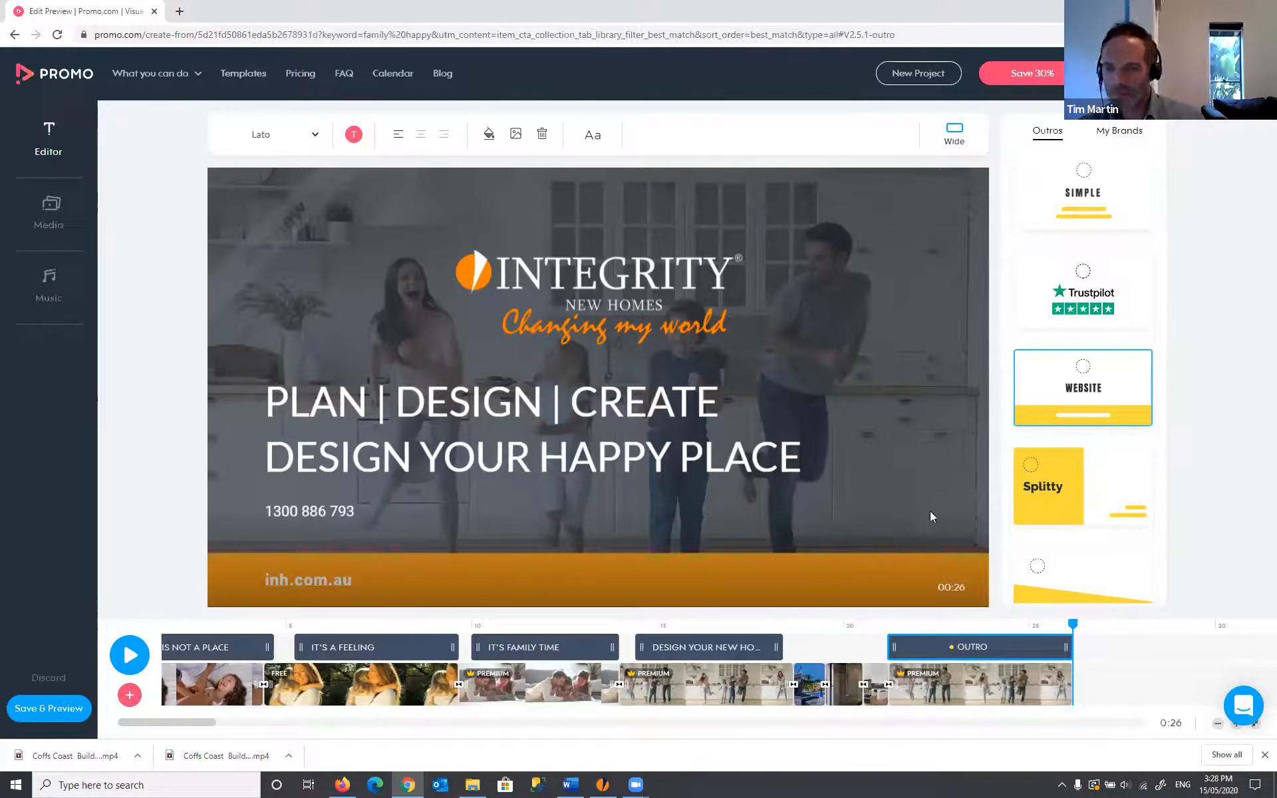
pyautogui.click(52, 717)
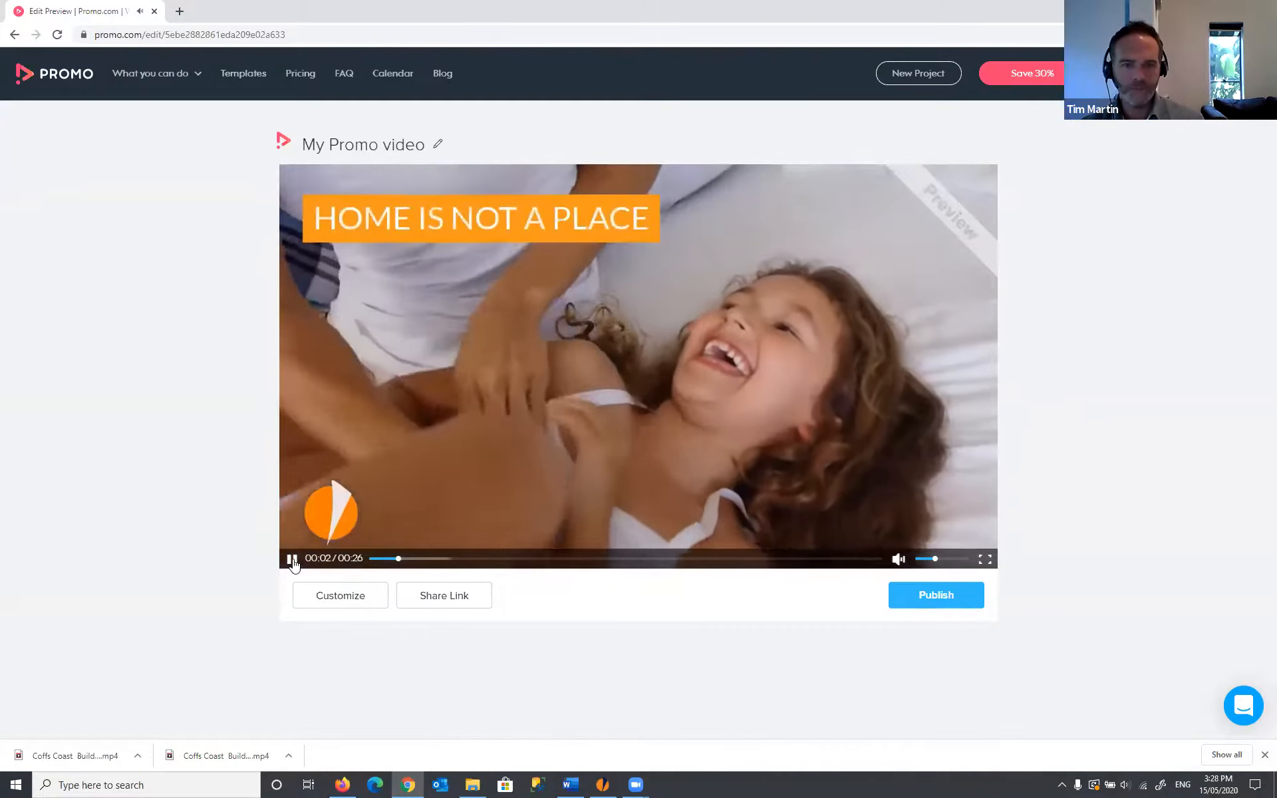
# - Select the 'My Promo video' title on the preview page to rename it
pyautogui.click(402, 143)
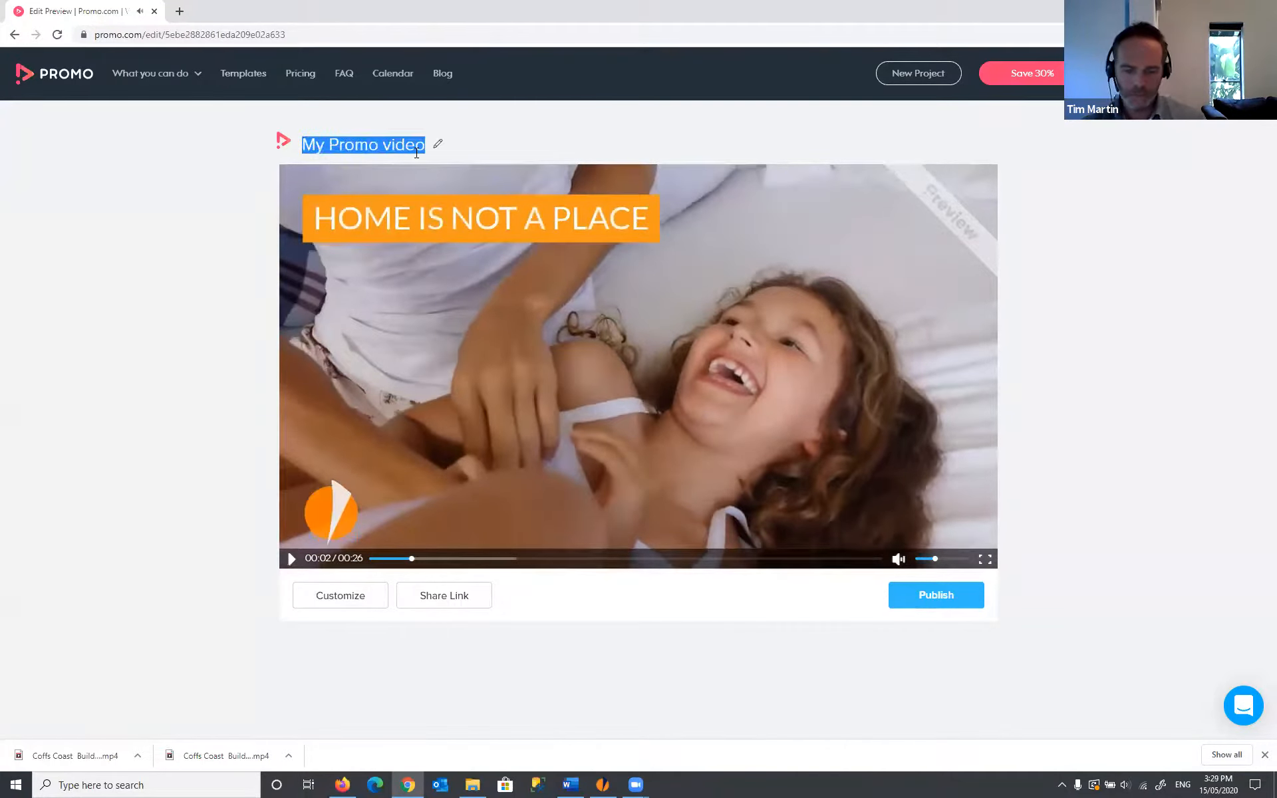